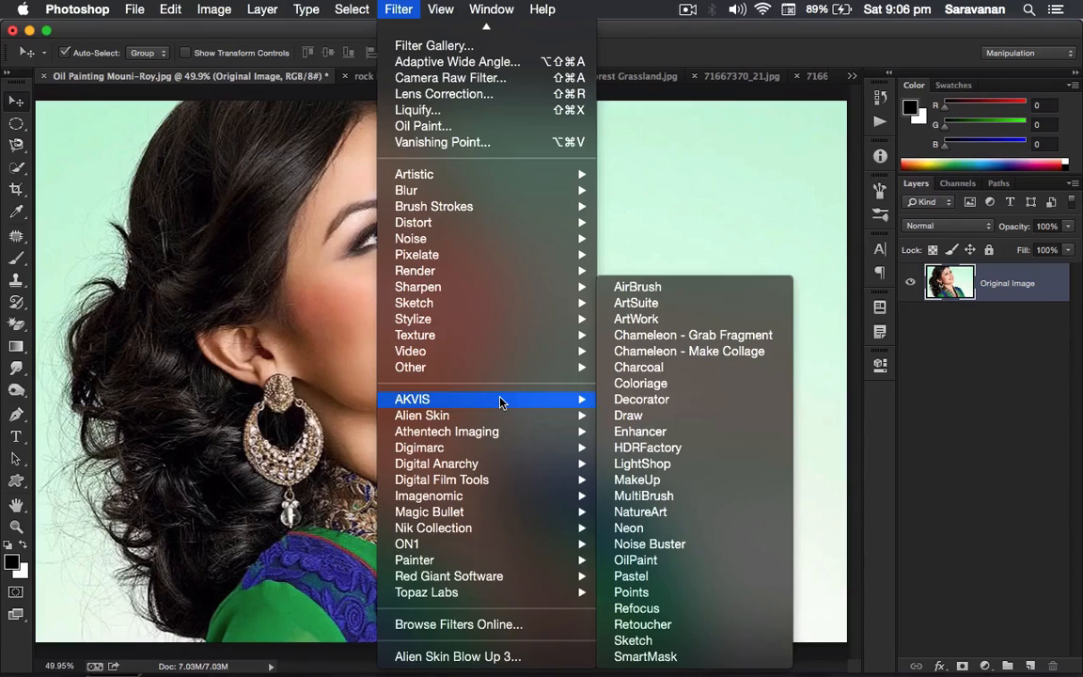
mouse_move(503, 418)
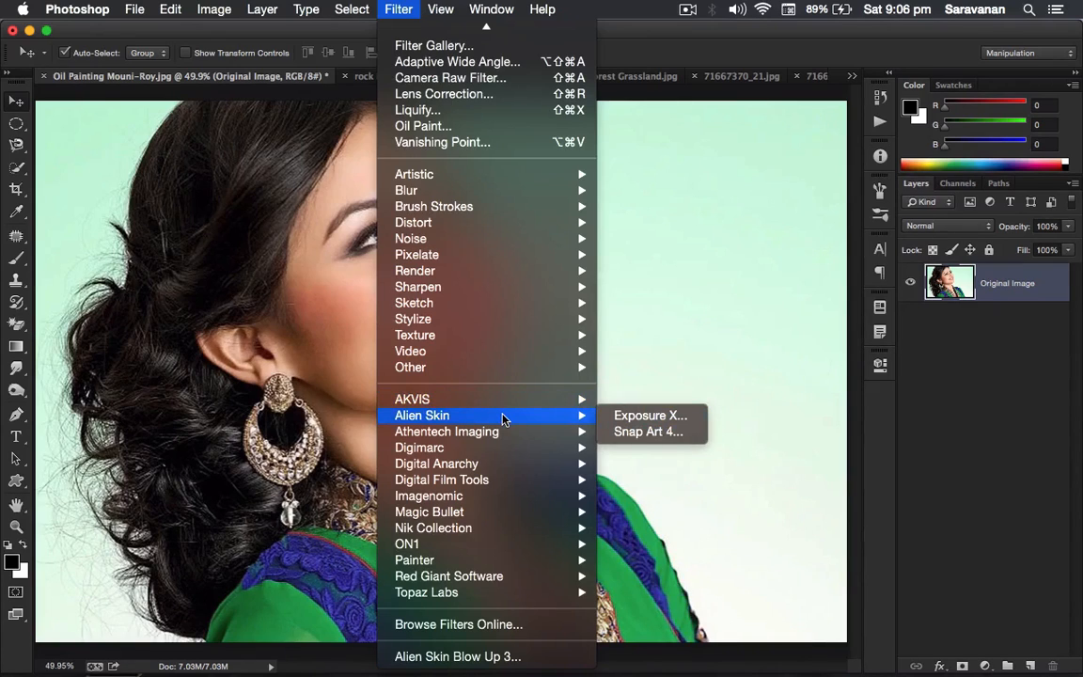
click(662, 261)
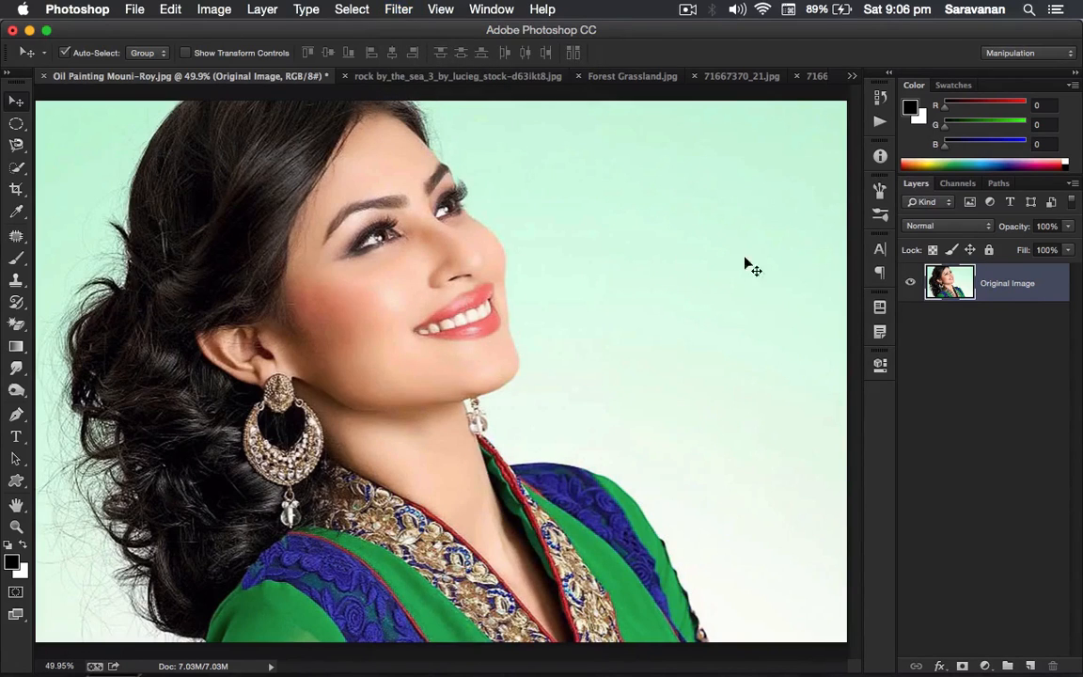
Duplicate the Original Image layer and open the AKVIS OilPaint filter on the copy without activating the plugin
click(961, 284)
key(super+j)
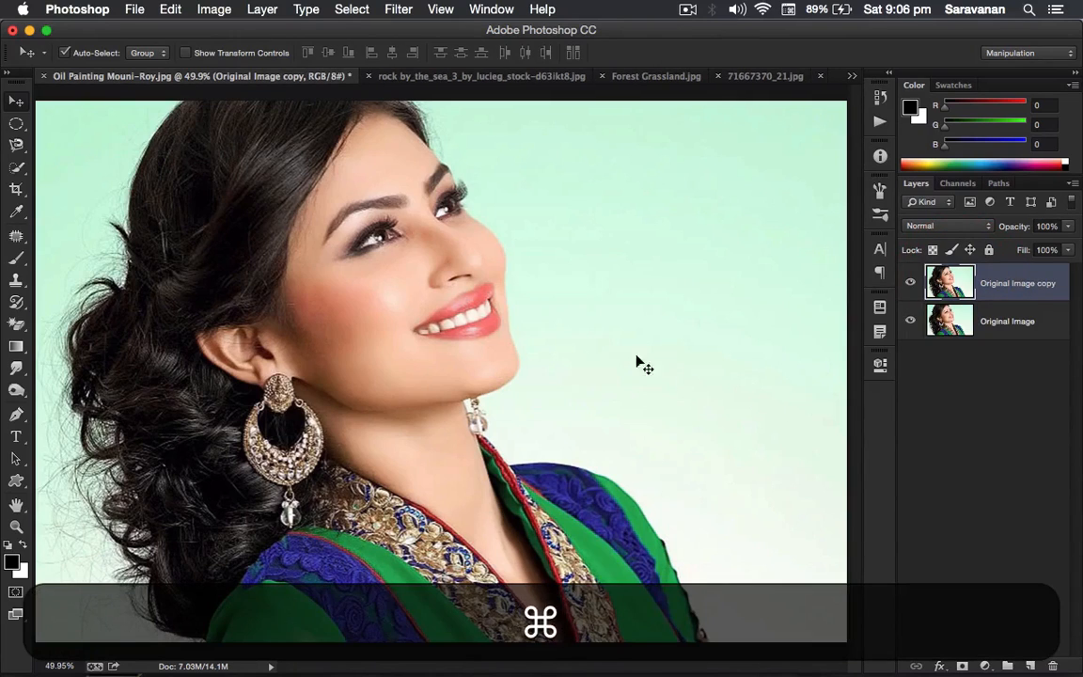
click(399, 9)
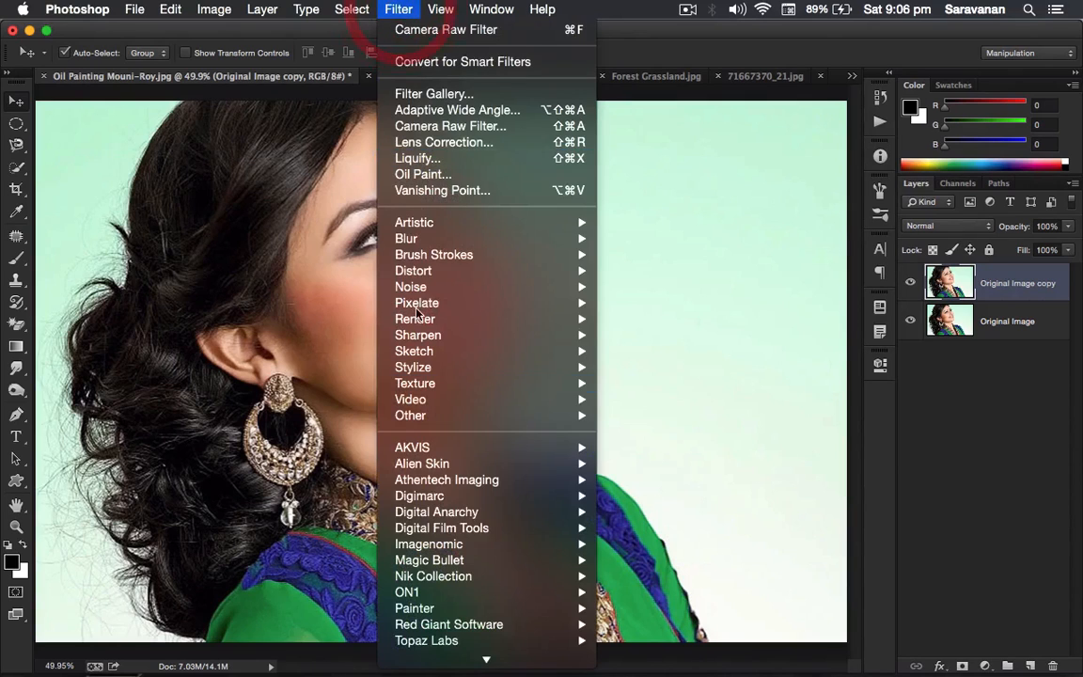
mouse_move(455, 448)
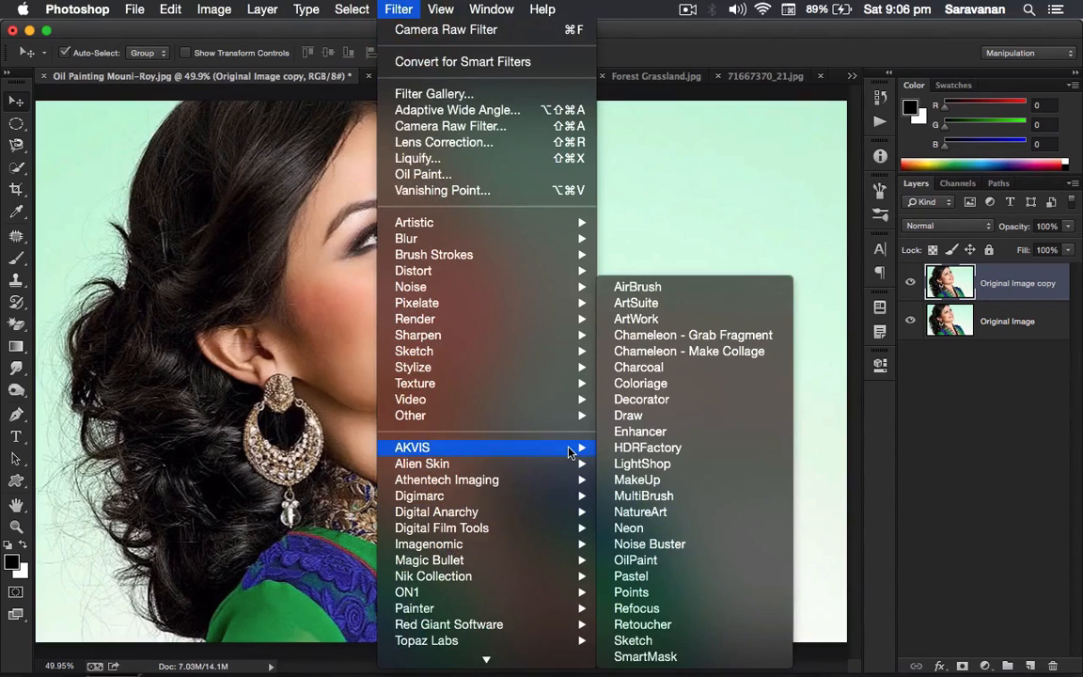
click(701, 563)
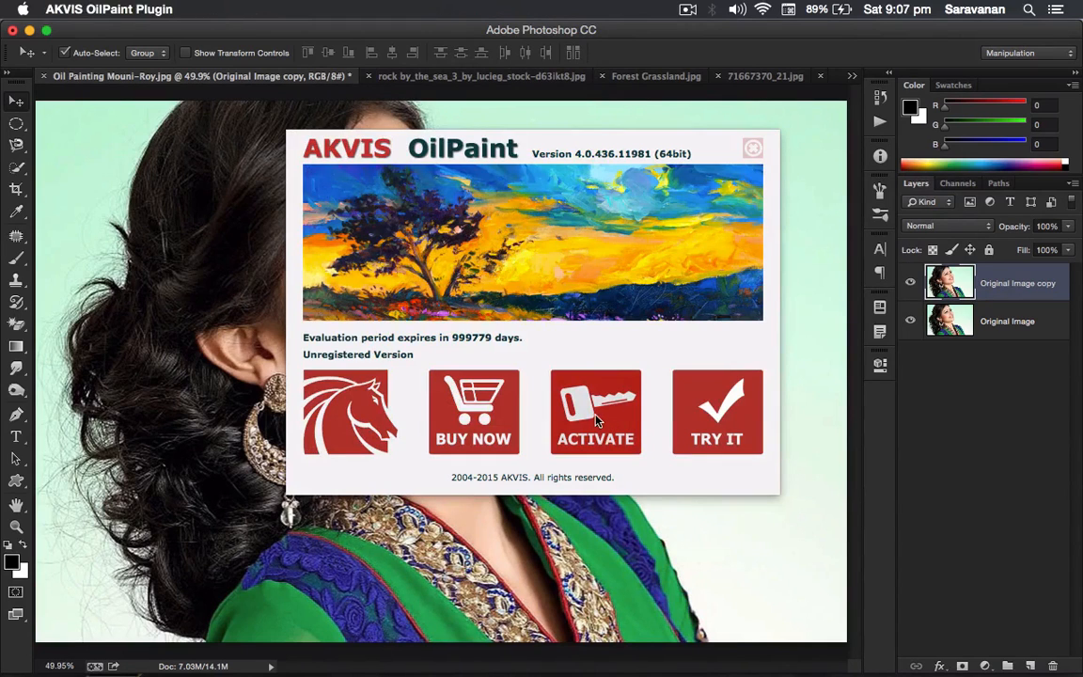
click(595, 420)
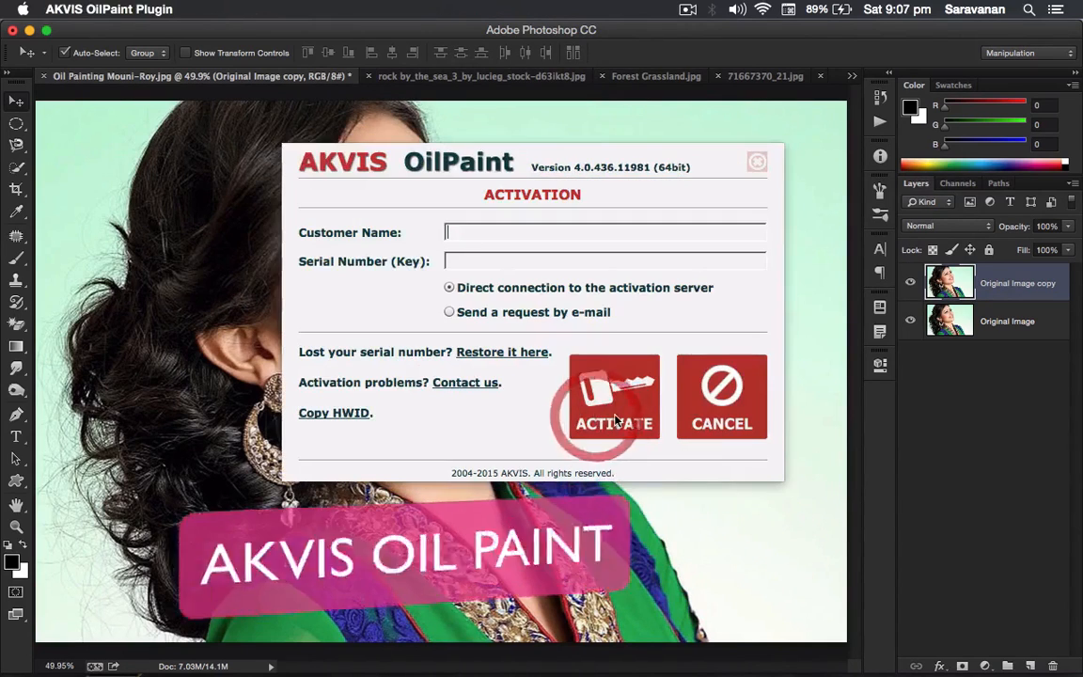
click(713, 409)
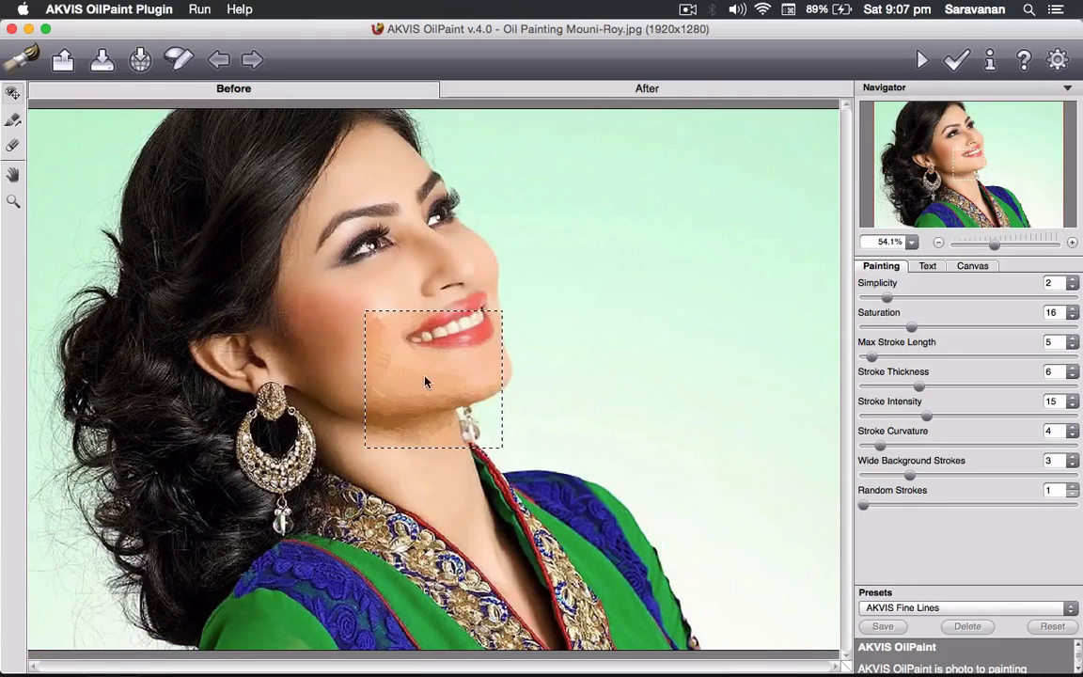
Move the oil paint preview area over the woman's eye and nose and enlarge the view slightly
drag(425, 380, 414, 277)
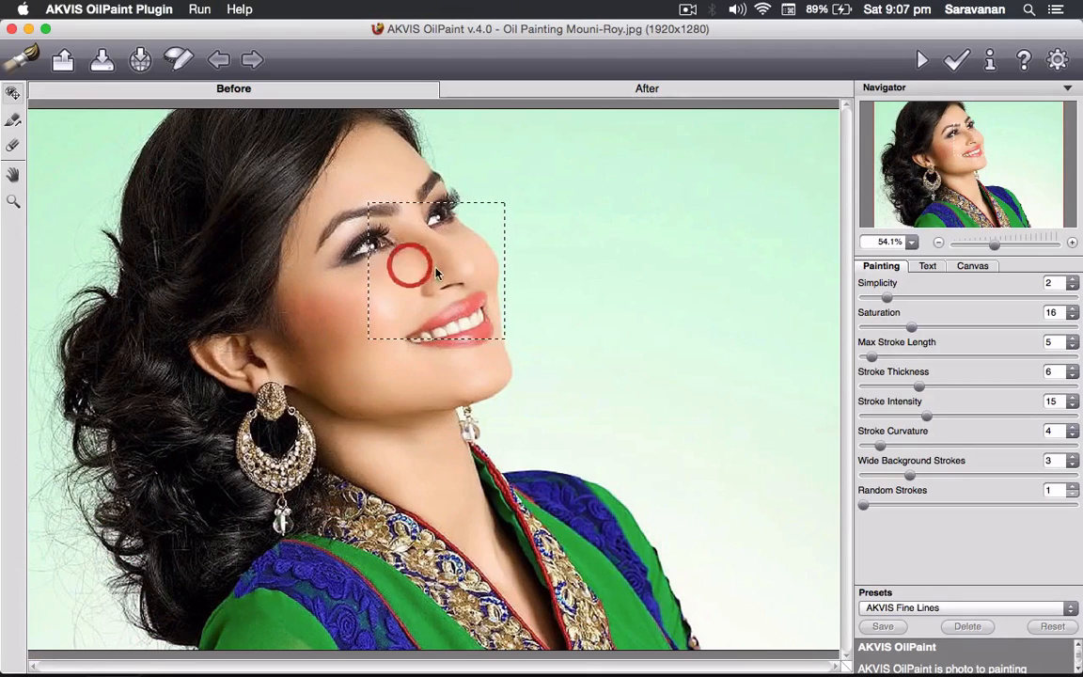
drag(393, 238, 401, 267)
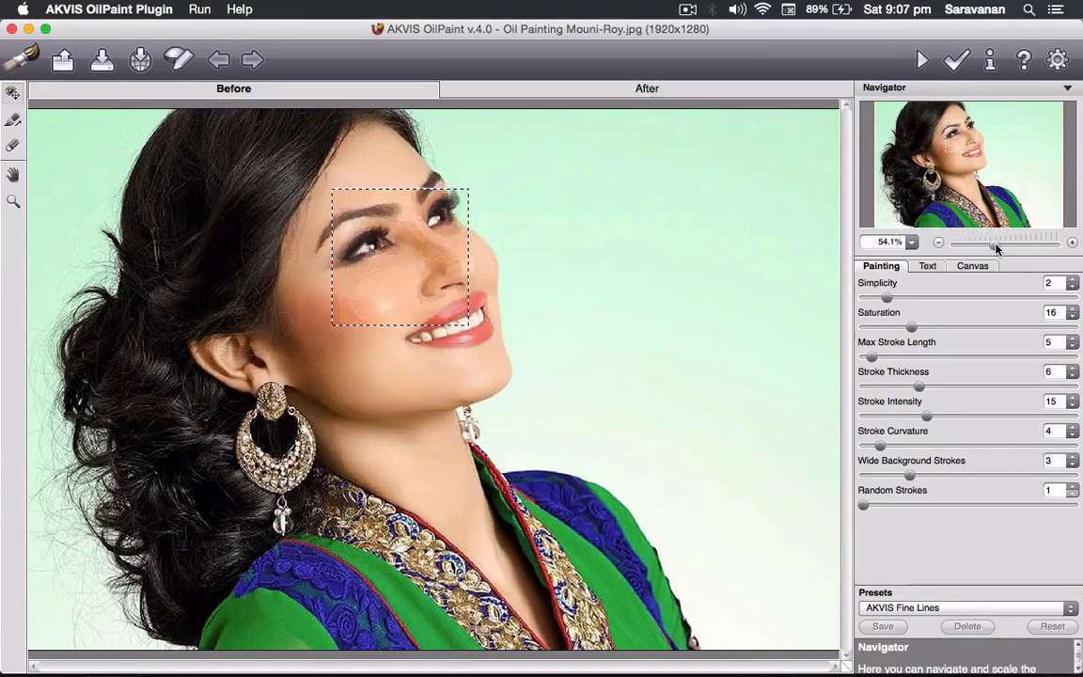
mouse_move(995, 247)
mouse_down()
mouse_move(1006, 244)
mouse_move(994, 245)
mouse_up()
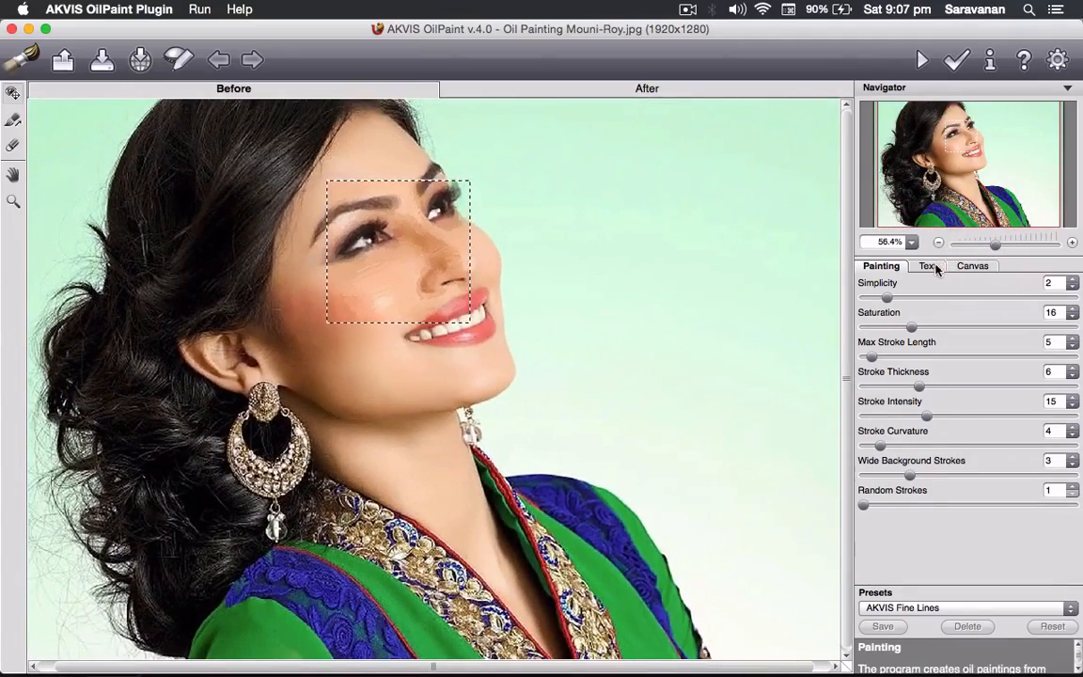
Look through the Text and Canvas settings, enabling the watermark image and disabling it again
click(929, 267)
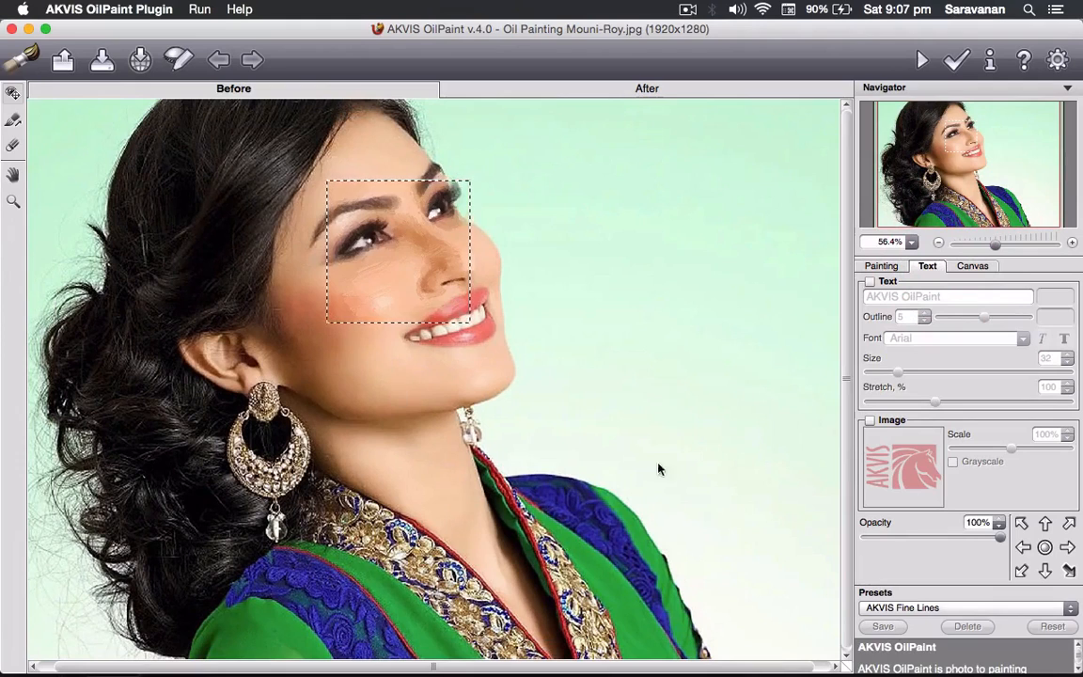
click(871, 422)
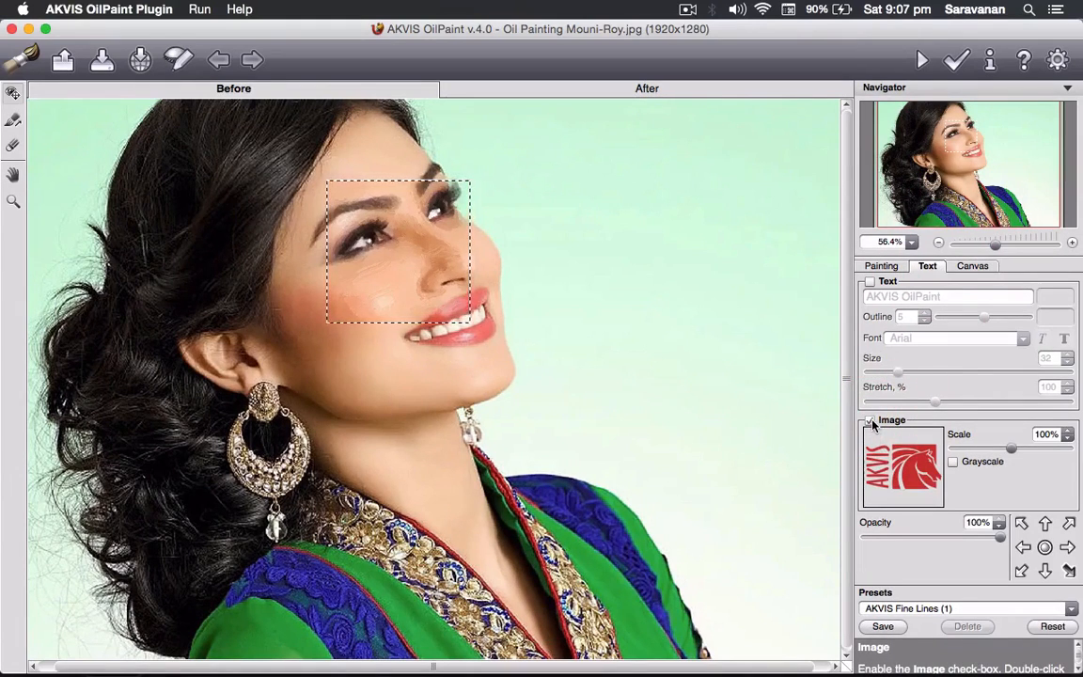
click(870, 421)
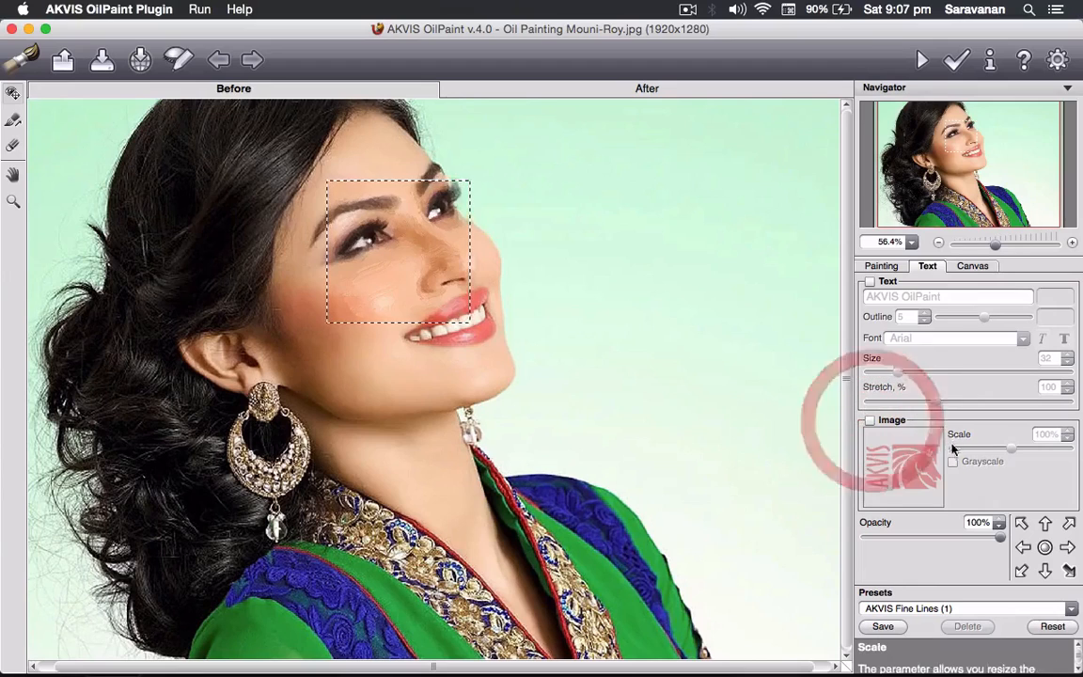
click(971, 266)
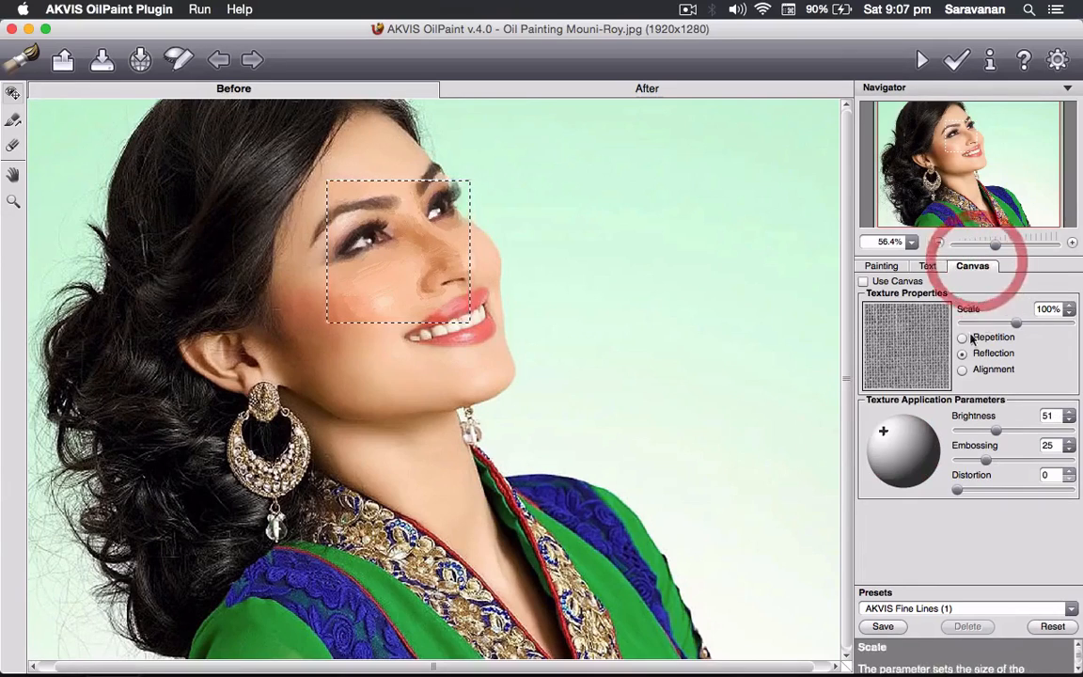
click(882, 267)
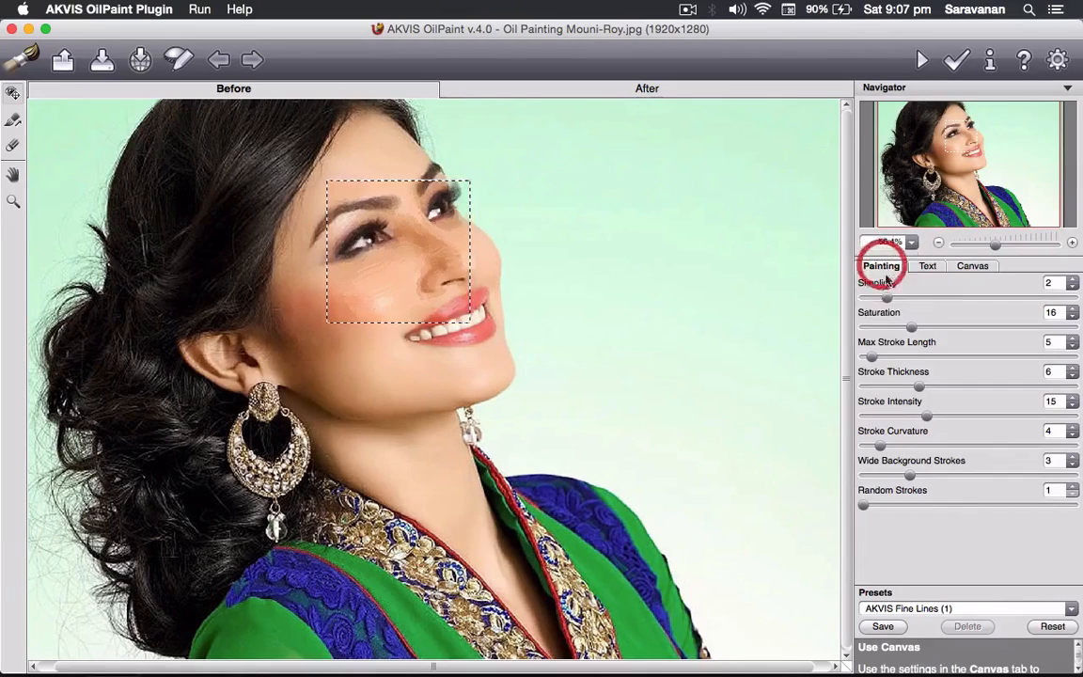
Try the AKVIS Impasto preset with Simplicity set to 1 and Saturation to 26
click(1072, 609)
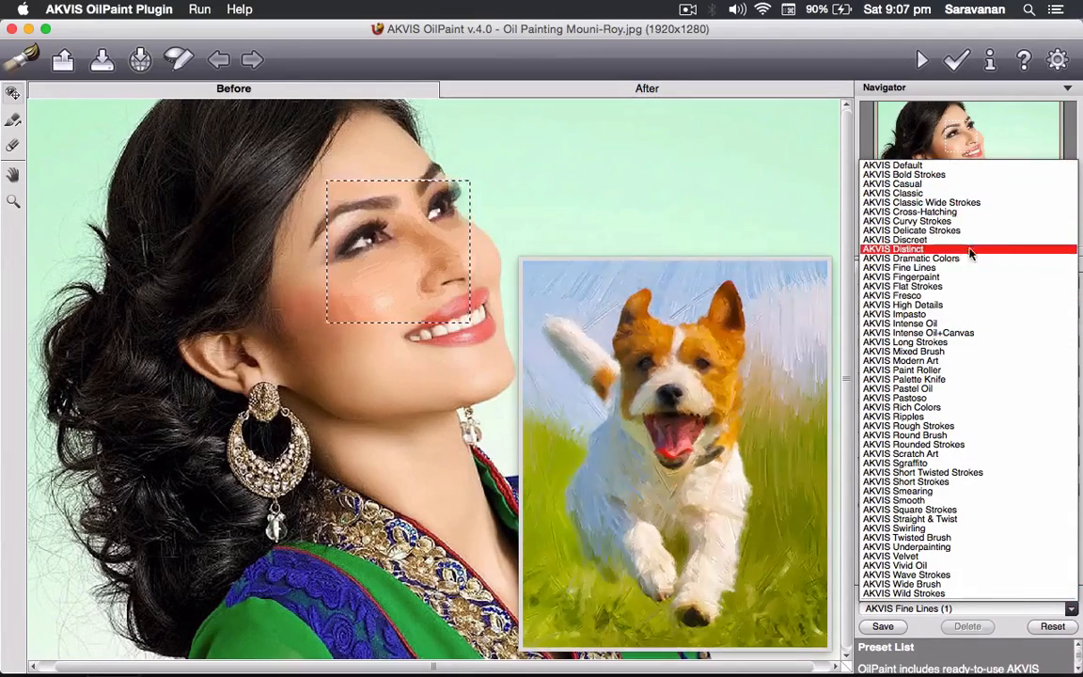
click(973, 321)
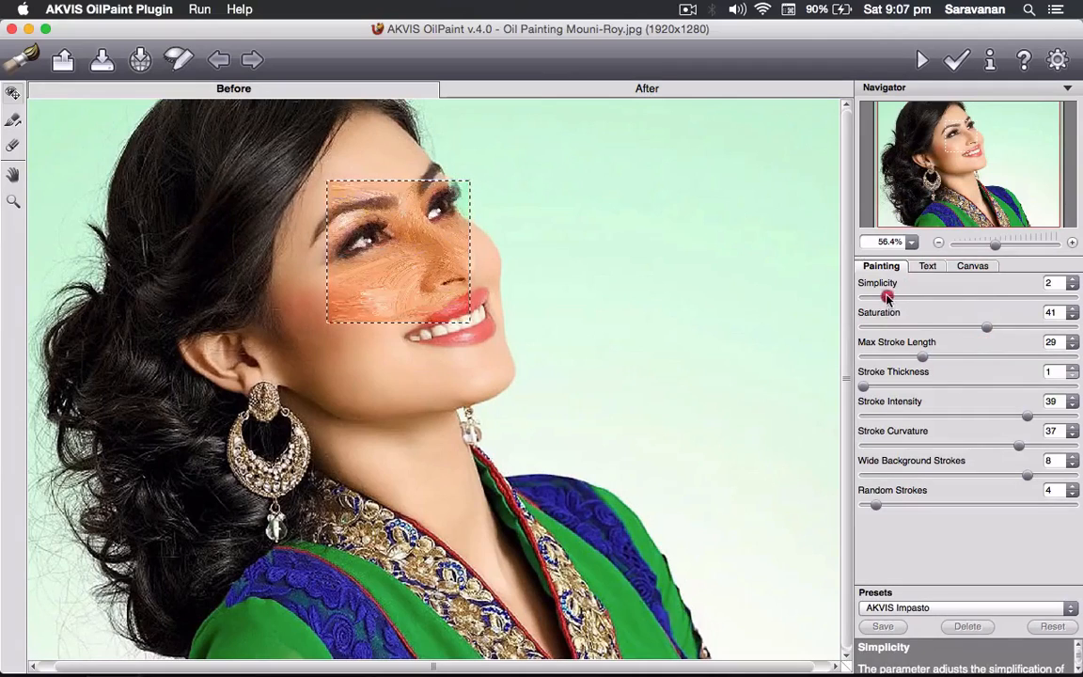
drag(887, 299, 864, 298)
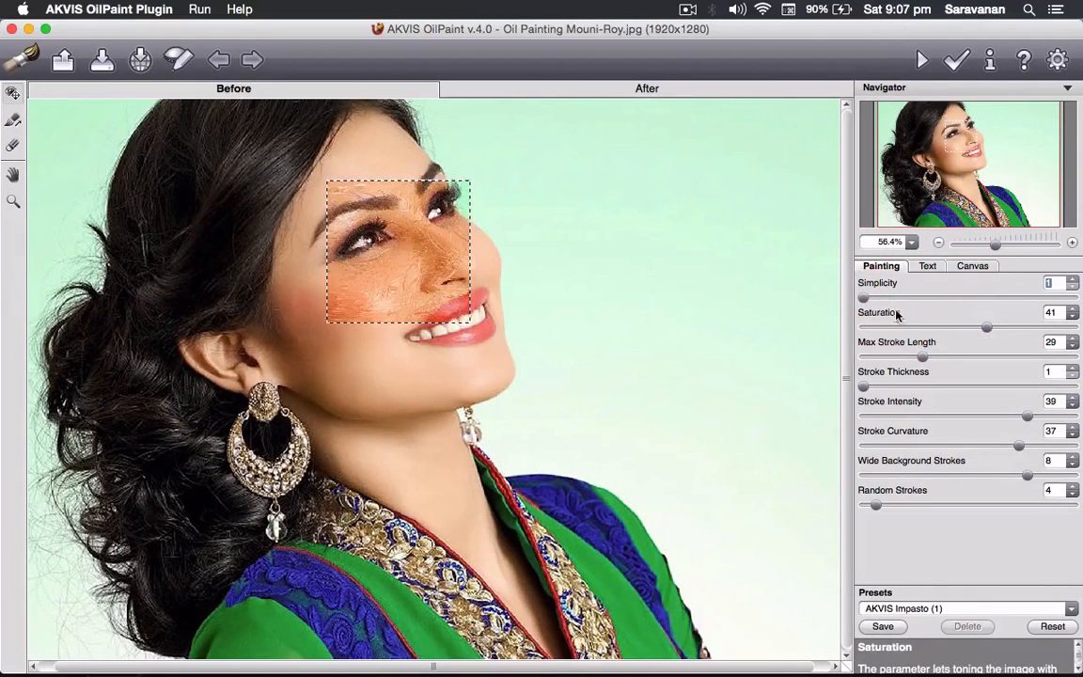
drag(985, 329, 901, 327)
click(941, 327)
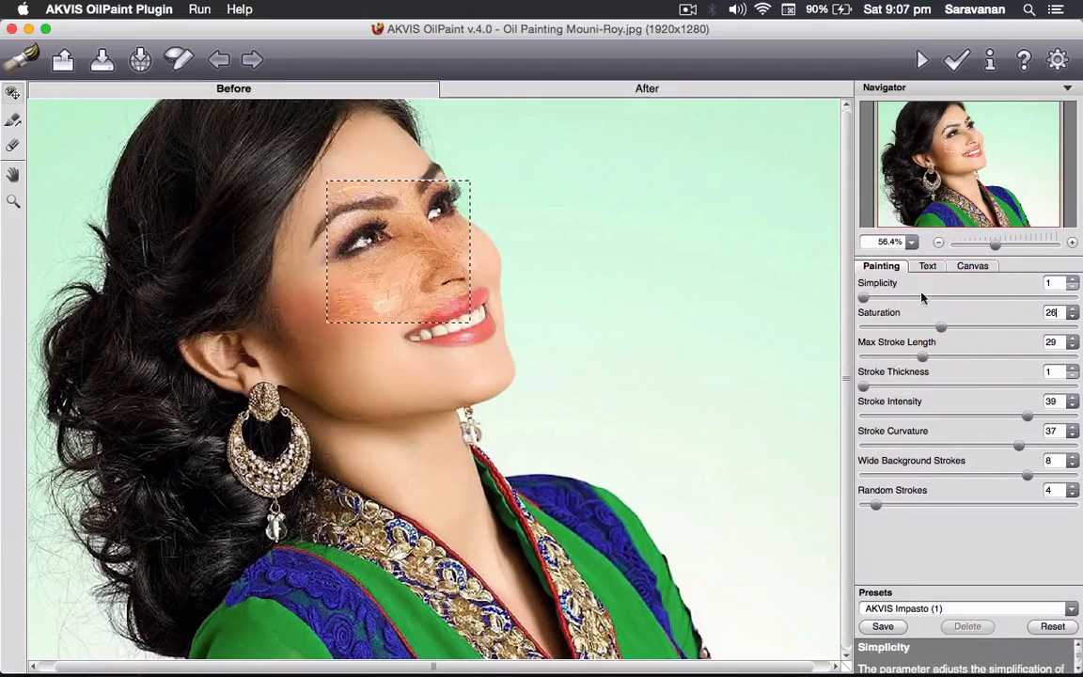
Apply the AKVIS Velvet preset and set Max Stroke Length to 14 and Stroke Thickness to 3
click(940, 609)
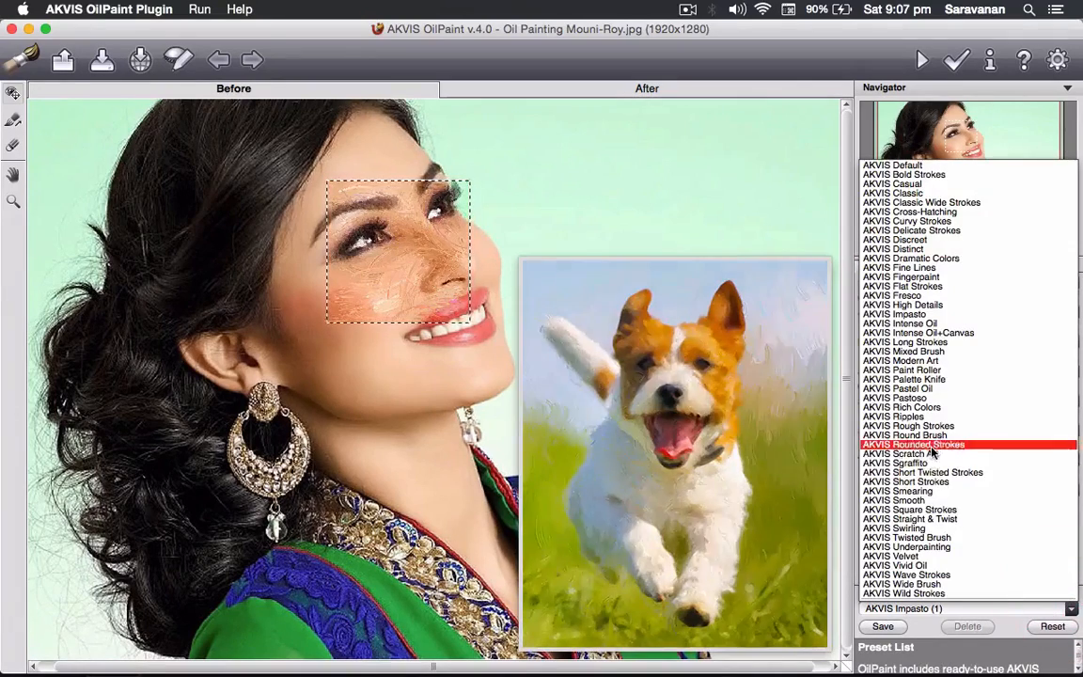
click(935, 556)
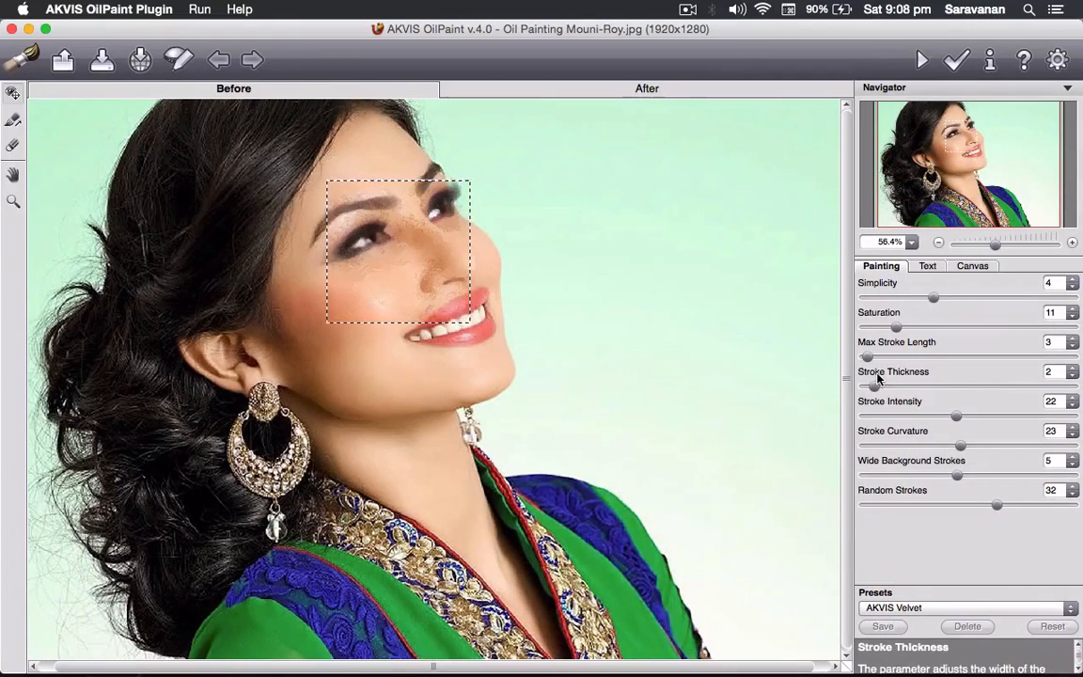
drag(889, 387, 919, 385)
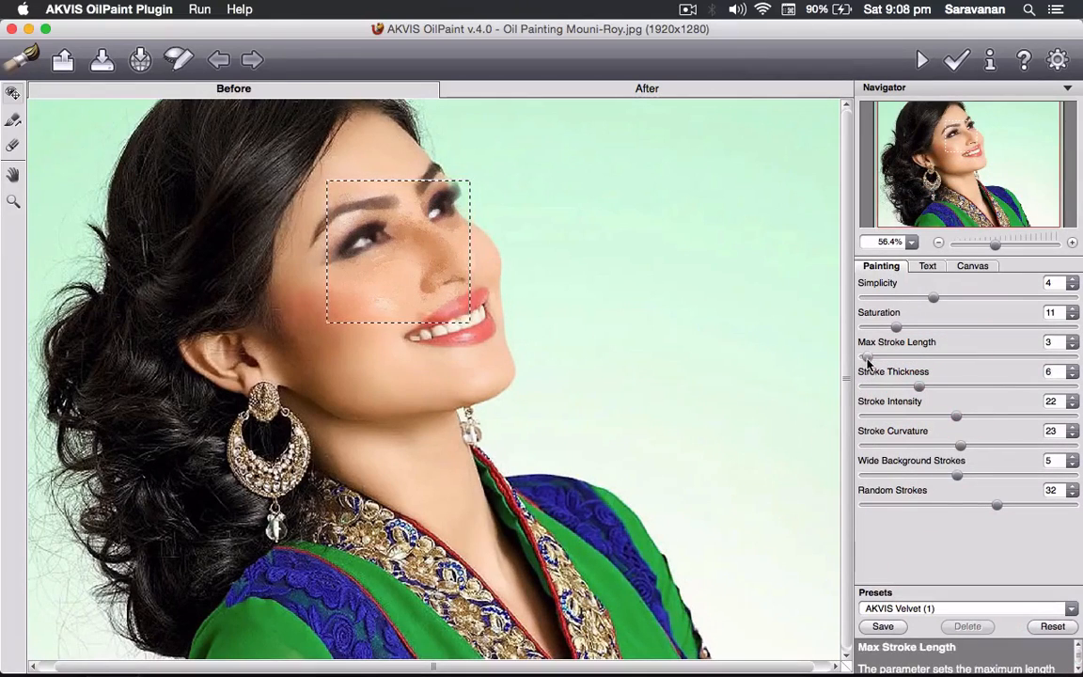
mouse_move(867, 358)
mouse_down()
mouse_move(892, 360)
mouse_move(898, 386)
mouse_move(885, 387)
mouse_up()
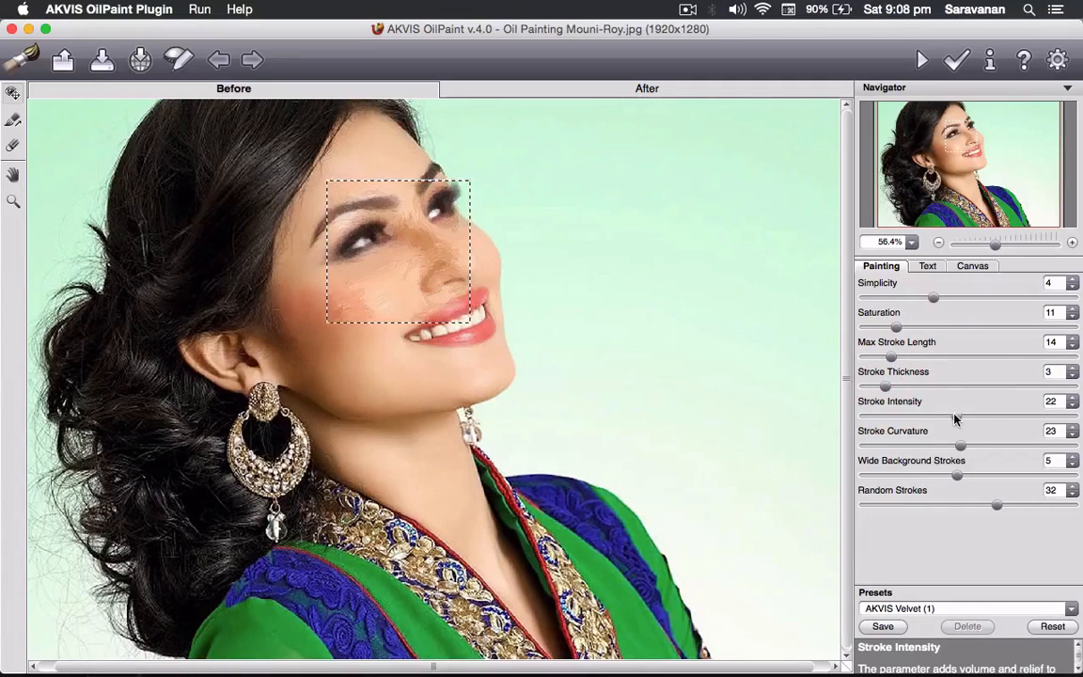
Set Stroke Intensity to 6, Stroke Curvature to 35, Wide Background Strokes to 3, Random Strokes to 8, Saturation to 10 and Simplicity to 3
drag(954, 419, 889, 416)
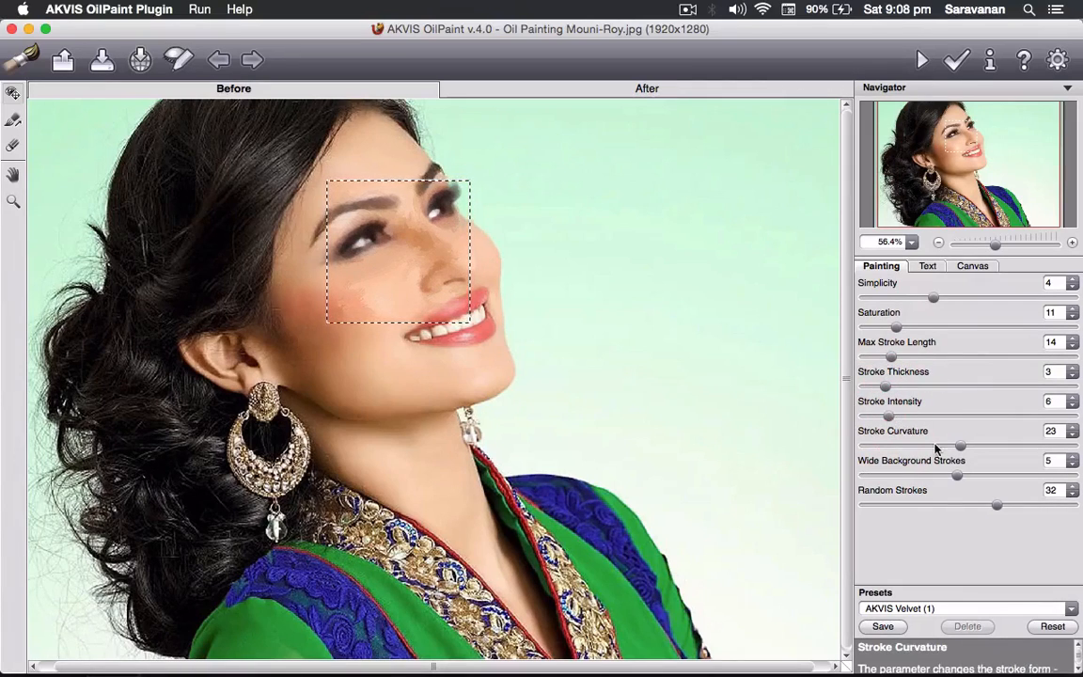
drag(960, 445, 1010, 445)
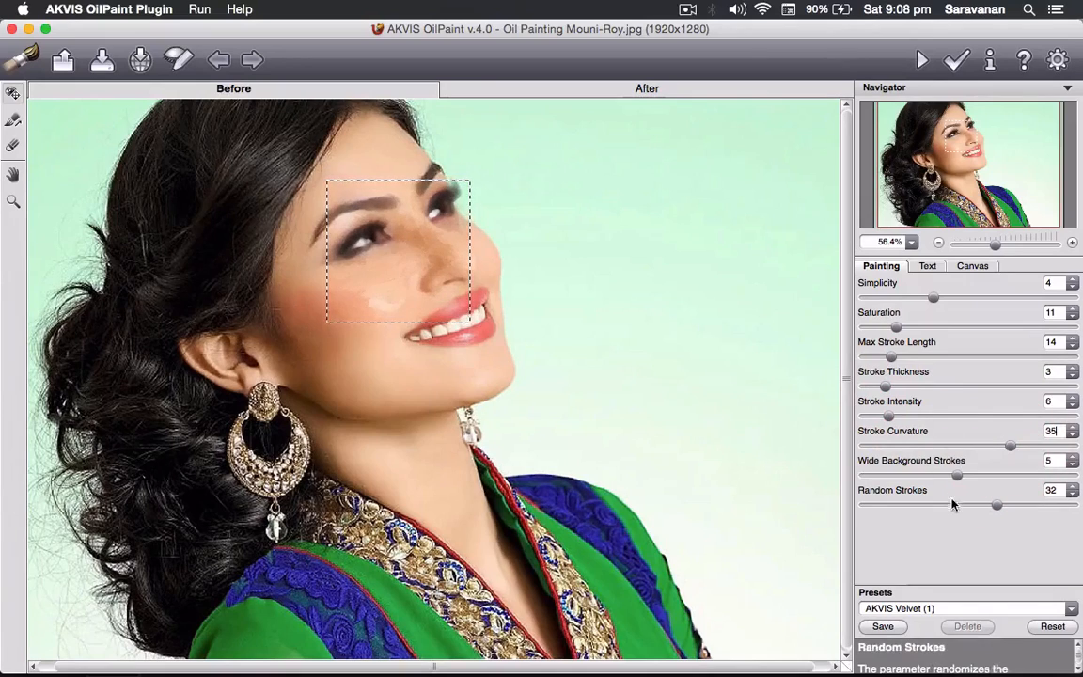
drag(957, 480, 910, 476)
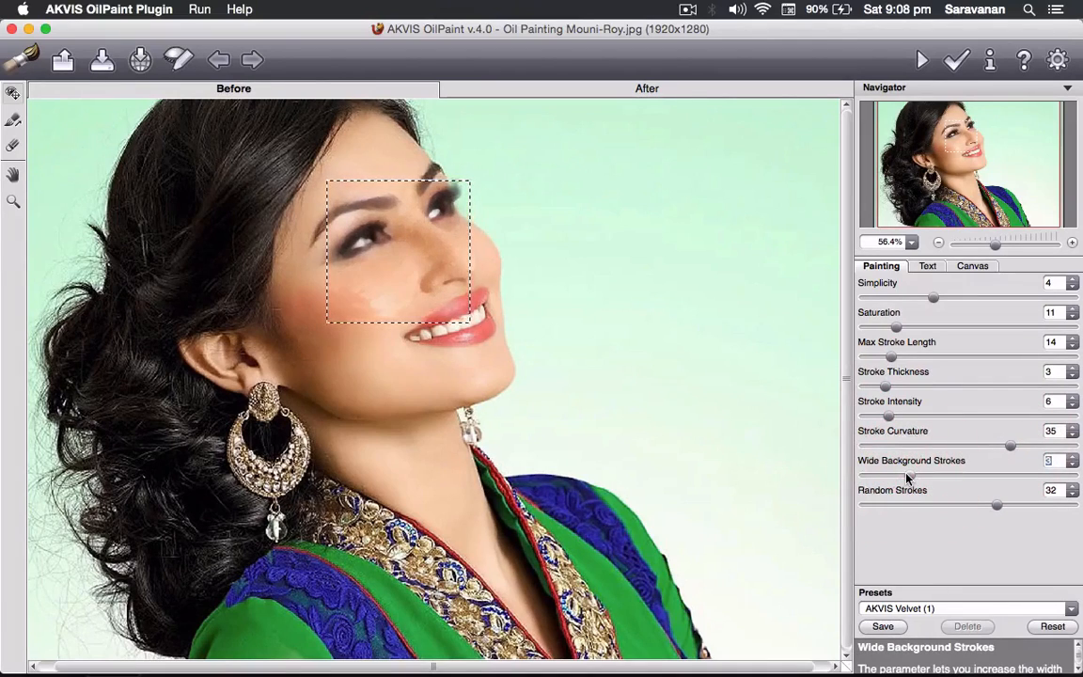
mouse_move(984, 509)
mouse_down()
mouse_move(868, 508)
mouse_move(894, 506)
mouse_up()
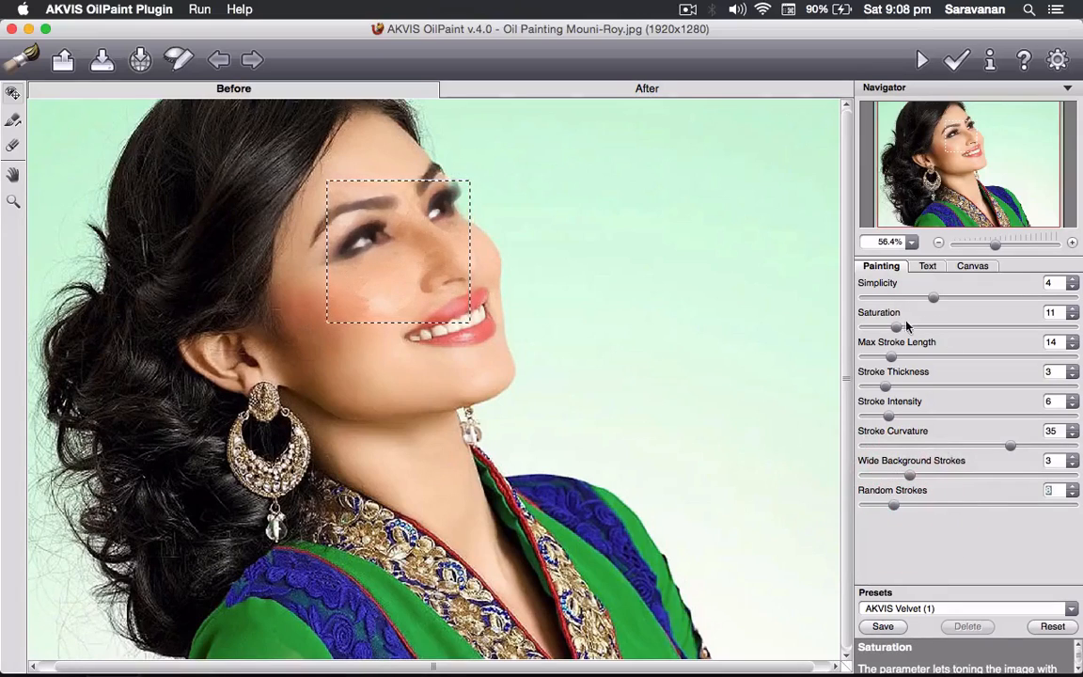
mouse_move(896, 327)
mouse_down()
mouse_move(1037, 301)
mouse_move(910, 301)
mouse_up()
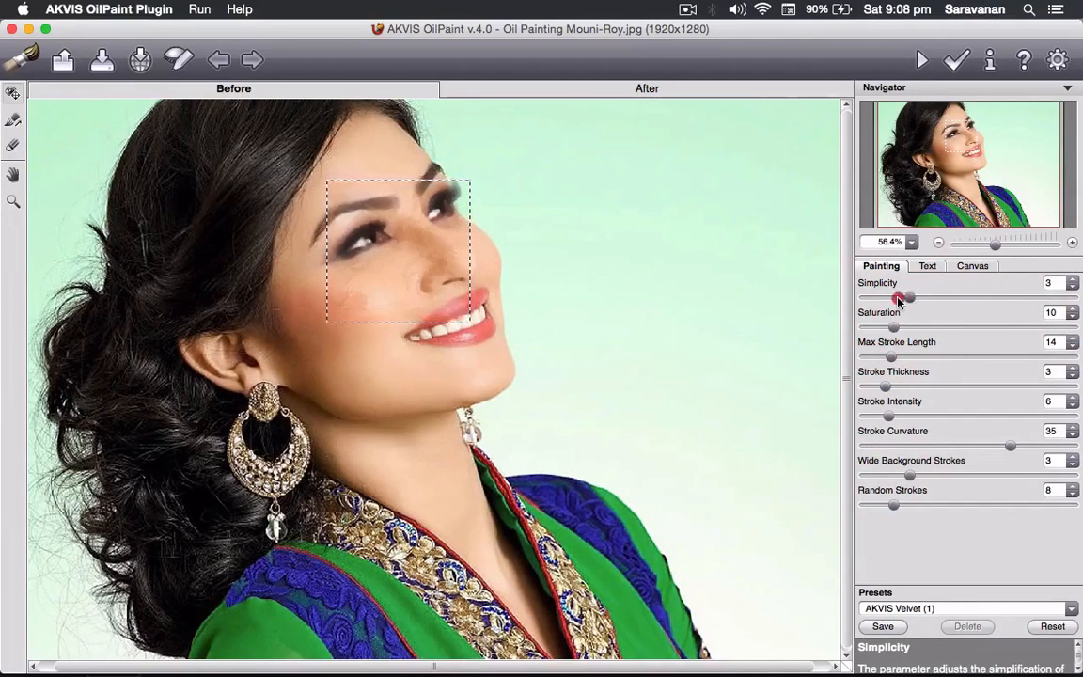
Enable the canvas texture, shift its light source slightly down and left, and set the texture brightness to 39
click(974, 267)
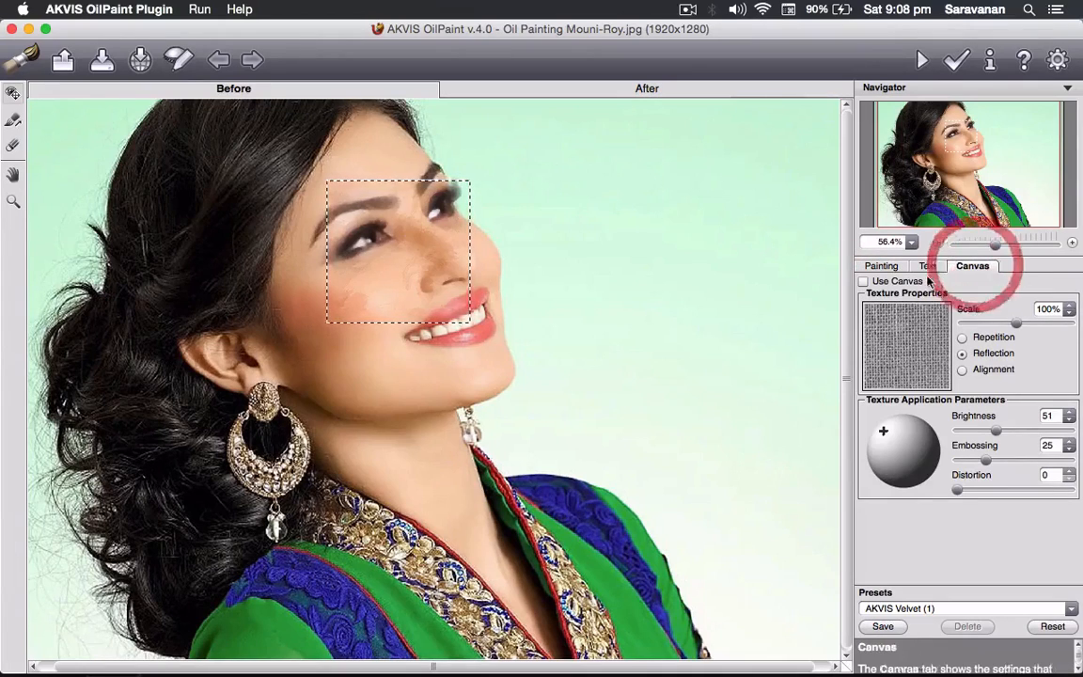
click(862, 283)
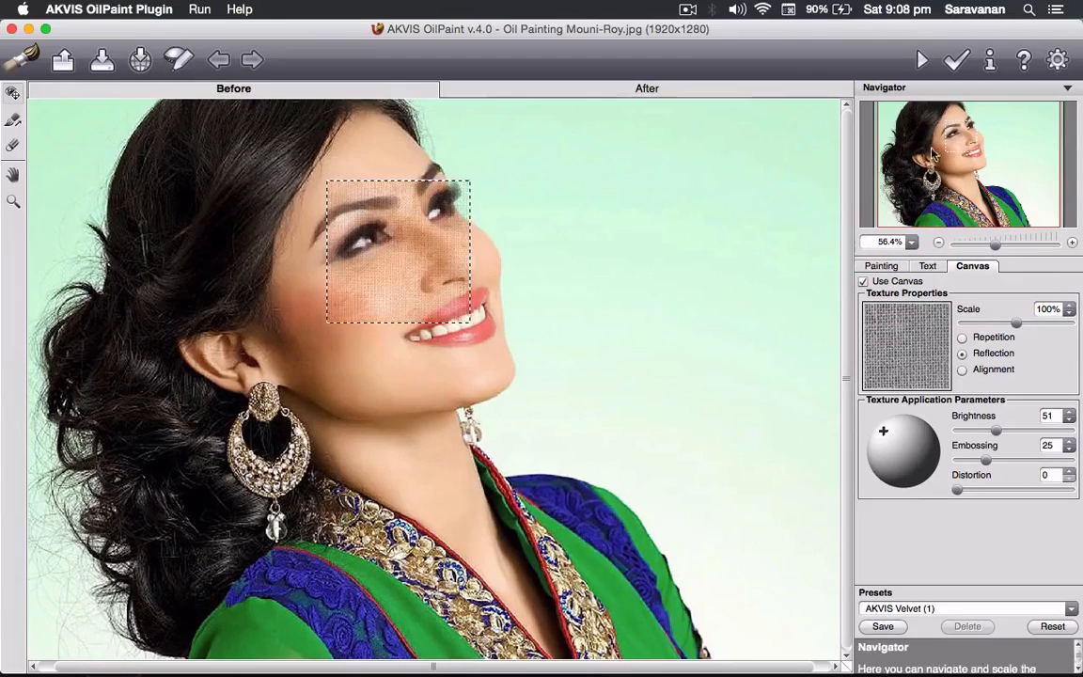
drag(999, 242, 1016, 242)
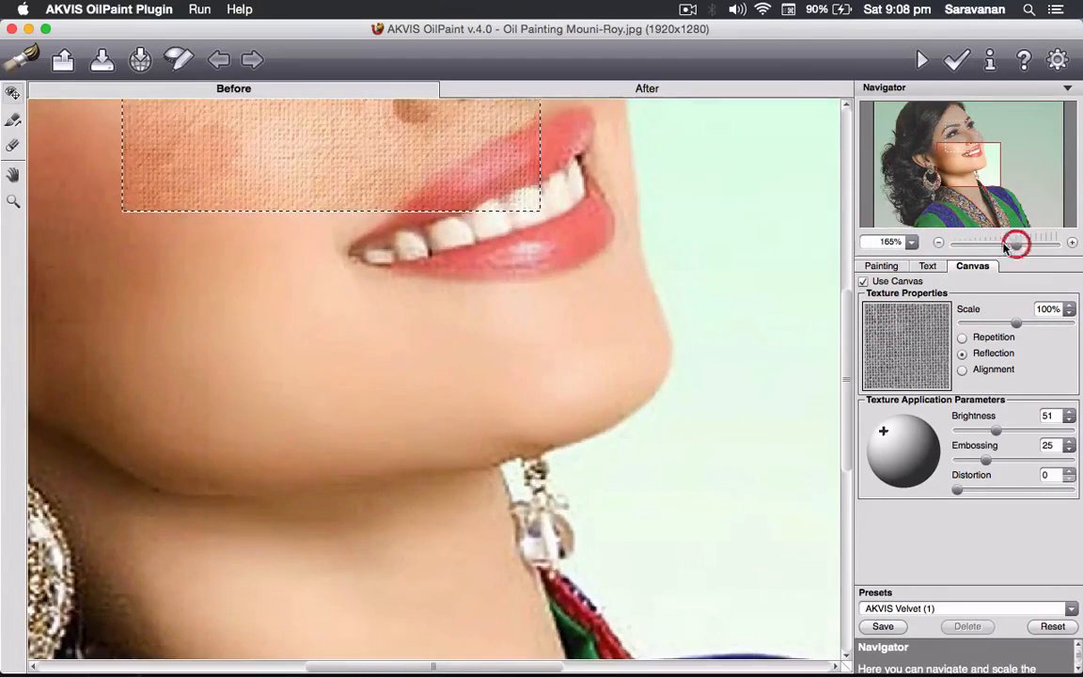
drag(577, 216, 653, 495)
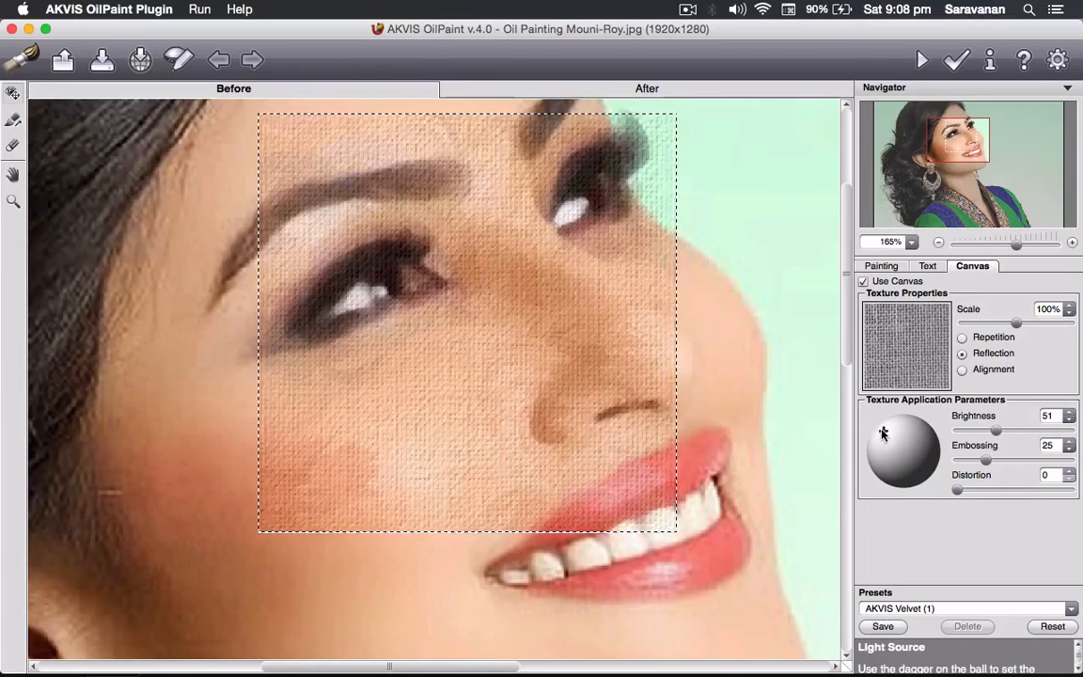
mouse_move(884, 432)
mouse_down()
mouse_move(914, 452)
mouse_move(875, 451)
mouse_move(877, 439)
mouse_up()
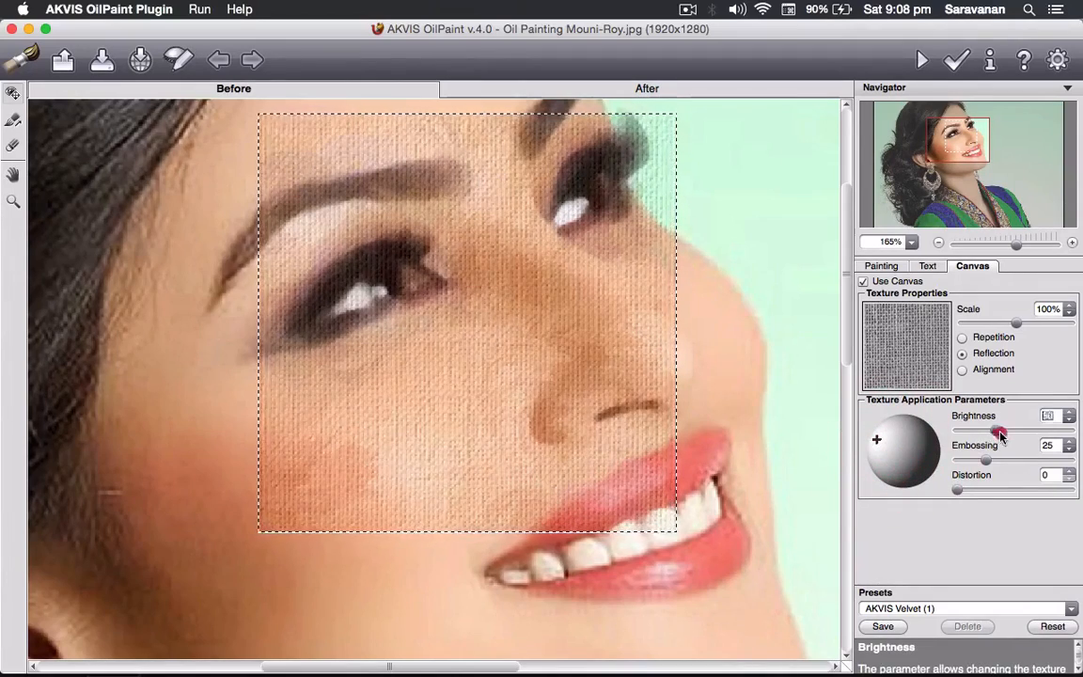
mouse_move(1000, 434)
mouse_down()
mouse_move(978, 434)
mouse_move(987, 431)
mouse_up()
Set the canvas texture to Repetition and its scale to 48%
click(920, 353)
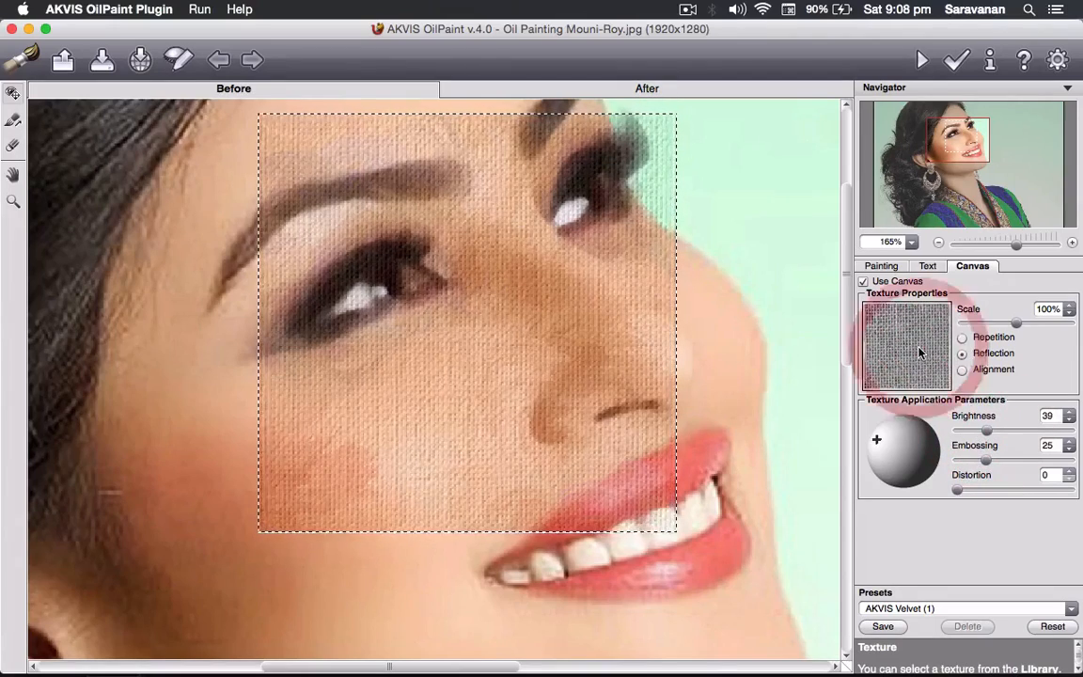
click(962, 337)
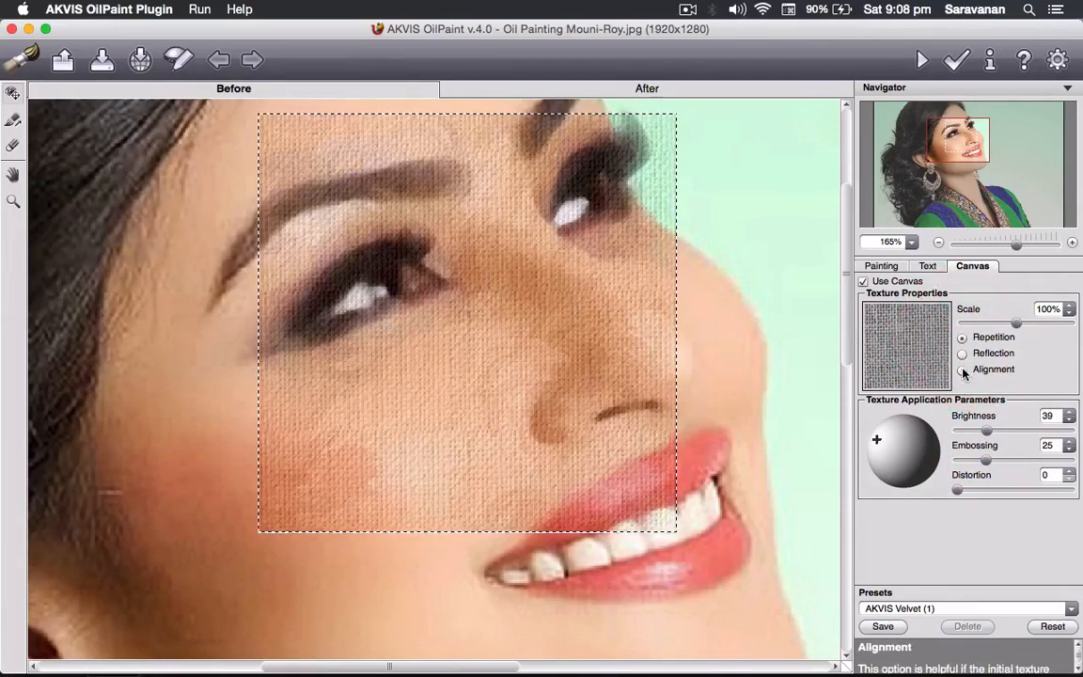
click(1069, 315)
click(1069, 315)
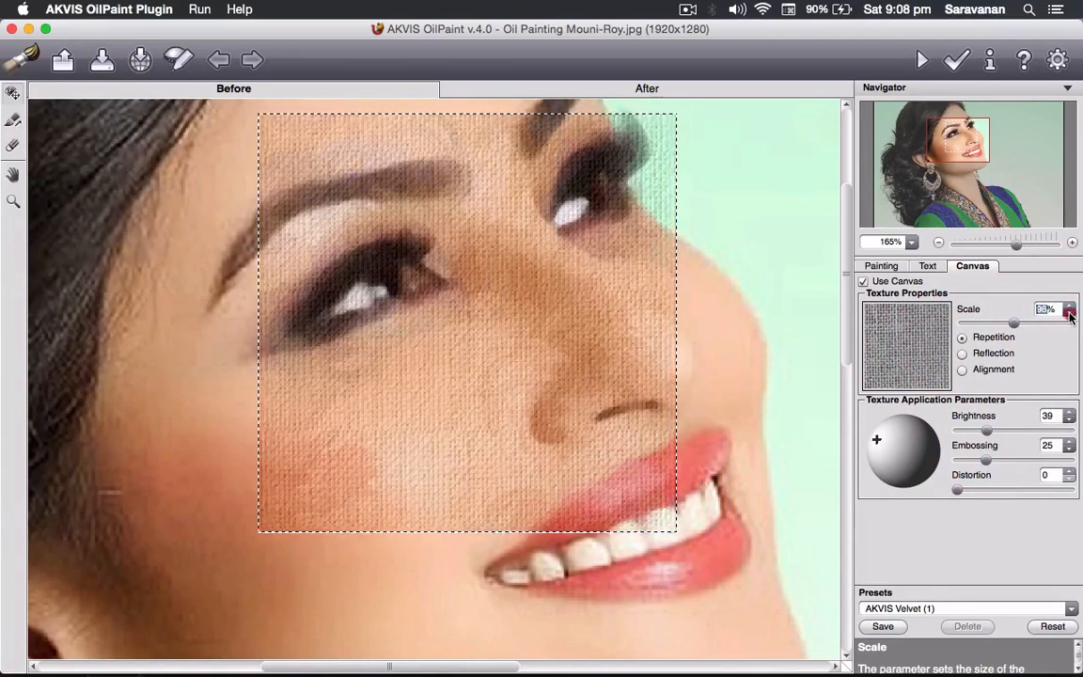
drag(1012, 324, 977, 326)
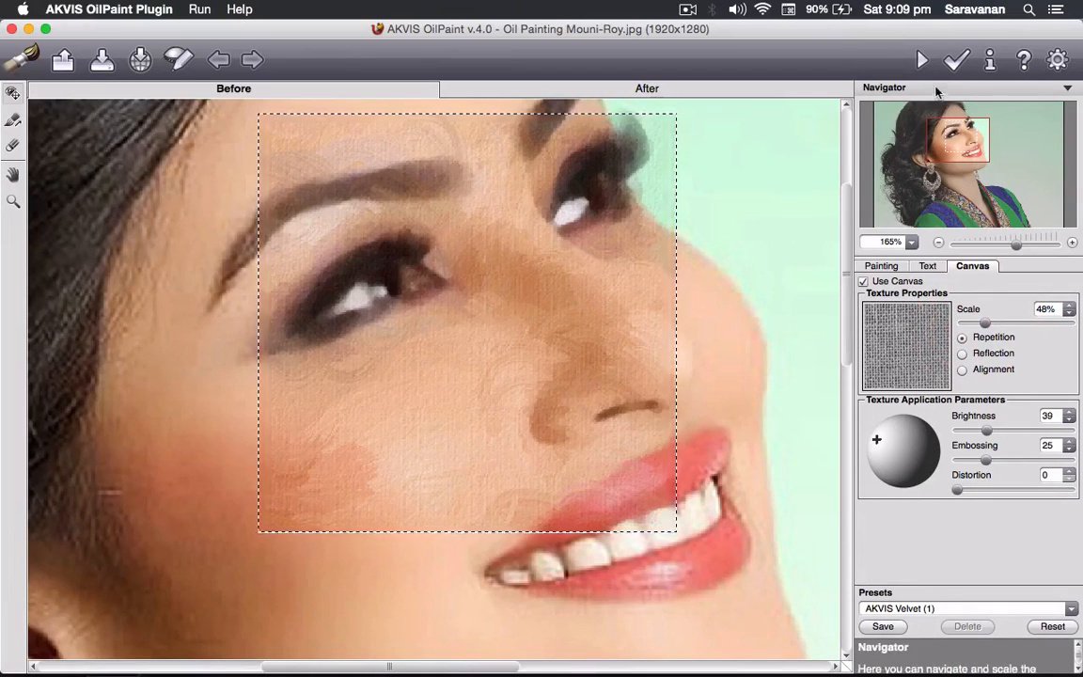
Process the whole portrait with the current oil paint settings and apply the result to the duplicated layer
mouse_move(1016, 245)
mouse_down()
mouse_move(983, 244)
mouse_move(998, 244)
mouse_up()
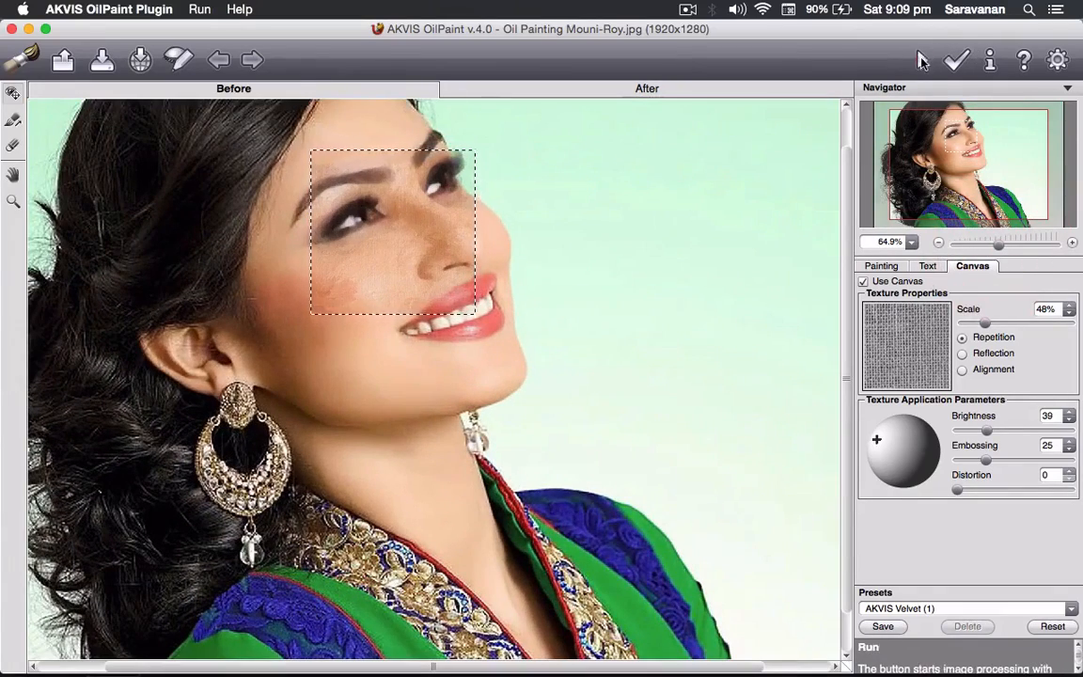
click(922, 59)
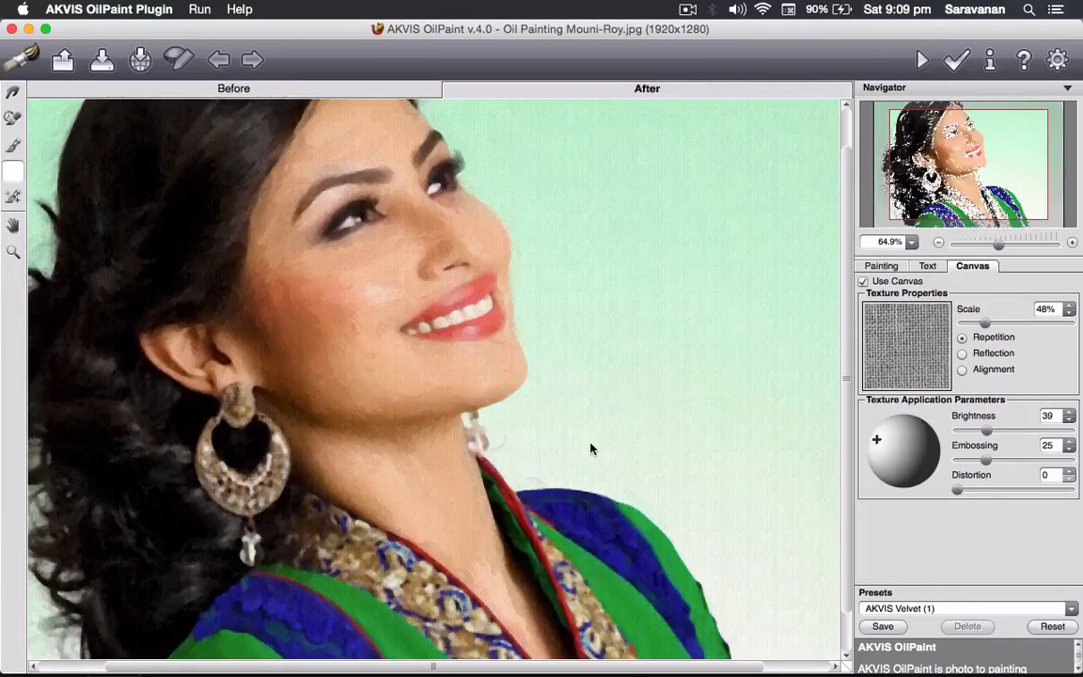
click(956, 61)
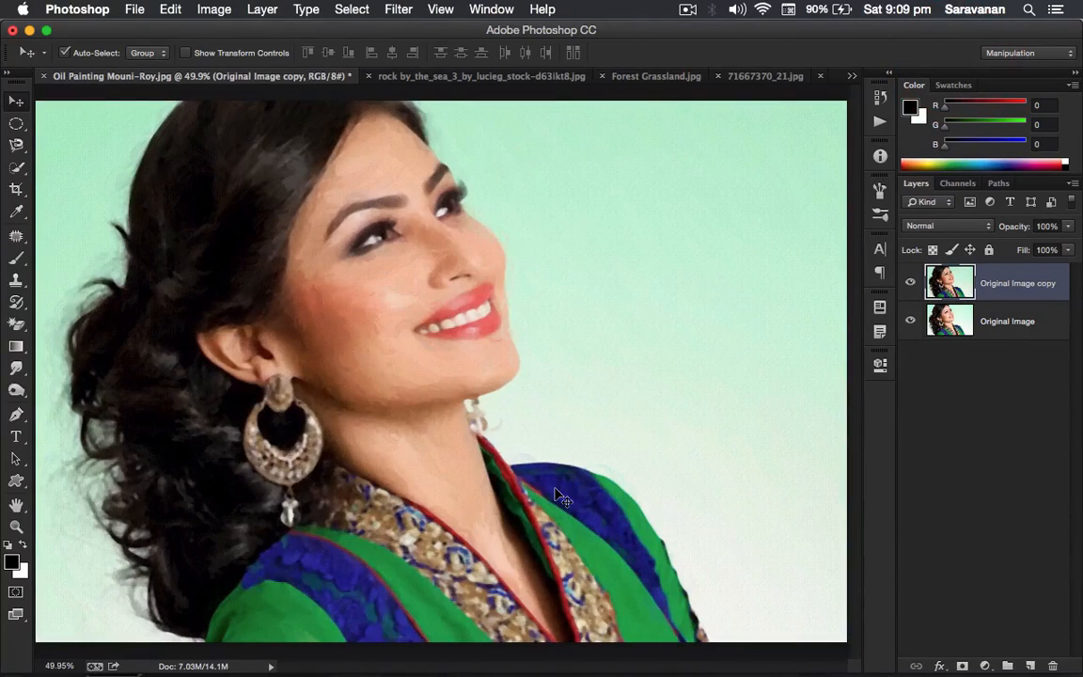
key(super+l)
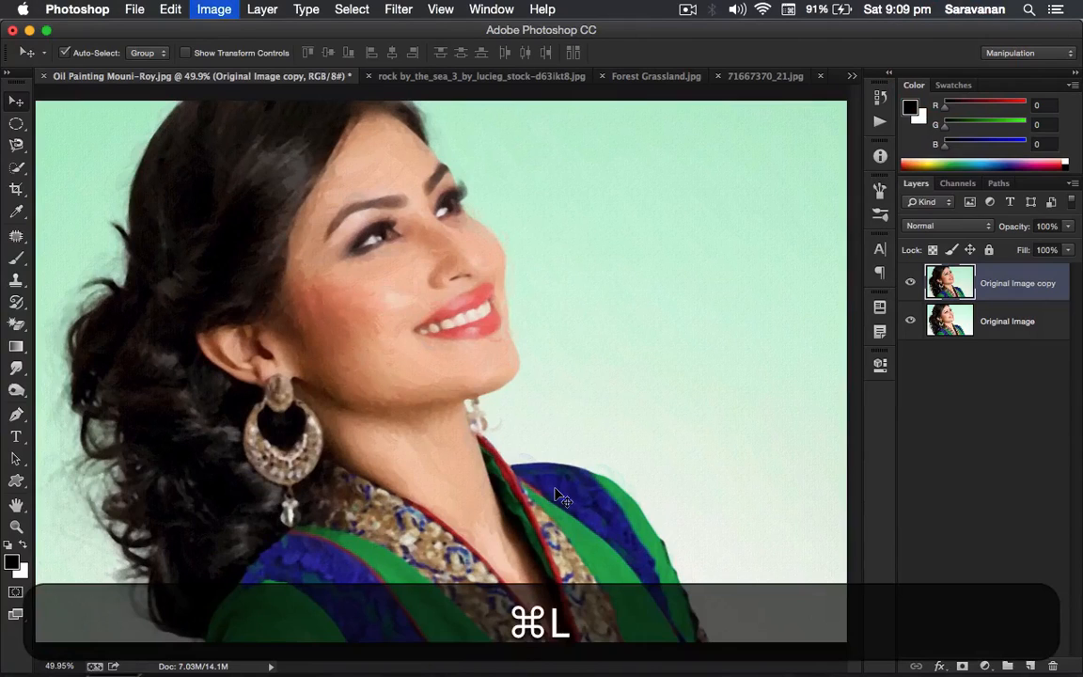
mouse_move(798, 345)
mouse_down()
mouse_move(740, 345)
mouse_move(815, 348)
mouse_move(793, 346)
mouse_up()
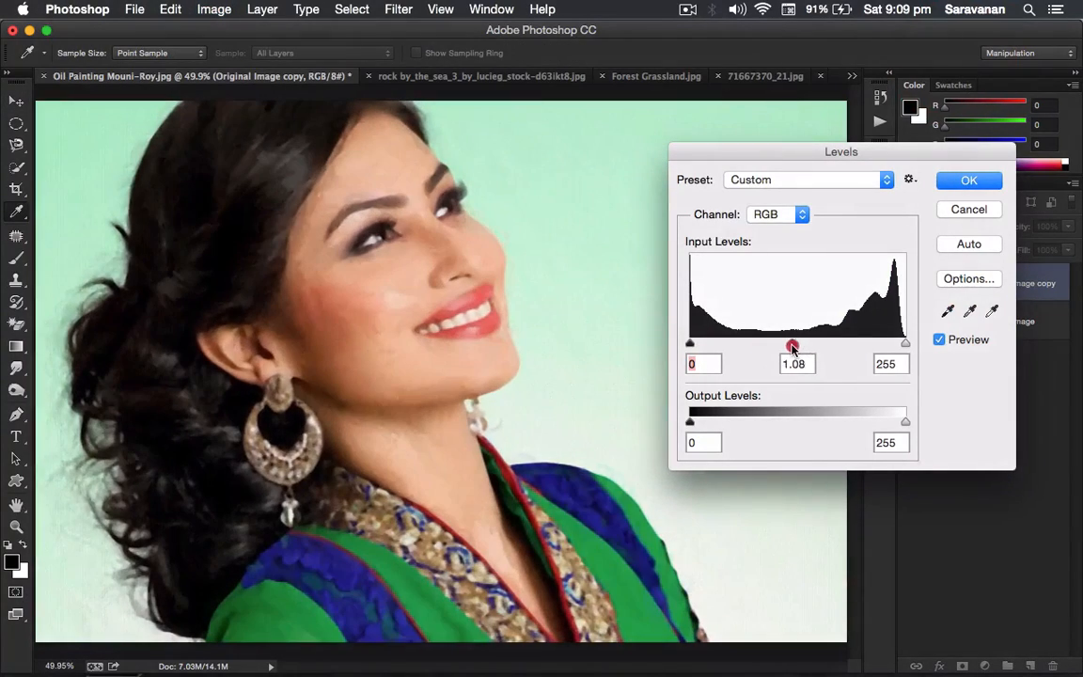
click(952, 215)
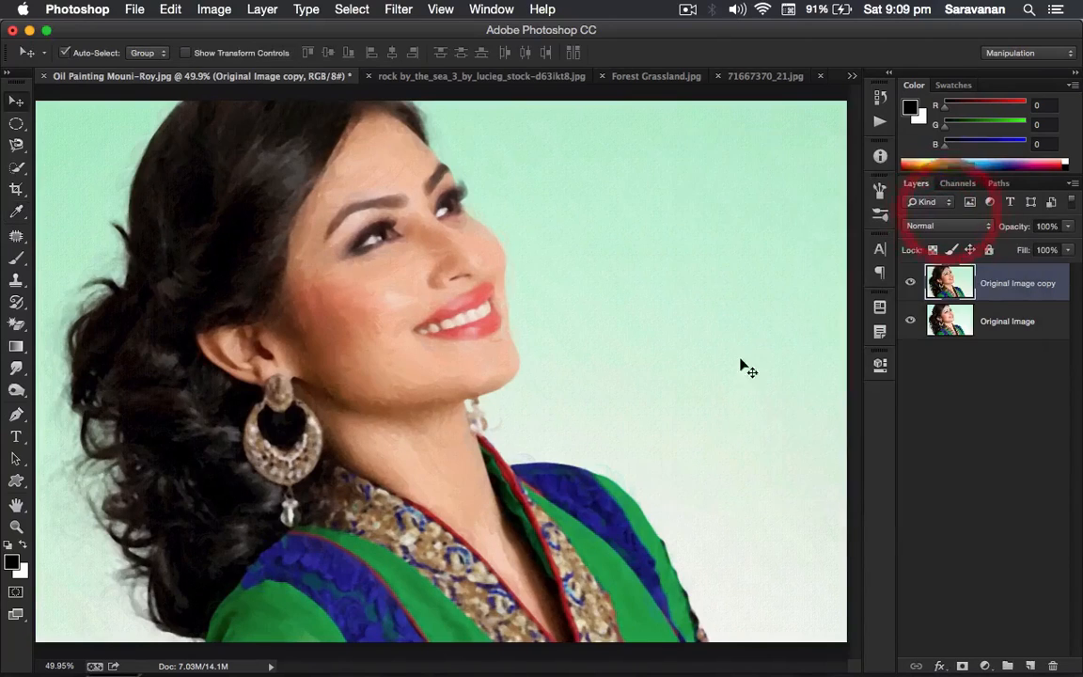
Delete the painted Original Image copy layer and make a fresh duplicate of the Original Image layer
click(967, 285)
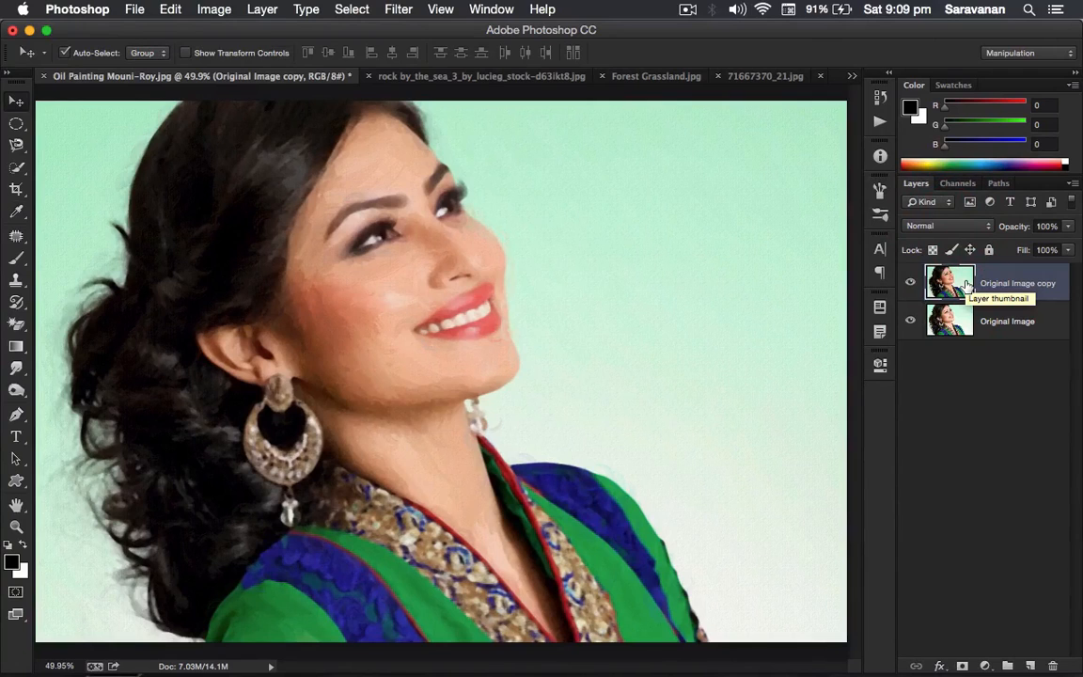
key(BackSpace)
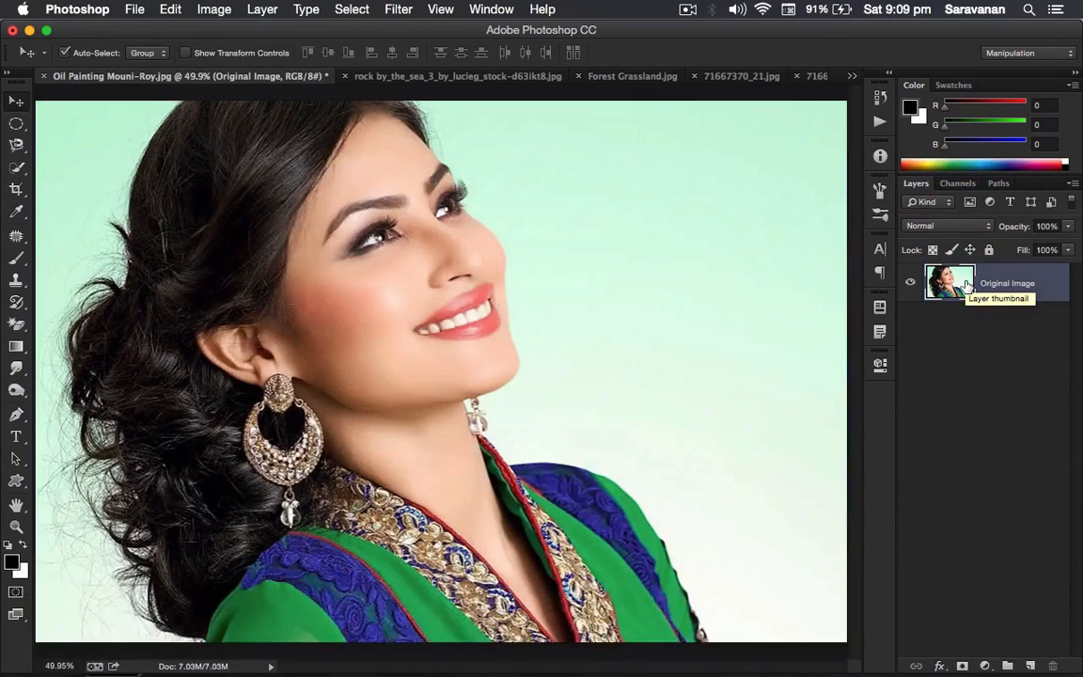
key(super+j)
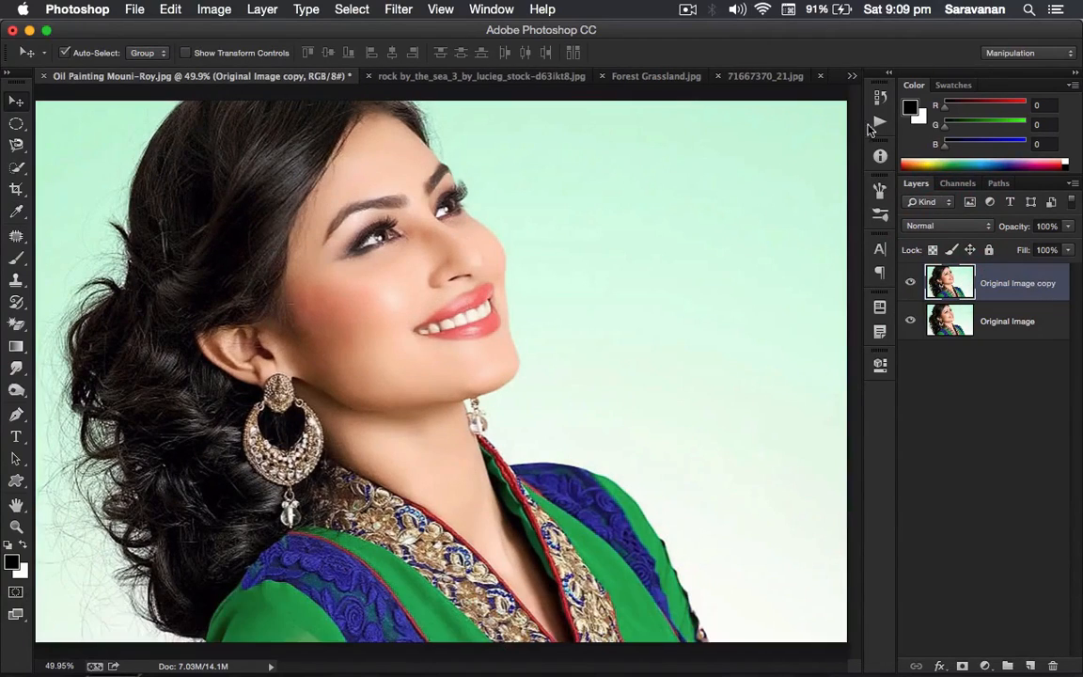
Run the action in the Realistic Painting Effect set on the duplicated layer, continuing past the unavailable Background layer
click(880, 121)
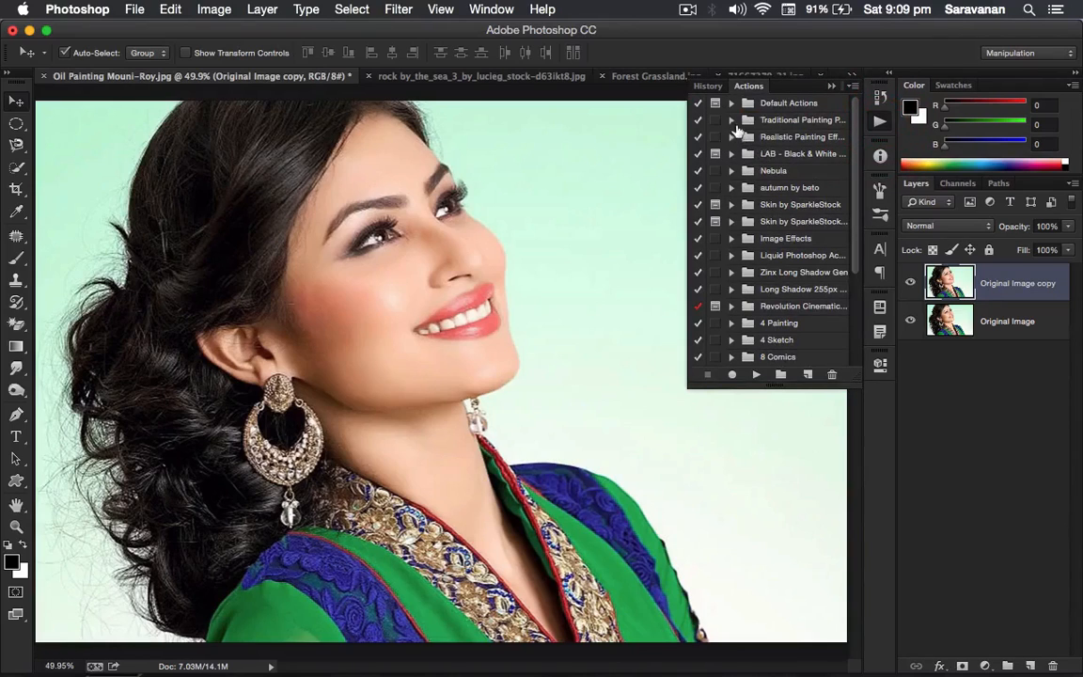
click(731, 136)
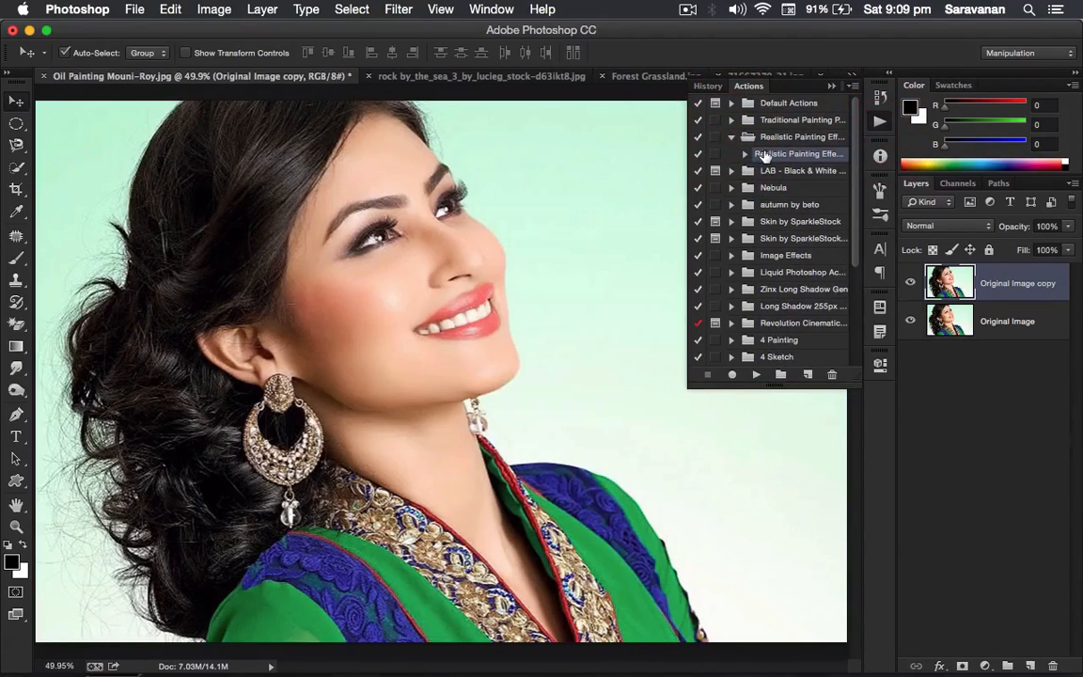
click(758, 376)
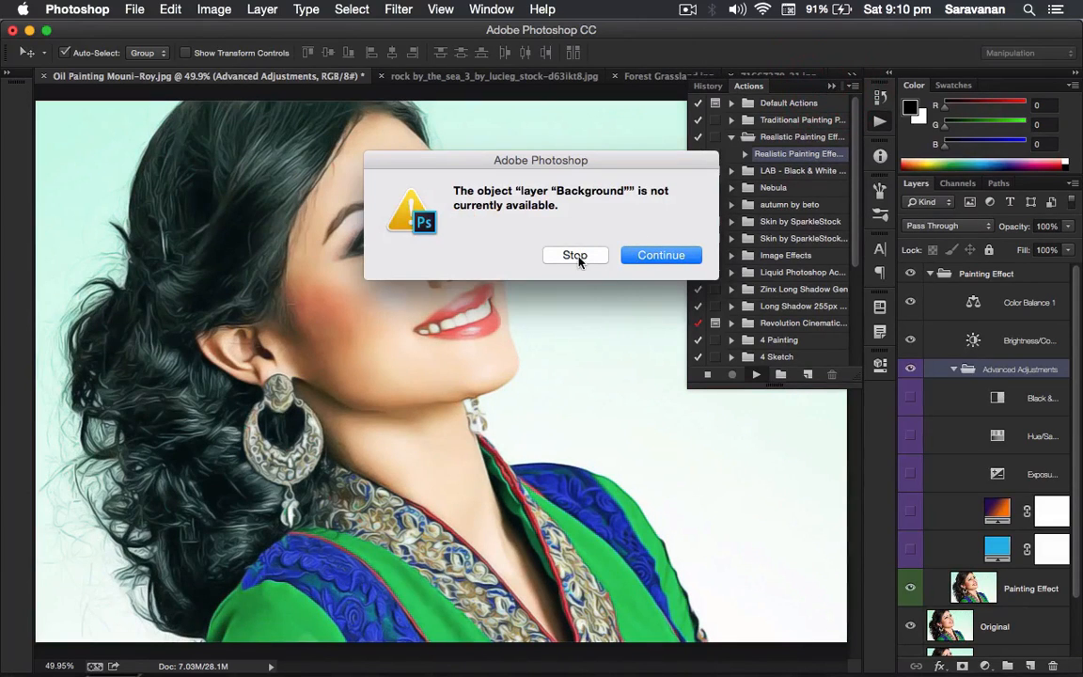
click(643, 255)
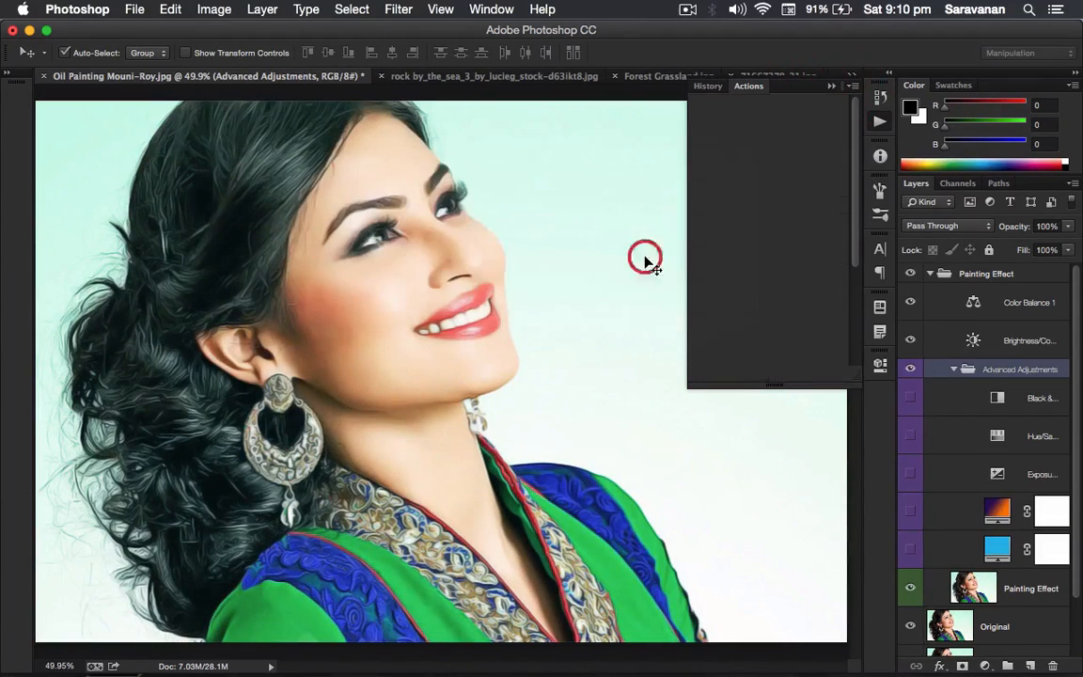
click(831, 86)
Preview each adjustment in the Advanced Adjustments group in turn, from the blue and orange gradient layers up to Black & White 1
click(931, 274)
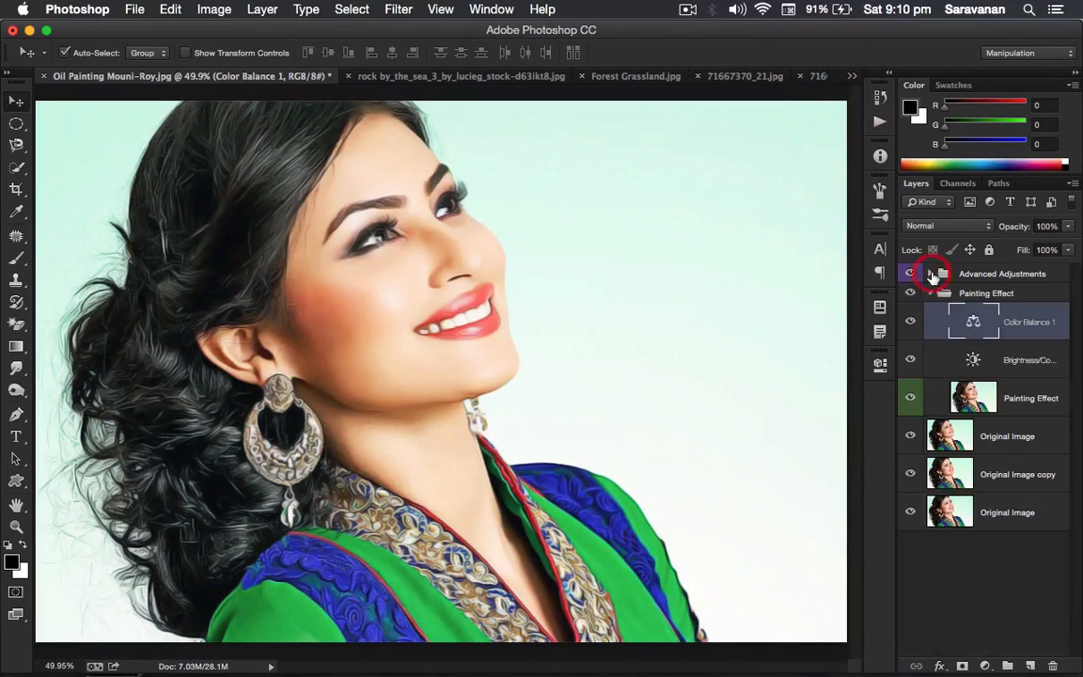
click(932, 294)
click(931, 294)
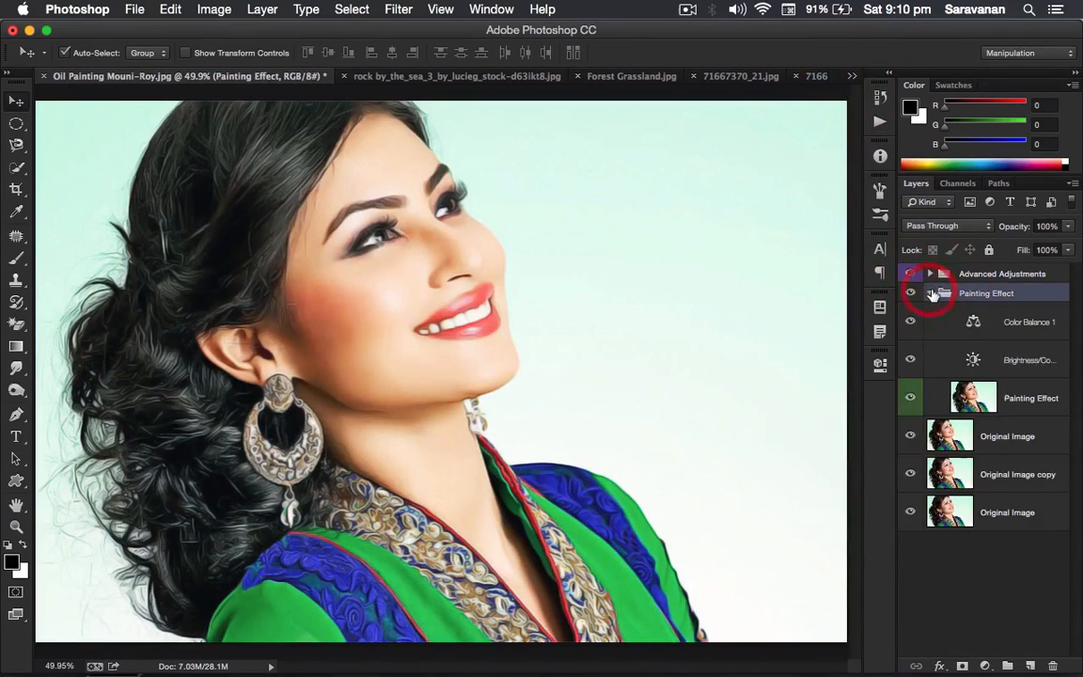
click(959, 275)
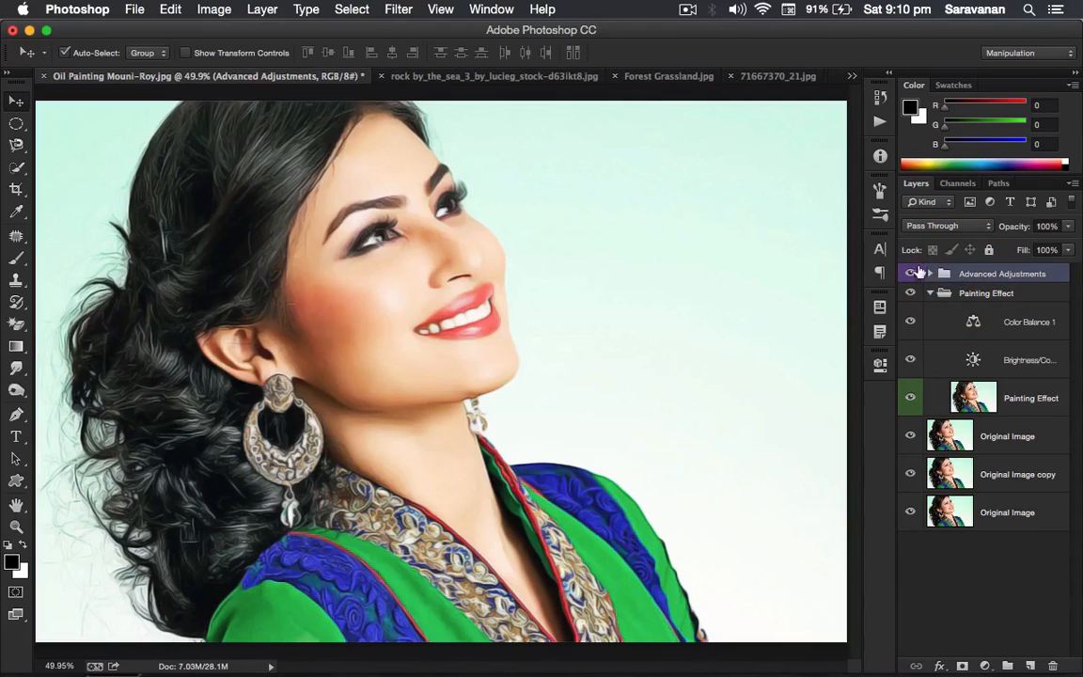
click(931, 274)
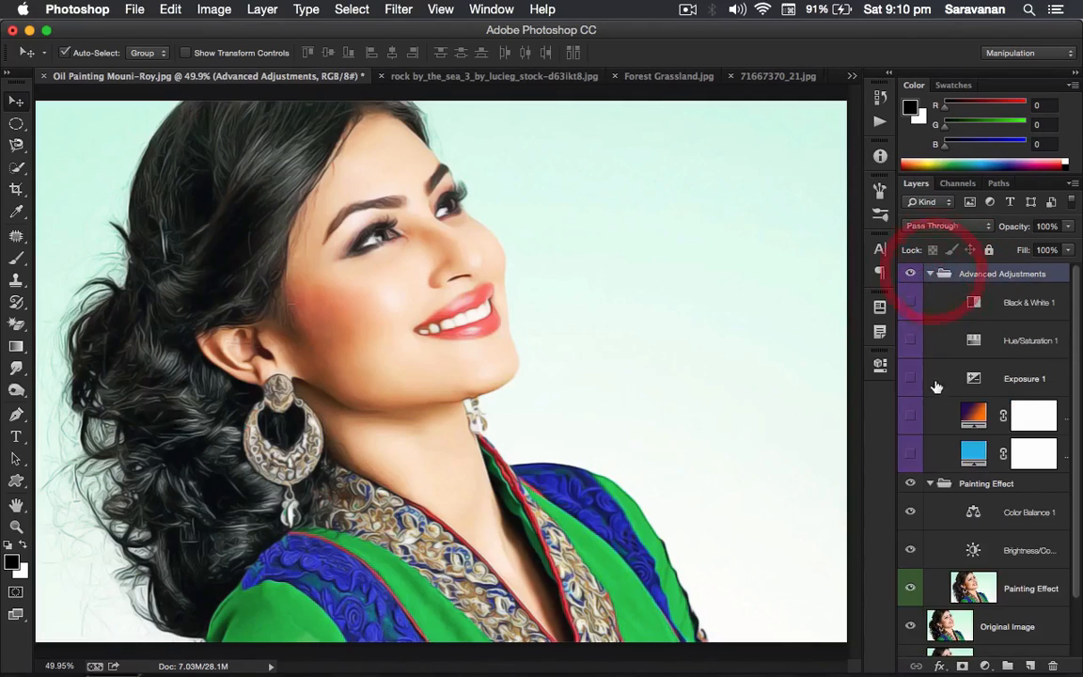
click(913, 459)
click(912, 457)
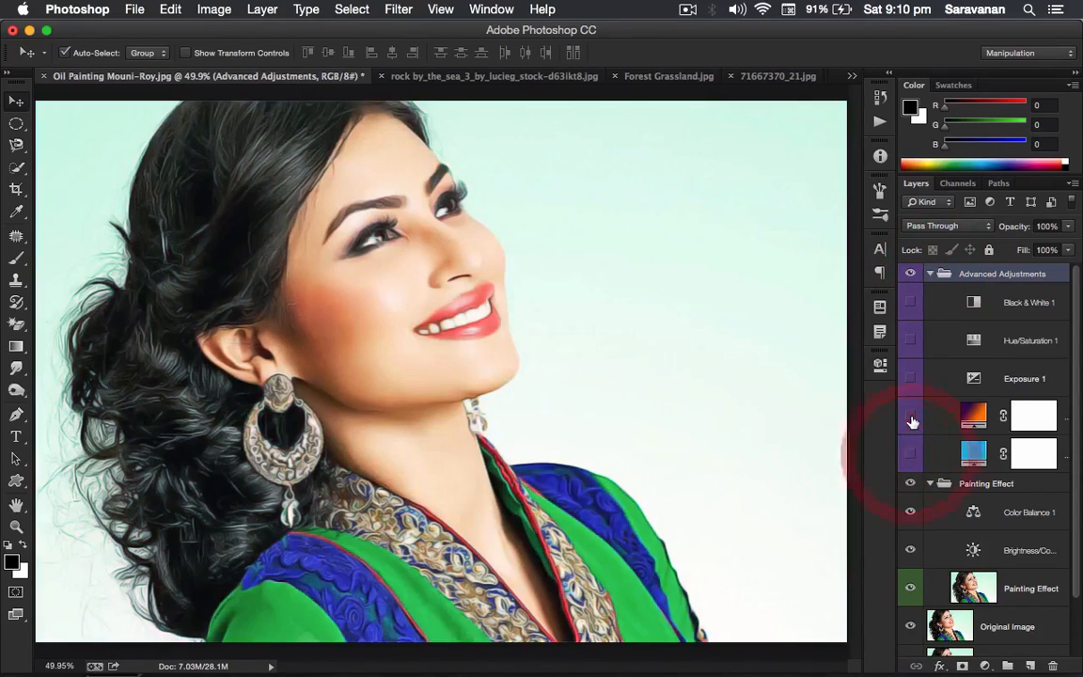
click(910, 417)
click(910, 417)
click(910, 378)
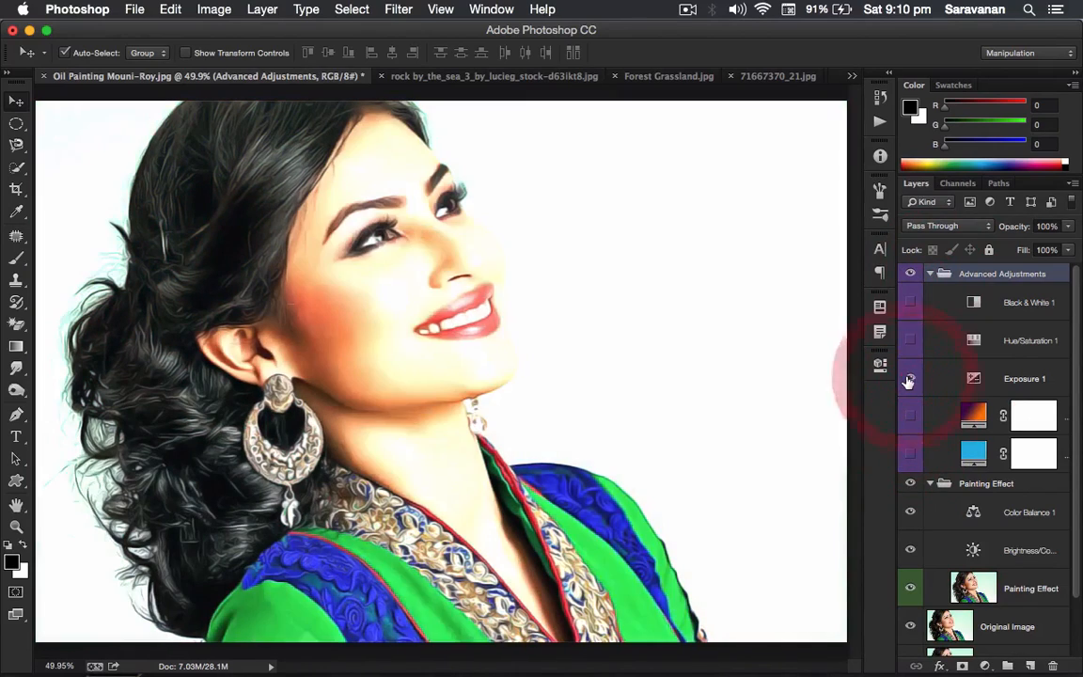
click(910, 378)
click(910, 343)
click(910, 342)
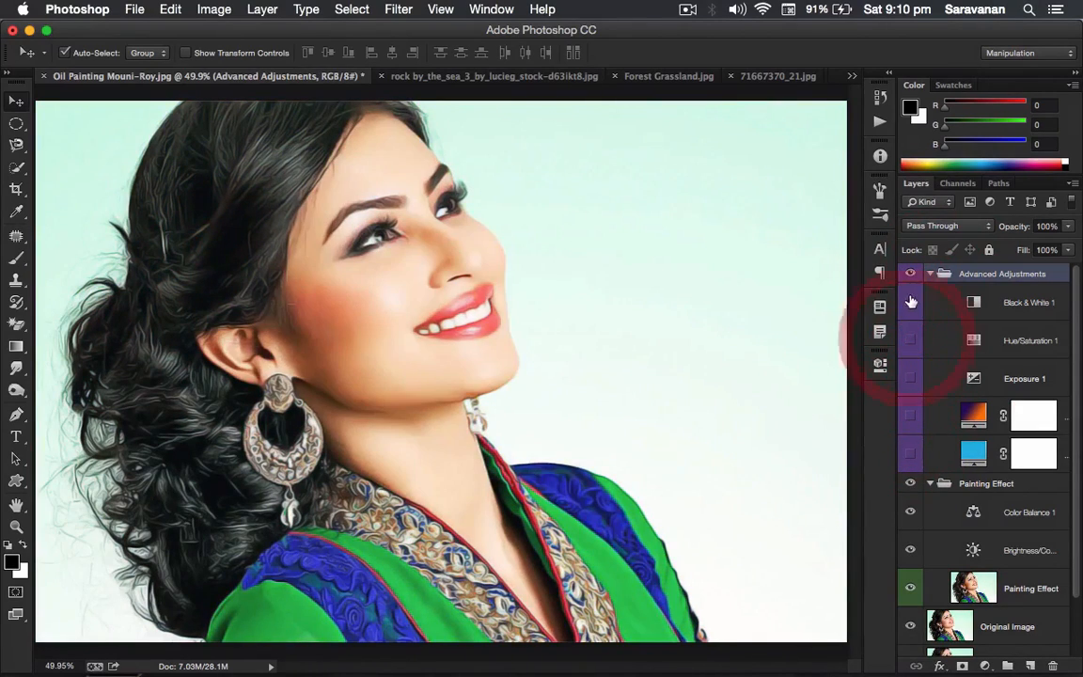
click(910, 301)
click(910, 302)
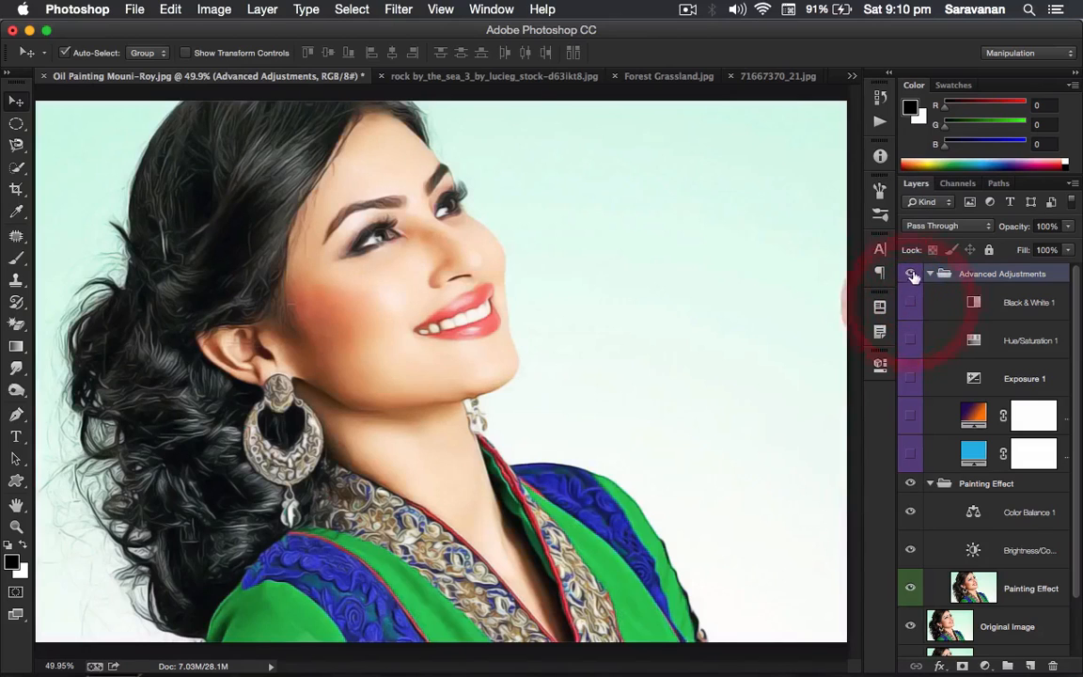
Delete the Advanced Adjustments group, and the Color Balance 1 and Brightness/Contrast adjustments inside the Painting Effect group
click(930, 273)
key(Delete)
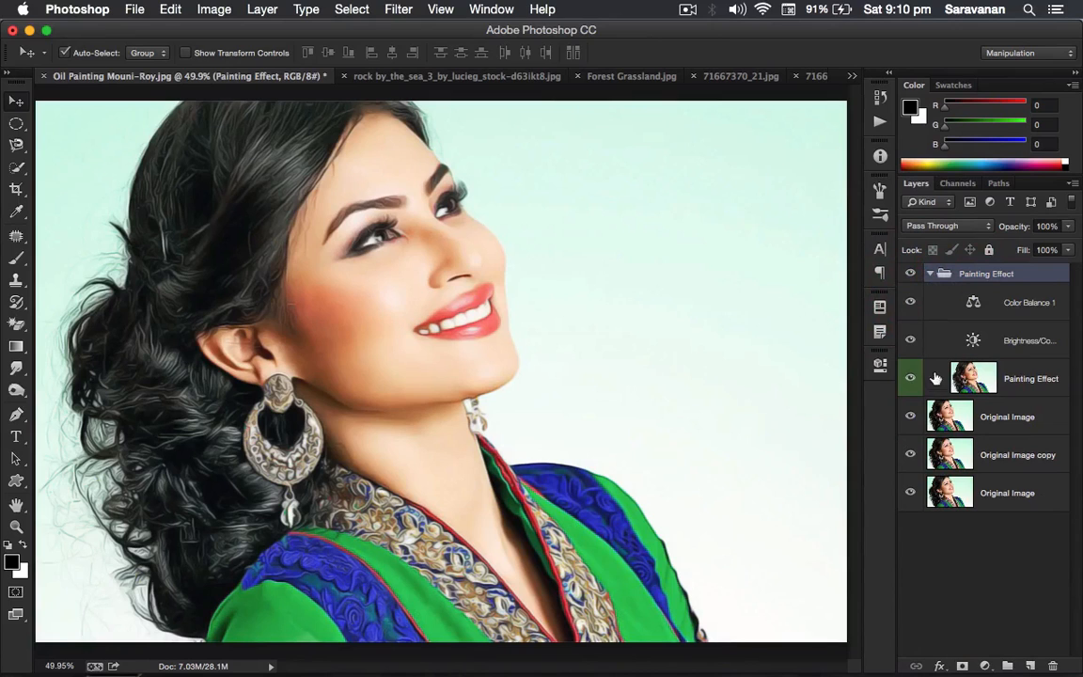
click(910, 342)
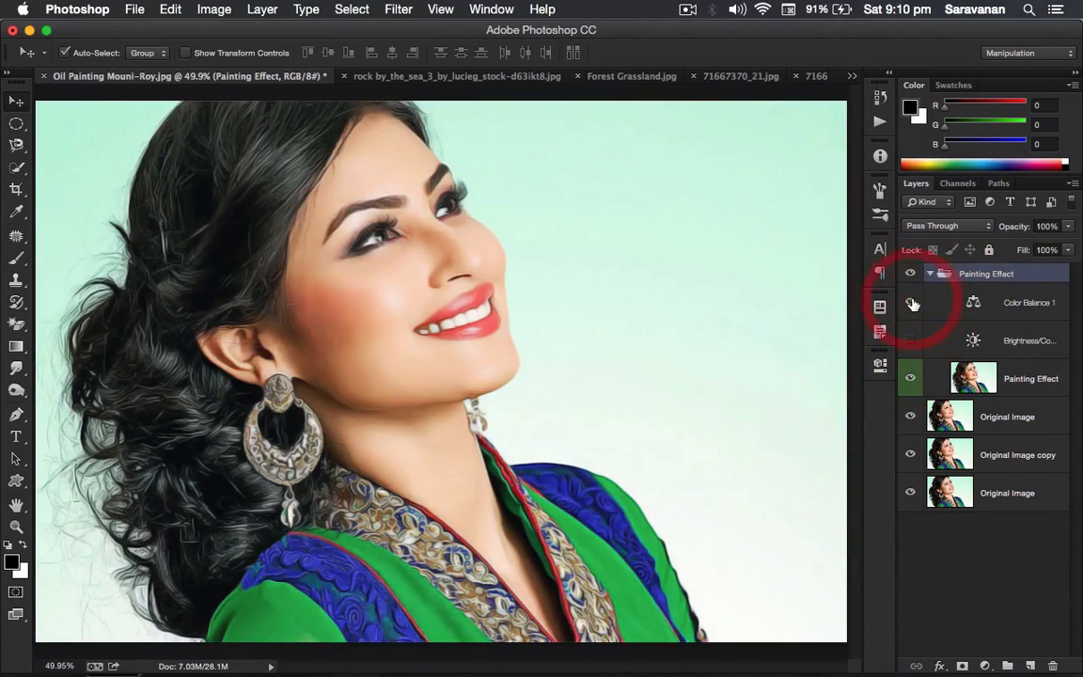
click(976, 303)
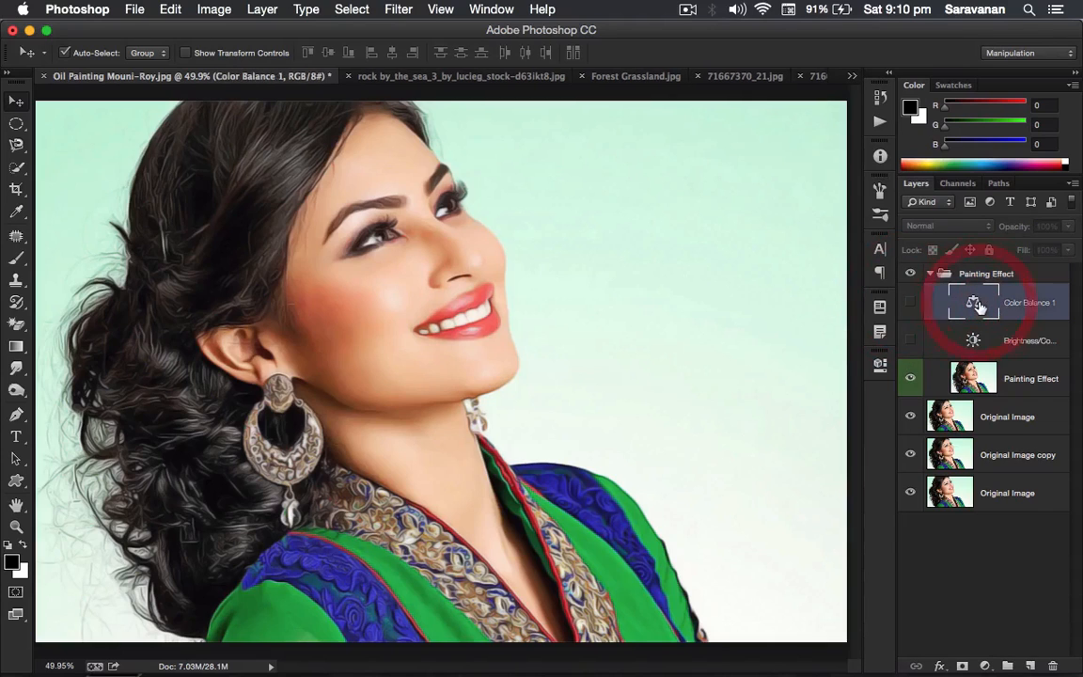
key(BackSpace)
key(BackSpace)
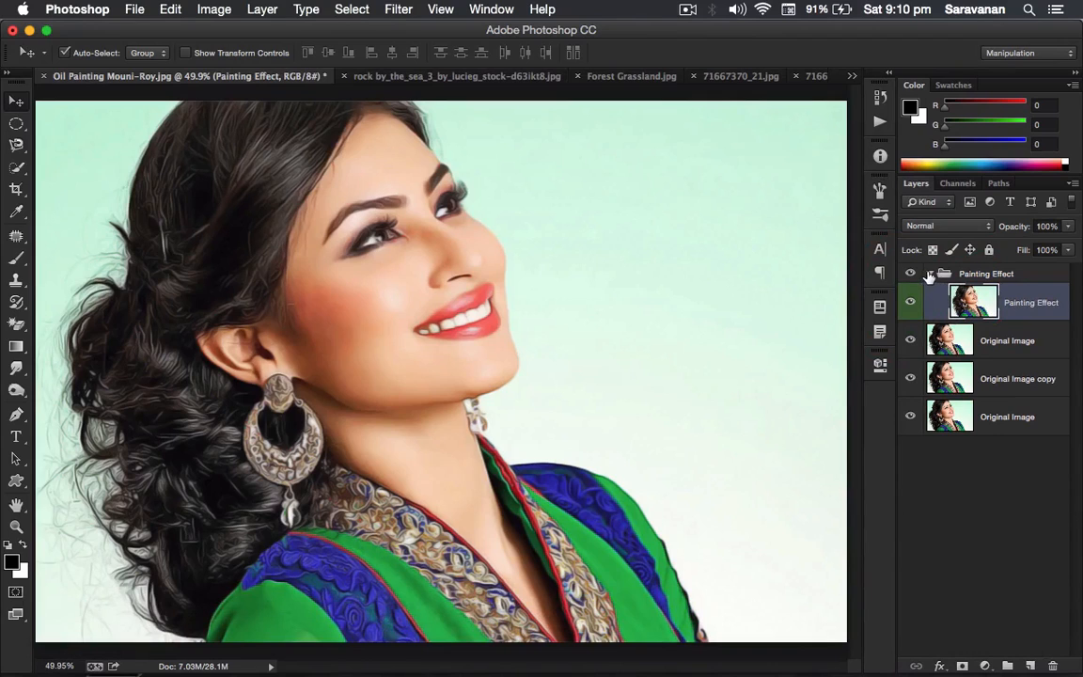
Merge the Painting Effect group into one layer and reduce the copies beneath it to a single Original Image layer
click(930, 274)
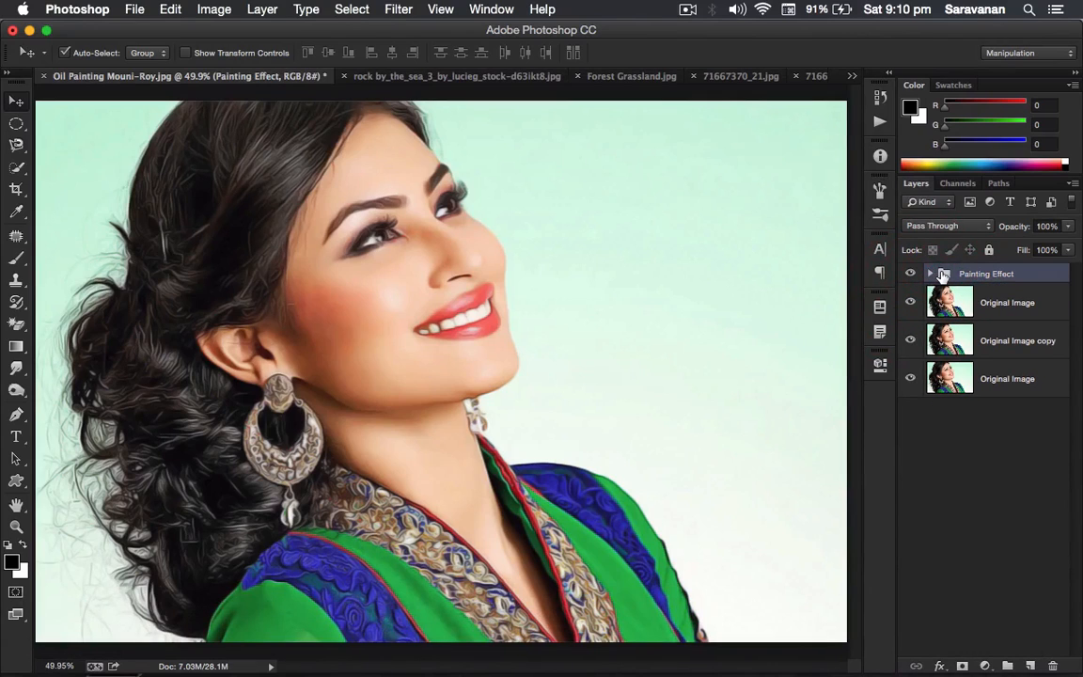
key(super+e)
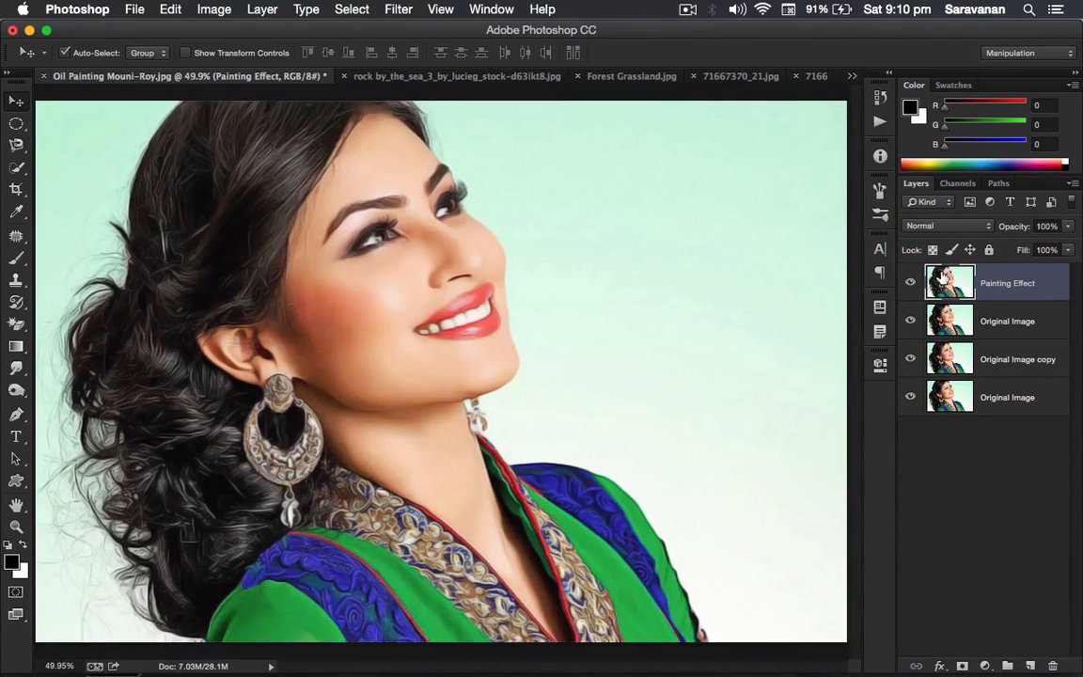
click(959, 358)
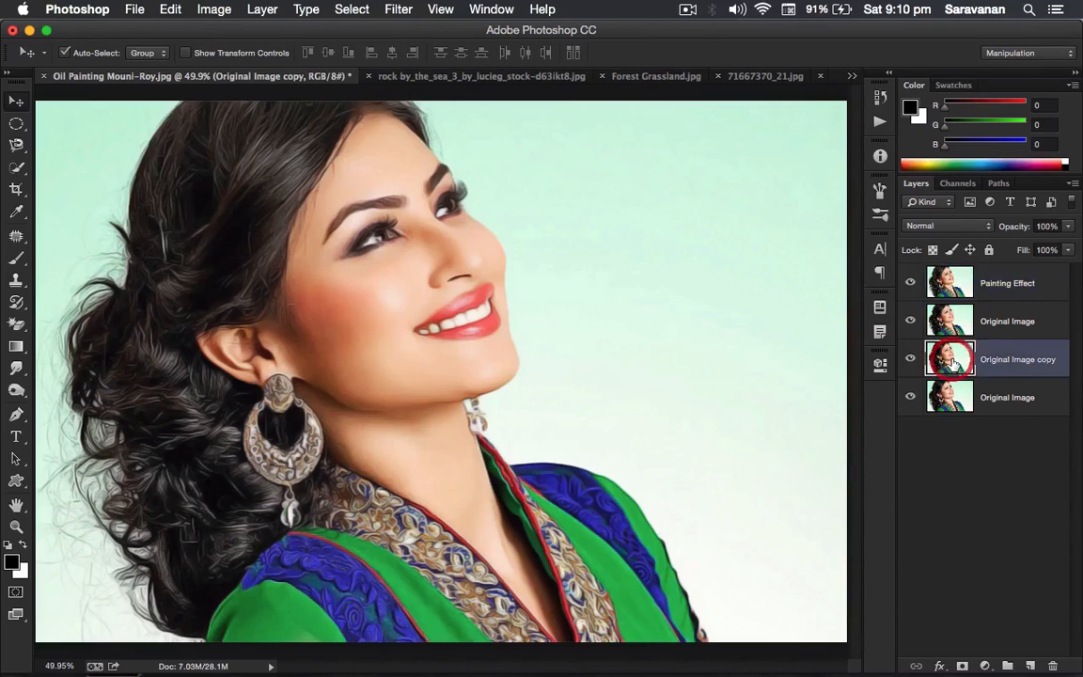
key(super+e)
key(BackSpace)
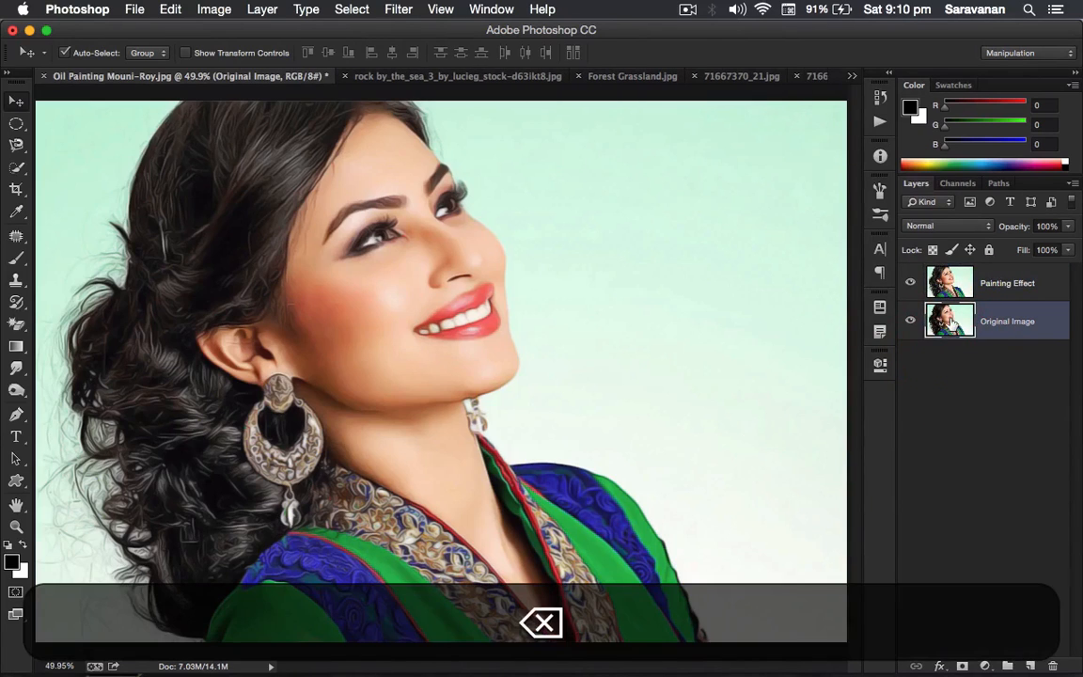
Compare the painting with the original photo by hiding and showing the Painting Effect layer
click(953, 279)
click(911, 283)
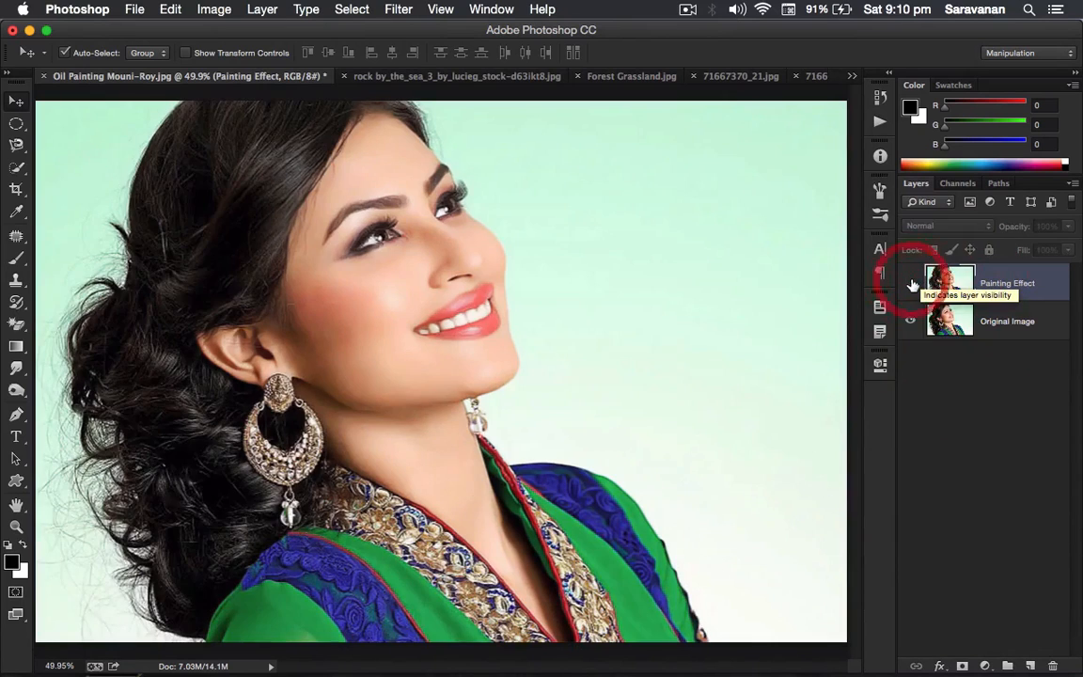
click(911, 283)
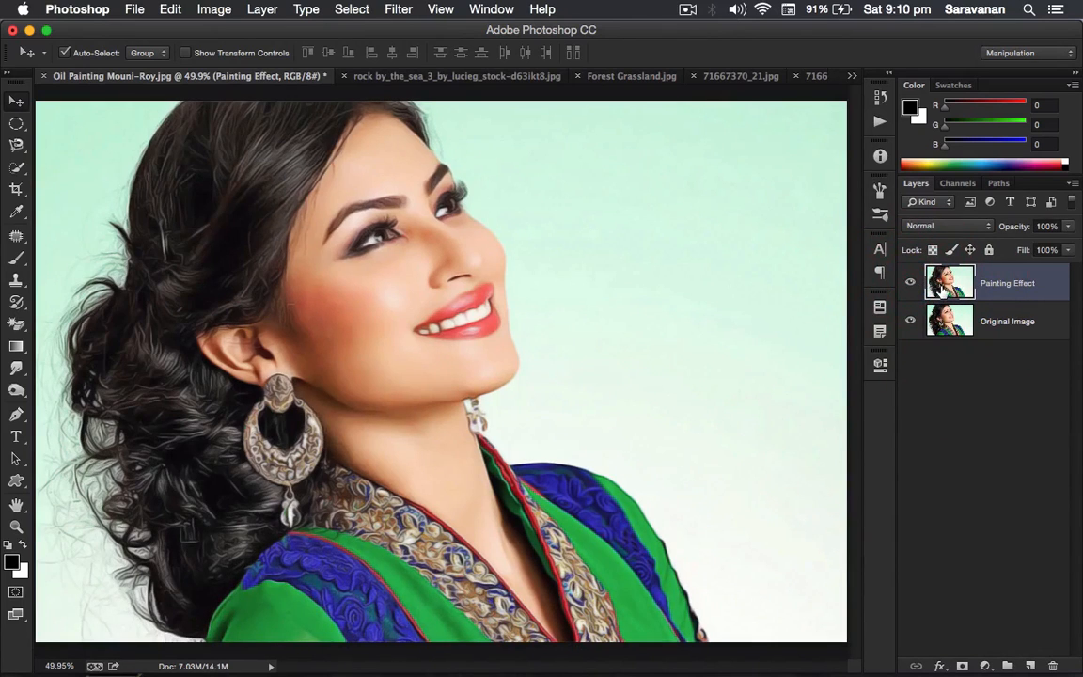
Brighten the Painting Effect layer with Levels by setting the midtone input level to about 2.0
key(super+l)
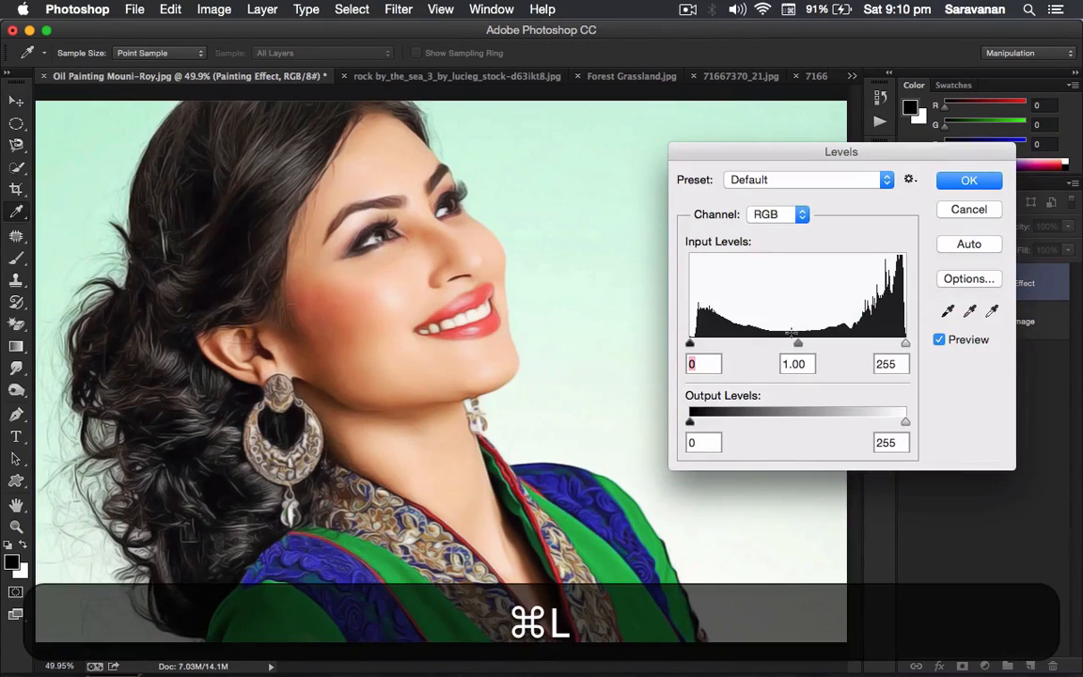
drag(797, 344, 742, 346)
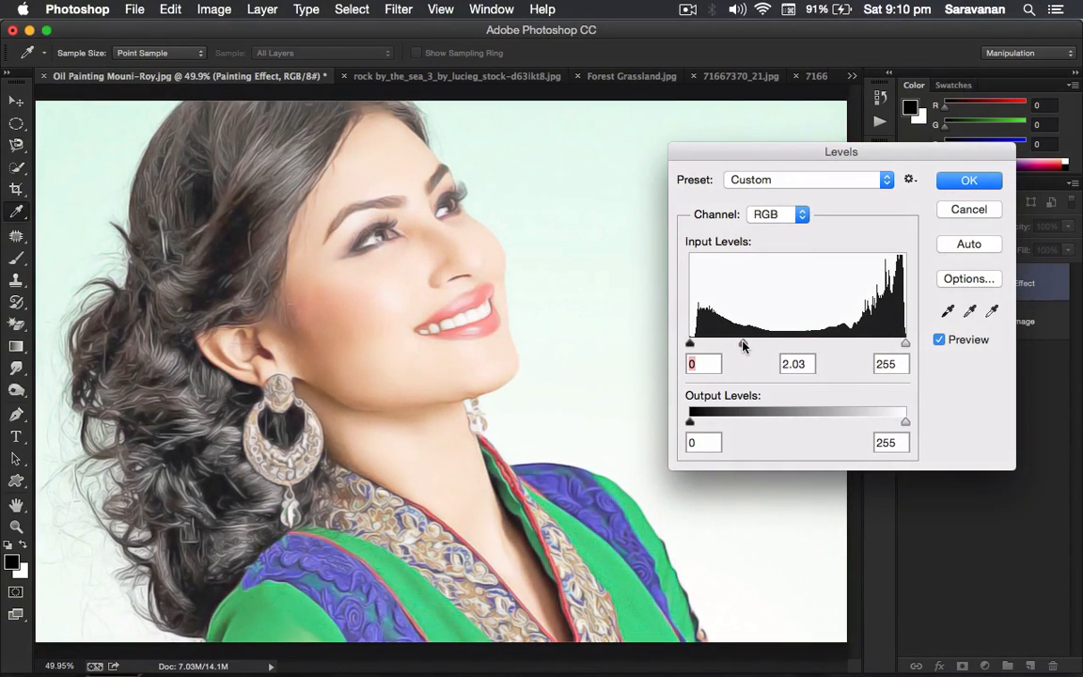
click(747, 345)
click(963, 180)
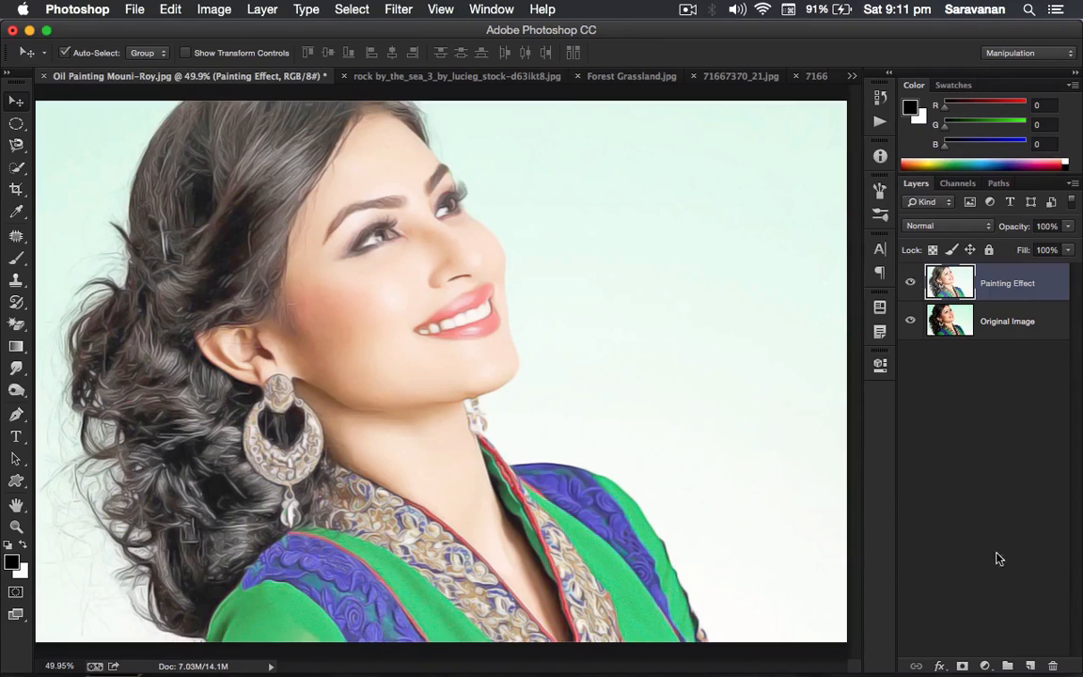
Add a layer mask to the Painting Effect layer and paint black over the face, neck and embroidered collar
click(961, 664)
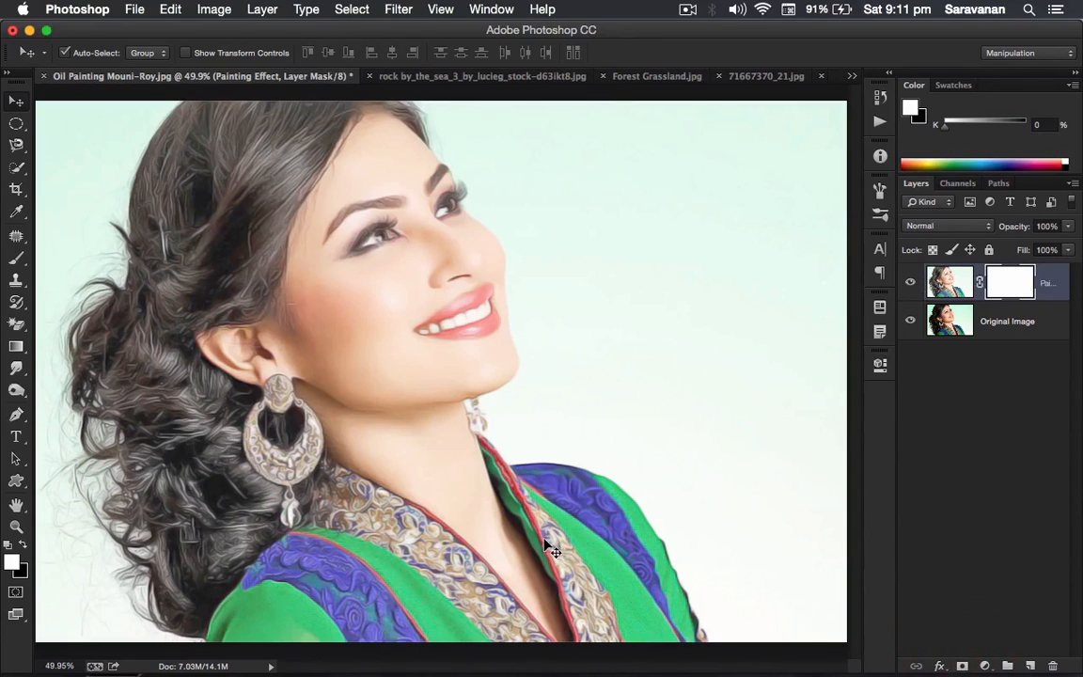
key(b)
key(x)
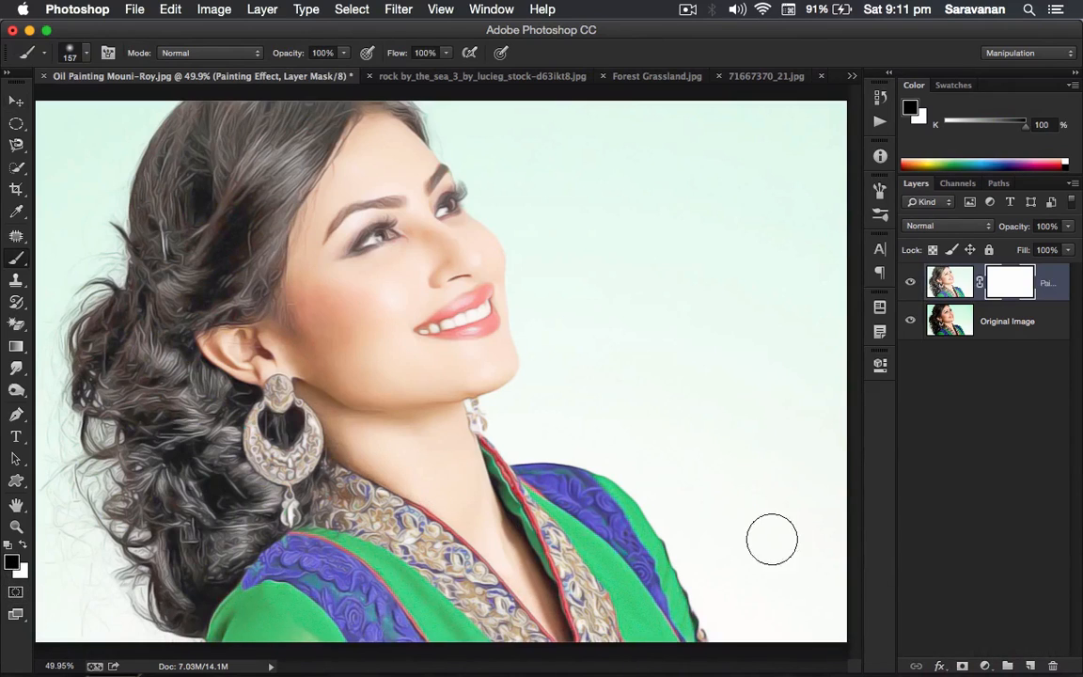
click(467, 484)
mouse_move(467, 484)
mouse_down()
mouse_move(449, 451)
mouse_move(455, 417)
mouse_move(477, 394)
mouse_move(327, 423)
mouse_move(495, 575)
mouse_move(365, 448)
mouse_move(315, 359)
mouse_move(309, 263)
mouse_move(327, 193)
mouse_move(380, 122)
mouse_move(472, 261)
mouse_move(490, 355)
mouse_move(456, 373)
mouse_move(434, 366)
mouse_move(445, 295)
mouse_move(405, 231)
mouse_move(371, 268)
mouse_move(377, 376)
mouse_move(387, 315)
mouse_move(412, 367)
mouse_move(384, 316)
mouse_move(370, 251)
mouse_move(346, 246)
mouse_move(341, 301)
mouse_move(310, 311)
mouse_up()
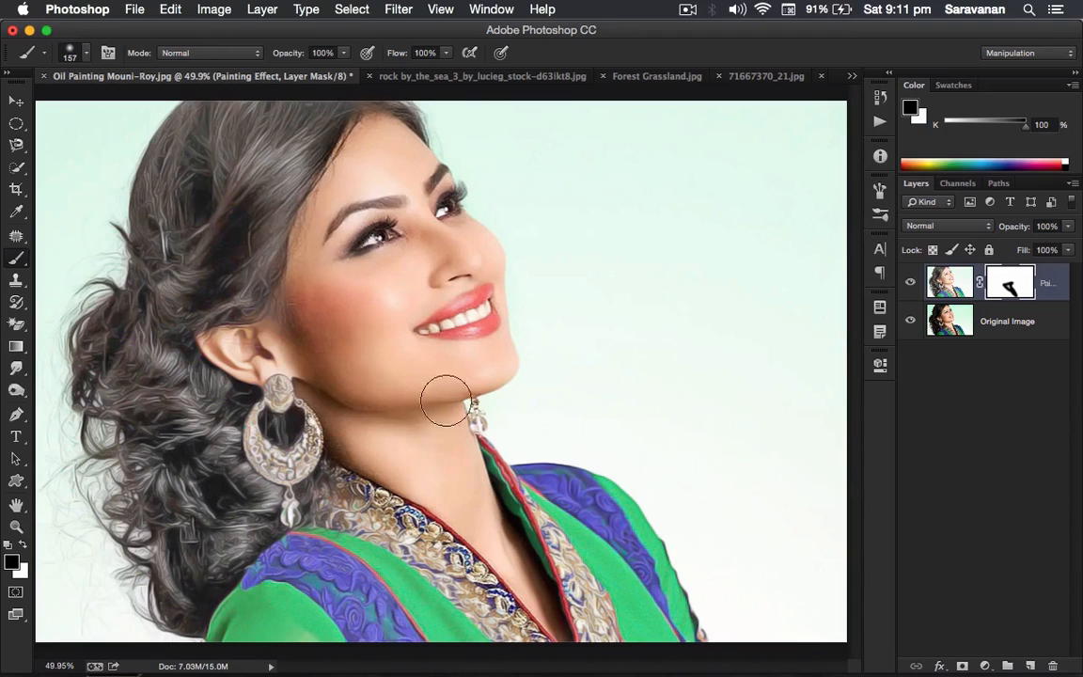
mouse_move(401, 357)
mouse_down()
mouse_move(449, 391)
mouse_move(588, 343)
mouse_up()
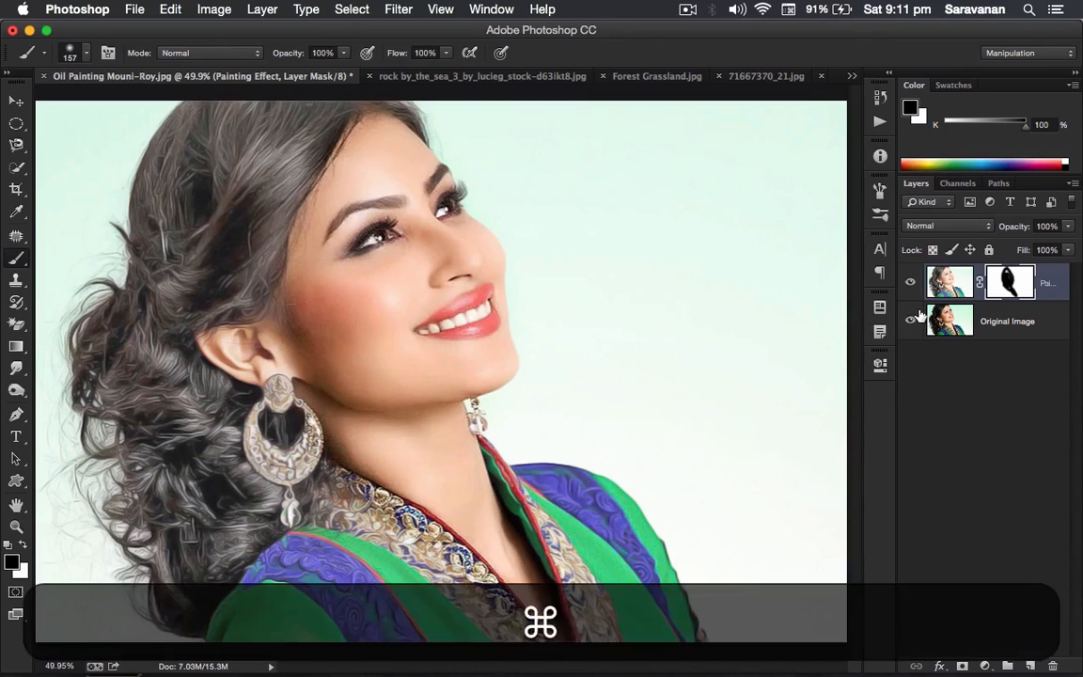
Stamp all visible layers into a new layer and set Clarity +33, Blacks +49 and Whites -49 in the Camera Raw Filter
key(alt+shift+super+e)
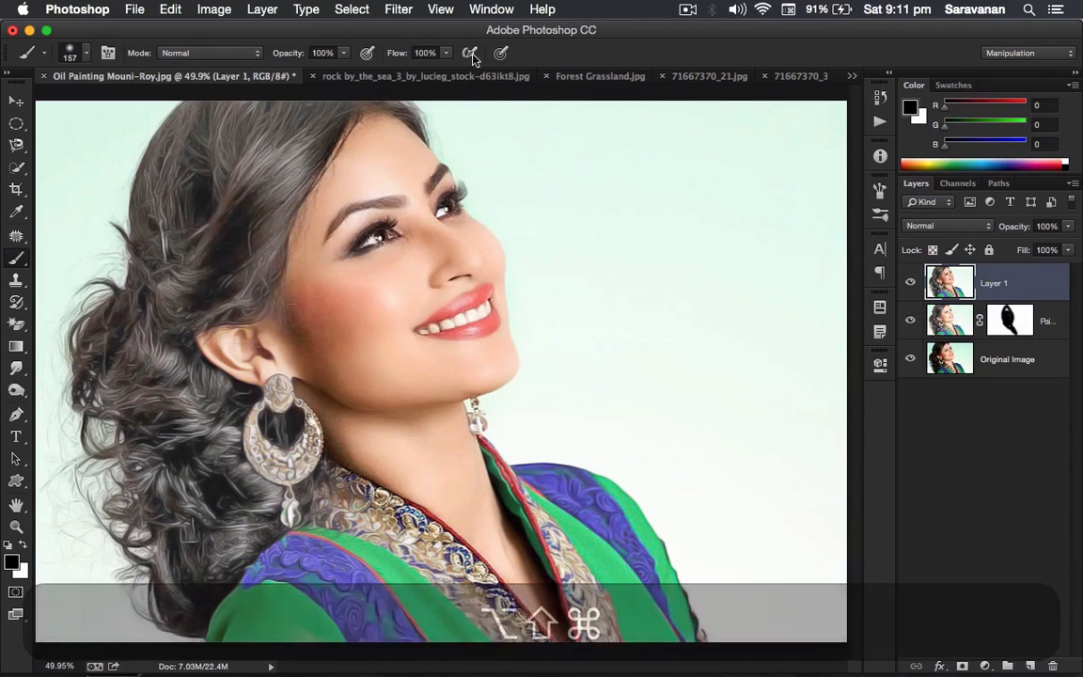
click(398, 9)
click(435, 128)
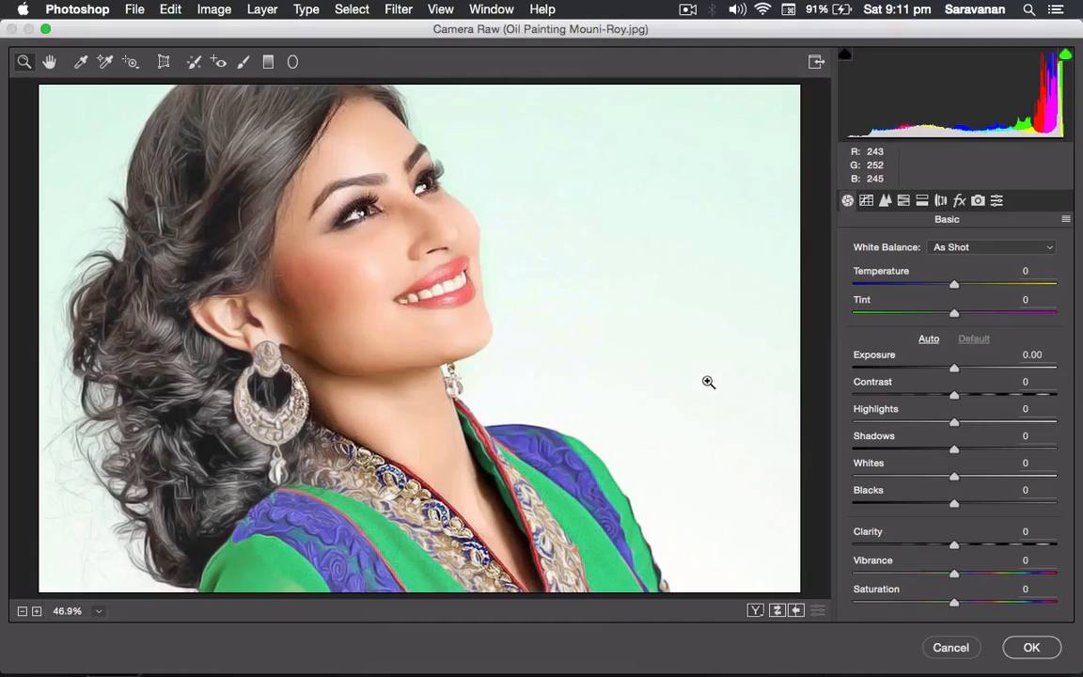
drag(953, 545, 987, 547)
drag(952, 507, 905, 477)
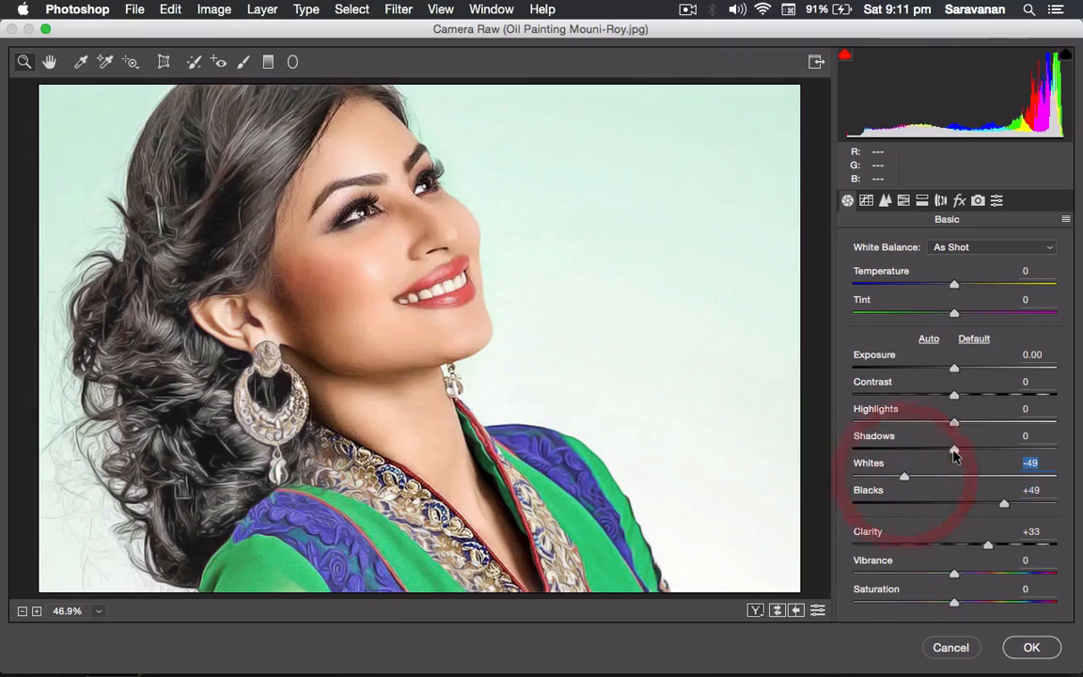
Set Shadows to +43 and Exposure to -0.25, and apply the Camera Raw Filter to the stamped layer
drag(954, 450, 993, 449)
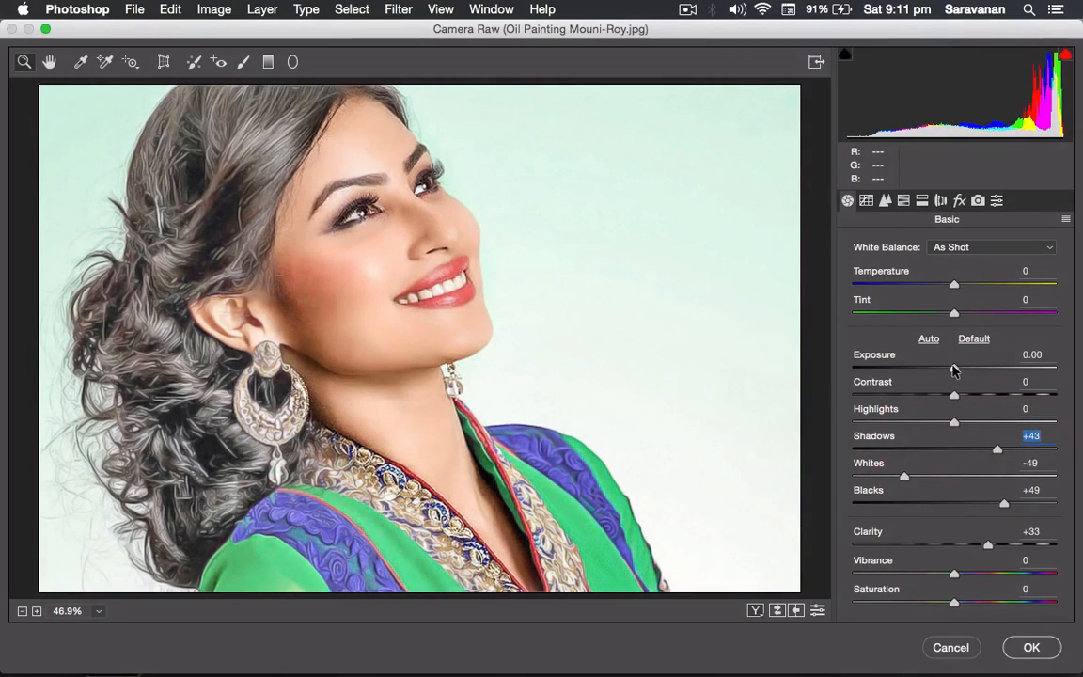
drag(954, 368, 949, 369)
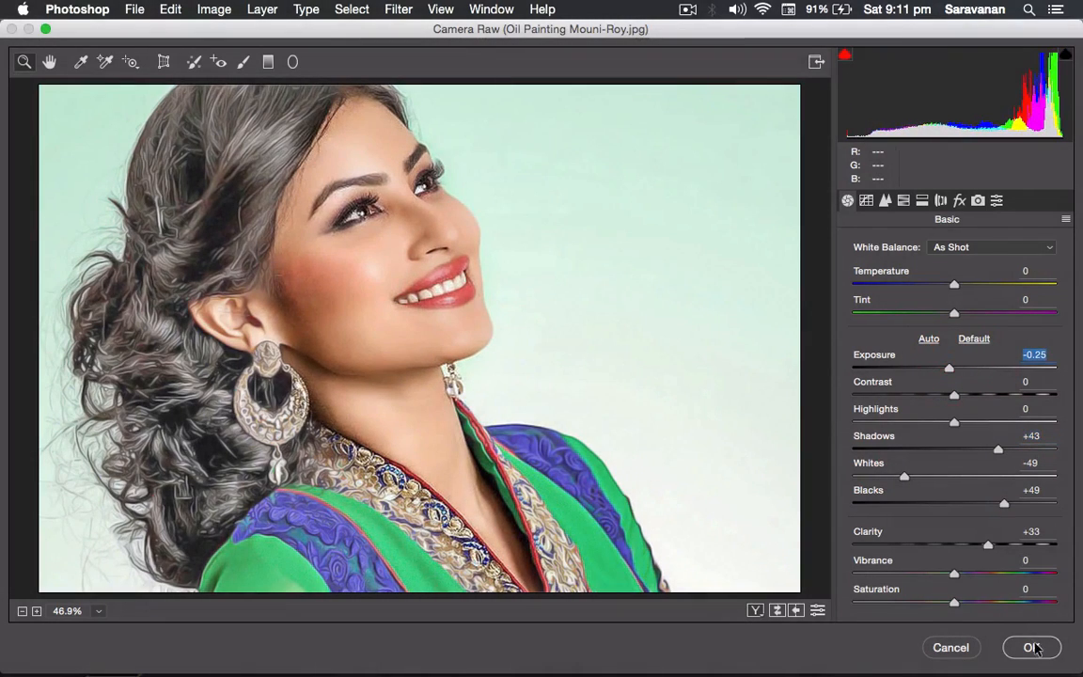
click(1032, 647)
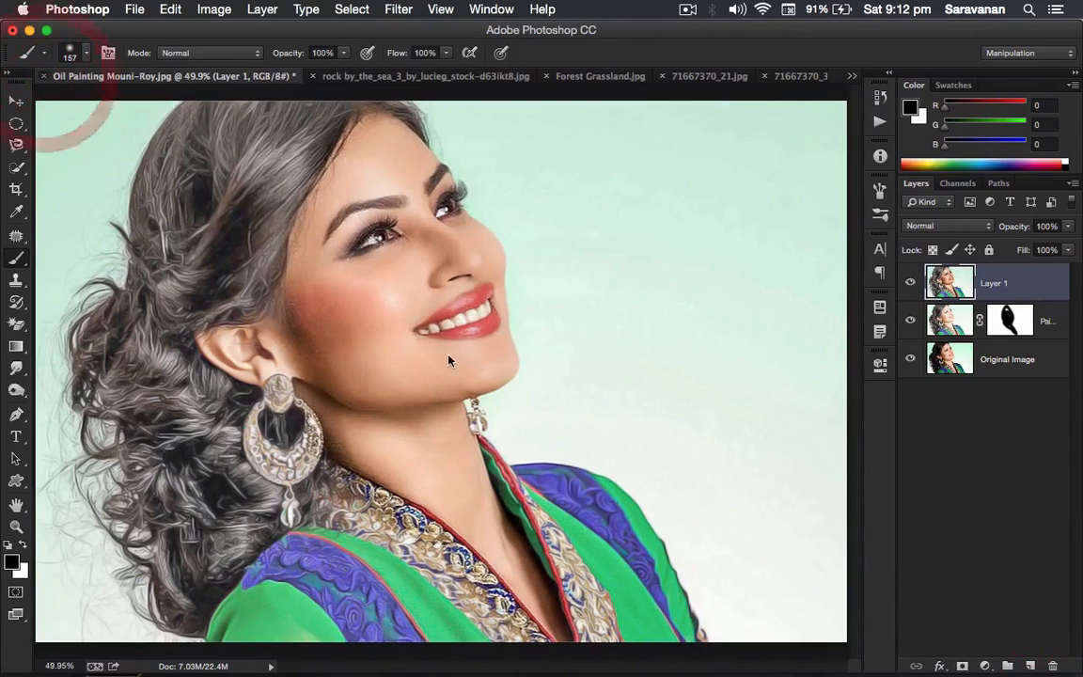
Close the oil painting portrait document
key(super+w)
click(467, 263)
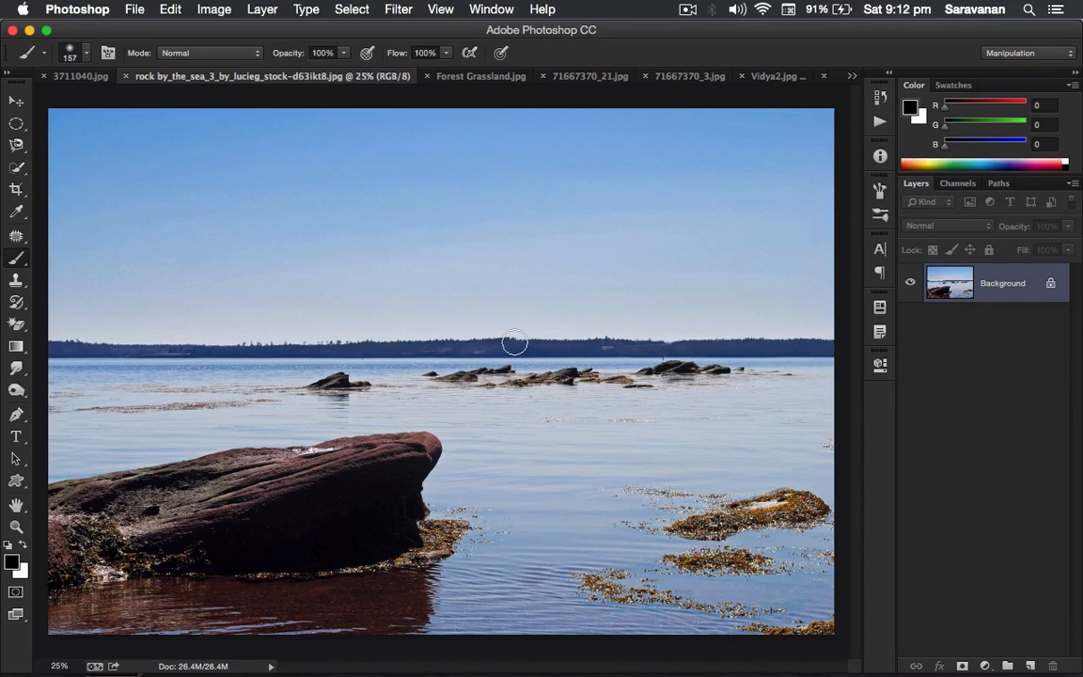
Unlock the Background layer of the rock by the sea image and duplicate it
key(v)
click(555, 344)
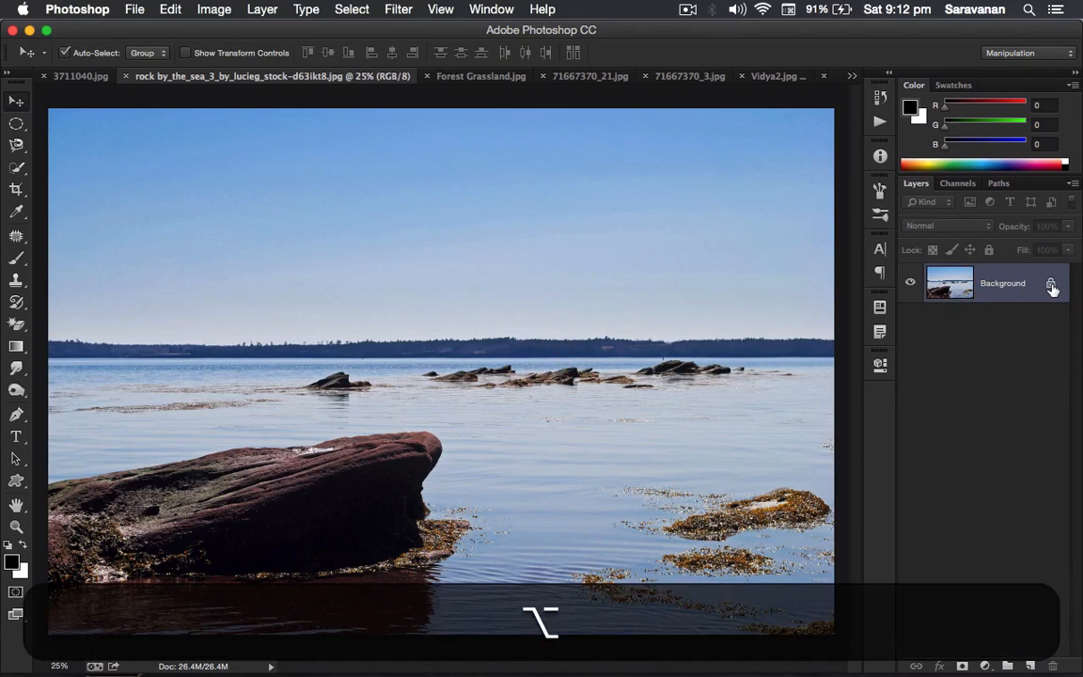
alt+click(1051, 286)
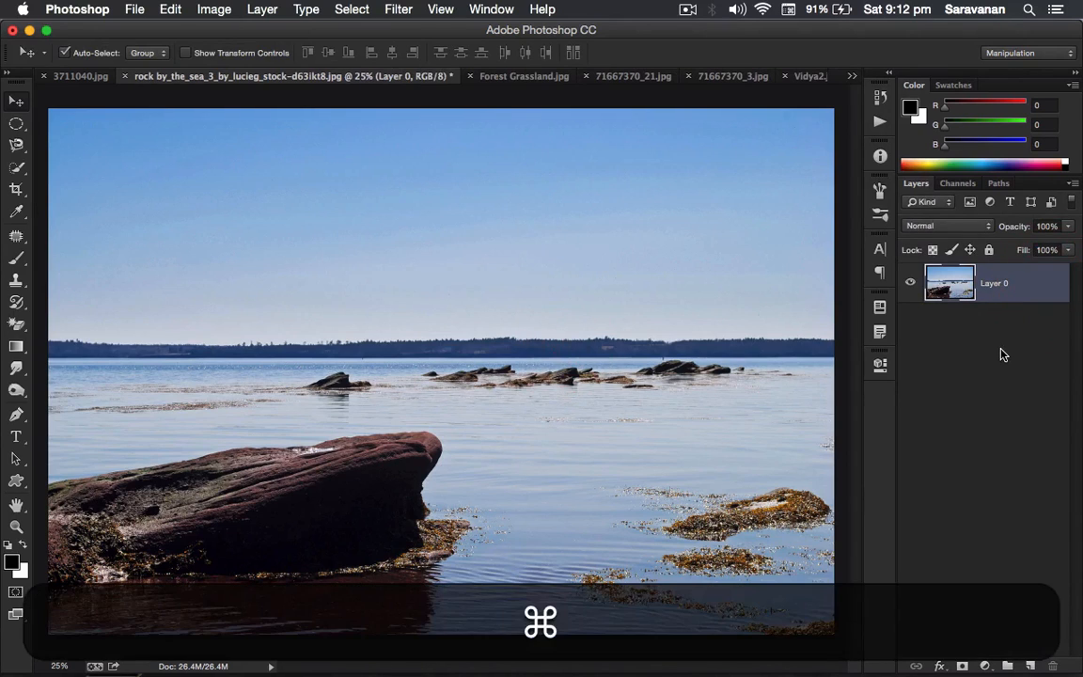
key(super+j)
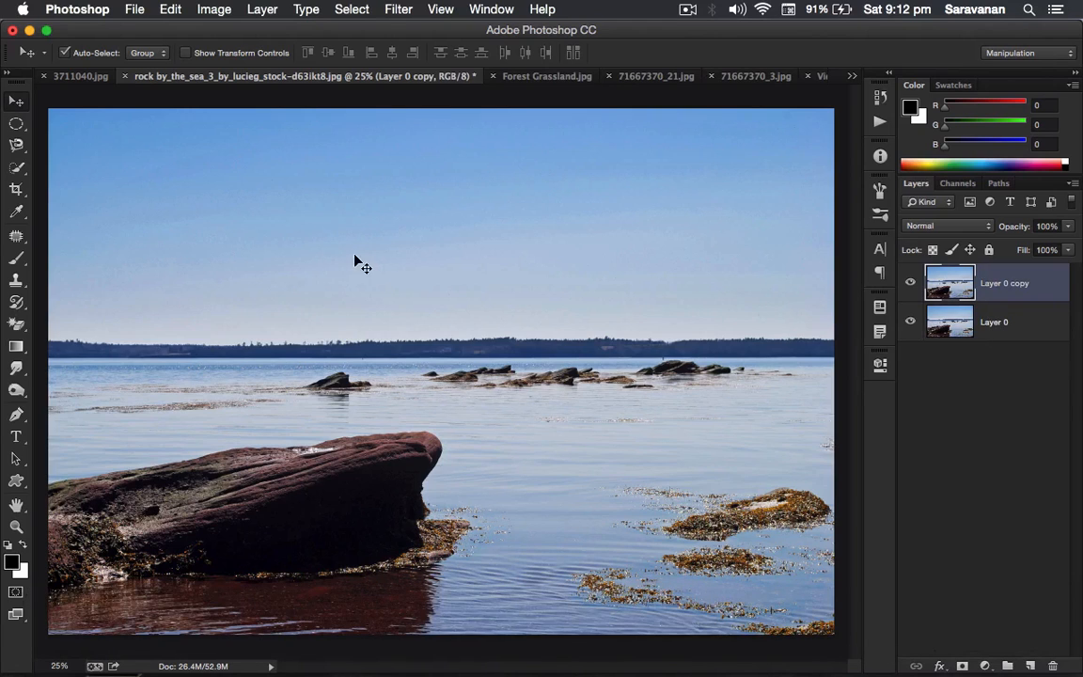
Open the Camera Raw Filter on the layer copy and draw a vertical graduated filter from the upper sky to the water beyond the large rock
click(396, 9)
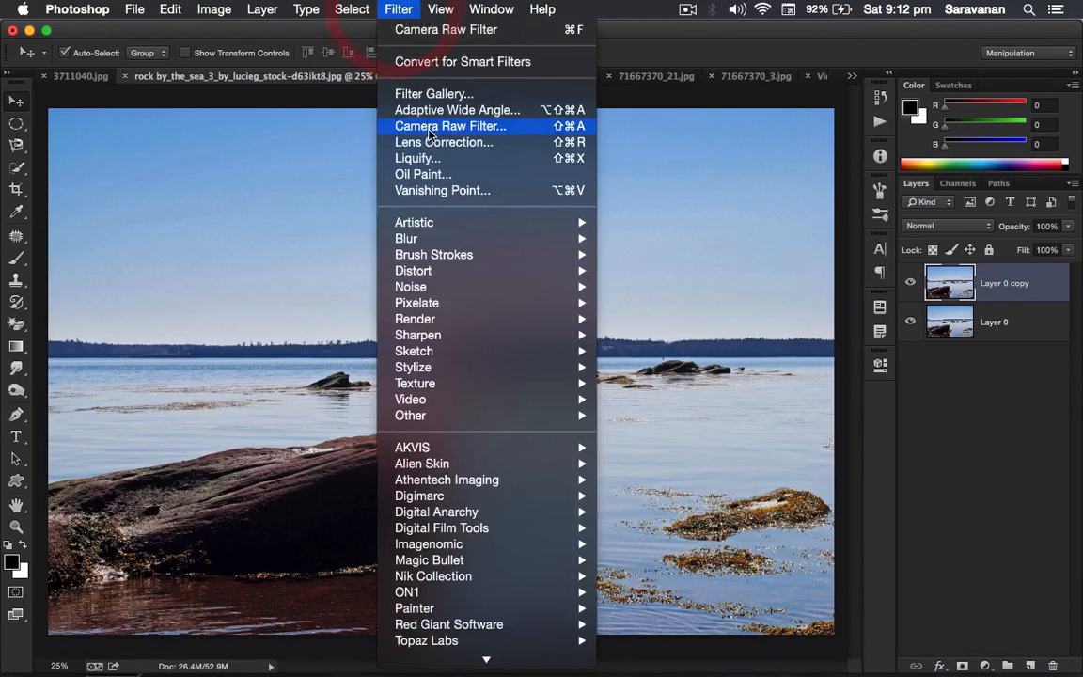
click(421, 150)
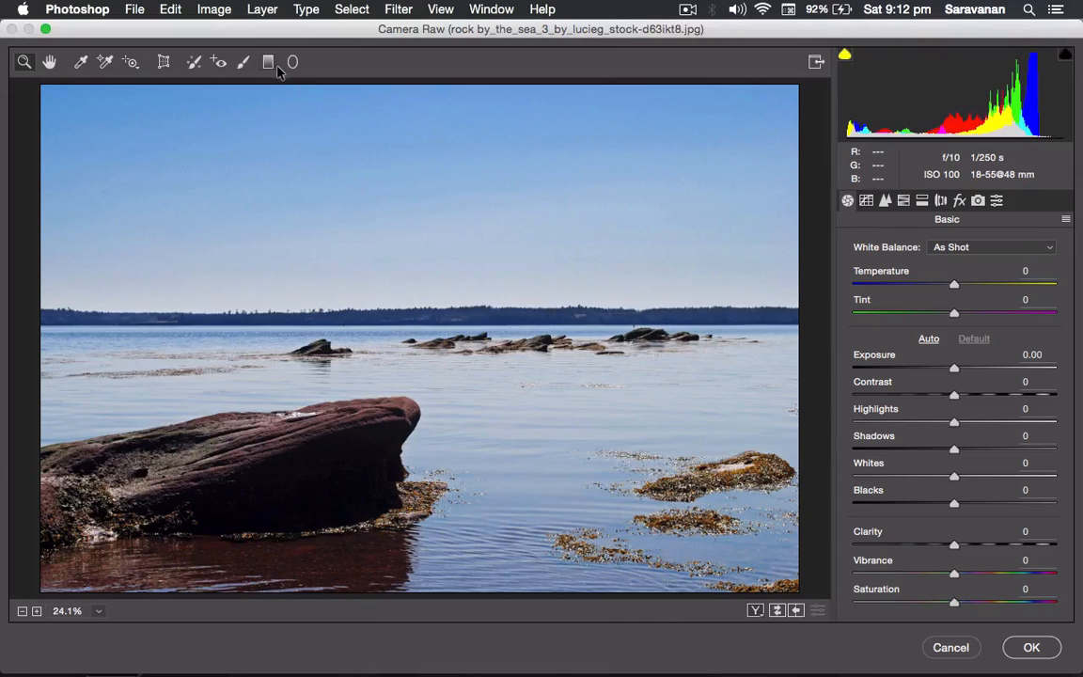
click(269, 63)
drag(334, 102, 337, 371)
click(336, 372)
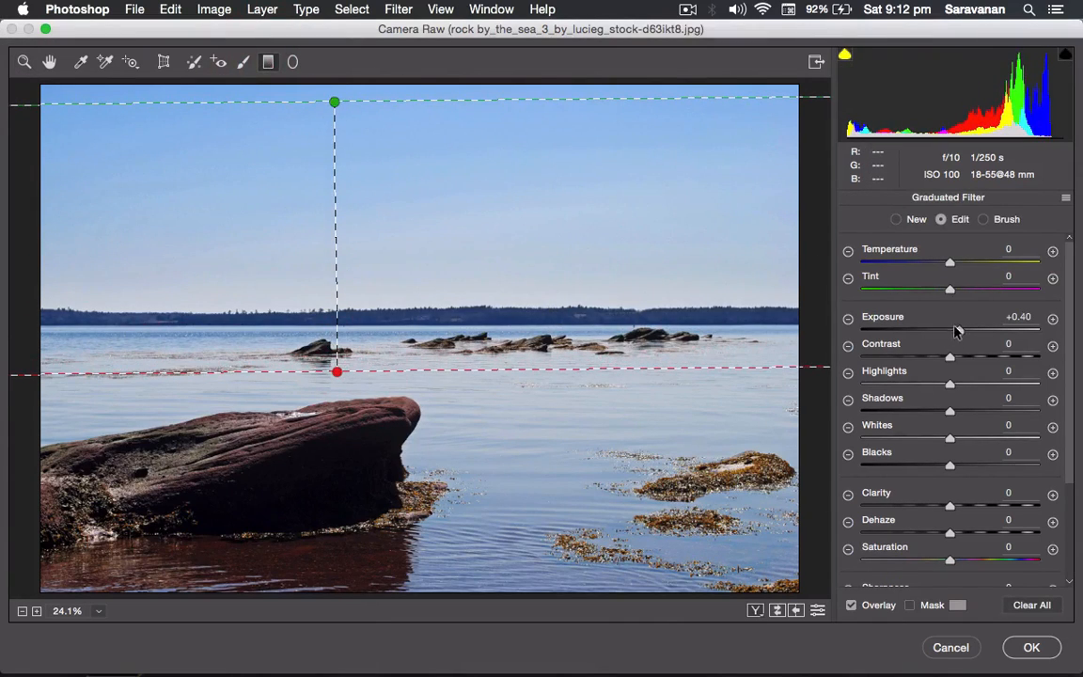
Set the graduated filter's Exposure to -1.20, Temperature to +39, Saturation to +20 and Clarity to +42
drag(952, 332, 923, 332)
click(959, 263)
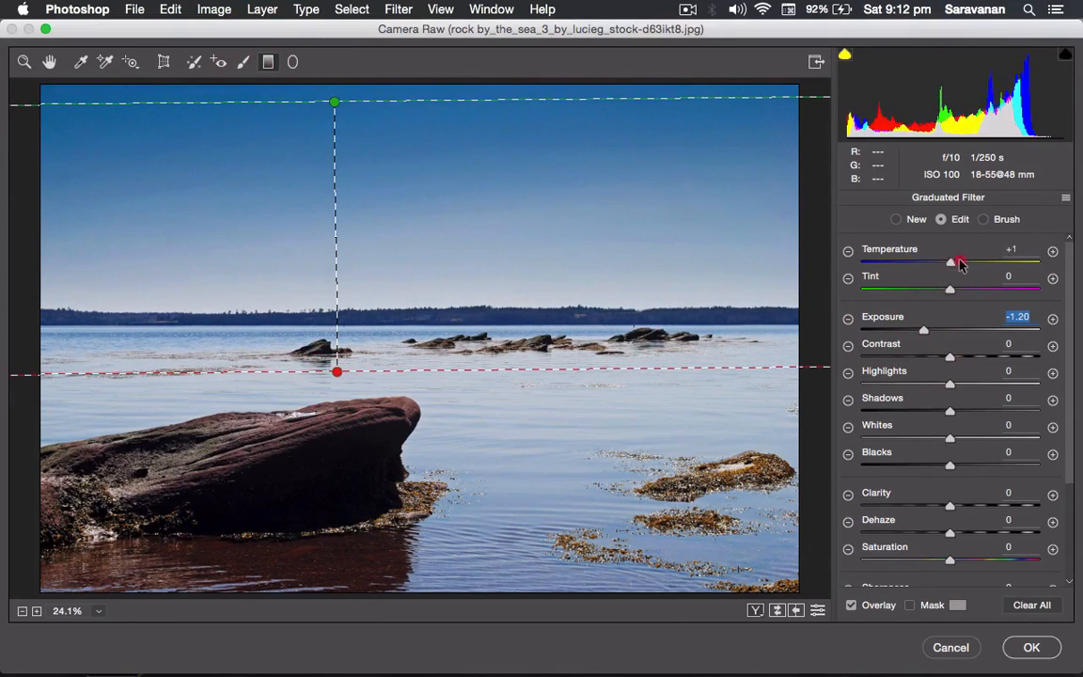
drag(959, 263, 986, 262)
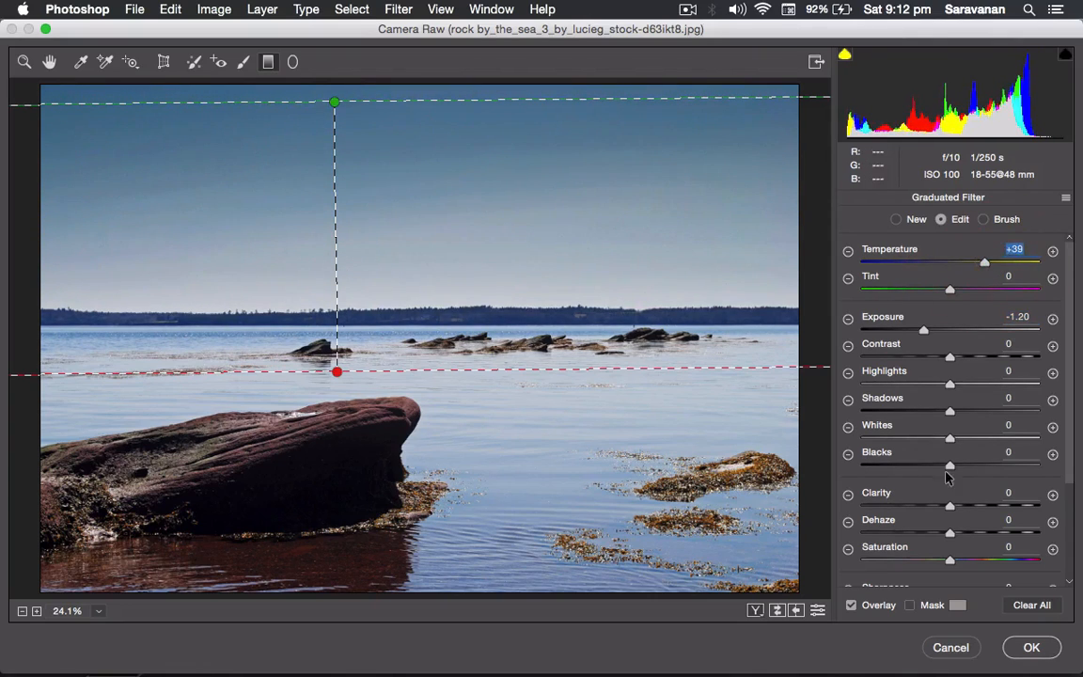
drag(953, 563, 968, 561)
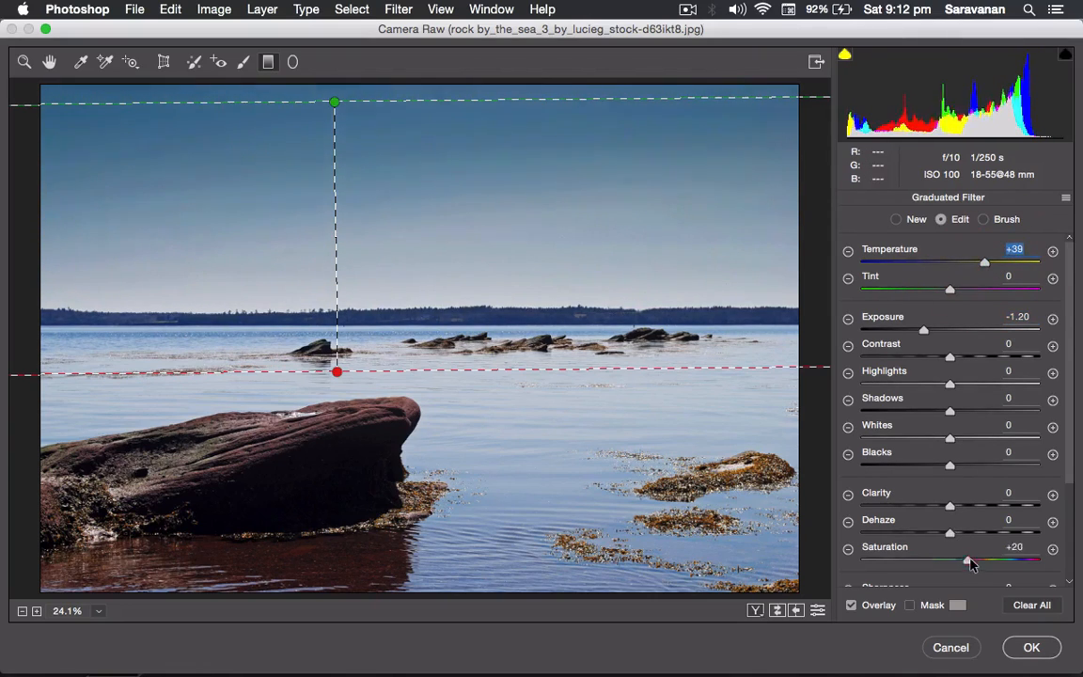
drag(950, 508, 987, 507)
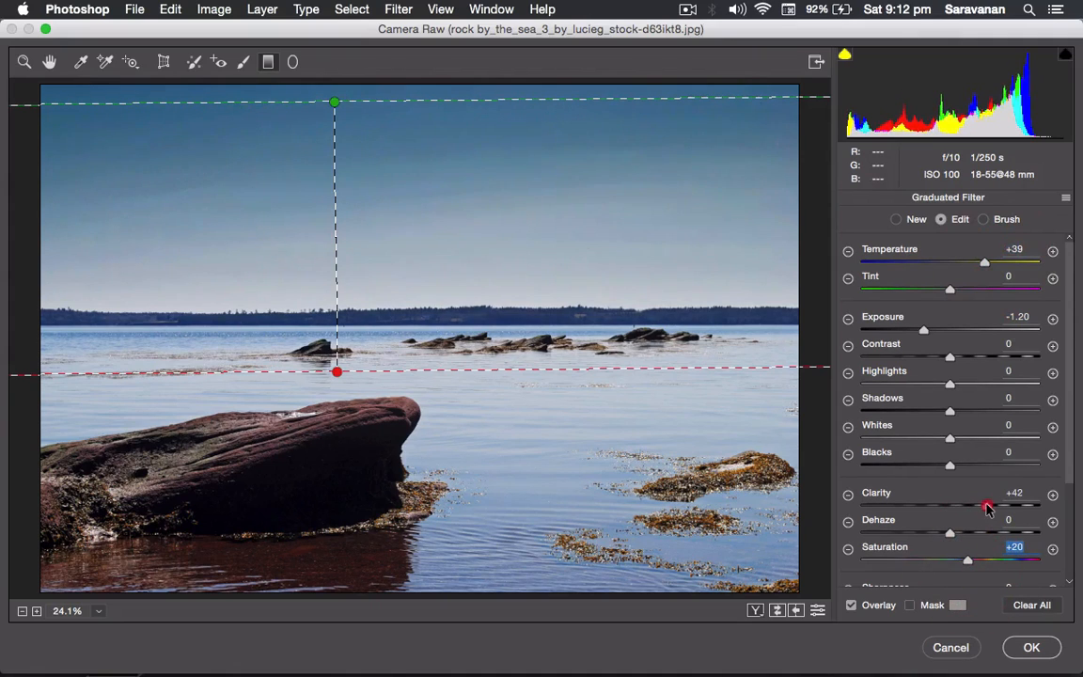
Move the graduated filter lower over the sea, set its Exposure to -1.70 and apply the Camera Raw Filter
drag(332, 229, 428, 320)
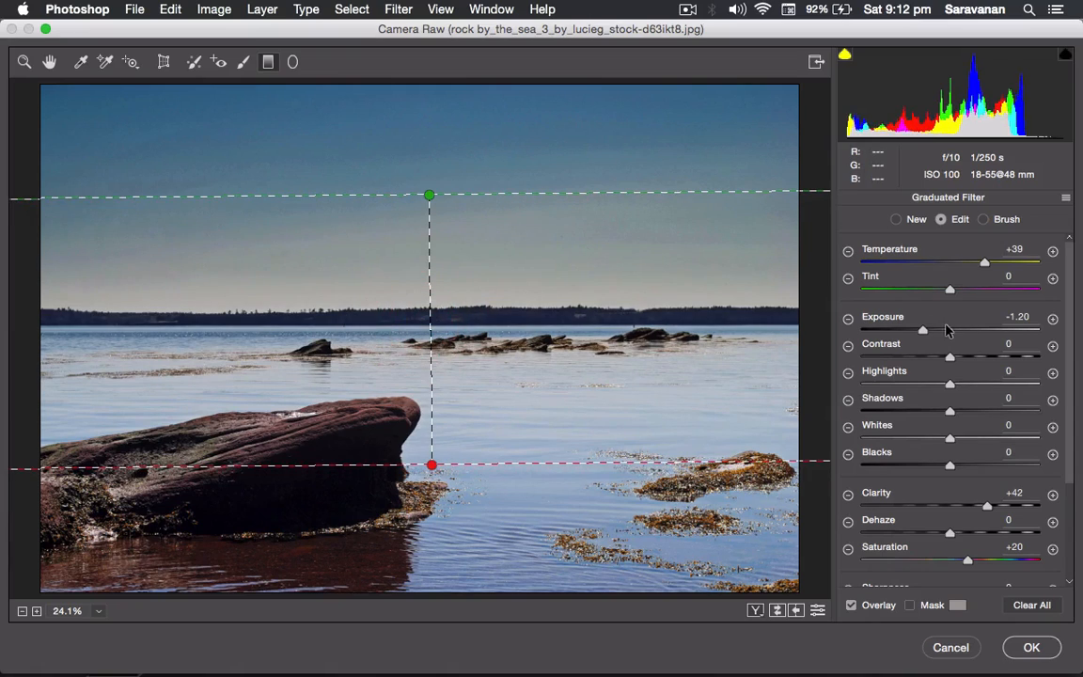
drag(926, 331, 912, 332)
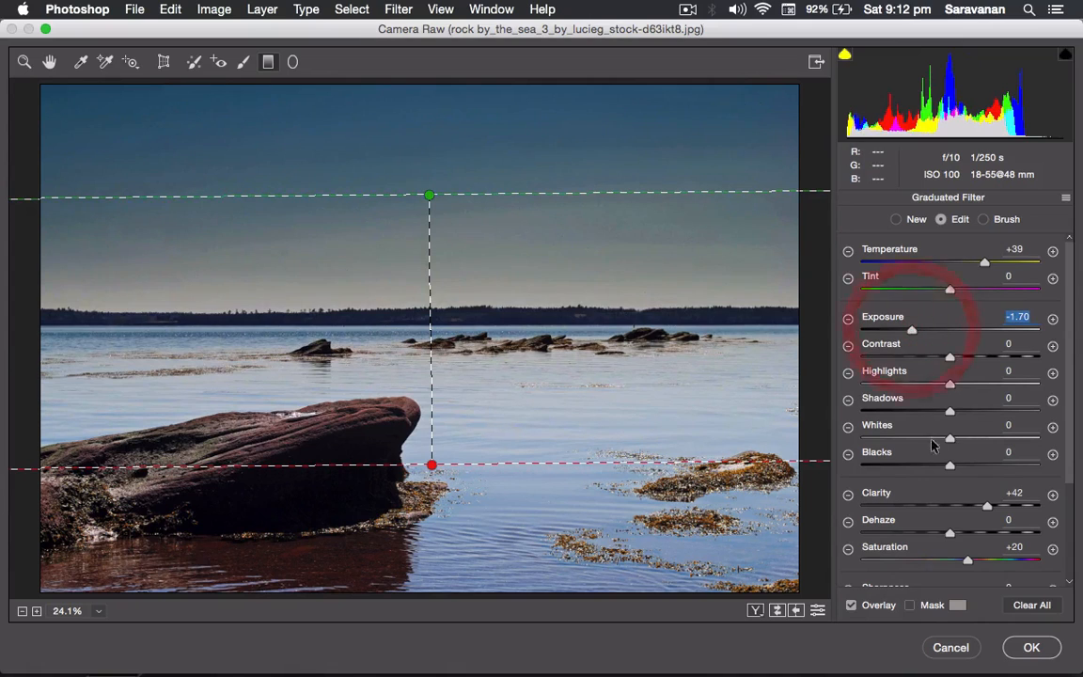
click(1032, 648)
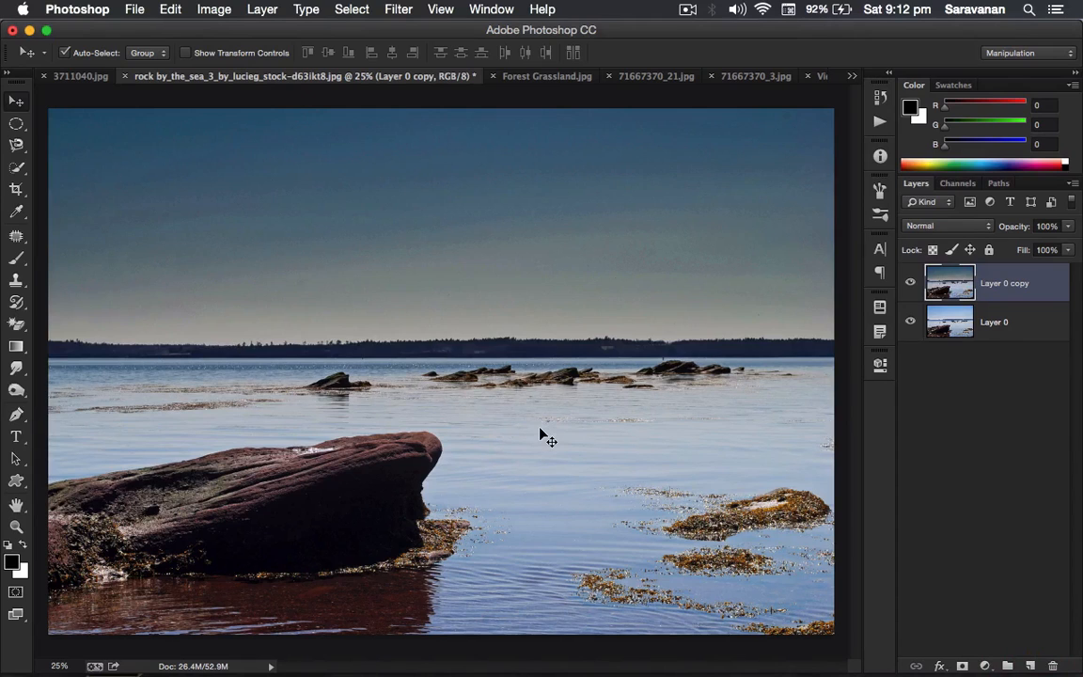
Launch the AKVIS LightShop plugin on the layer copy and continue with the Business edition
click(399, 10)
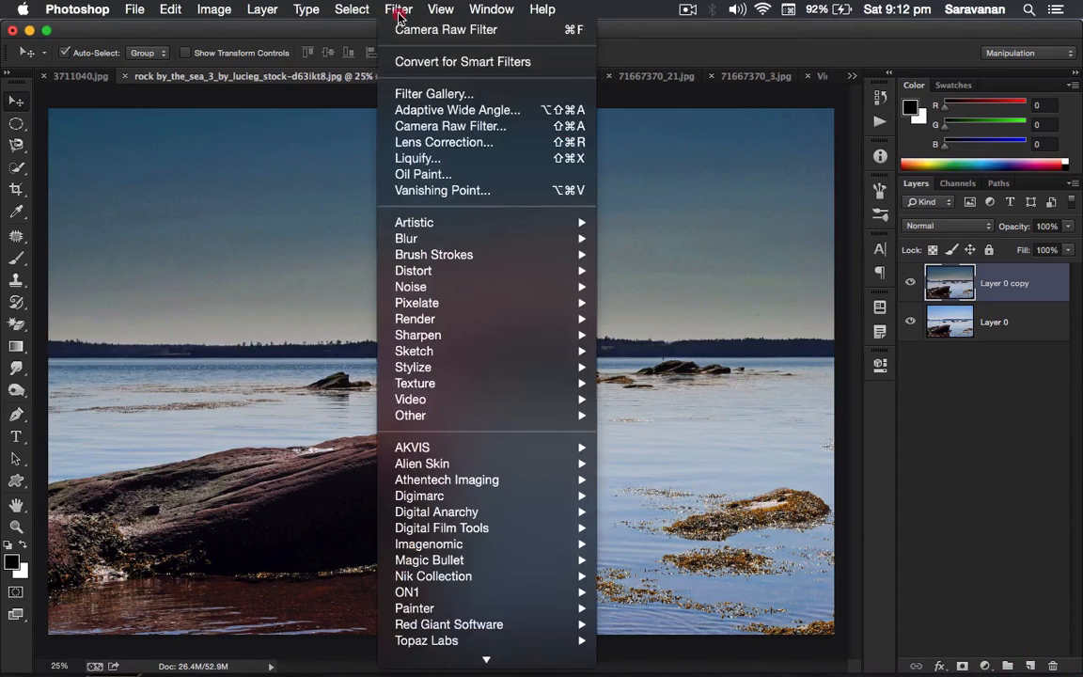
mouse_move(499, 446)
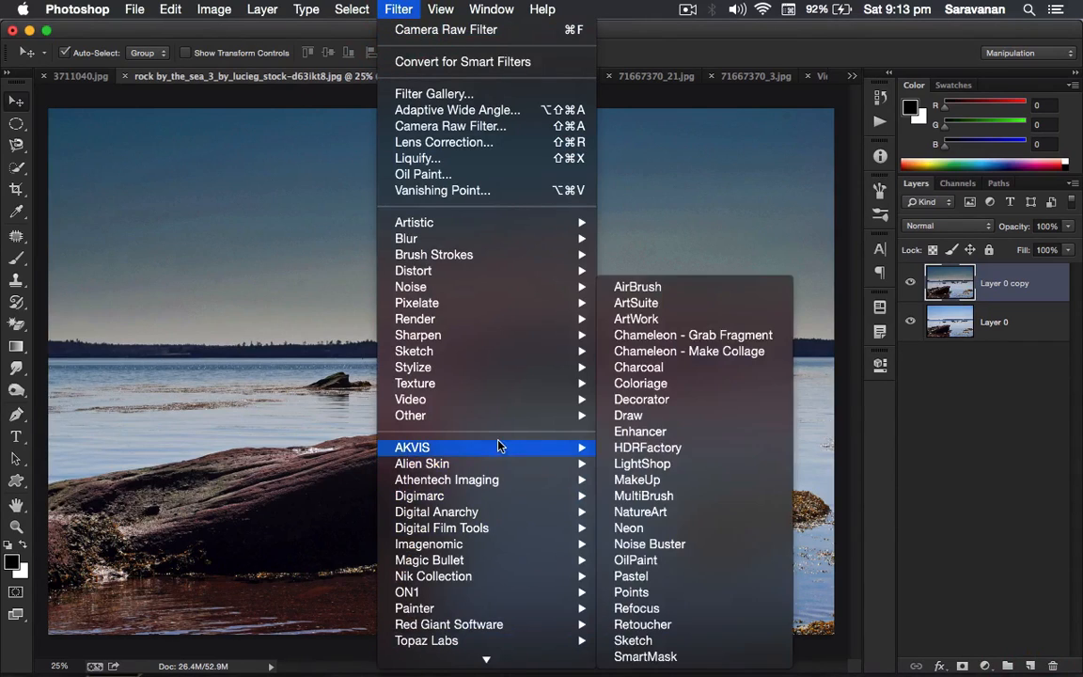
click(634, 464)
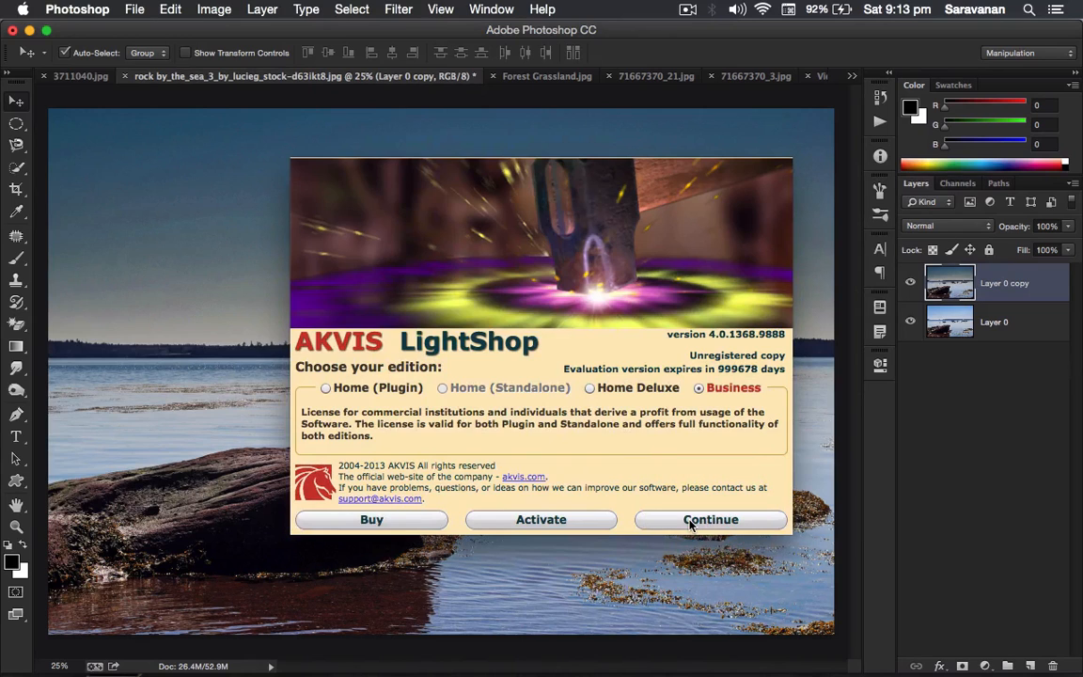
click(690, 521)
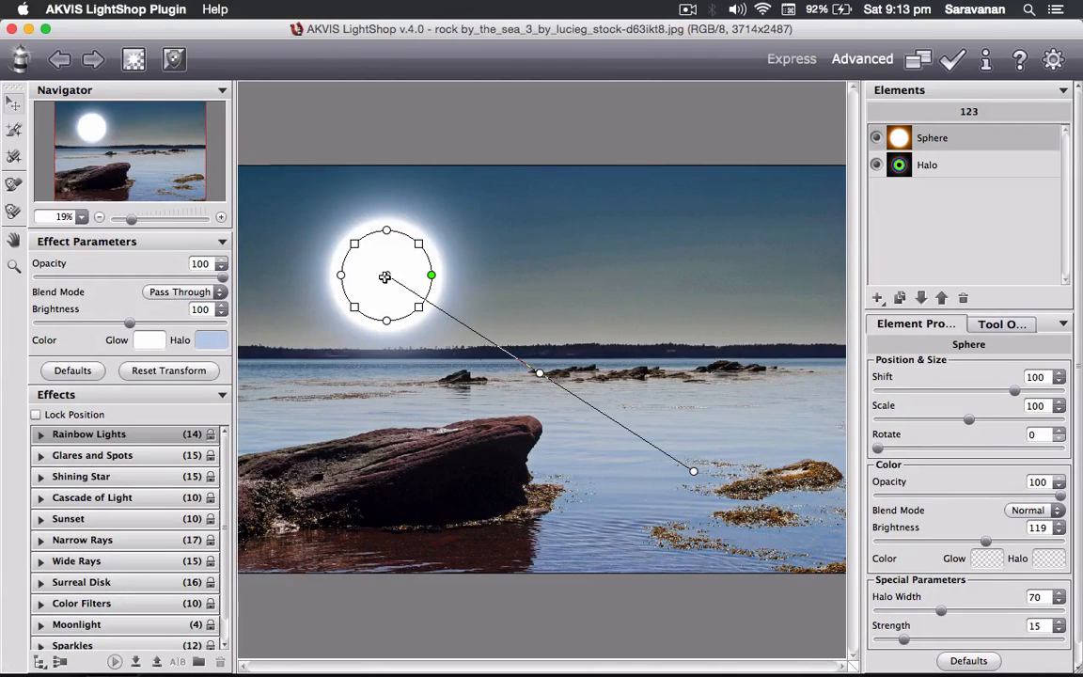
Apply the Sunset effect 055.xml and move the far end of its light axis to the water above the seaweed
click(42, 519)
click(56, 551)
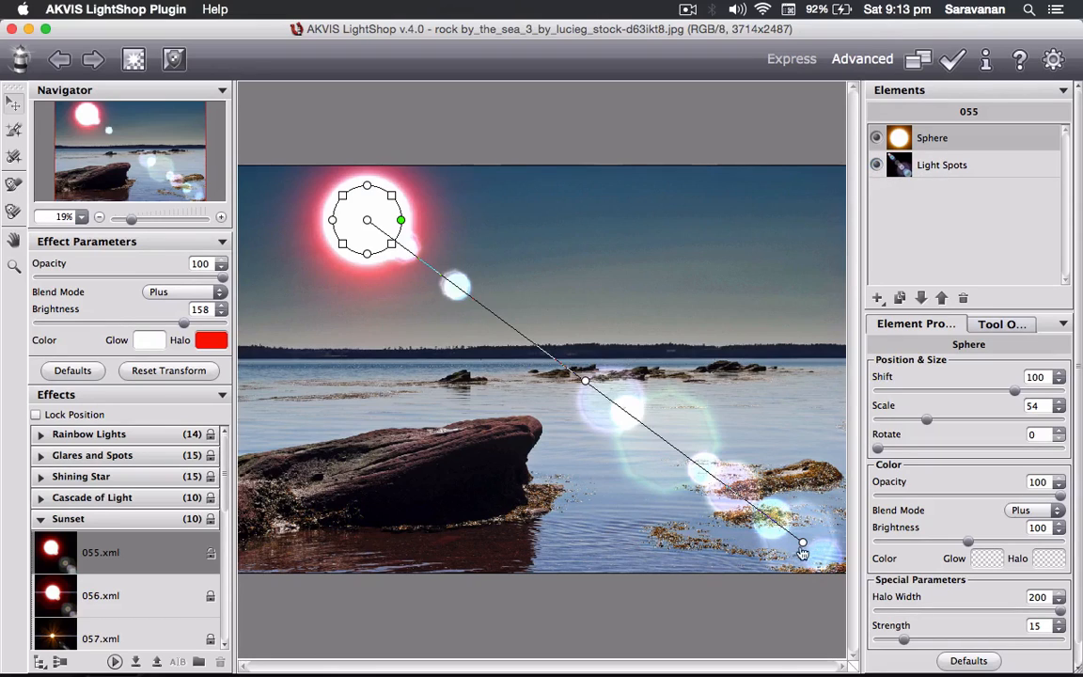
drag(804, 545, 760, 439)
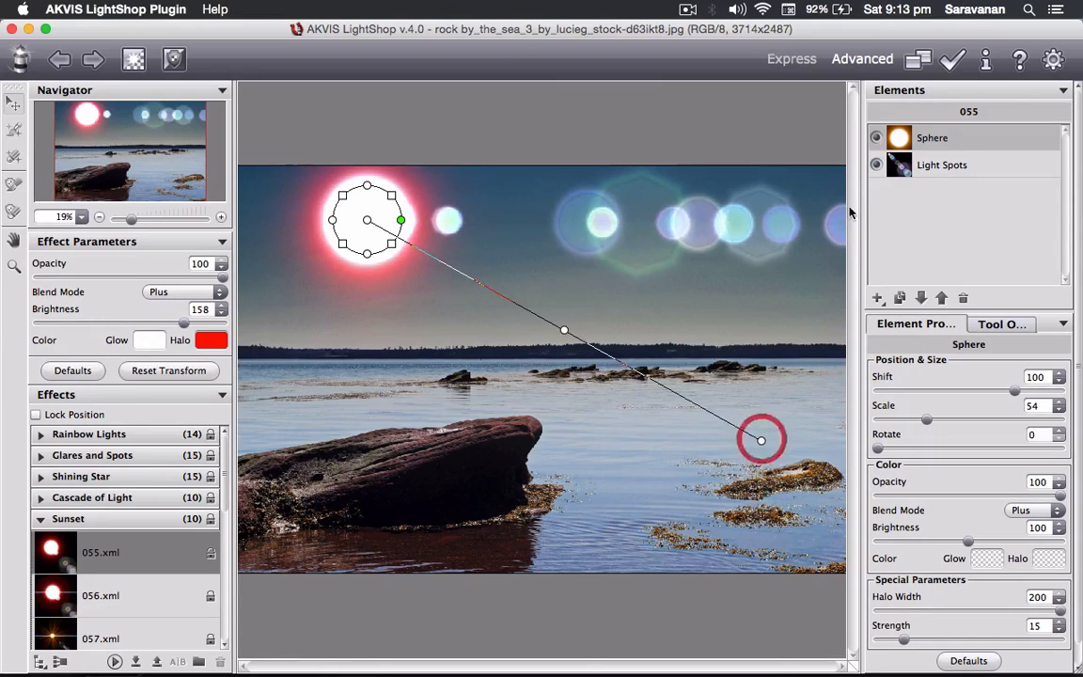
Hide the effect's Light Spots element and select it in the element list
click(878, 165)
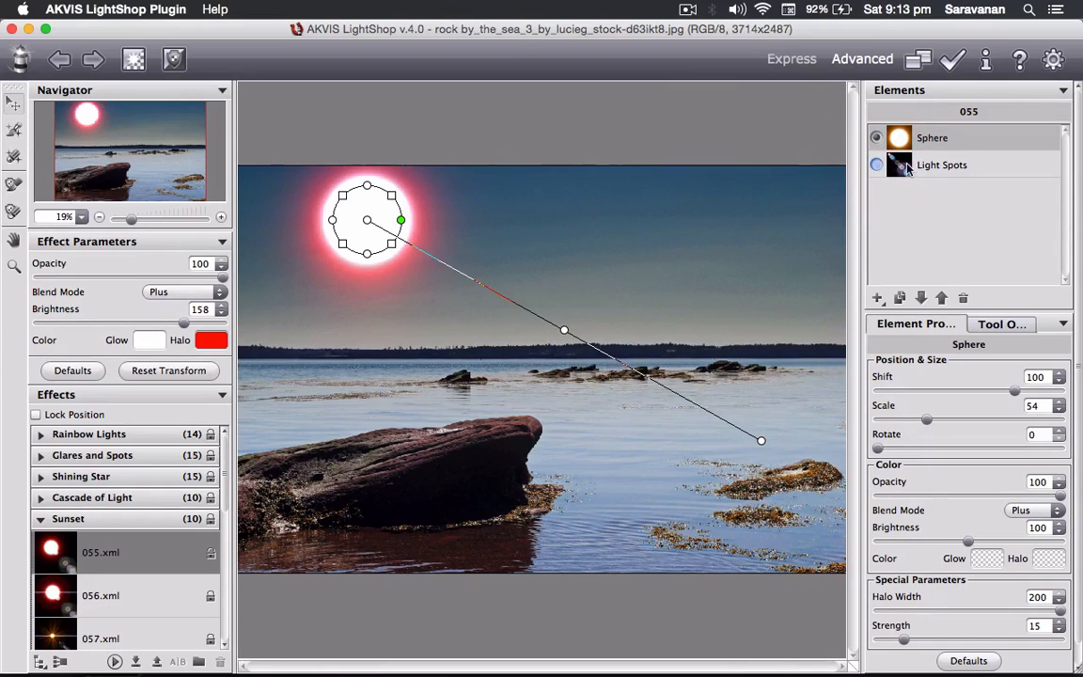
click(910, 167)
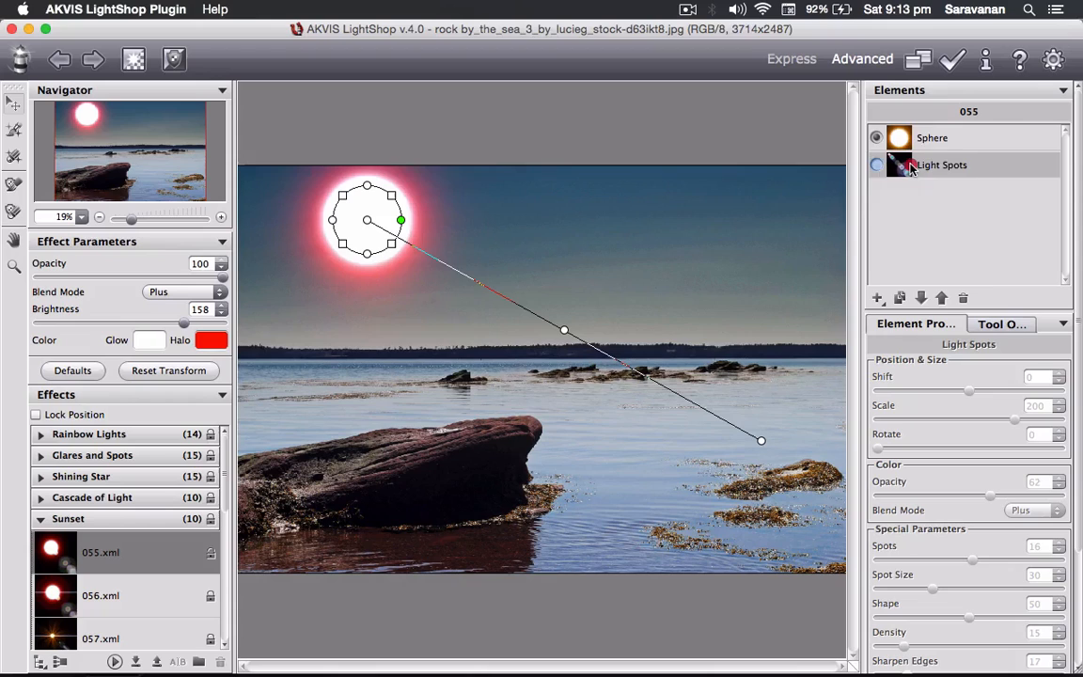
Delete the Light Spots element and move the sun slightly lower and toward the middle of the sky
click(964, 299)
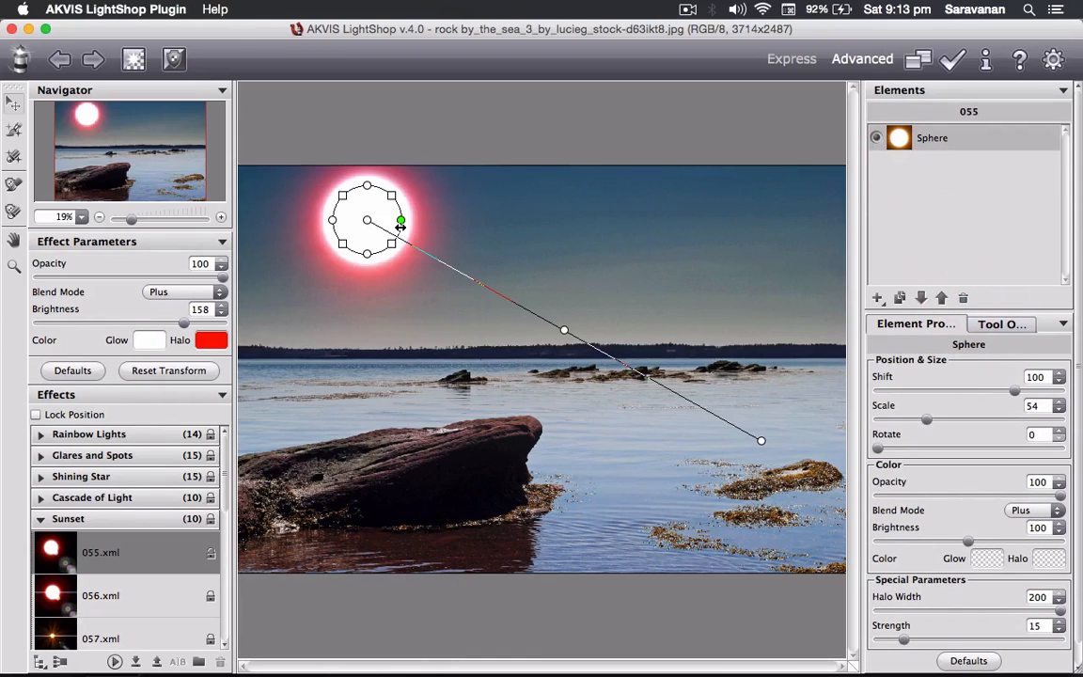
drag(367, 220, 410, 246)
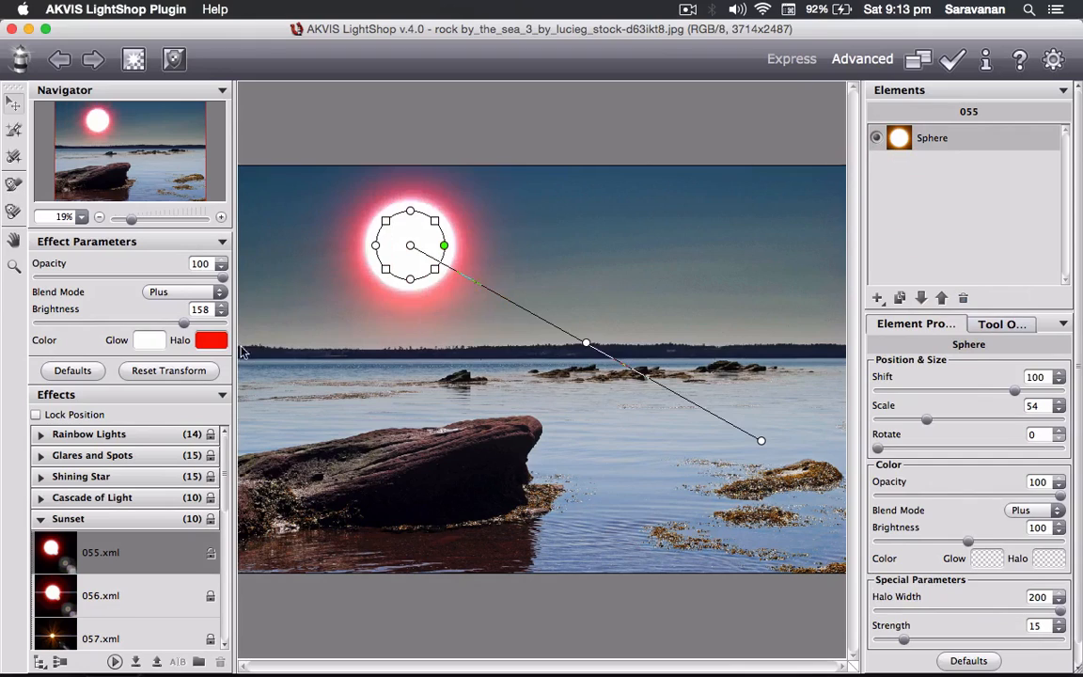
Change the effect's Halo color to light blue
click(209, 339)
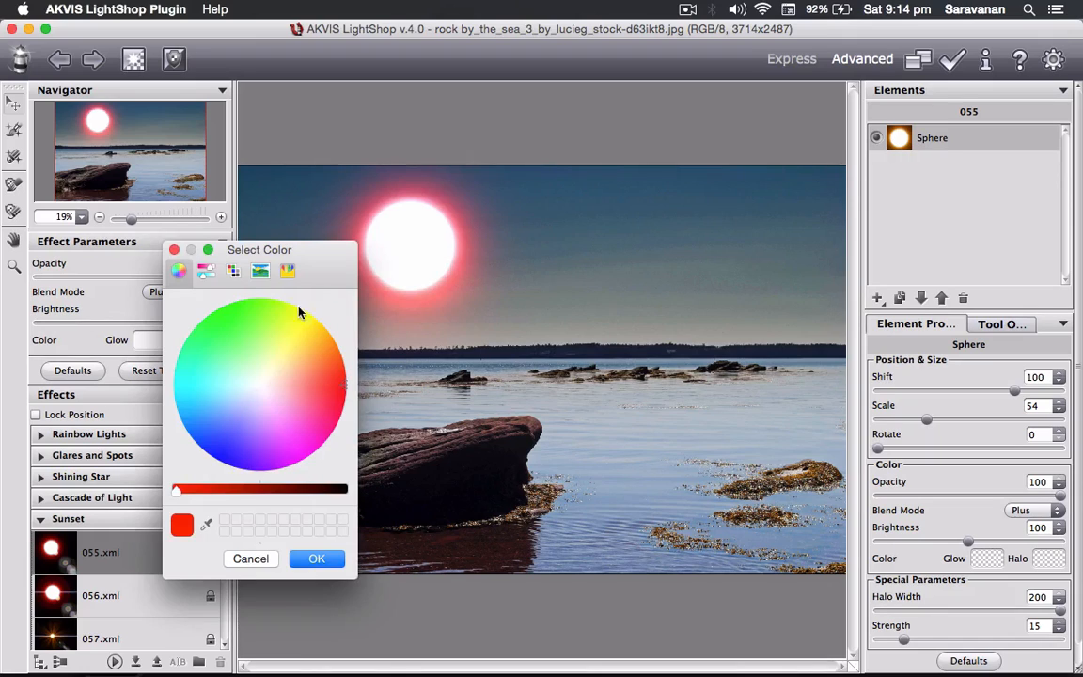
click(297, 344)
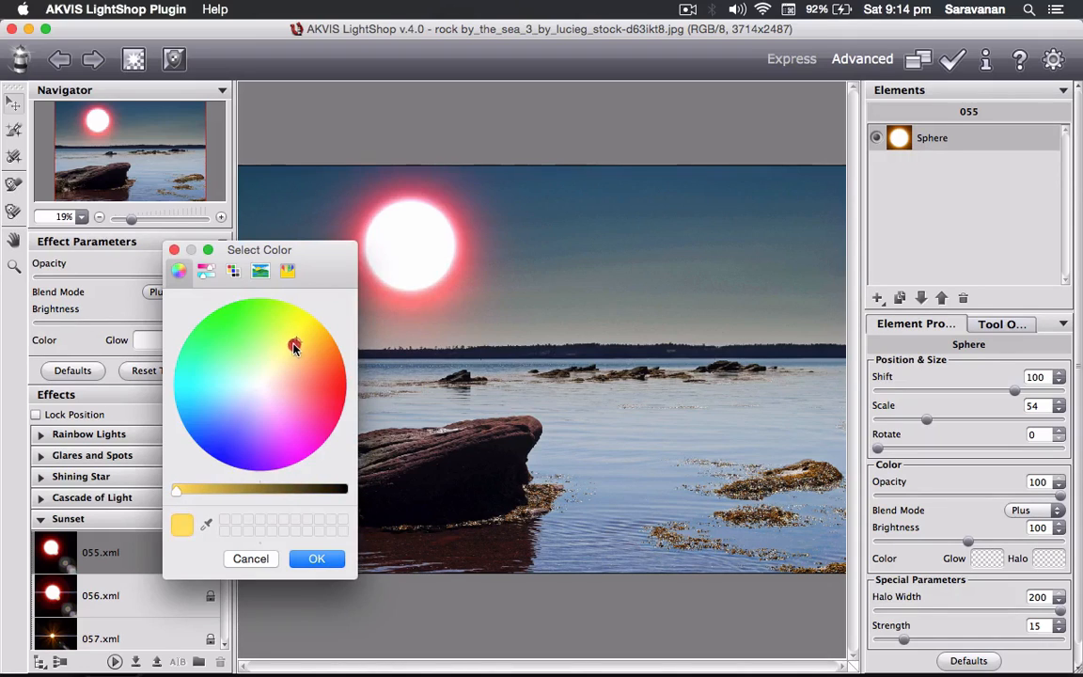
mouse_move(294, 346)
mouse_down()
mouse_move(217, 372)
mouse_move(209, 360)
mouse_move(220, 397)
mouse_up()
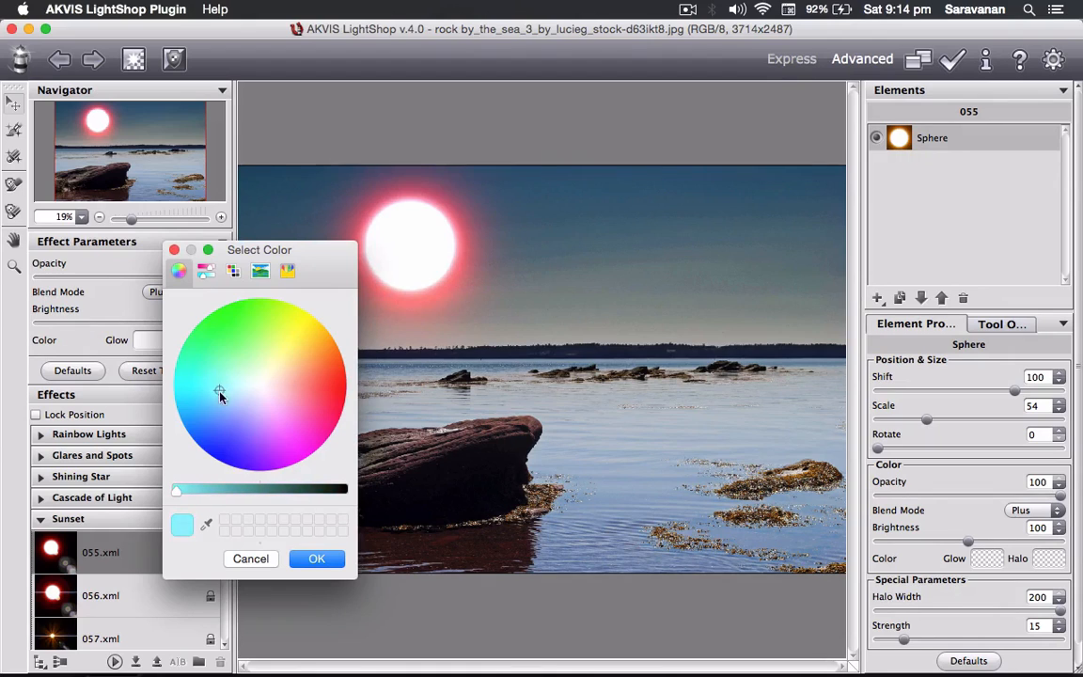
click(320, 558)
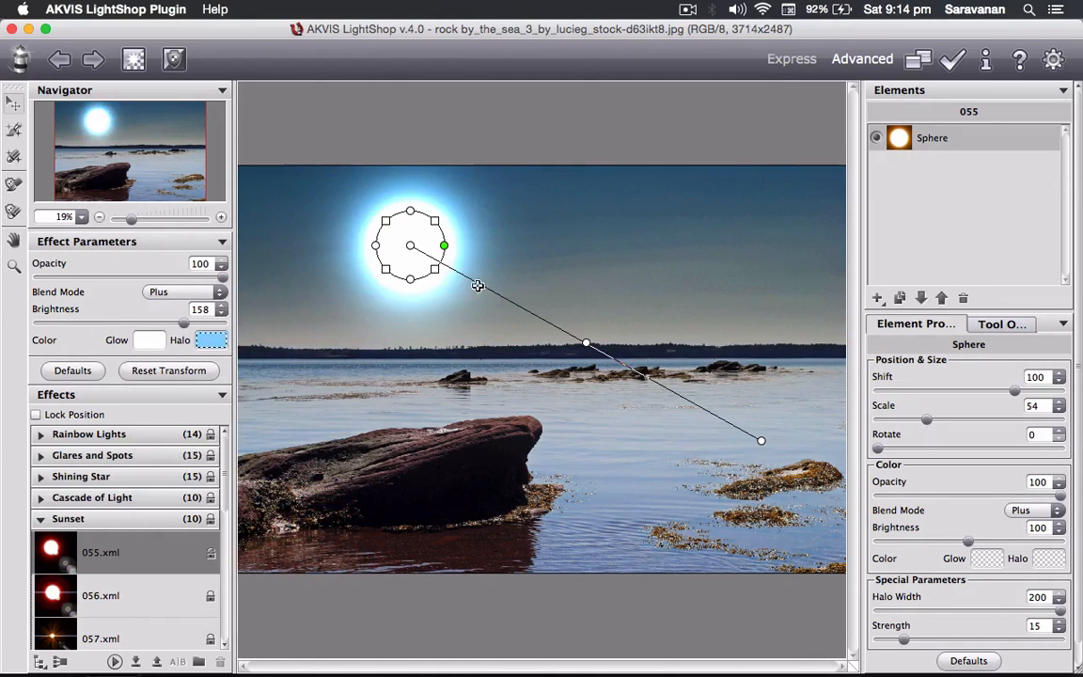
Enlarge the sun slightly and change the effect's Halo color to orange
drag(444, 252, 450, 258)
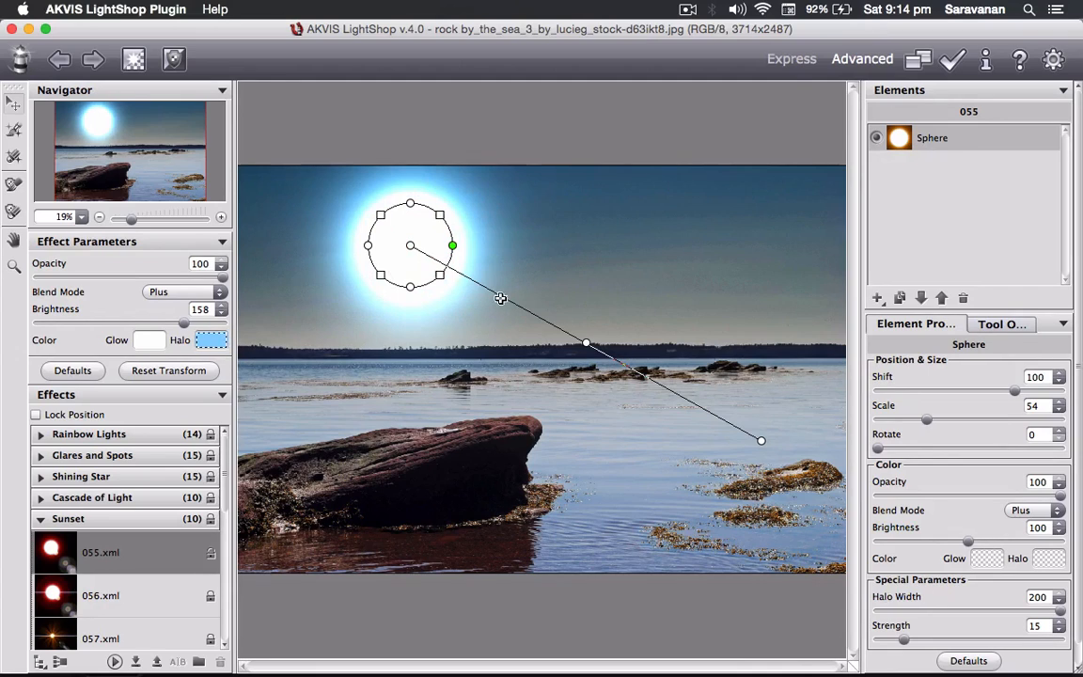
click(211, 339)
click(317, 350)
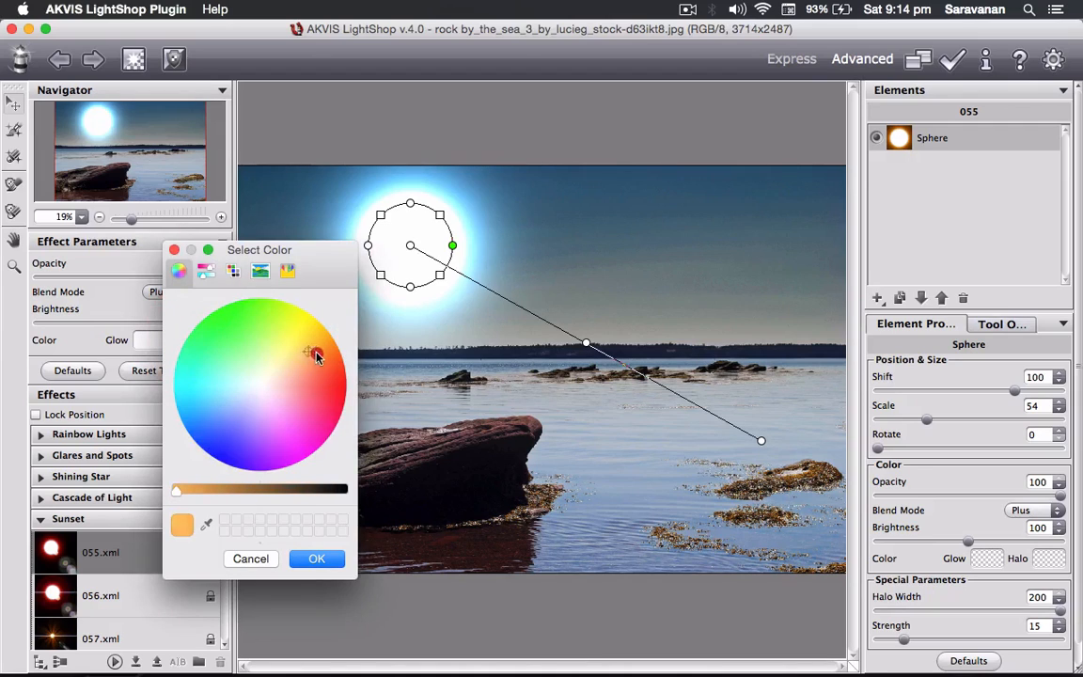
click(316, 558)
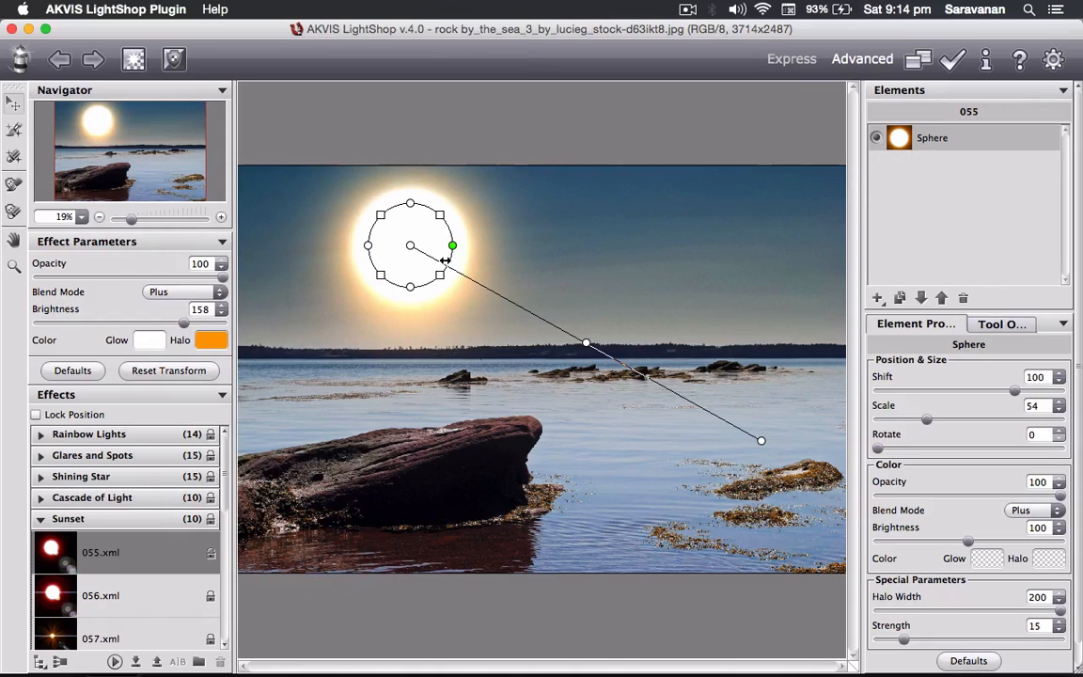
mouse_move(447, 262)
mouse_down()
mouse_move(434, 260)
mouse_move(449, 266)
mouse_up()
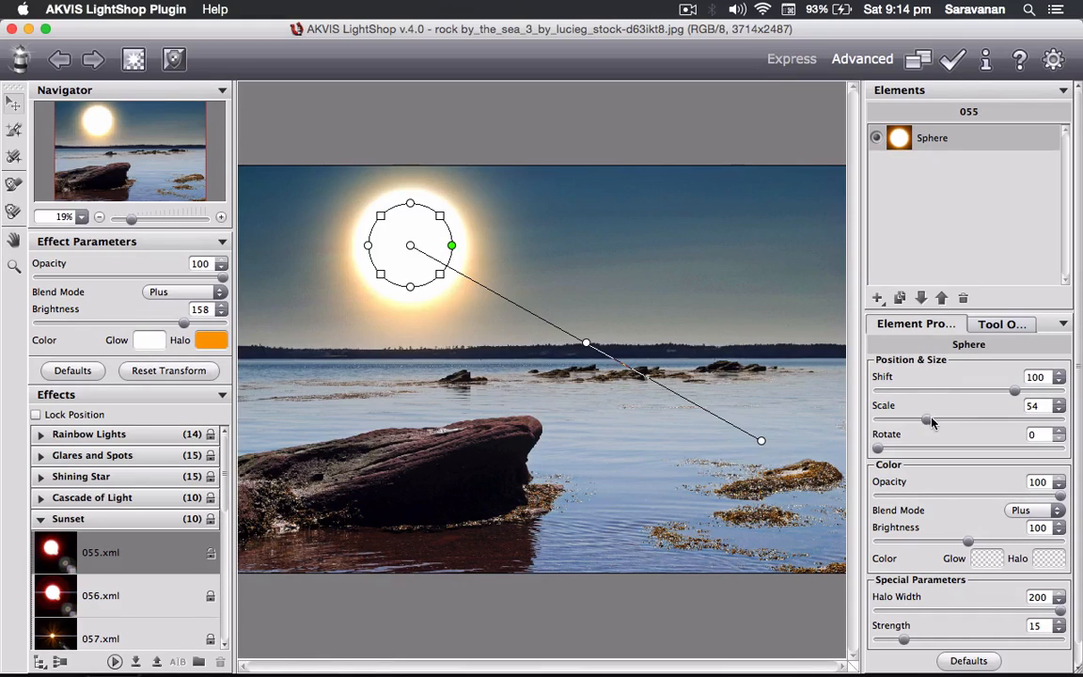
Set the Sphere element's Scale to 49 and its Shift to 43 so the sun sits just above the horizon
mouse_move(926, 420)
mouse_down()
mouse_move(946, 423)
mouse_move(921, 423)
mouse_up()
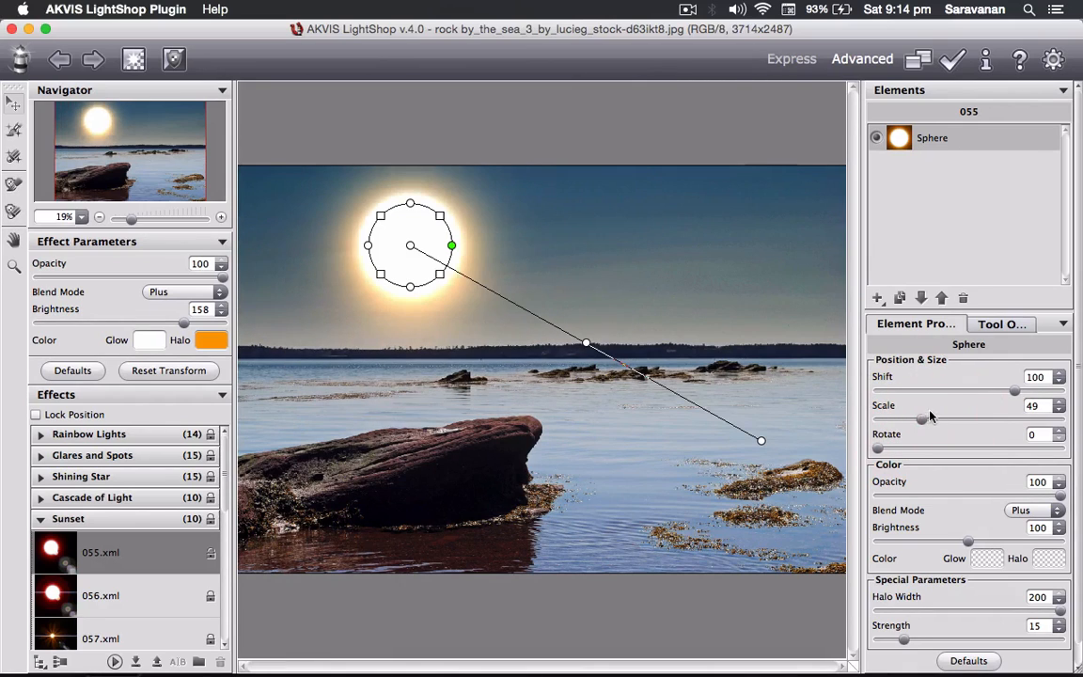
drag(1003, 394, 1005, 391)
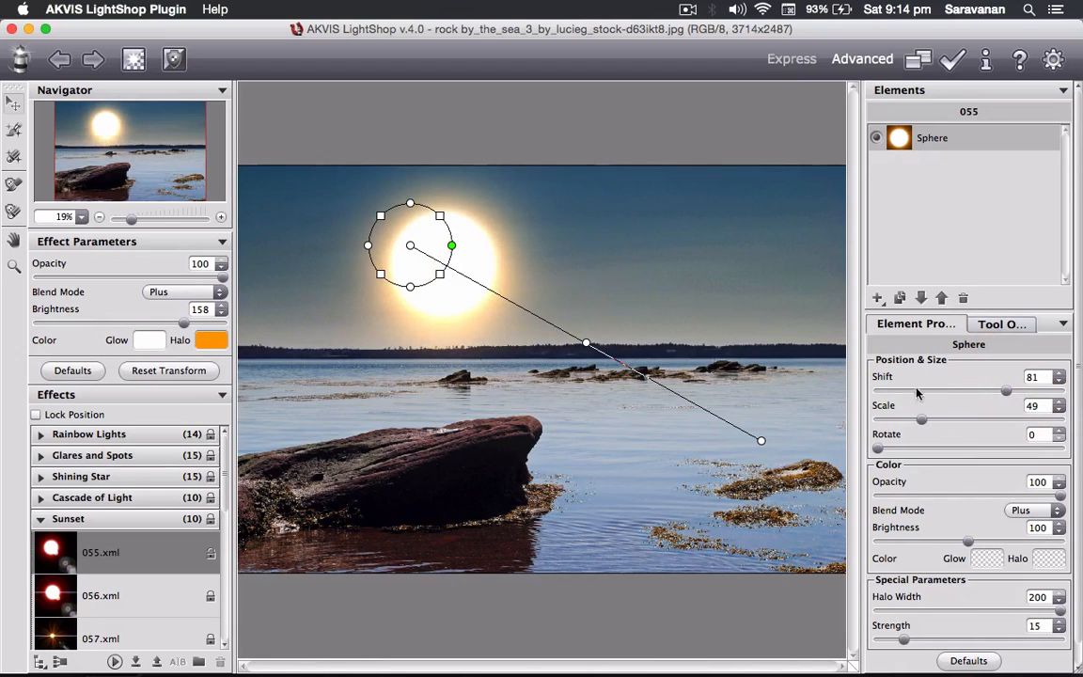
click(983, 393)
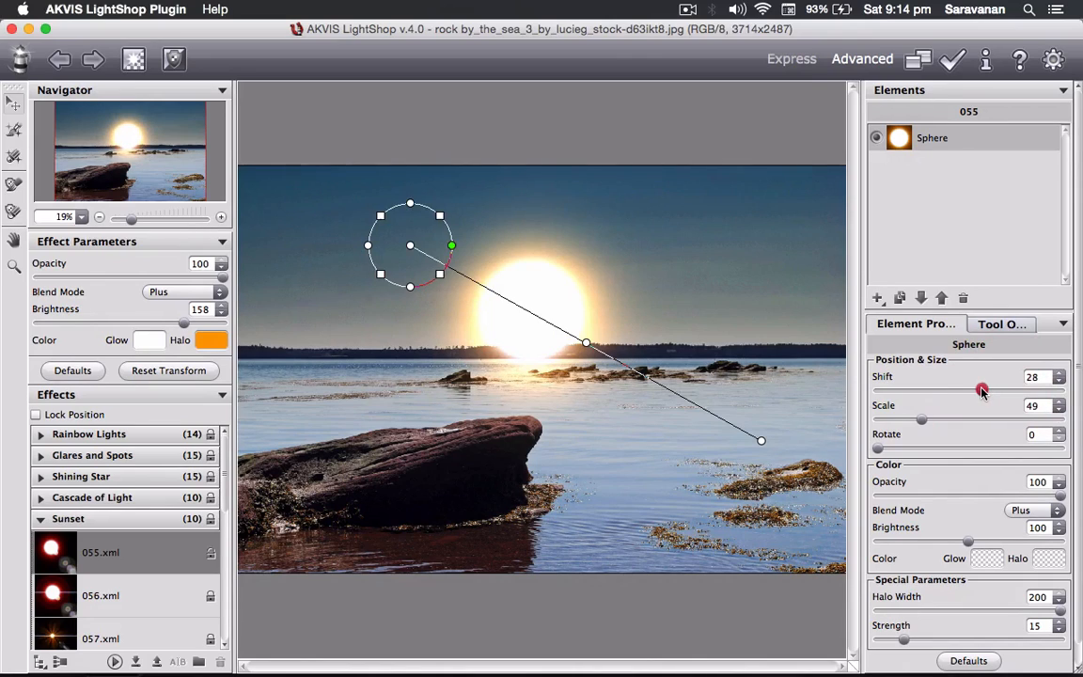
drag(983, 392, 987, 393)
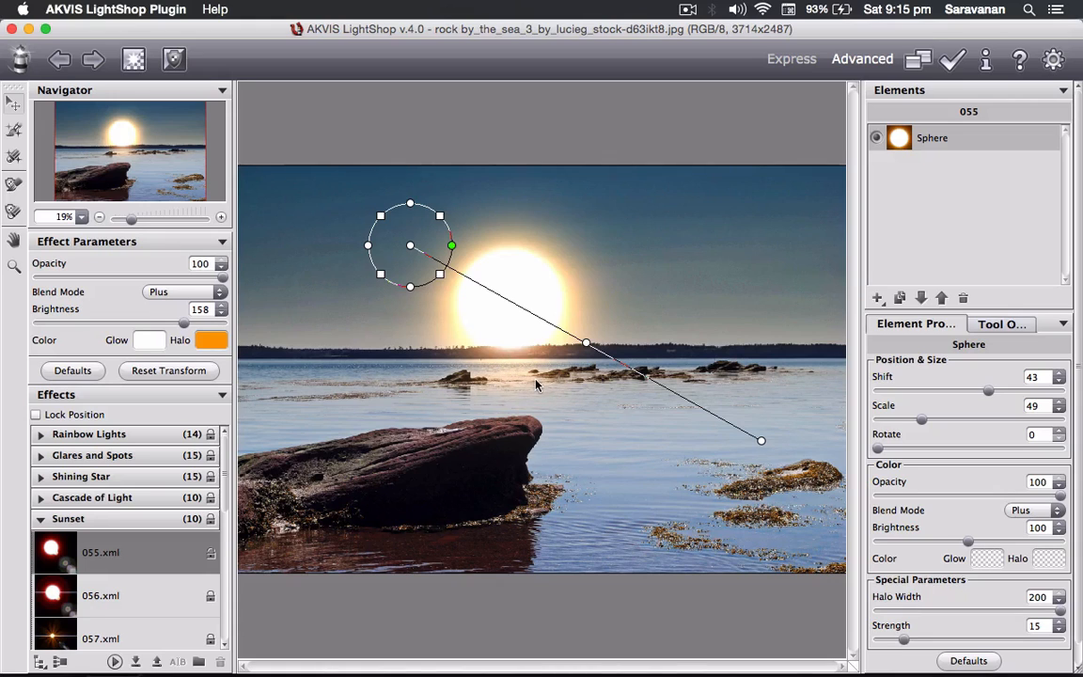
Apply the LightShop effect and toggle the visibility of Layer 0 copy to compare it with the original photo
key(super+equal)
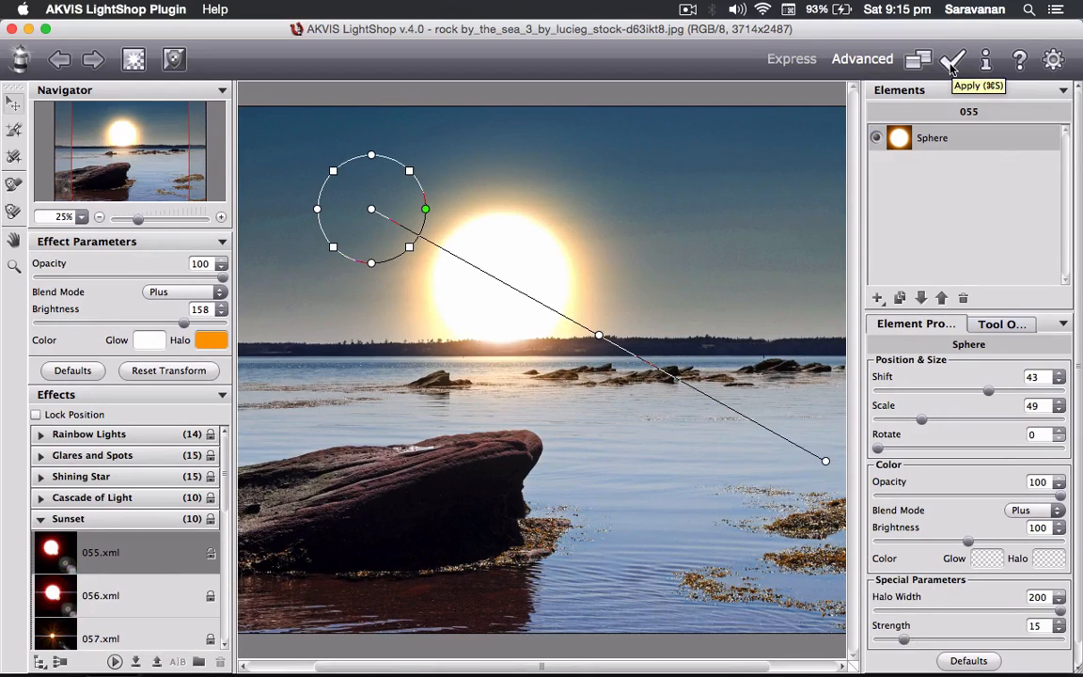
click(953, 64)
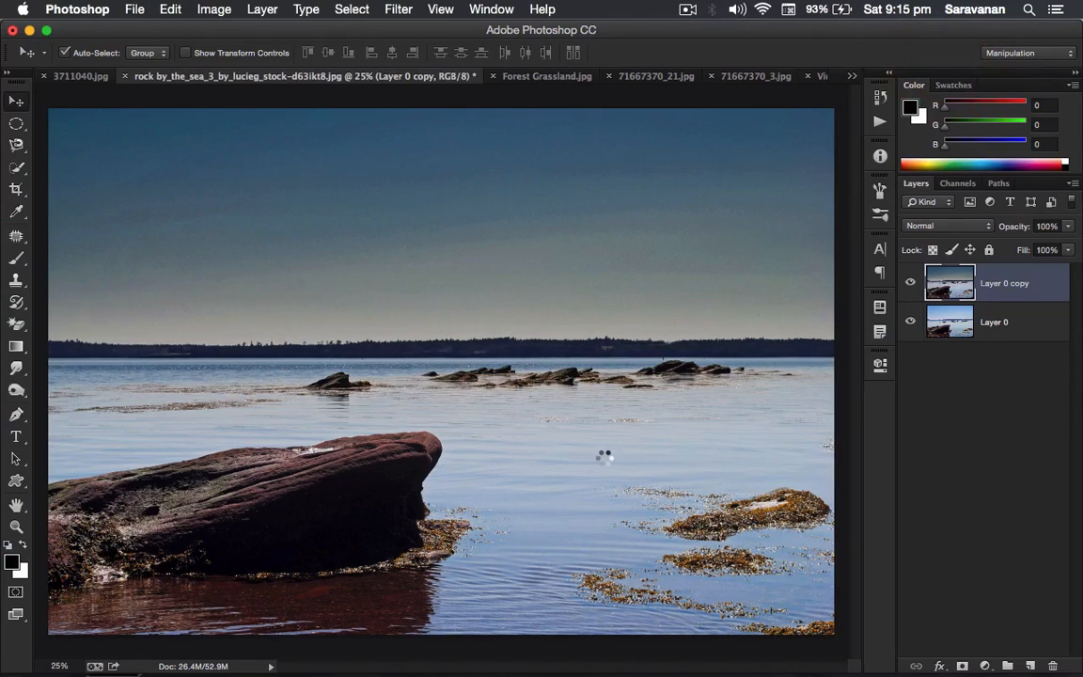
click(910, 284)
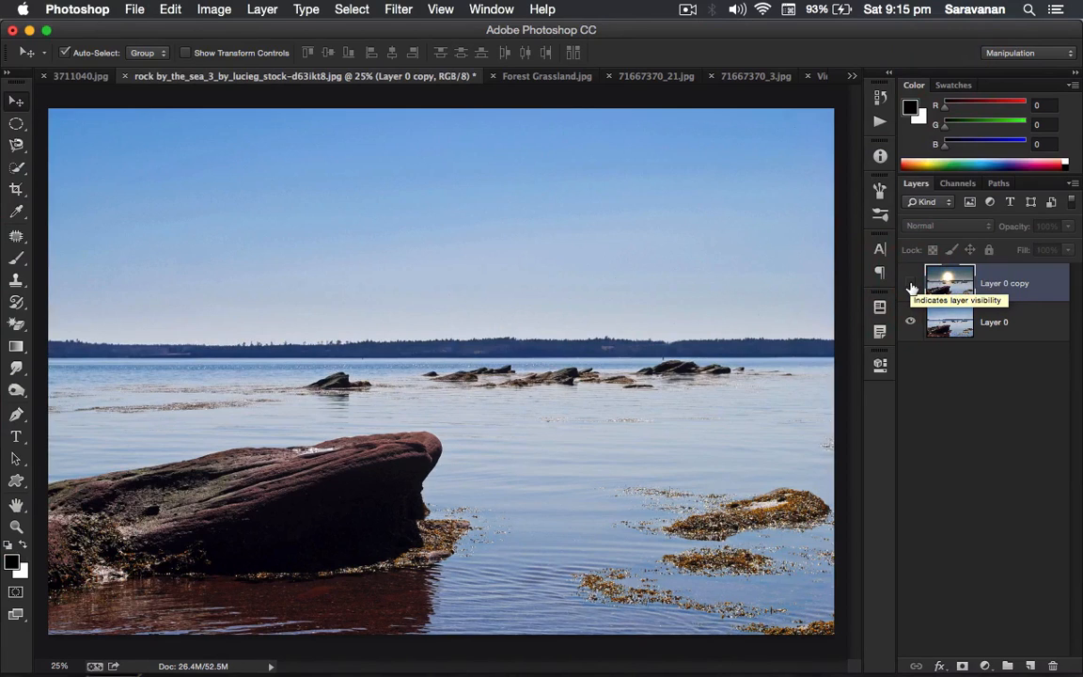
click(910, 285)
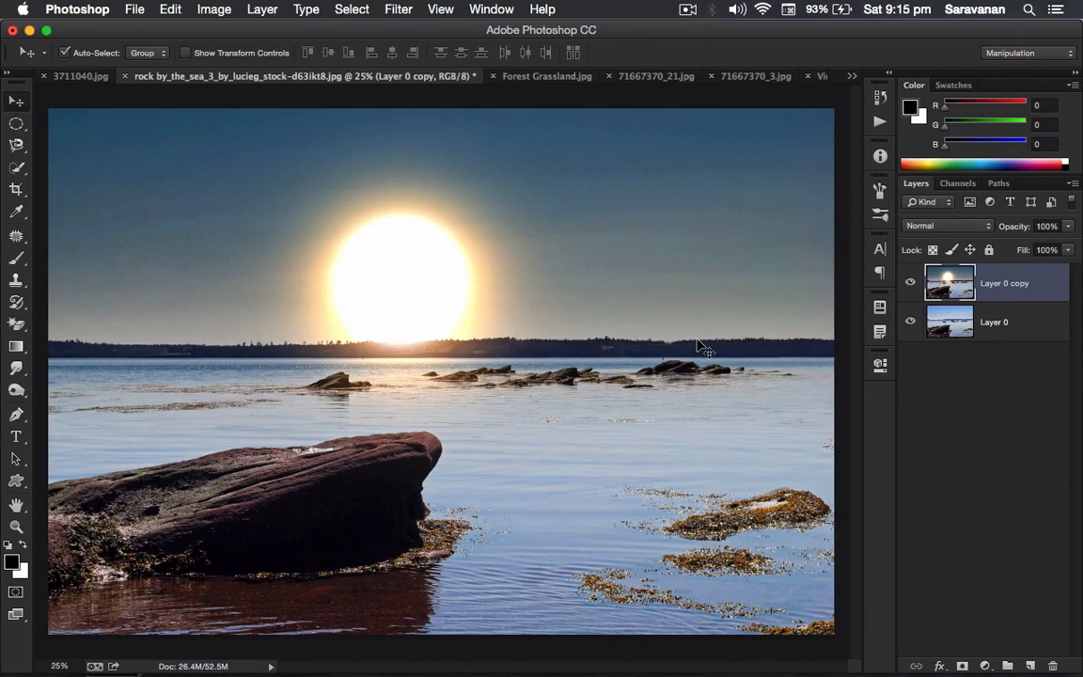
Duplicate Layer 0 and hide the sun layer, Layer 0 copy
click(952, 325)
key(super+j)
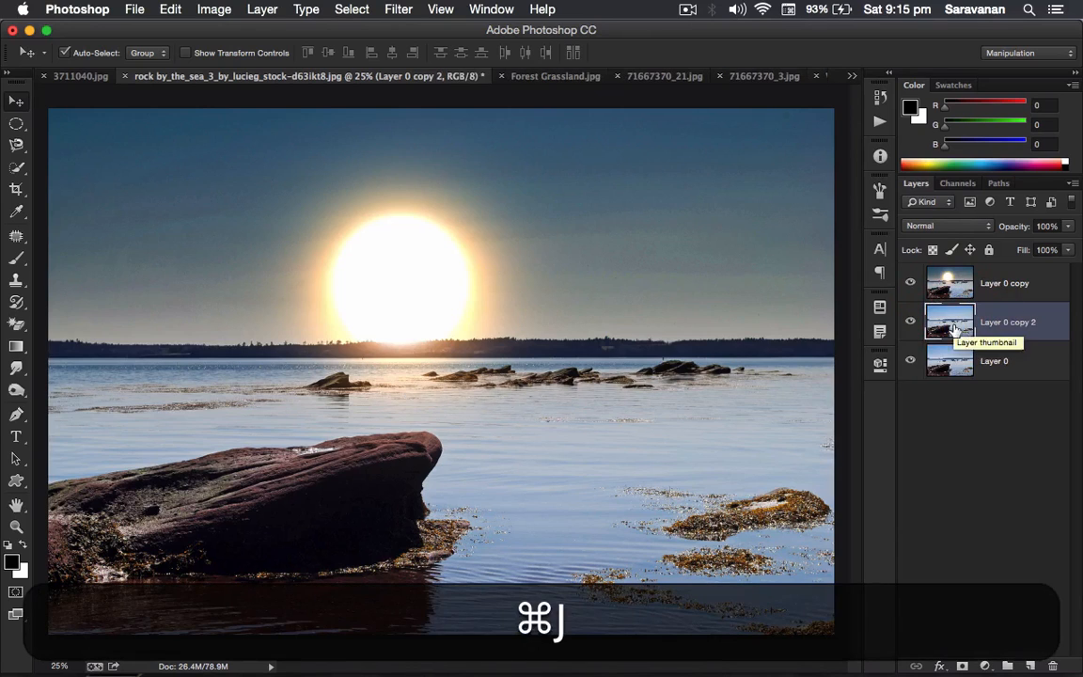
click(911, 283)
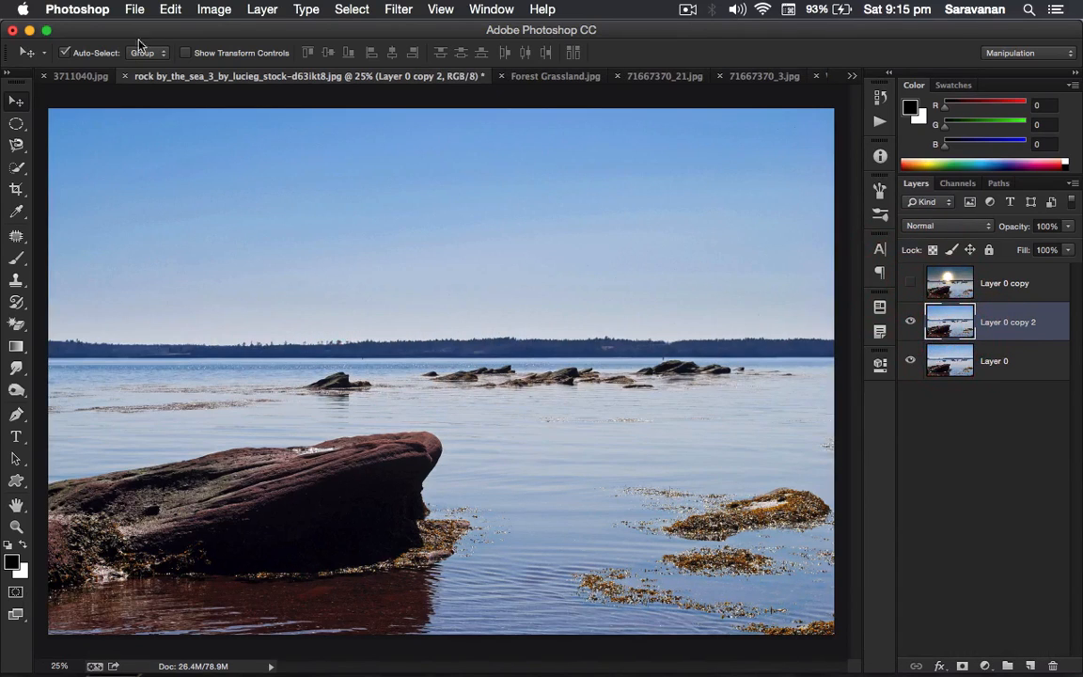
Darken Layer 0 copy 2 with Curves: RGB input 111 to output 57 and 186 to 152, Blue input 181 to output 161
key(super+m)
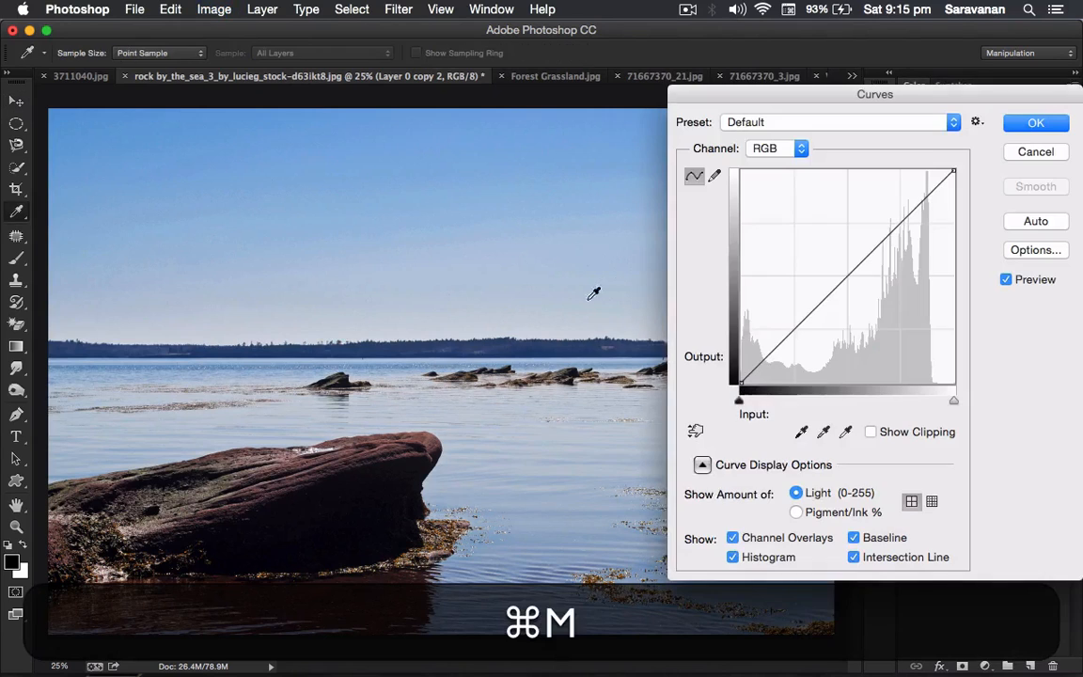
drag(846, 274, 834, 336)
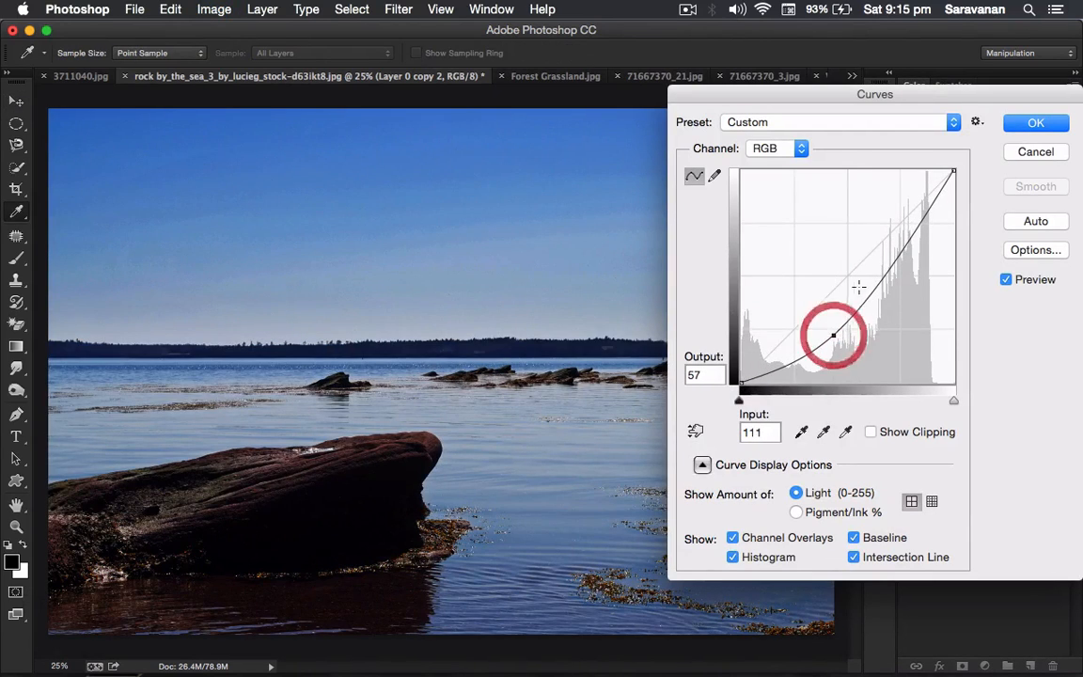
mouse_move(893, 257)
mouse_down()
mouse_move(892, 237)
mouse_move(896, 255)
mouse_up()
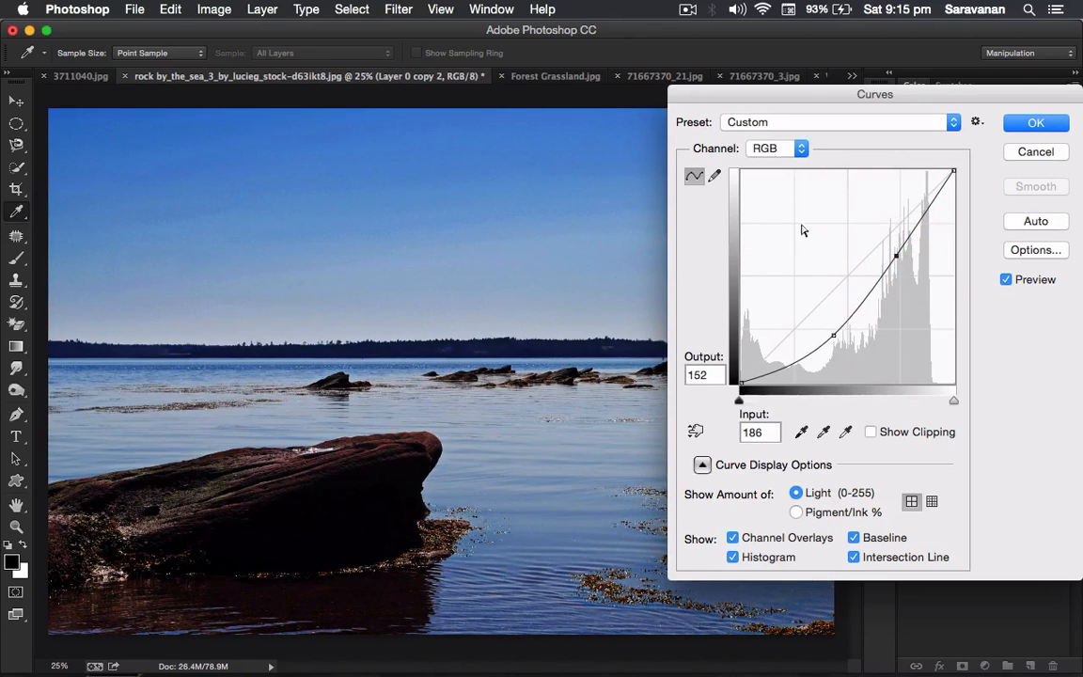
click(781, 148)
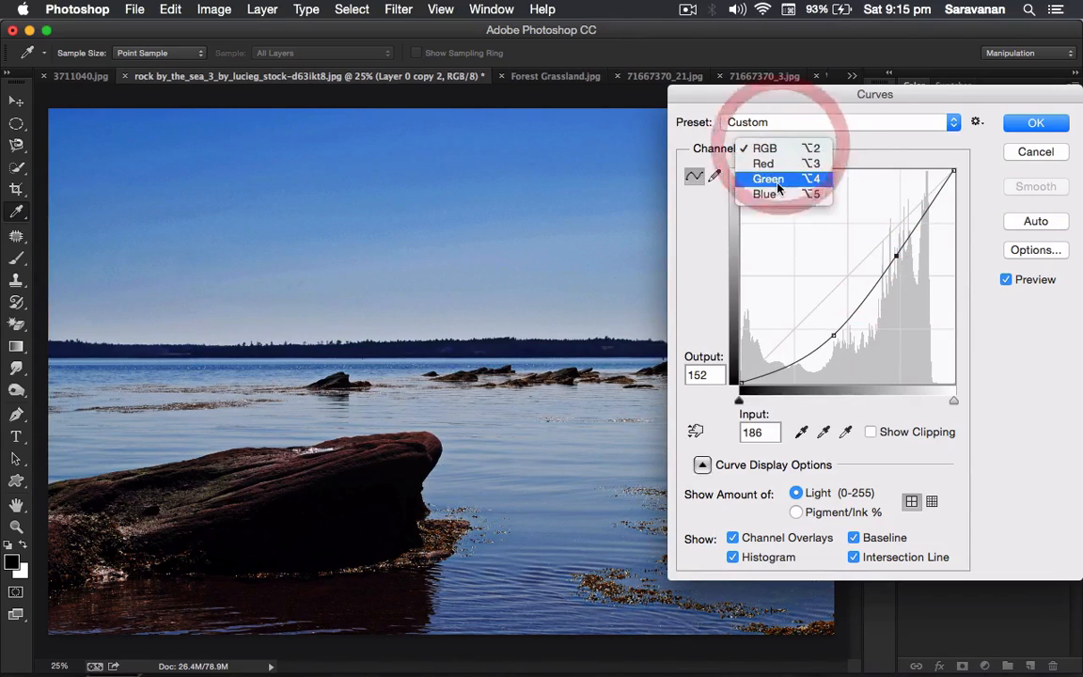
click(771, 194)
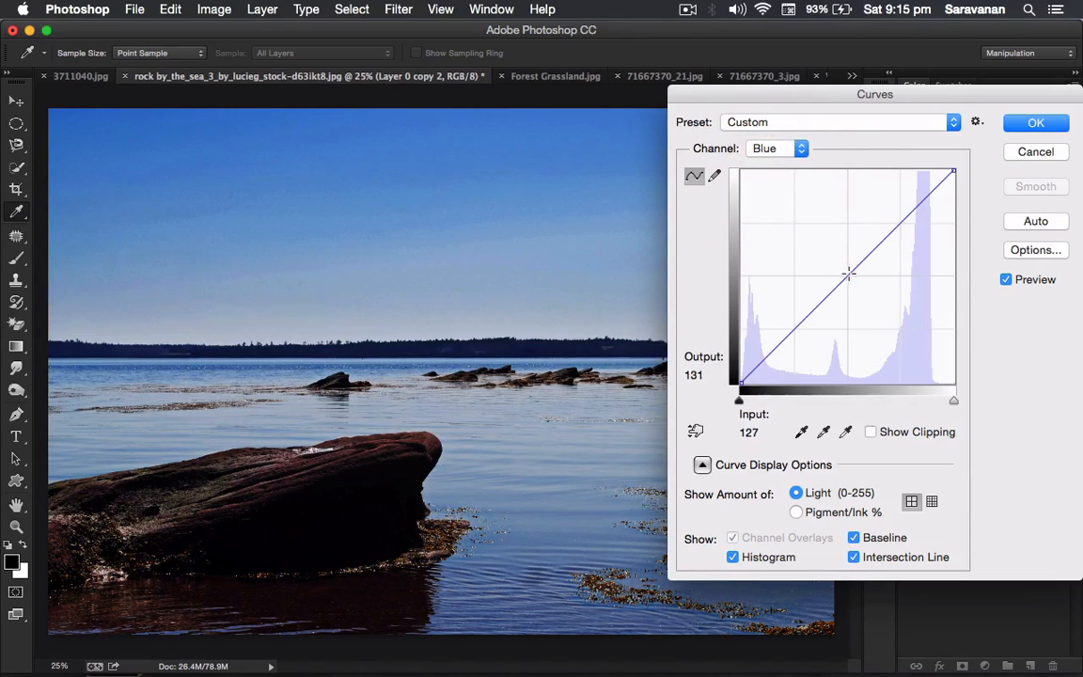
drag(848, 274, 891, 248)
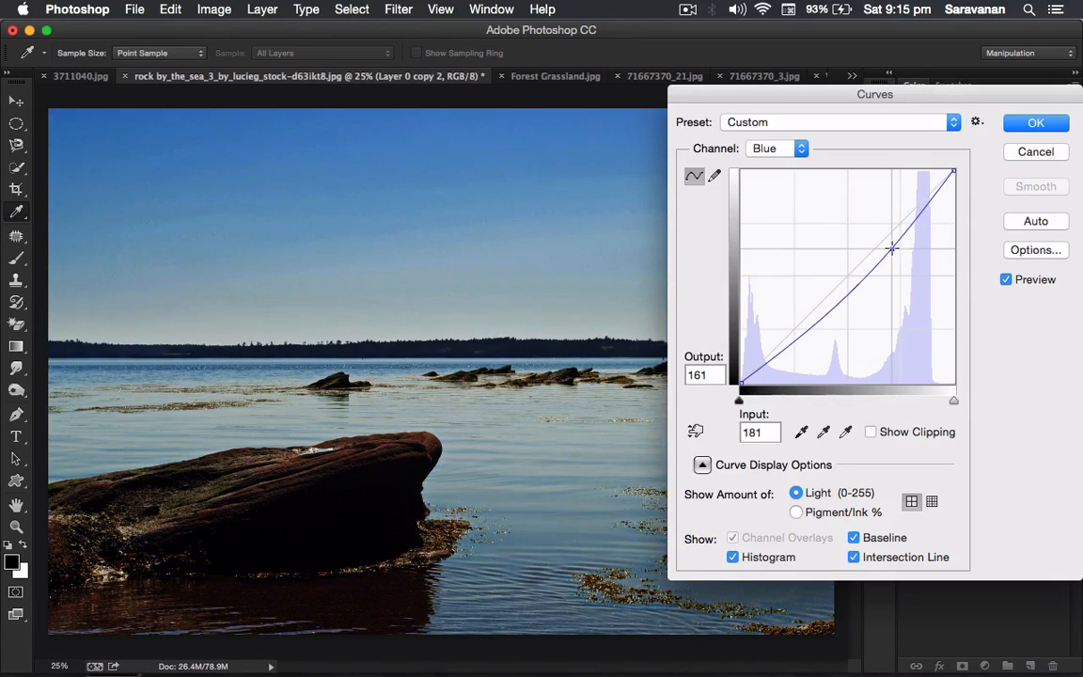
click(1036, 122)
Launch the AKVIS LightShop plugin on Layer 0 copy 2 and continue with the Business edition
click(393, 9)
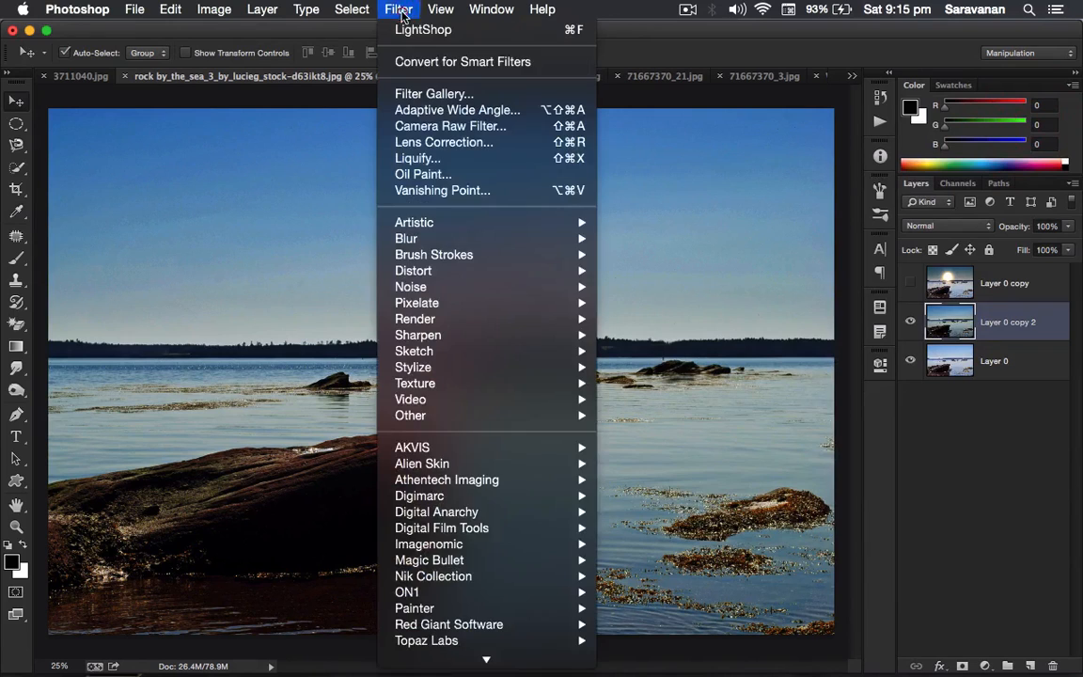
mouse_move(503, 446)
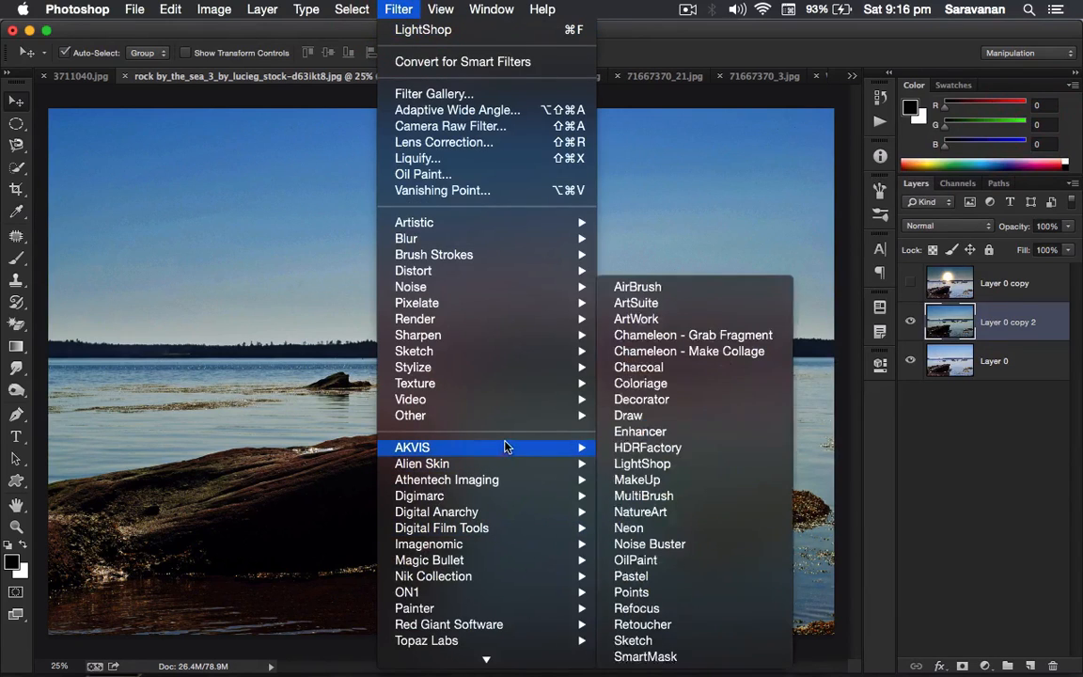
click(713, 462)
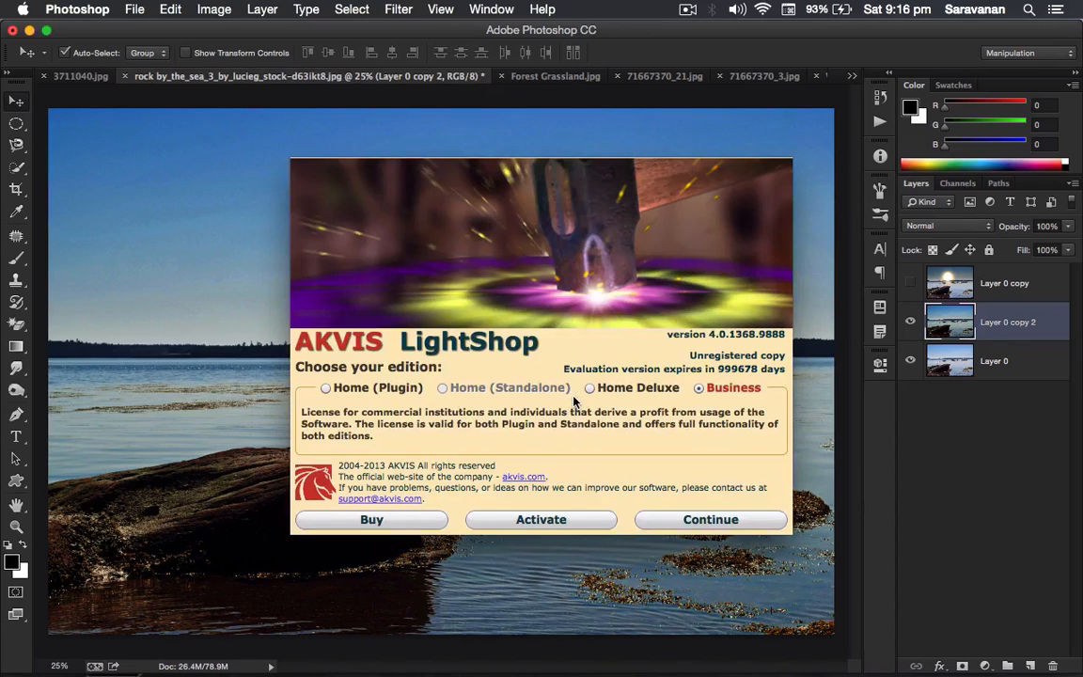
click(683, 524)
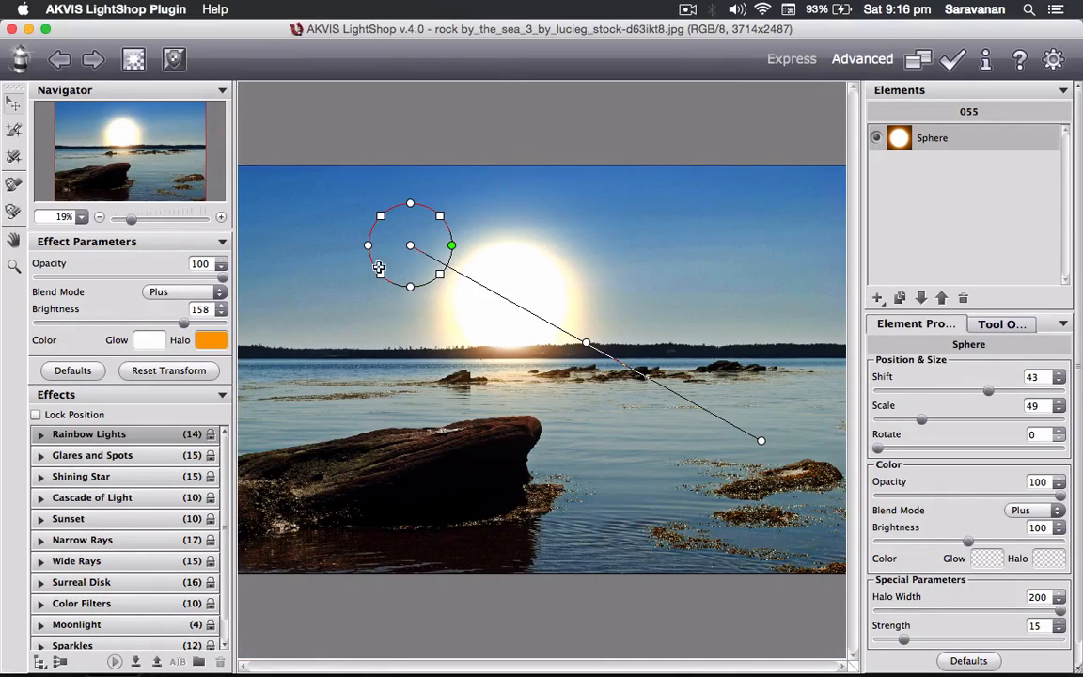
Reset the Sphere element to its defaults, set its Shift to 100 and place a smaller sun in the sky above the large rock
drag(365, 226, 286, 238)
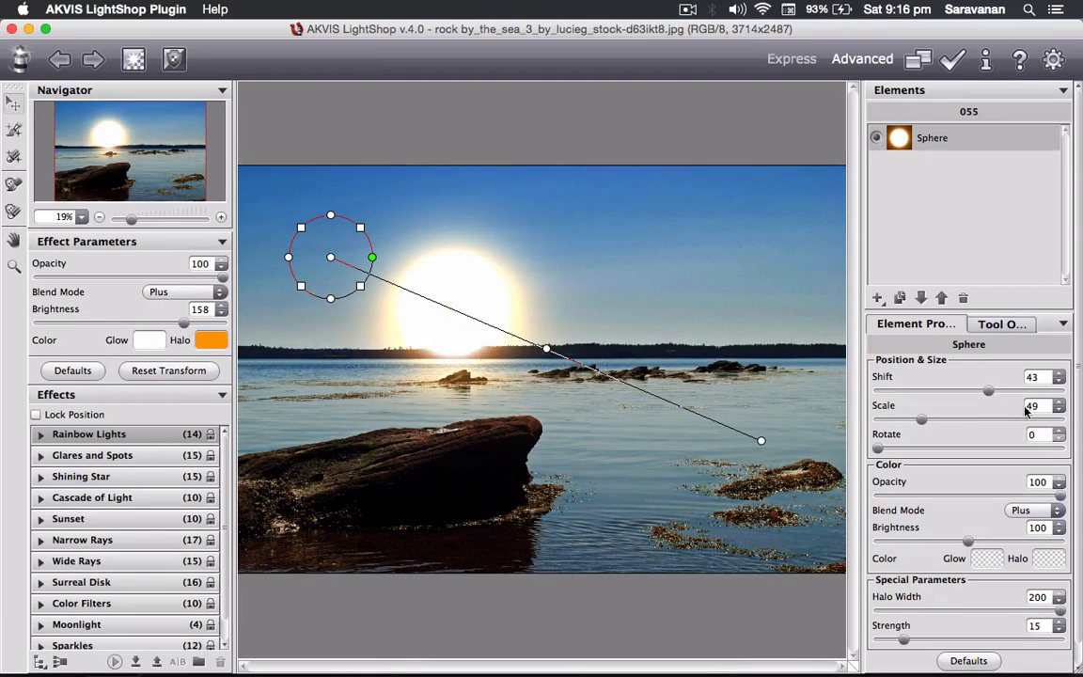
click(976, 662)
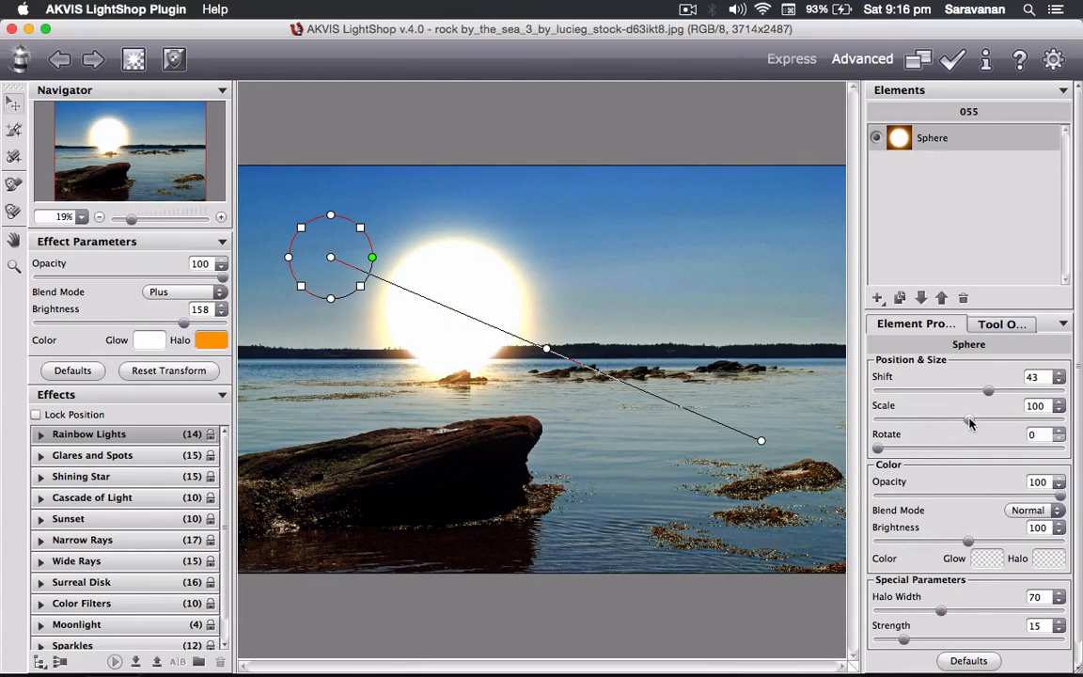
click(1032, 377)
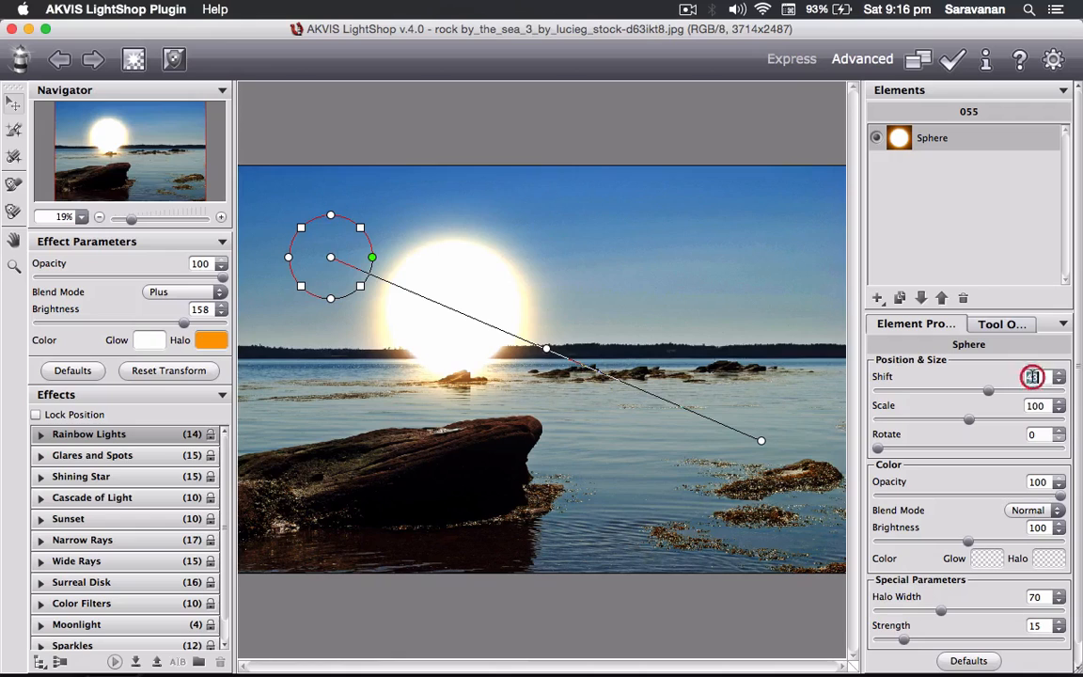
text(100)
key(Return)
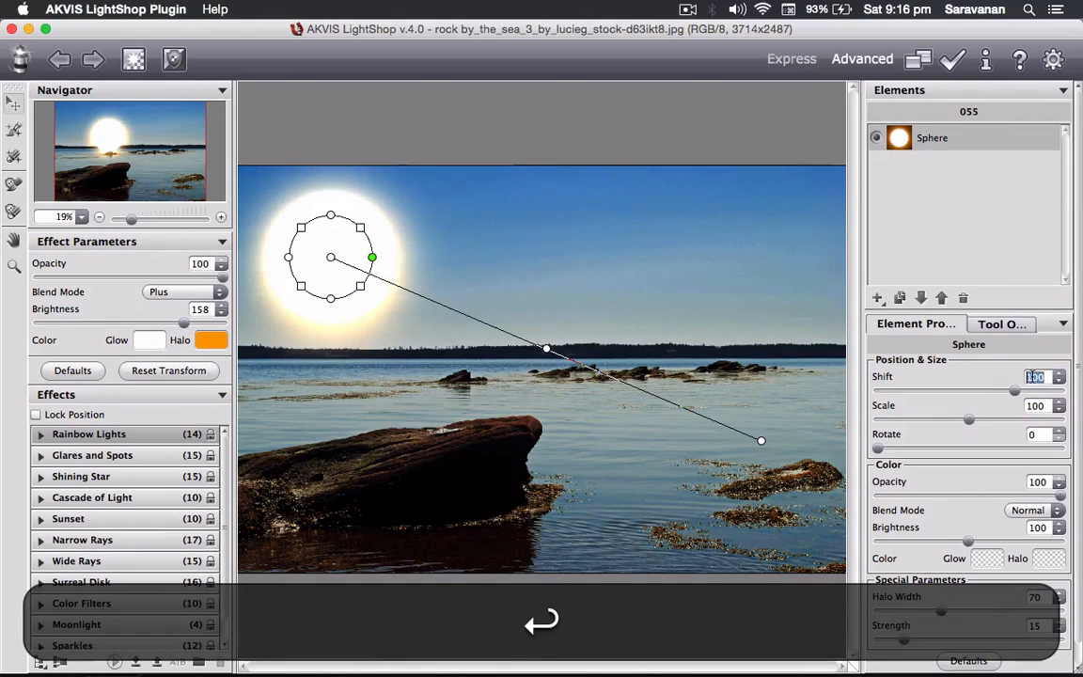
drag(332, 254, 406, 272)
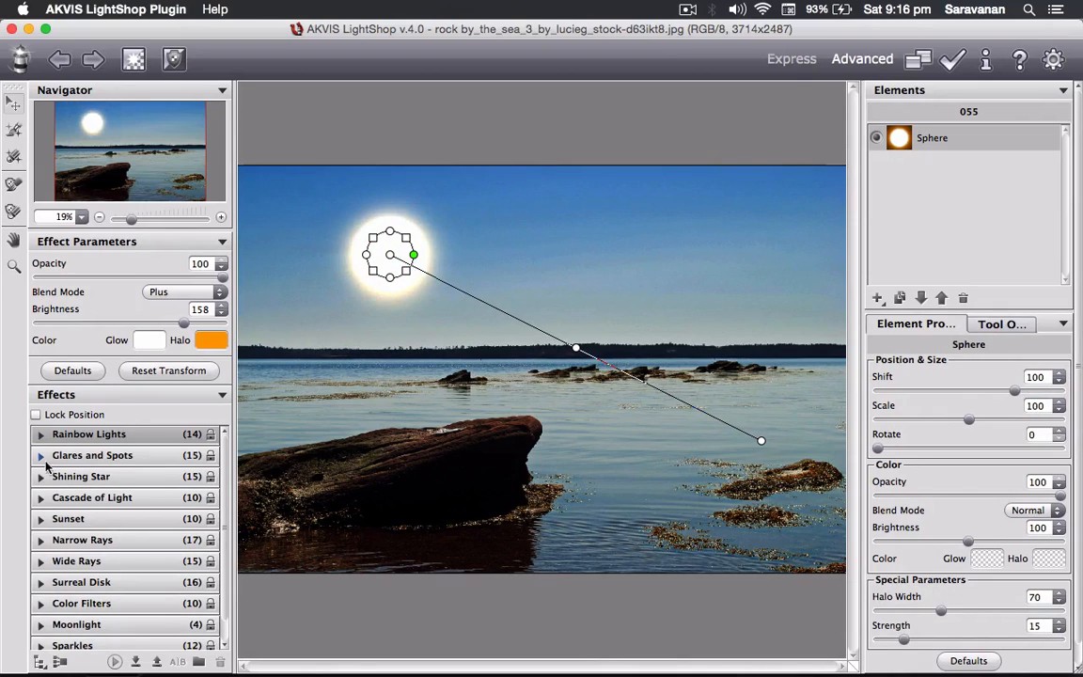
Choose a Moonlight preset, enlarge its glow, shift it slightly higher in the sky and apply the effect to Layer 0 copy 2
click(37, 625)
click(52, 644)
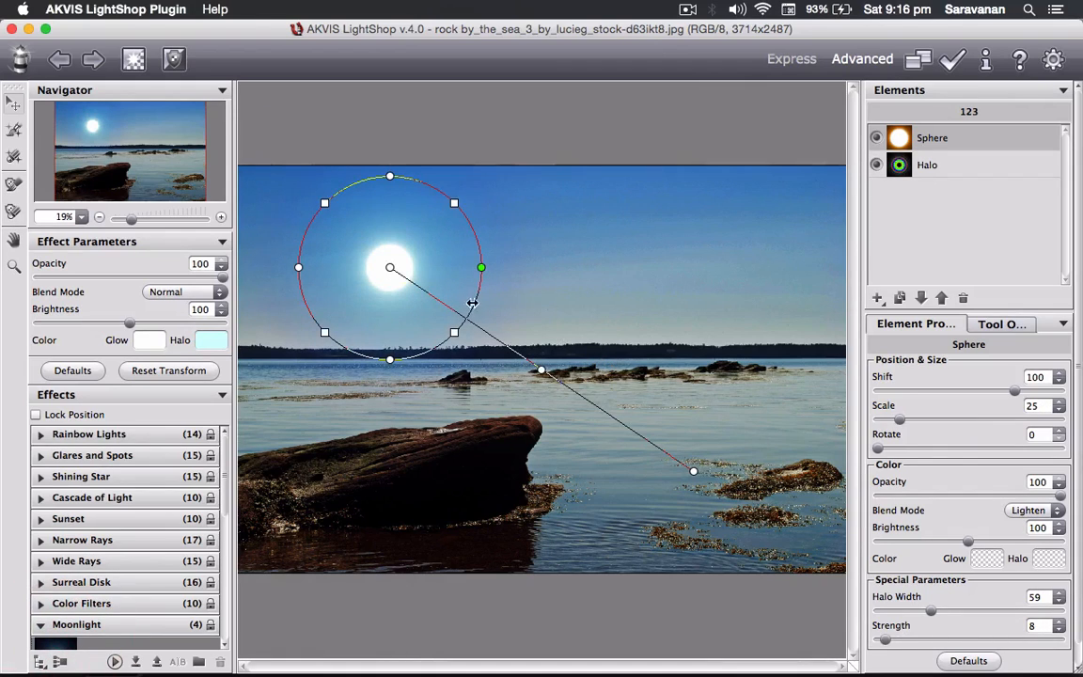
drag(466, 314, 532, 331)
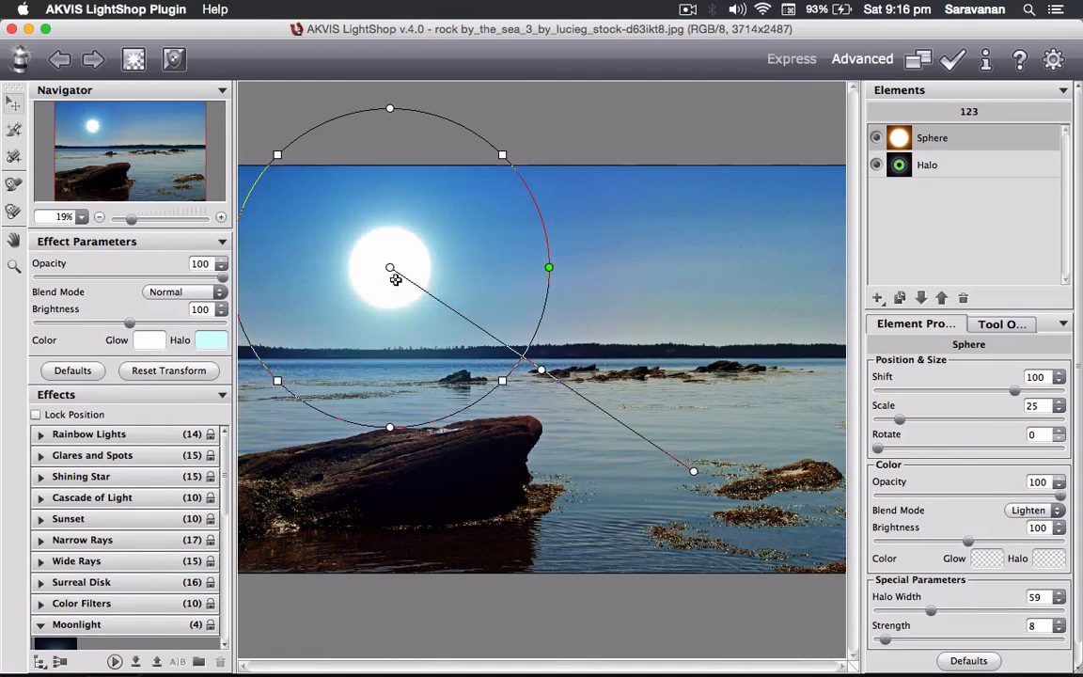
drag(389, 268, 397, 238)
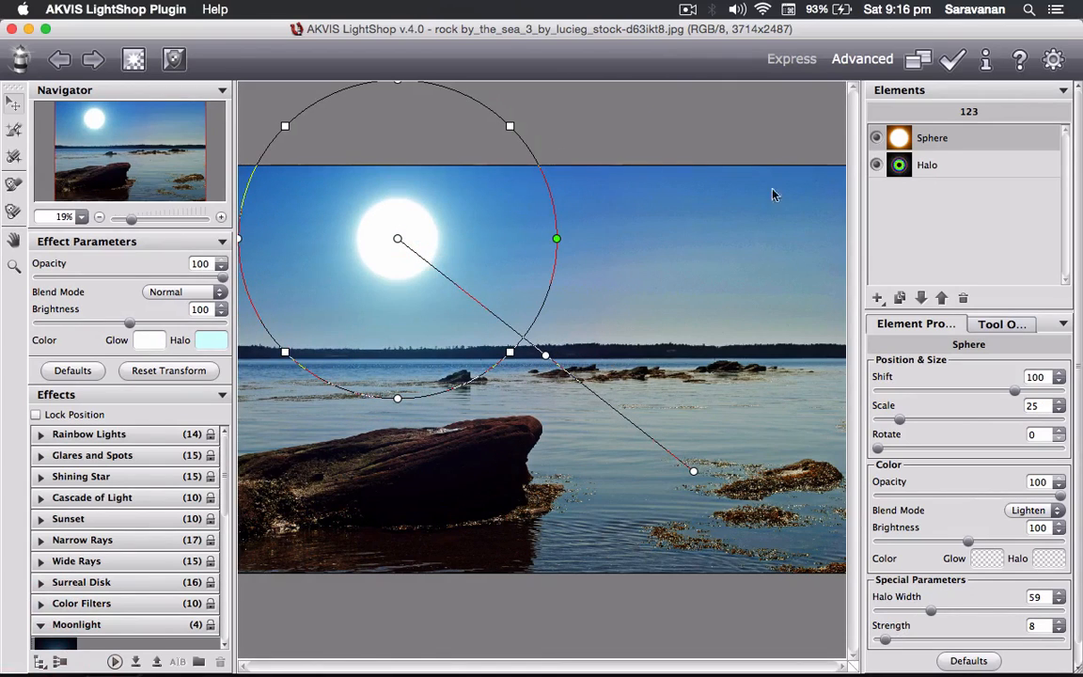
click(950, 61)
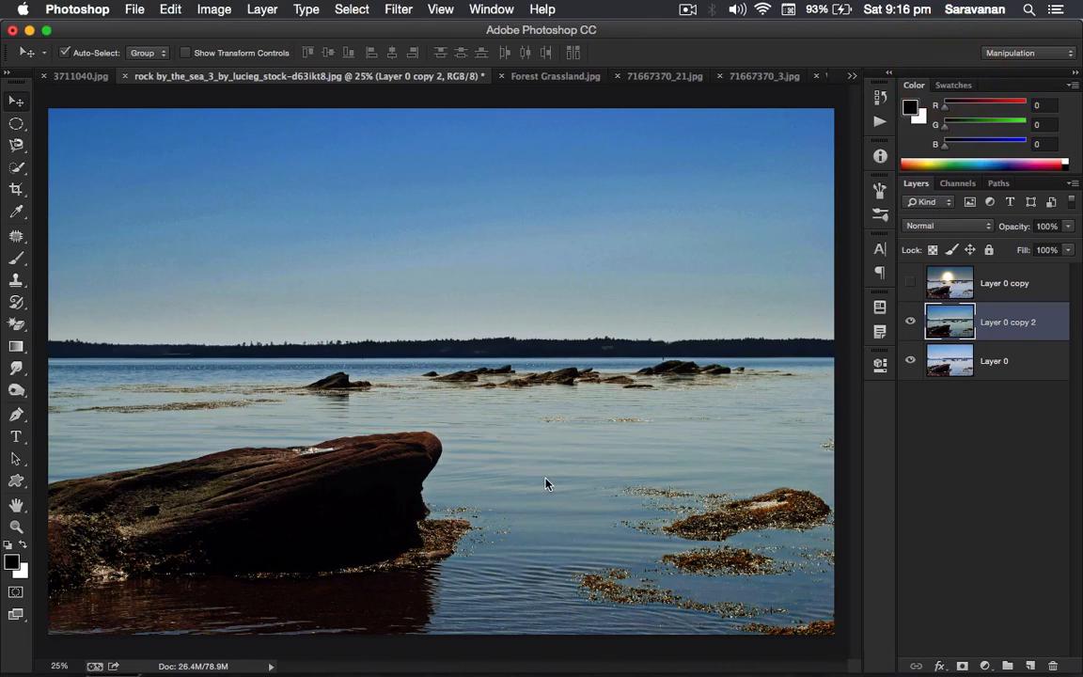
Compare both sun versions by toggling the visibility of Layer 0 copy, and close the seascape document without saving
click(909, 284)
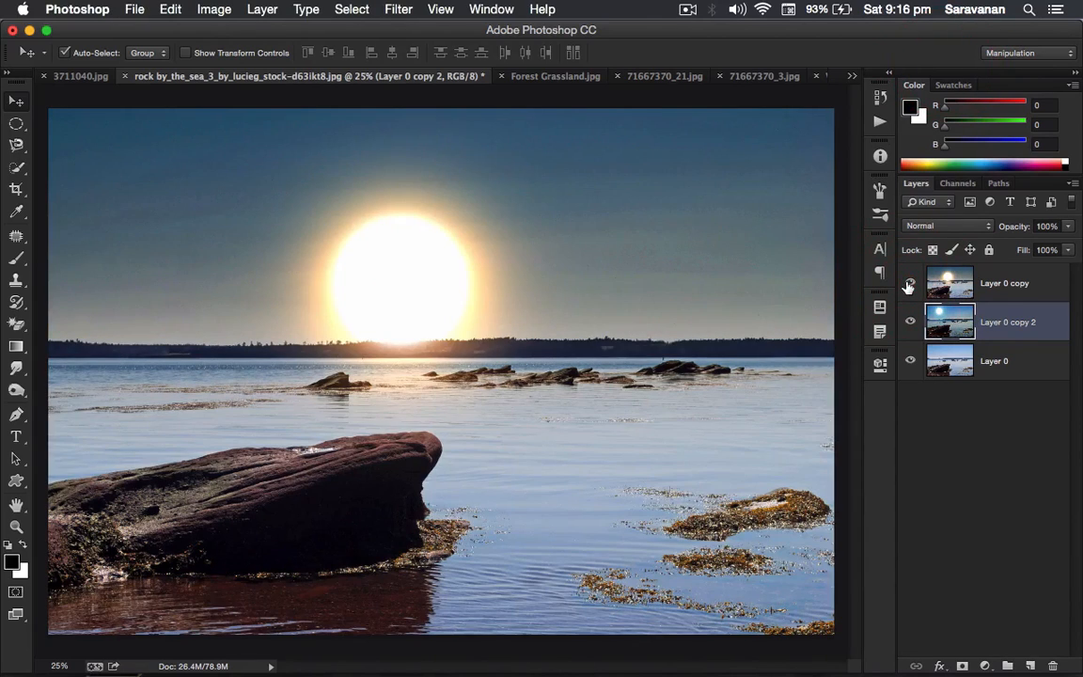
click(909, 285)
click(909, 285)
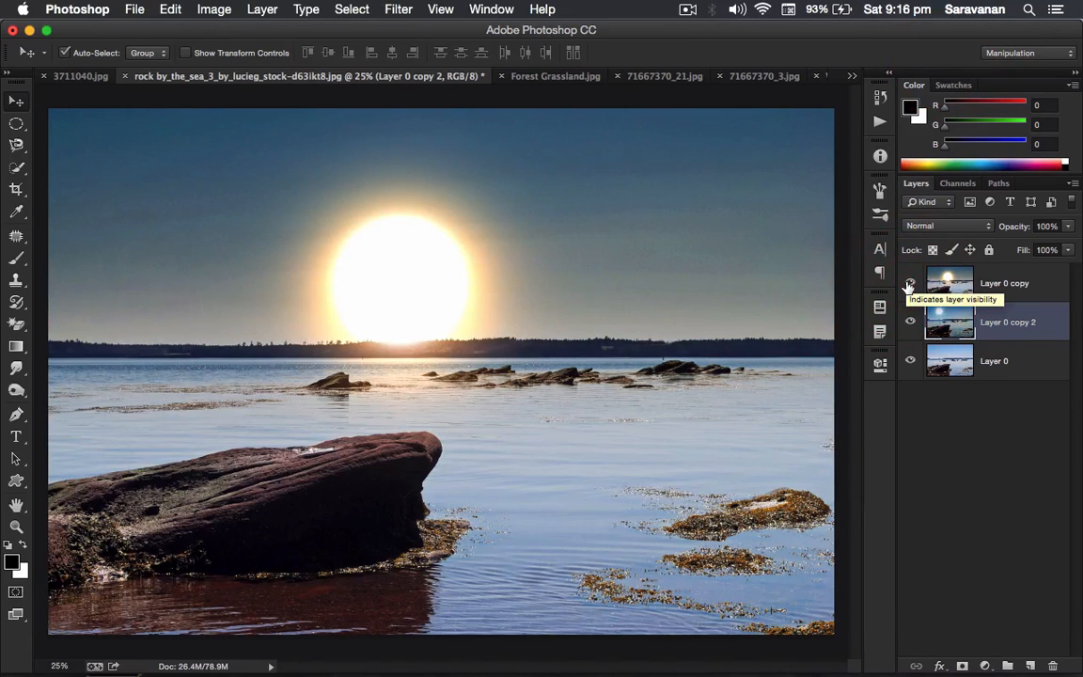
click(125, 76)
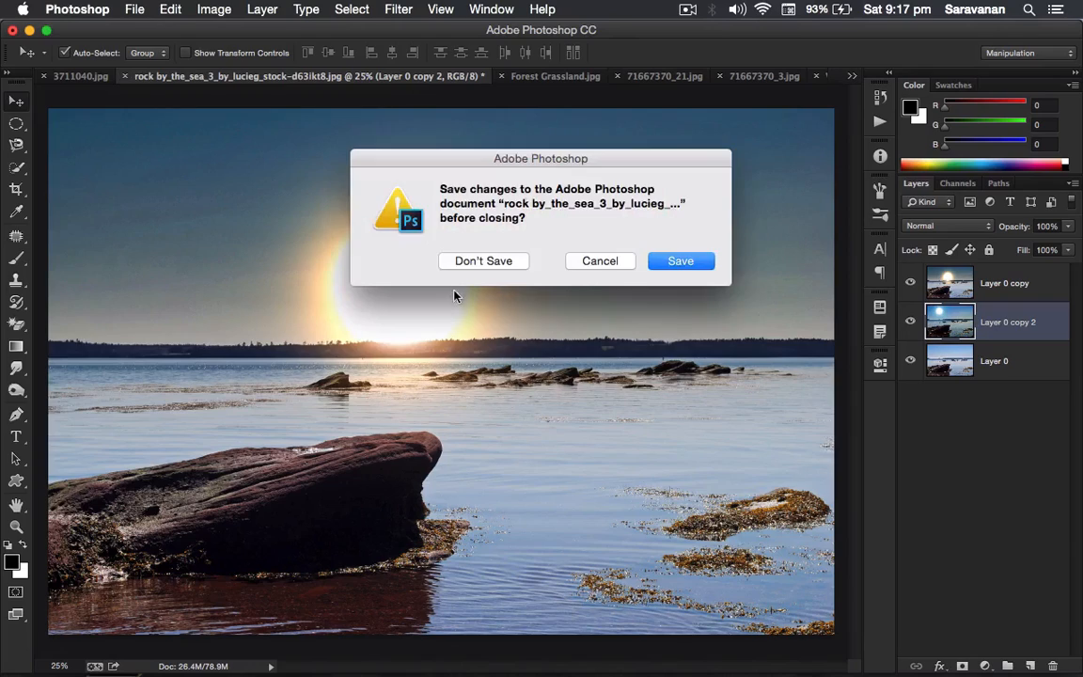
click(460, 260)
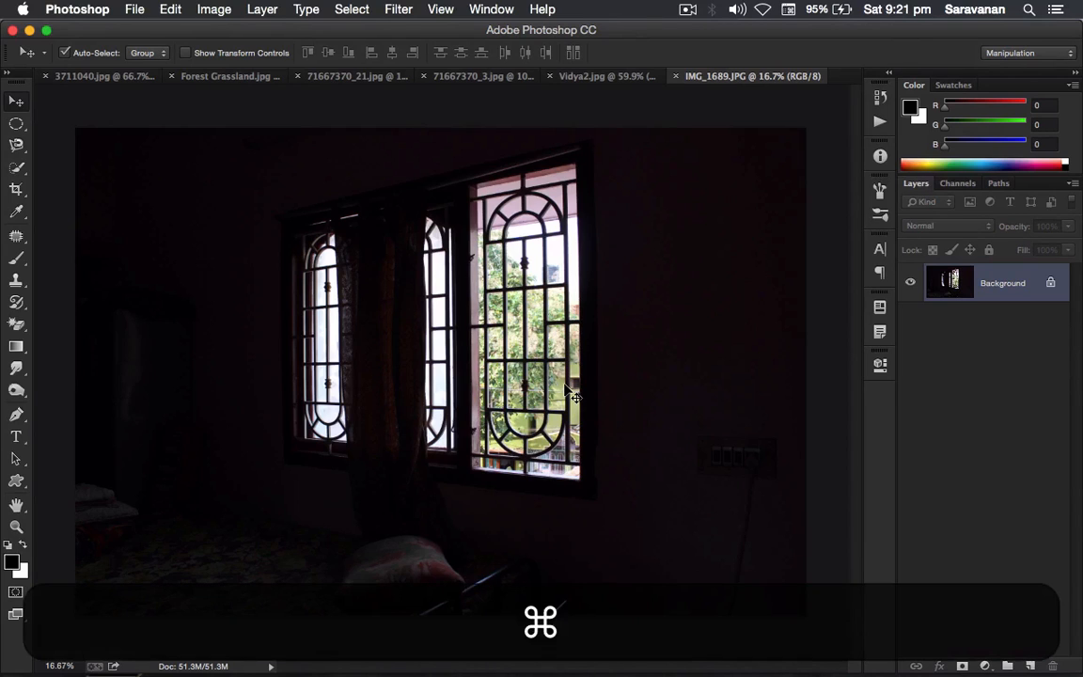
Duplicate the Background layer of the dark window photo, IMG_1689.JPG
key(super+j)
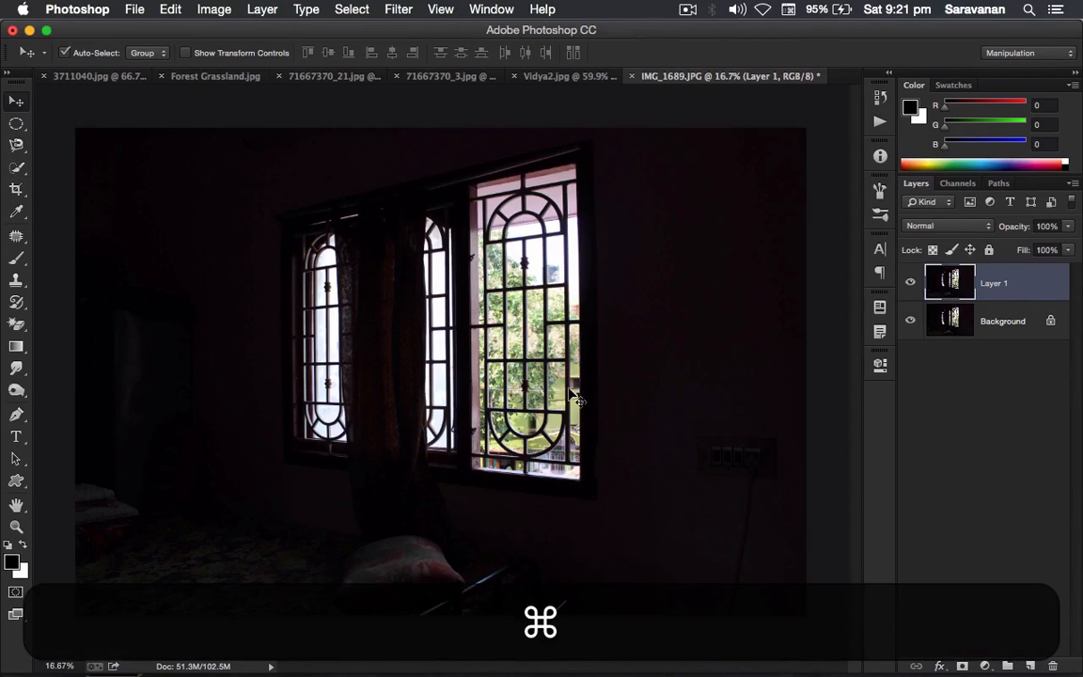
key(super+l)
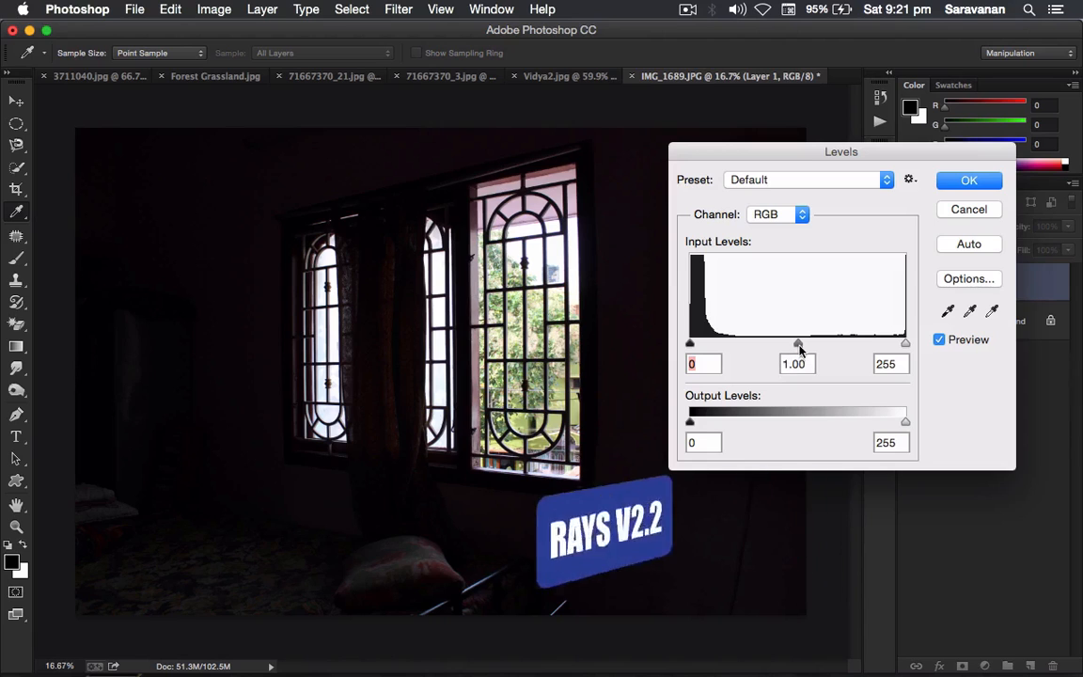
drag(798, 344, 694, 349)
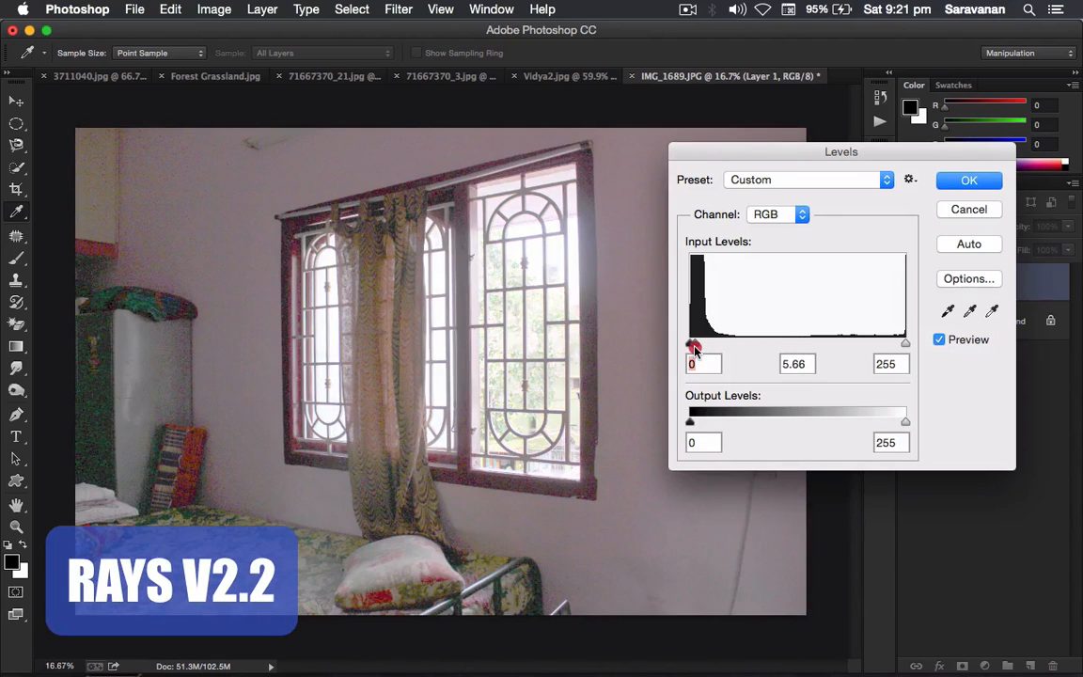
drag(694, 350, 788, 348)
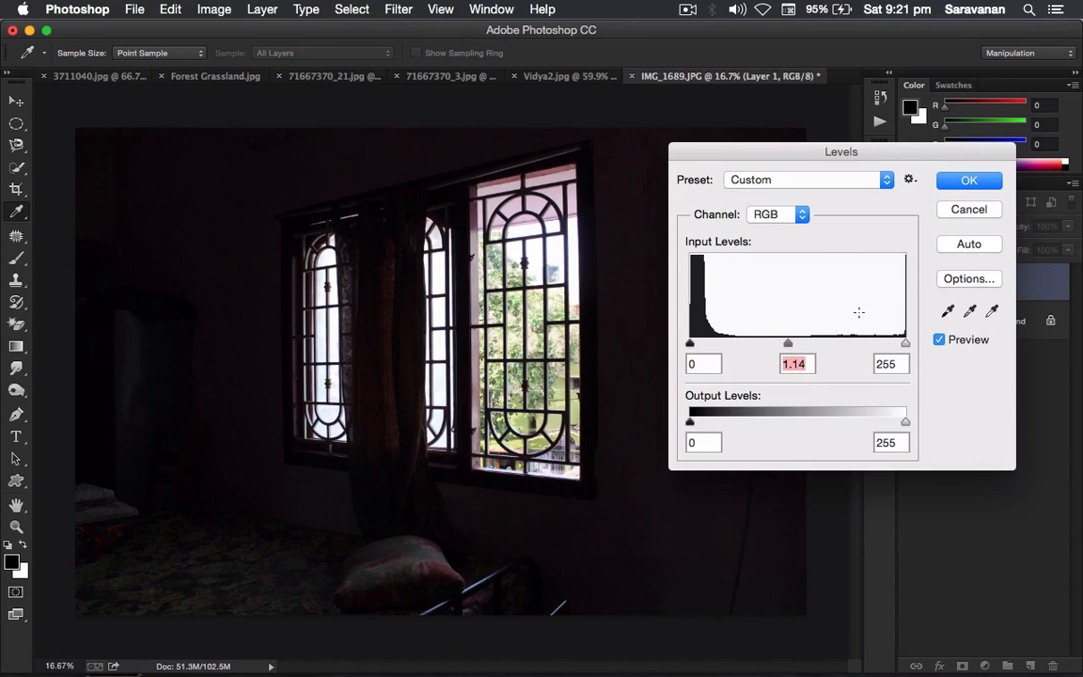
drag(783, 344, 749, 346)
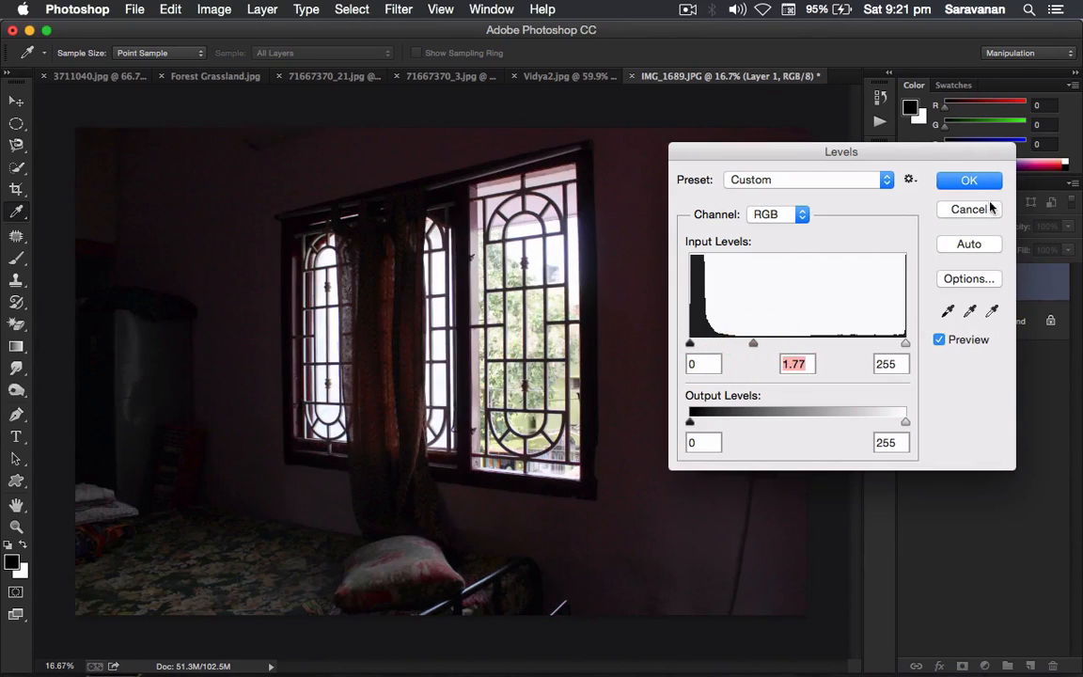
click(978, 180)
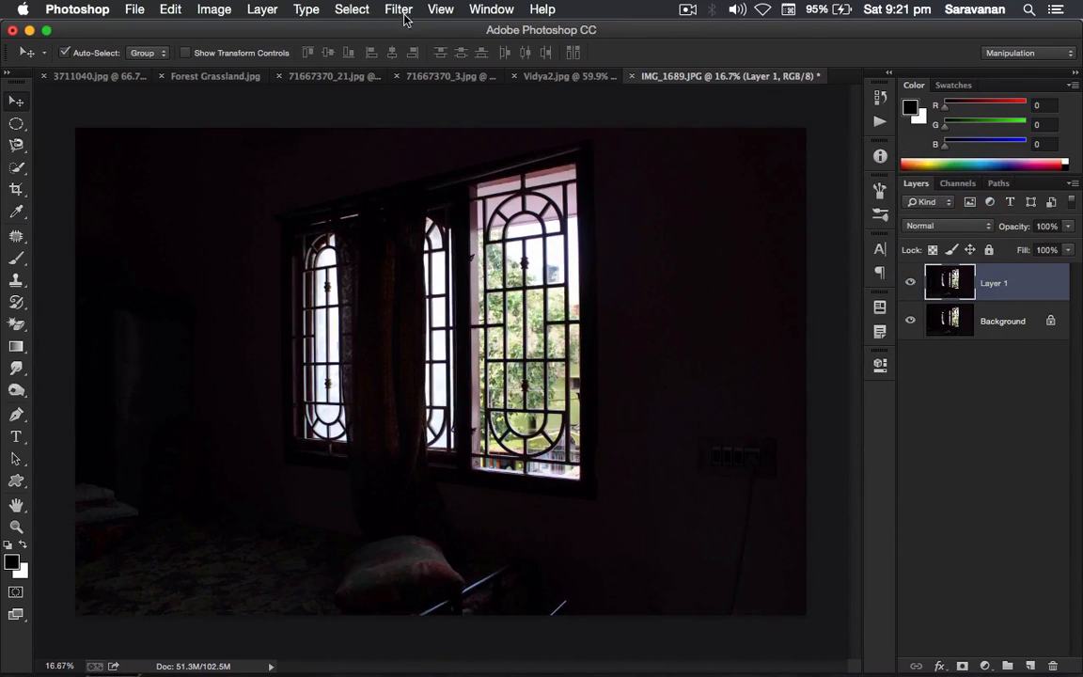
Launch the Digital Film Tools Rays plugin on the duplicated window layer
click(399, 9)
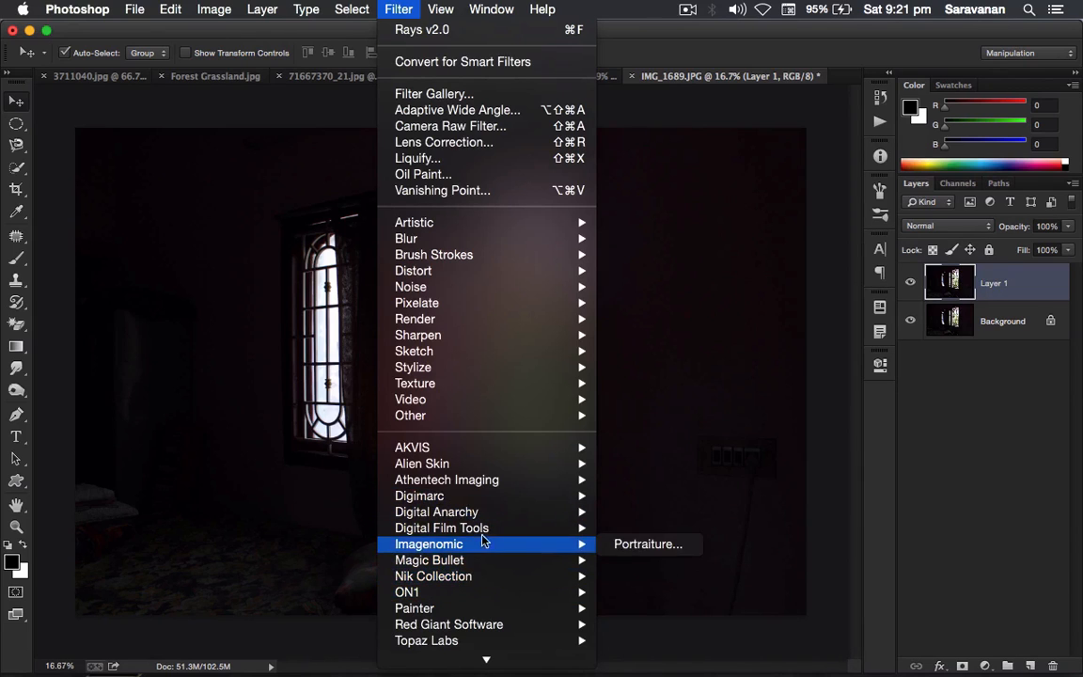
mouse_move(577, 531)
click(623, 527)
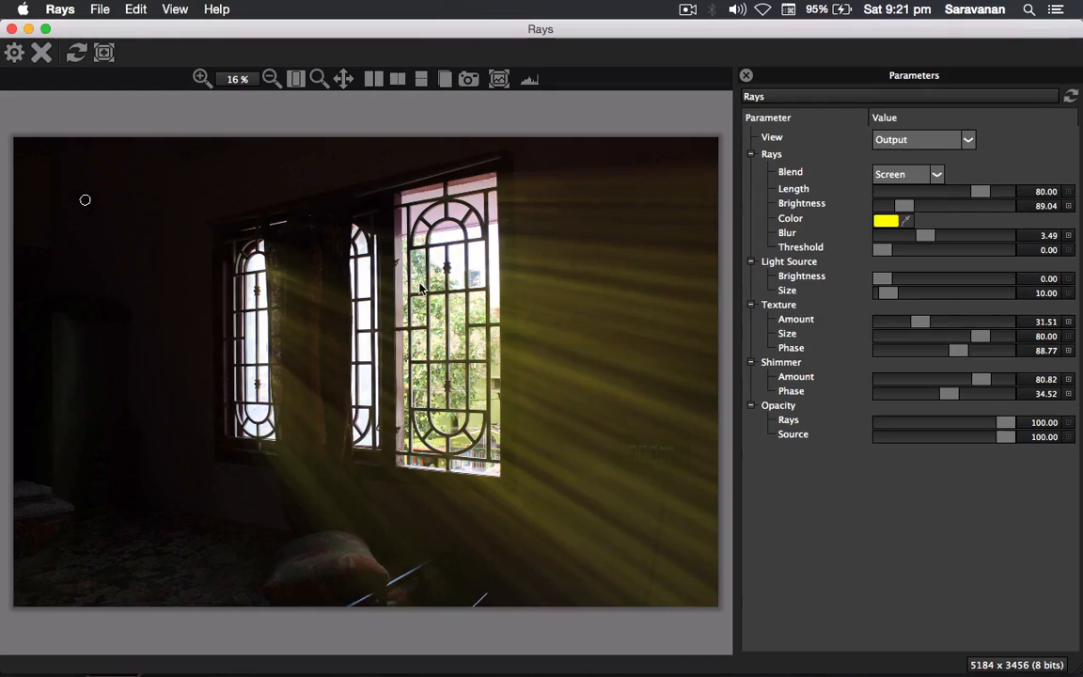
Reset the Rays parameters to their defaults and place the light source on the dark wall beside the large window
drag(86, 202, 458, 220)
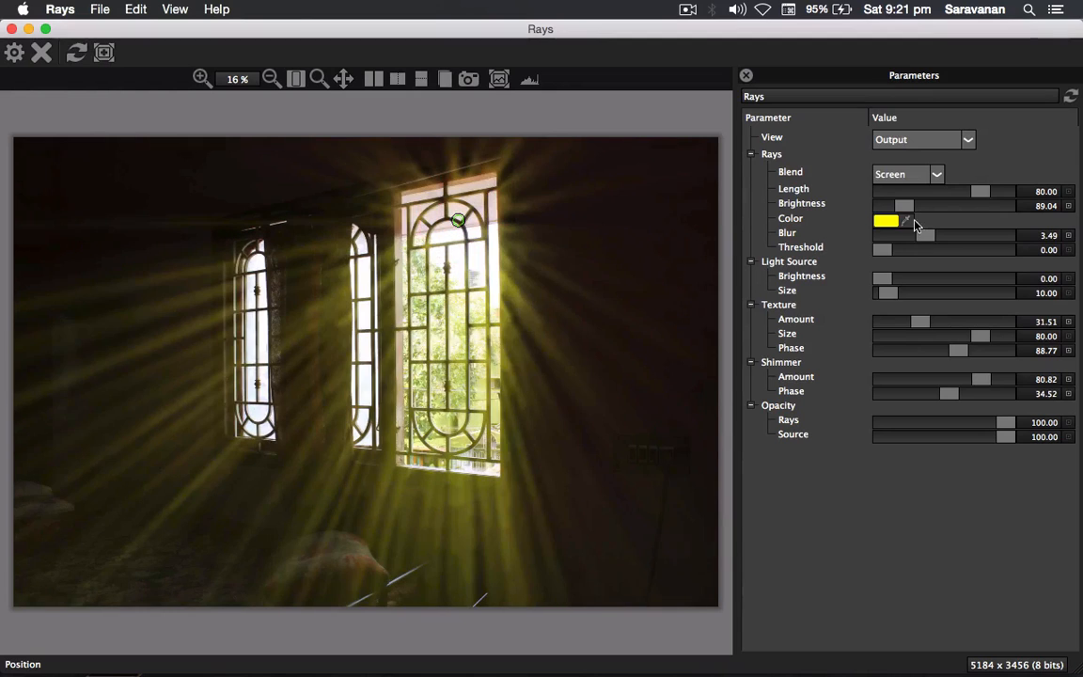
click(77, 55)
drag(366, 372, 666, 218)
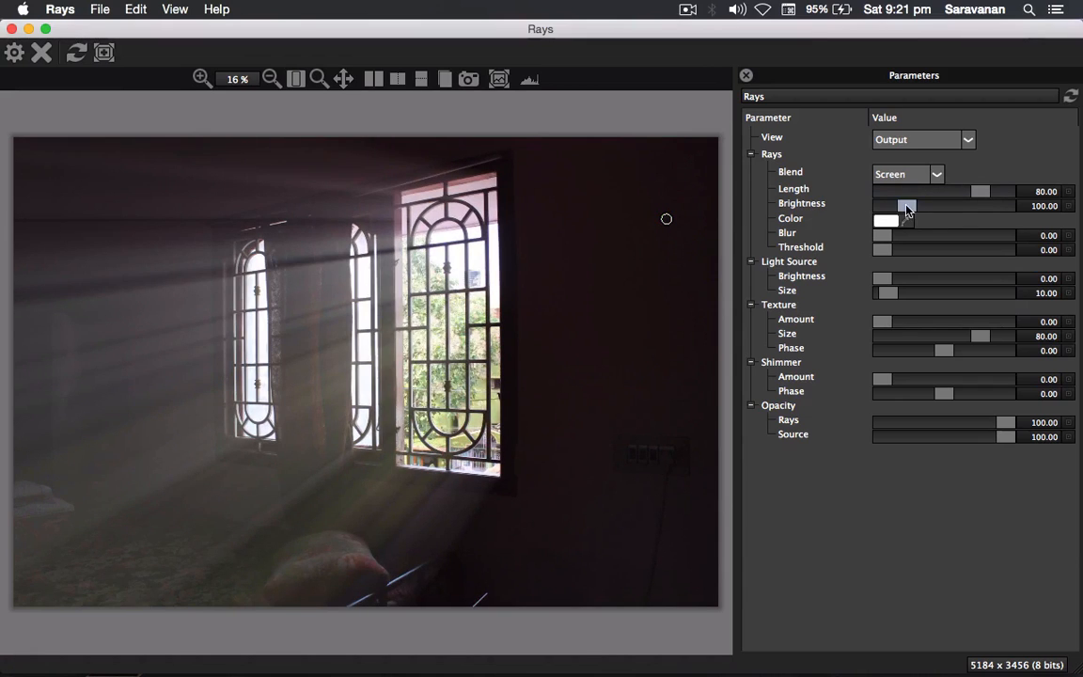
Set Rays Length to 100, Brightness 222.60 and Blur 3.15, Texture Size 78.77, Shimmer Amount 78.77 and Phase -300.82, and Rays Opacity 73.29
drag(906, 205, 1016, 194)
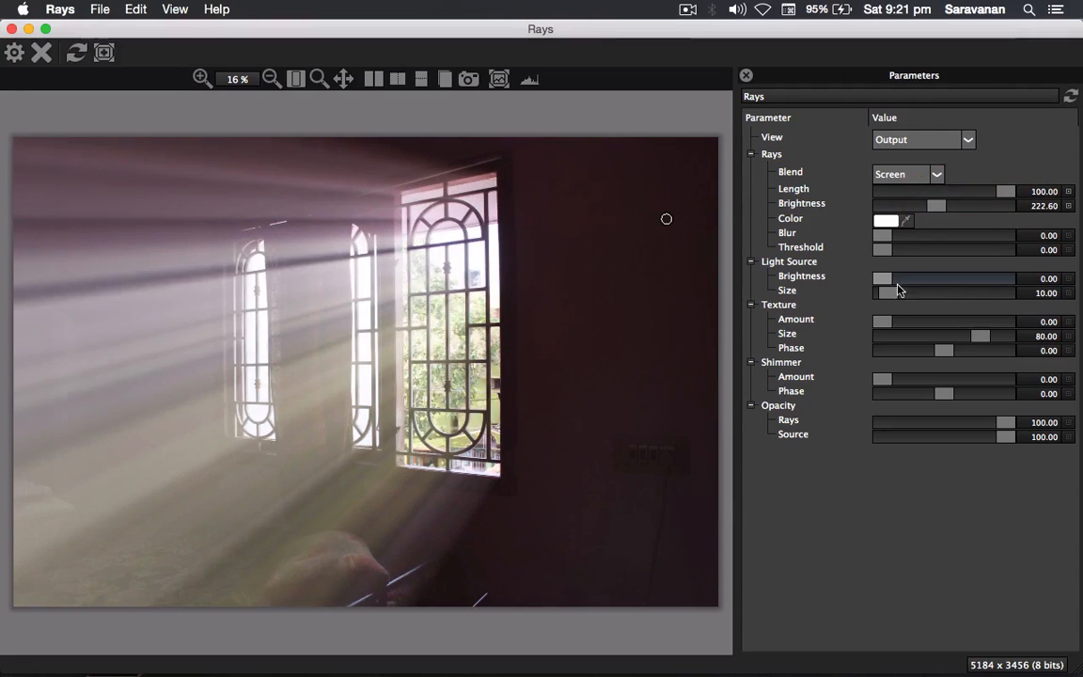
drag(882, 237, 921, 235)
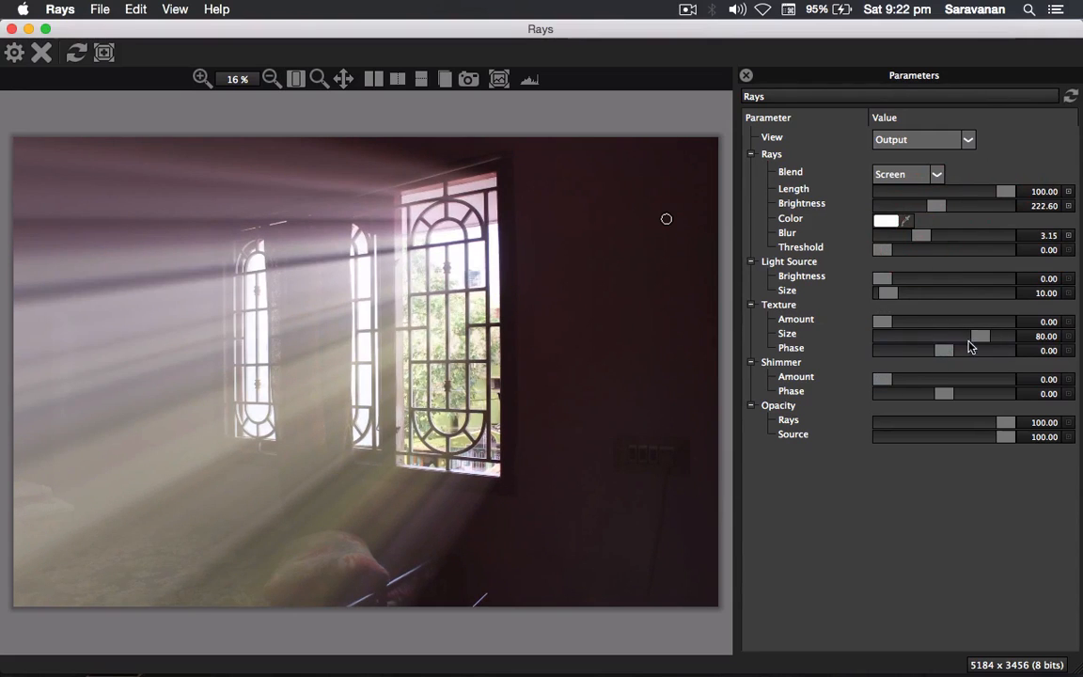
drag(979, 335, 952, 363)
mouse_move(882, 379)
mouse_down()
mouse_move(980, 382)
mouse_move(893, 394)
mouse_up()
drag(1004, 422, 977, 428)
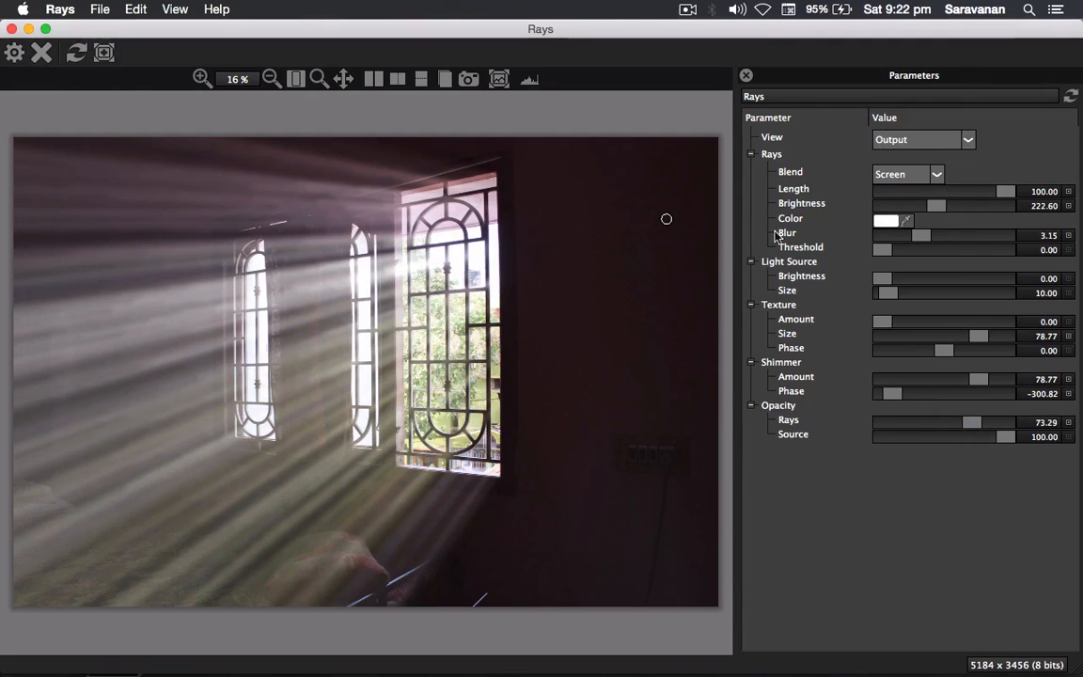
Try an orange tint and a pale yellow tint for the light rays
click(886, 221)
mouse_move(264, 384)
mouse_down()
mouse_move(229, 382)
mouse_move(310, 353)
mouse_move(290, 363)
mouse_move(304, 363)
mouse_up()
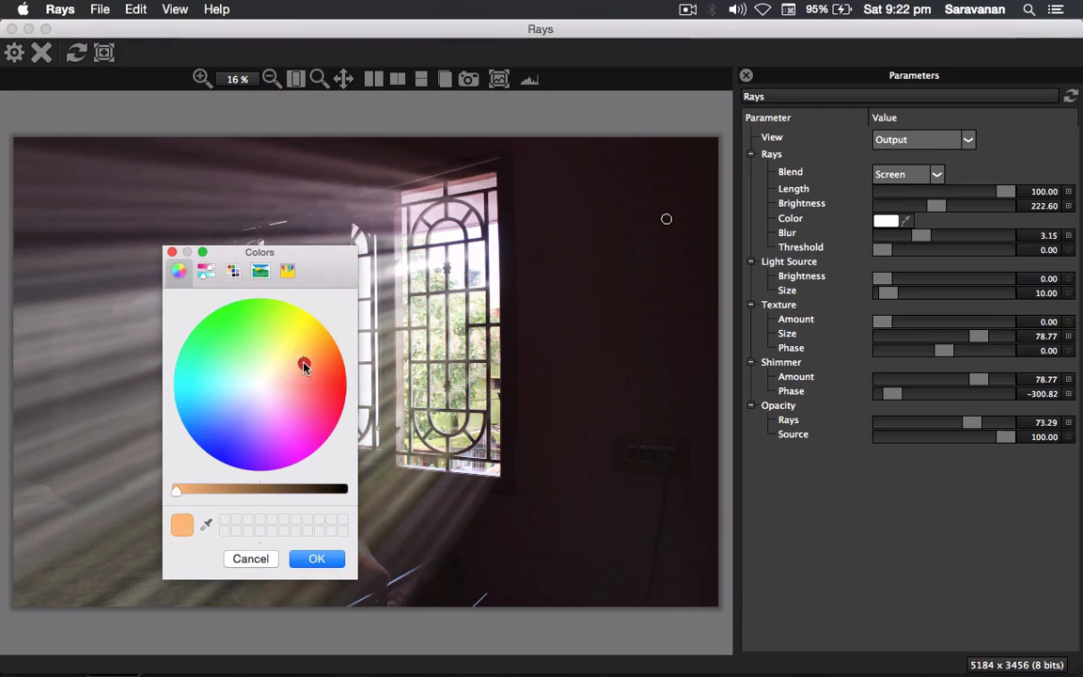
click(320, 560)
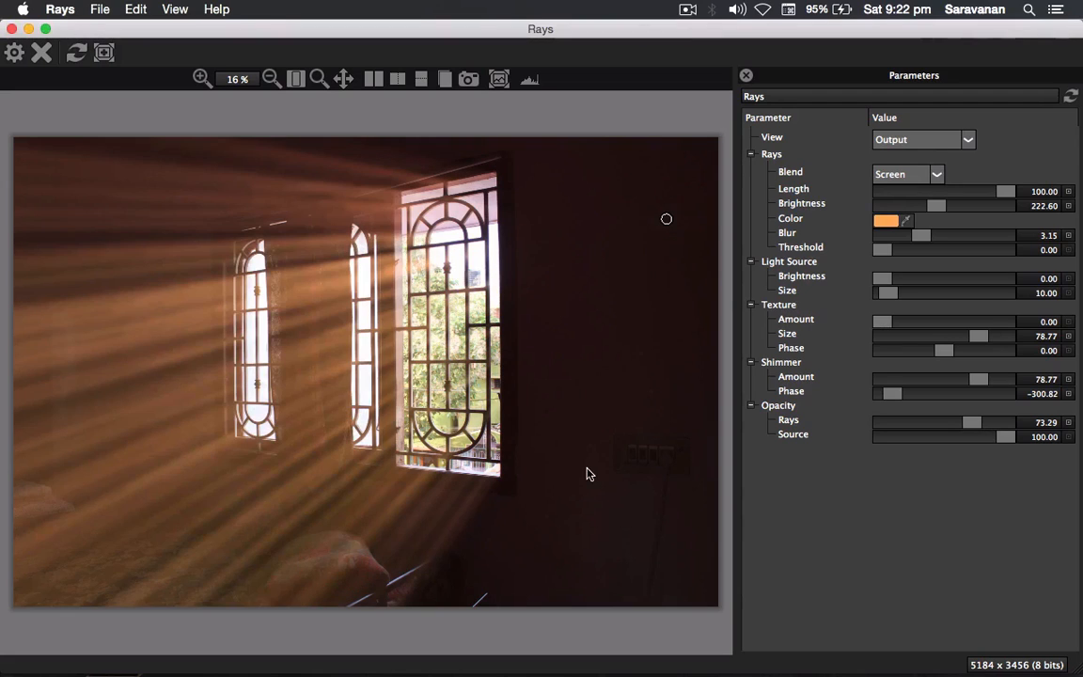
click(886, 220)
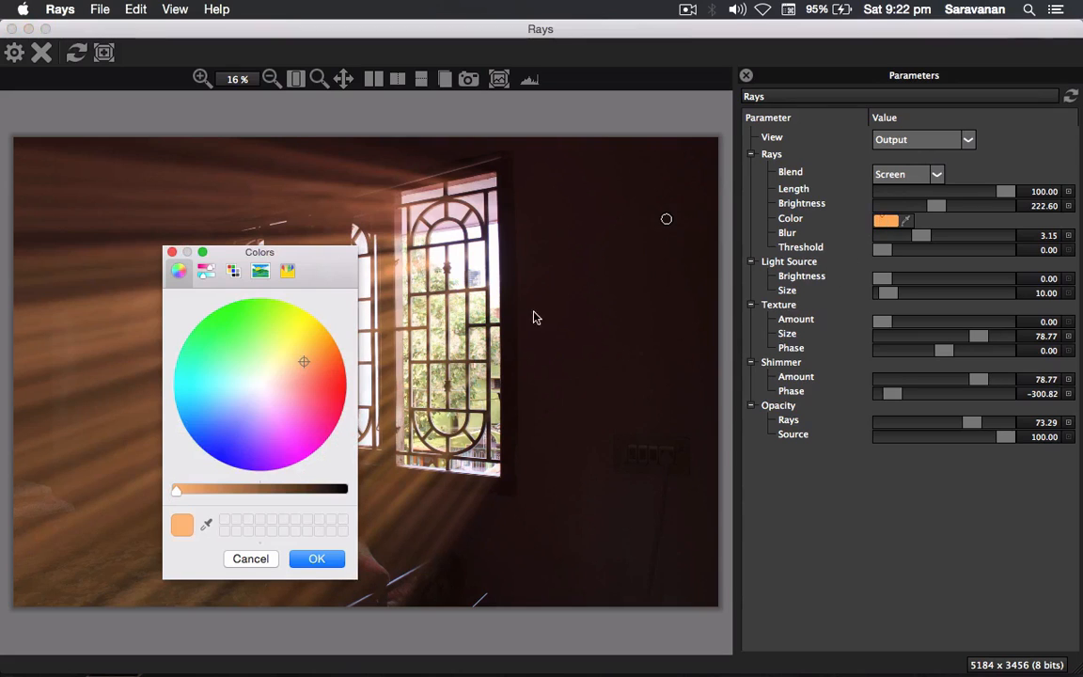
drag(305, 360, 278, 362)
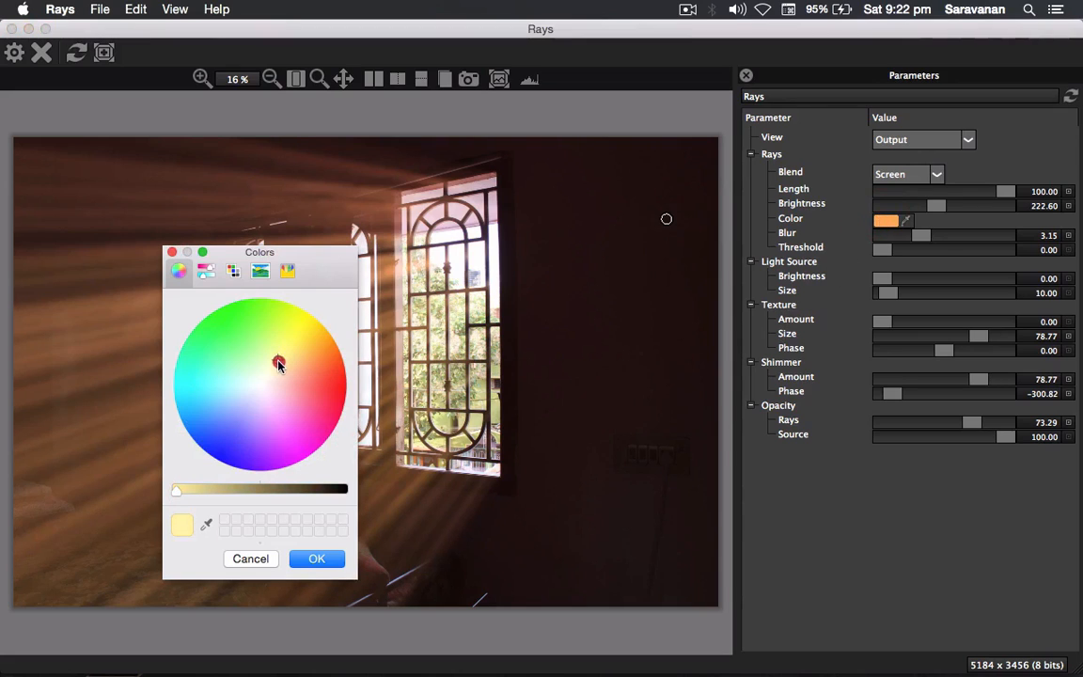
click(317, 558)
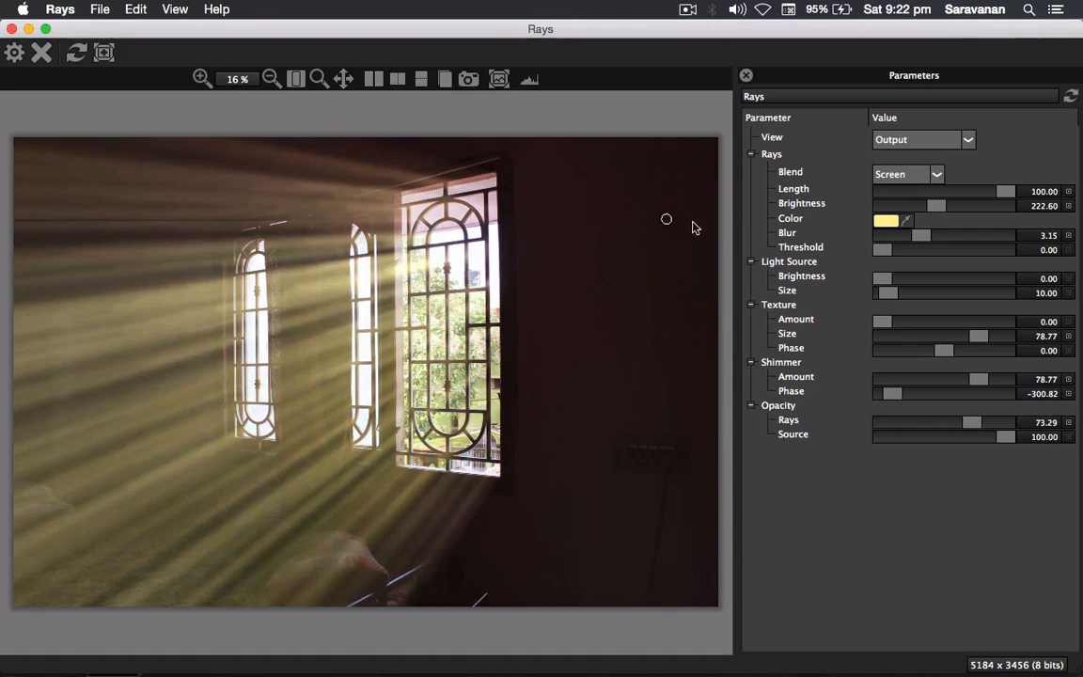
Set the ray color to pale blue and apply the Rays effect to Layer 1
click(885, 221)
click(238, 397)
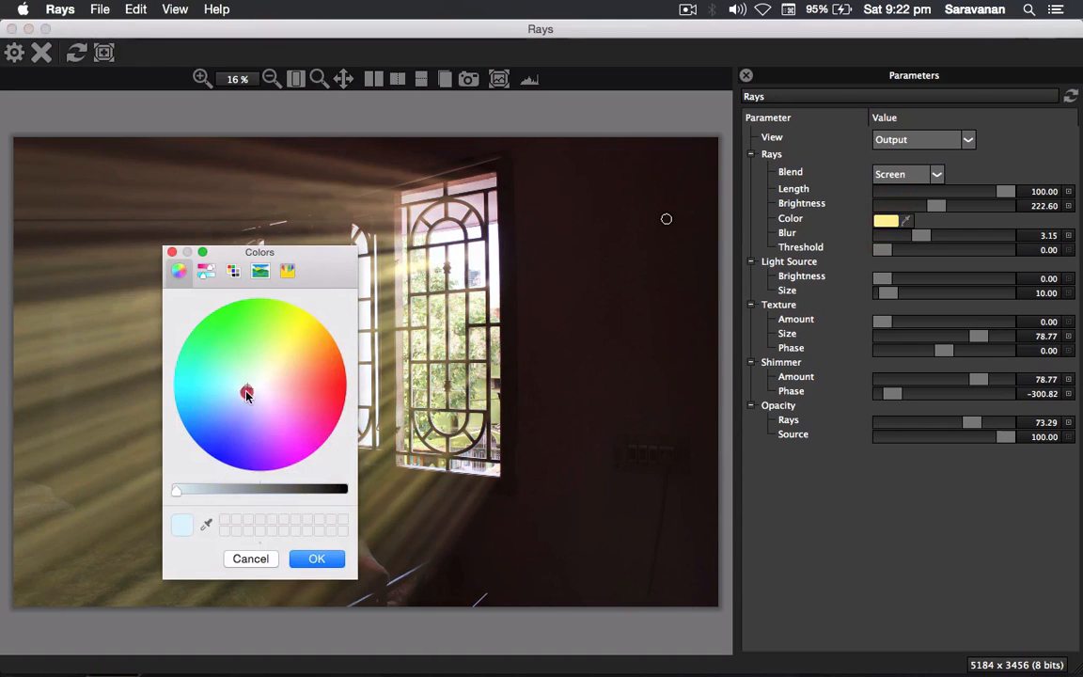
click(304, 559)
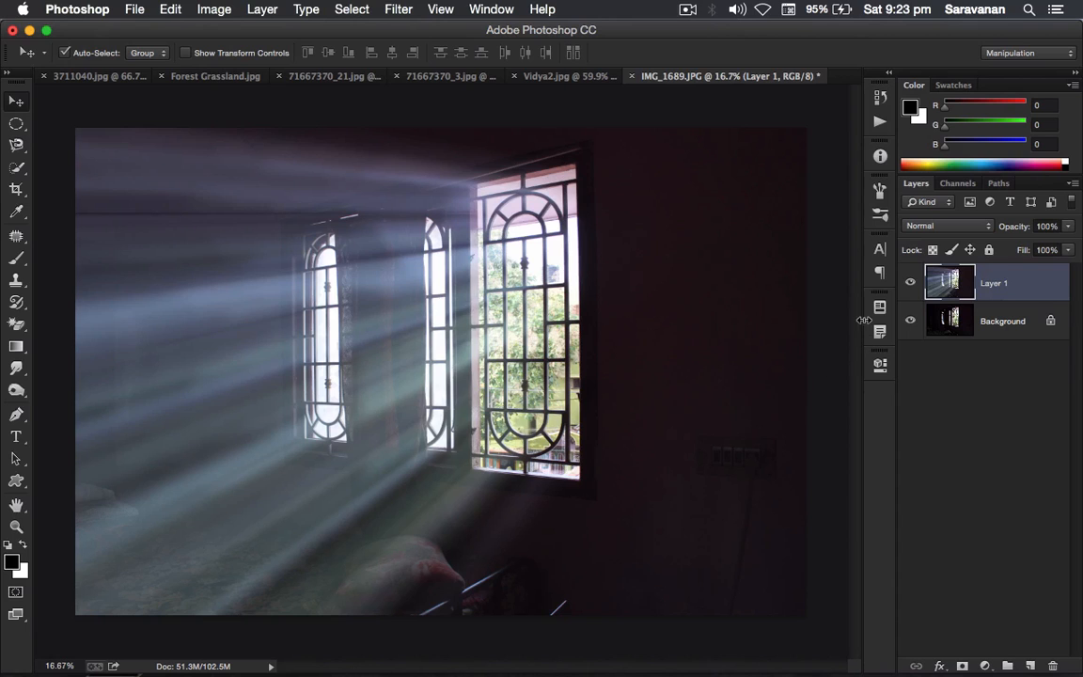
Compare the window photo with and without the rays layer, and close IMG_1689.JPG without saving
click(911, 284)
click(911, 283)
key(super+w)
click(475, 251)
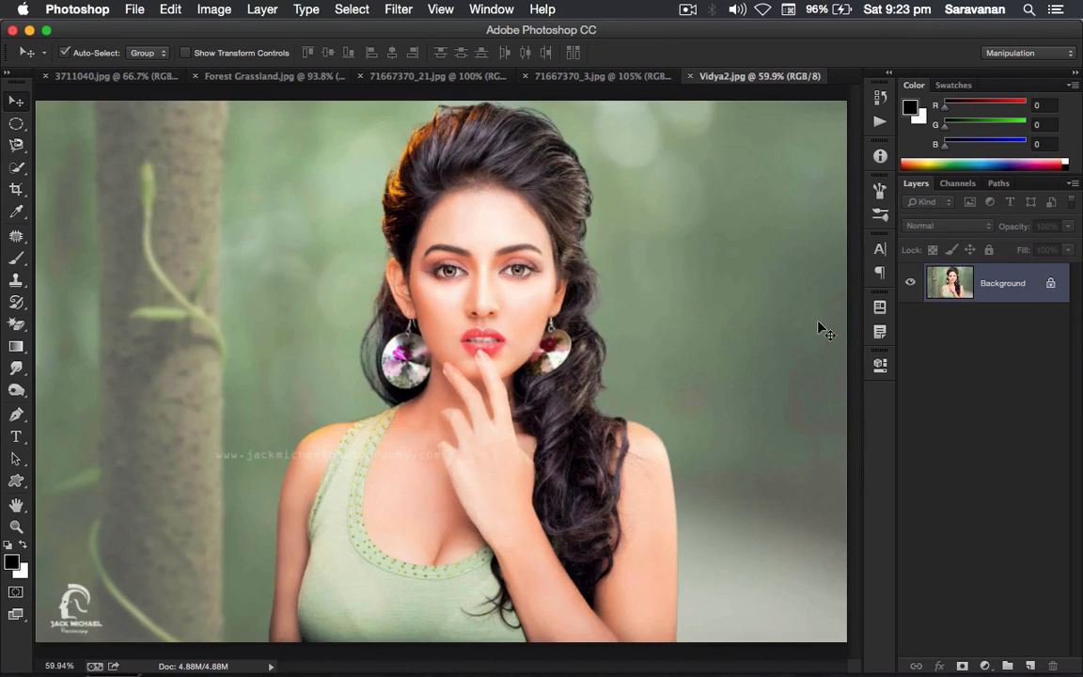
Duplicate the portrait's Background layer and run the Realistic Painting Effect action on it
click(957, 284)
key(super+j)
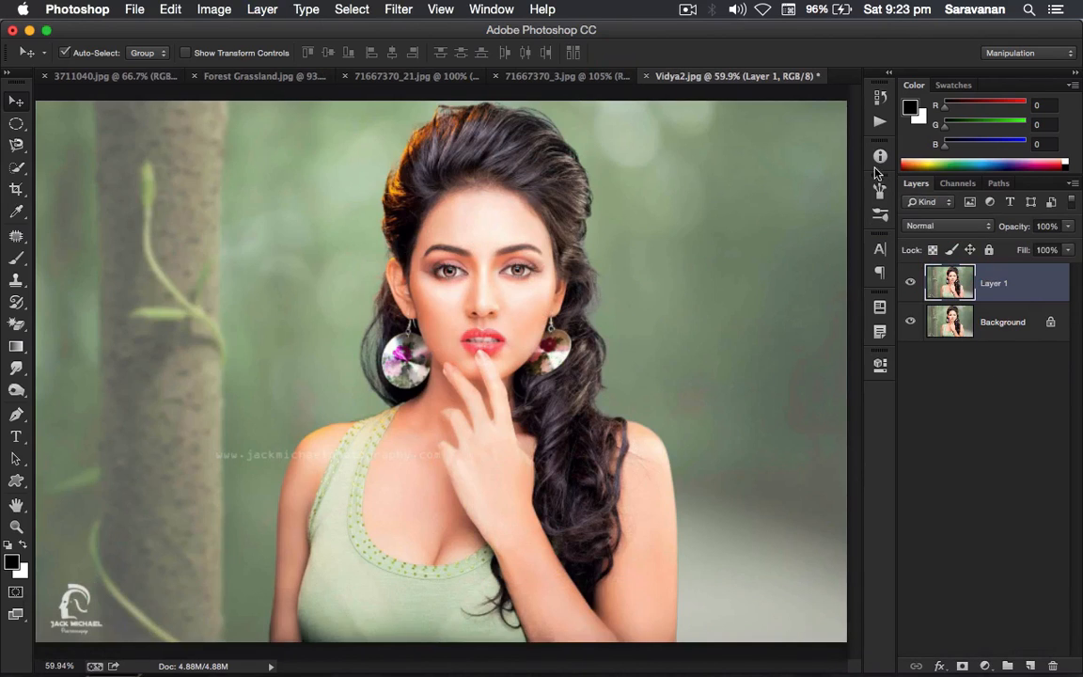
click(880, 120)
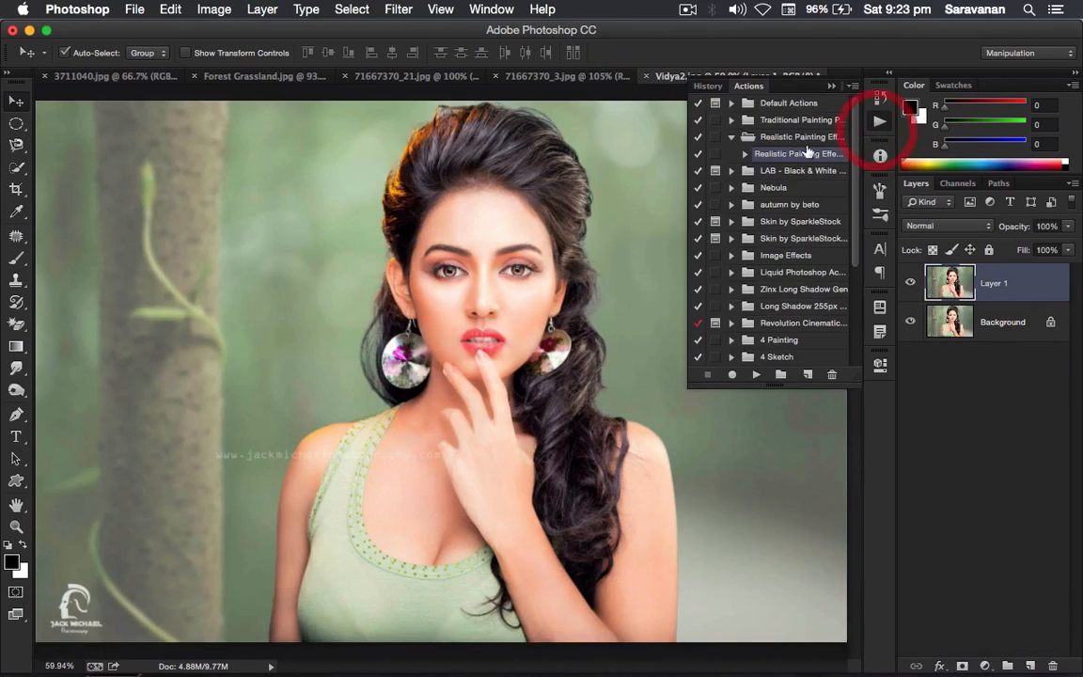
click(756, 374)
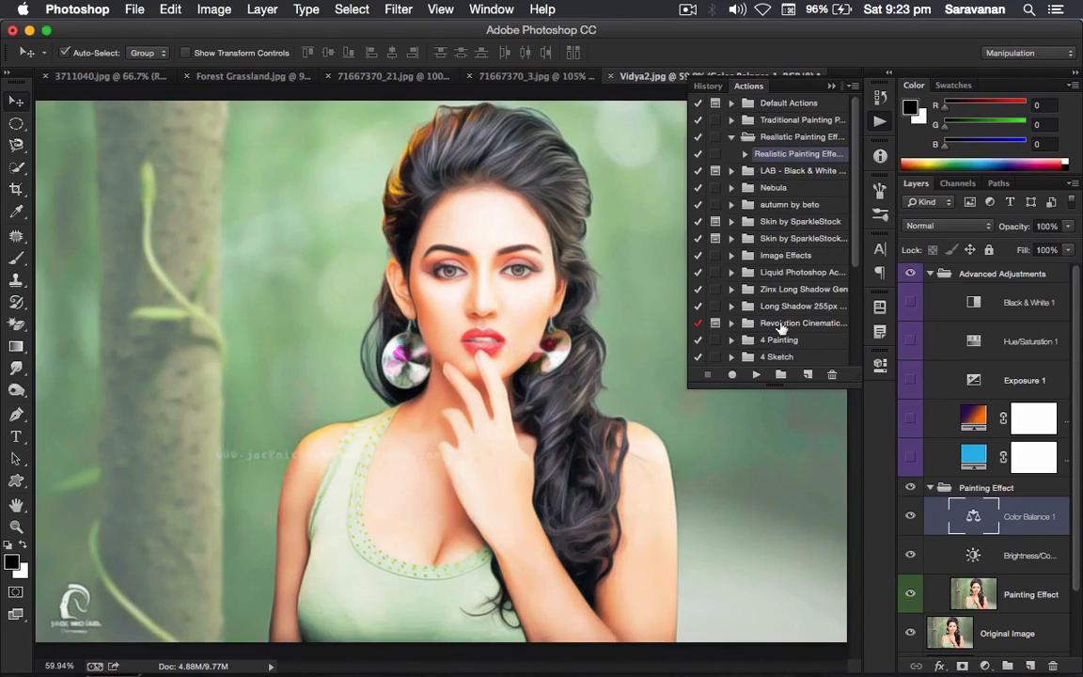
click(831, 85)
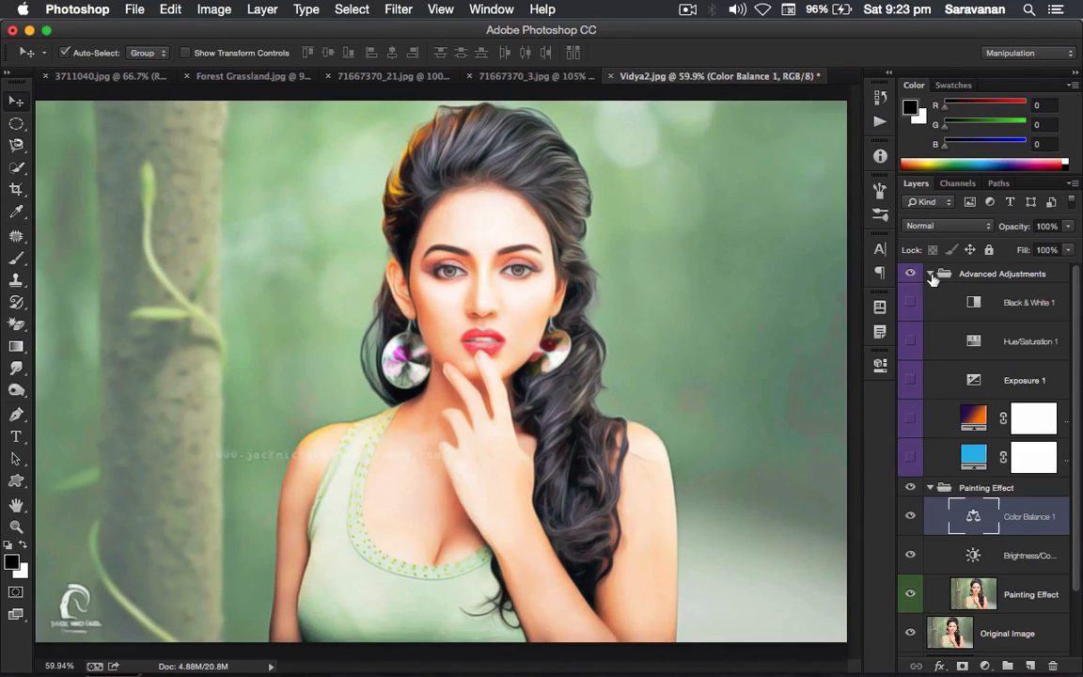
Delete the Advanced Adjustments group and hide the Color Balance 1 and Brightness/Contrast layers in the Painting Effect group
click(930, 274)
click(966, 275)
key(Delete)
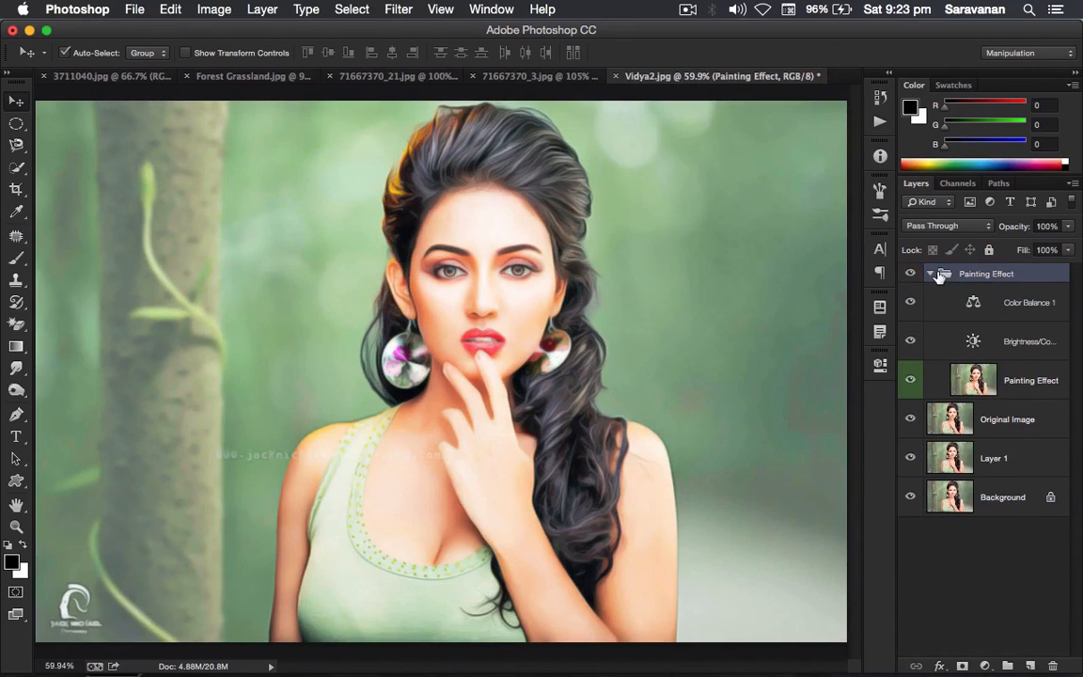
click(929, 274)
click(909, 342)
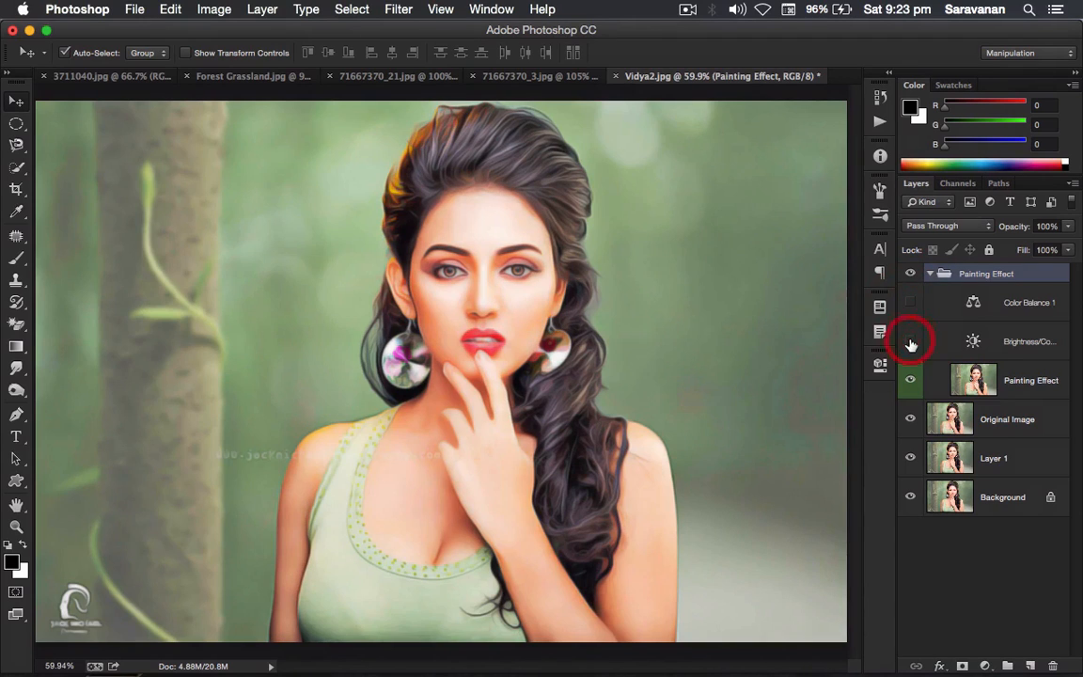
Delete the Brightness/Contrast and Color Balance 1 adjustment layers from the Painting Effect group
click(969, 342)
key(BackSpace)
click(973, 304)
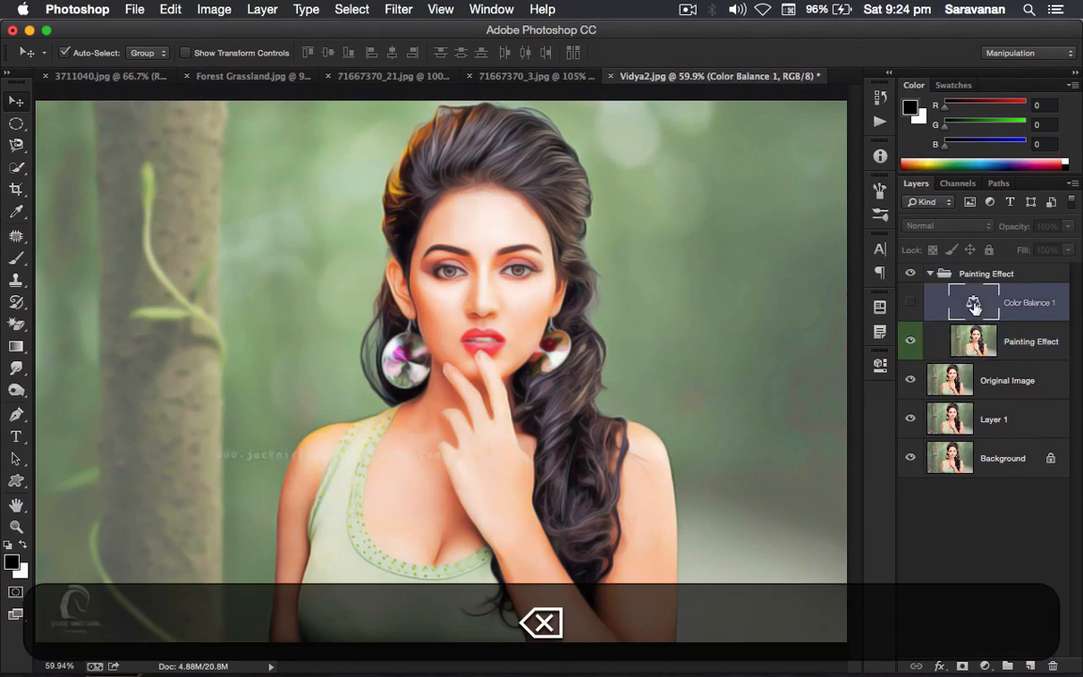
key(BackSpace)
key(BackSpace)
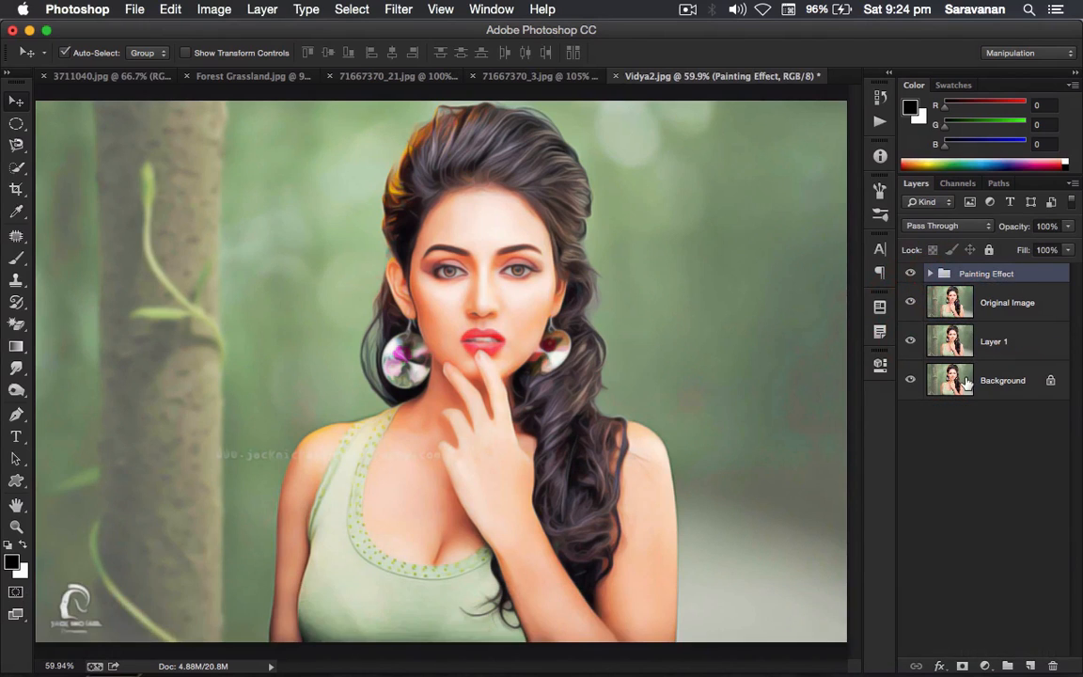
Delete the Background layer and Layer 1 beneath the Original Image layer
click(967, 381)
key(BackSpace)
key(BackSpace)
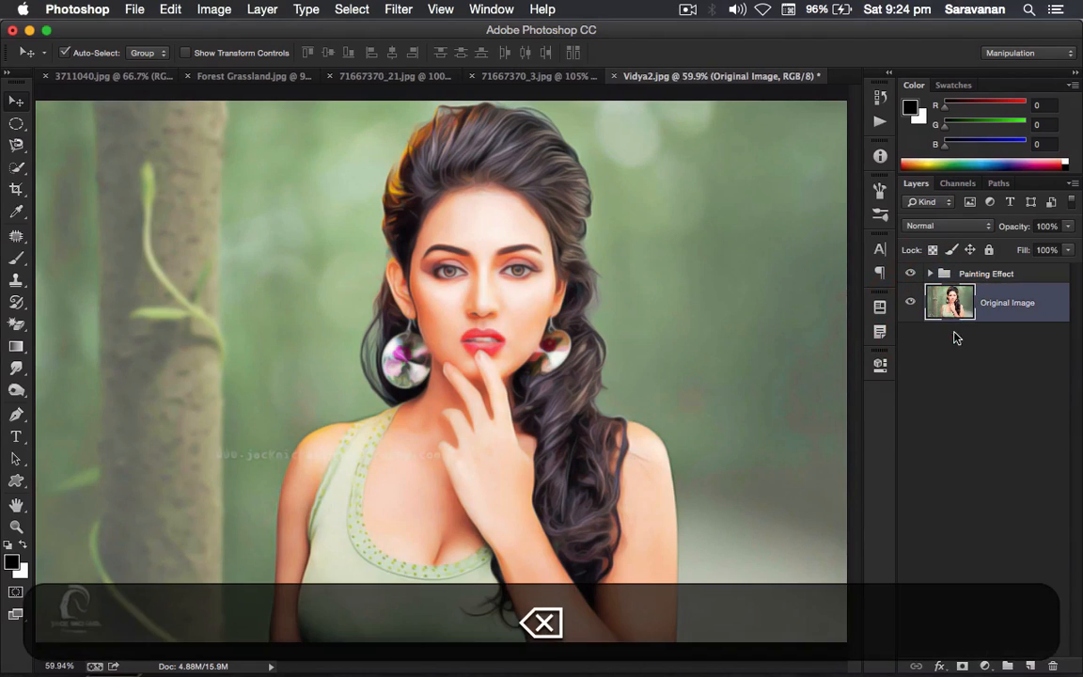
Merge the Painting Effect group into a single layer and compare the portrait with and without it
click(953, 273)
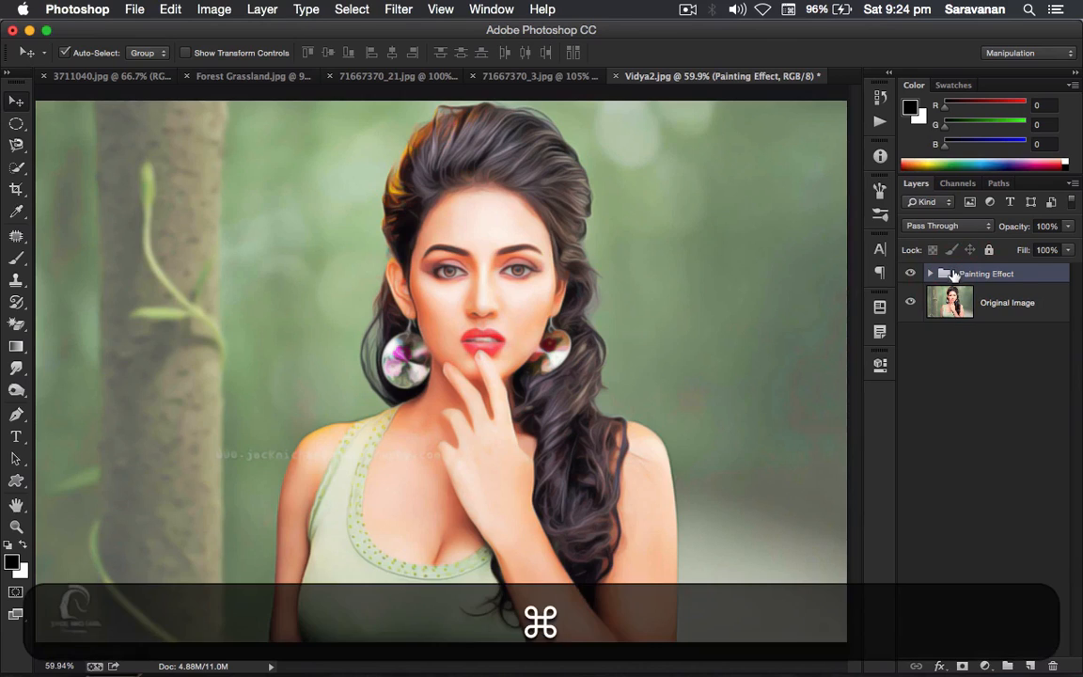
key(super+e)
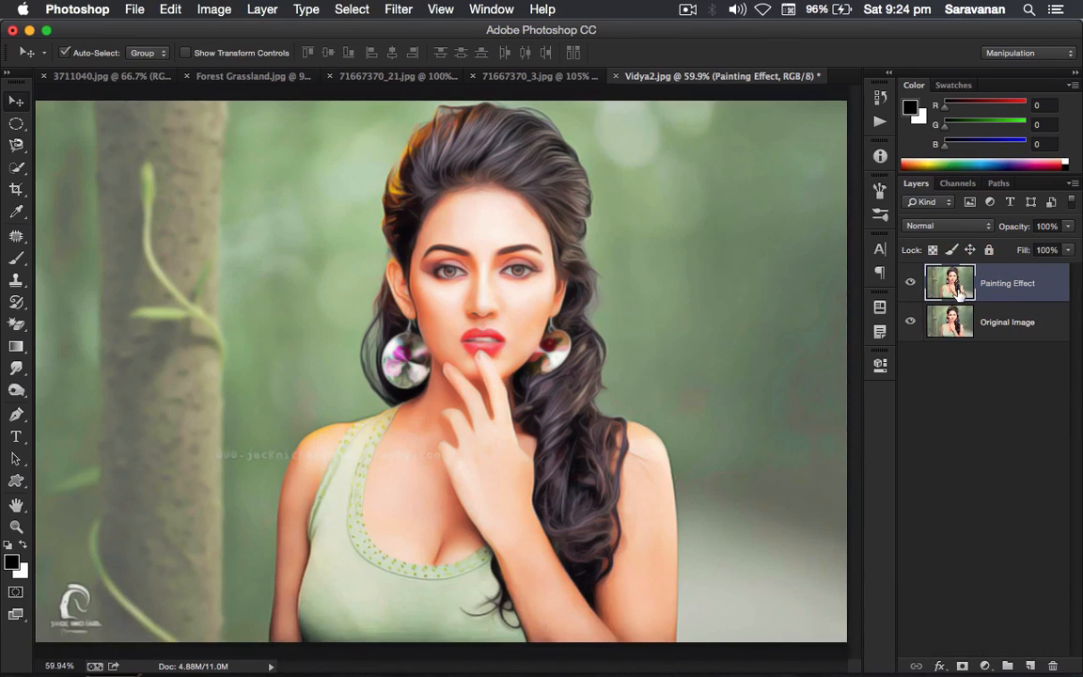
click(910, 286)
click(910, 286)
Darken the Painting Effect layer with Levels, setting the midtone input level to 0.59
click(948, 286)
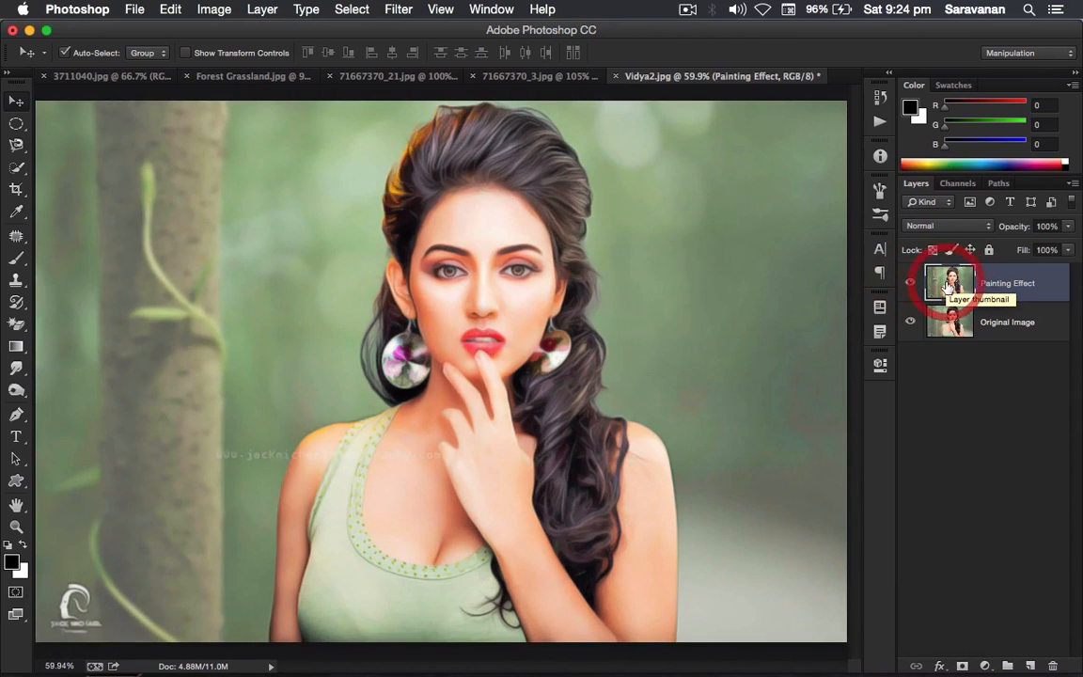
key(super+l)
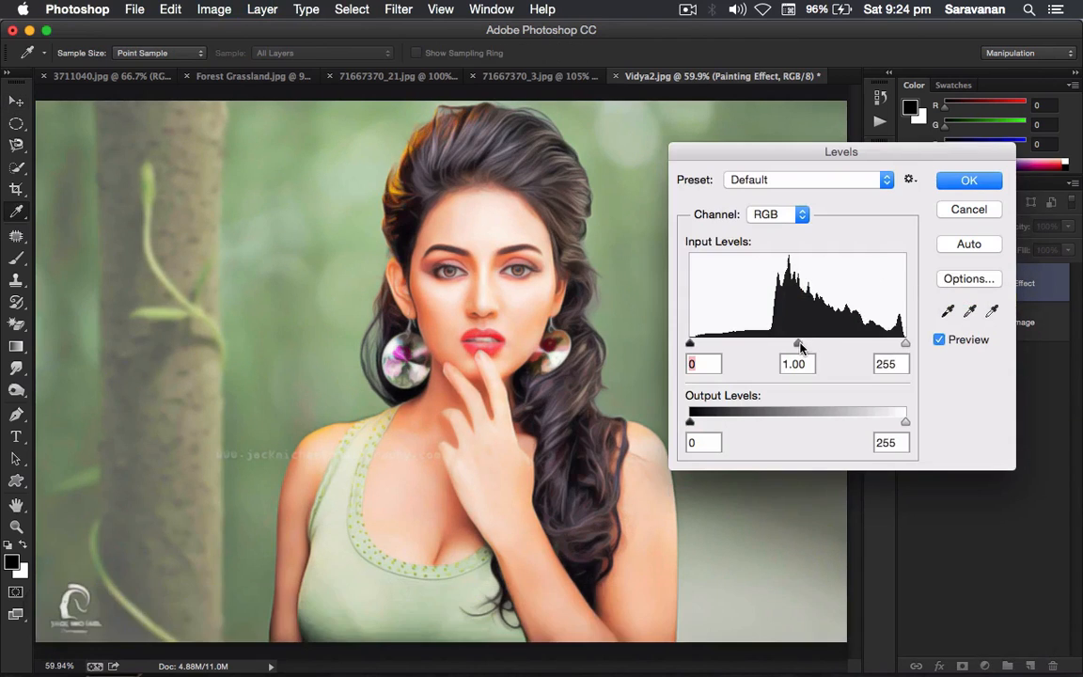
drag(800, 348, 830, 347)
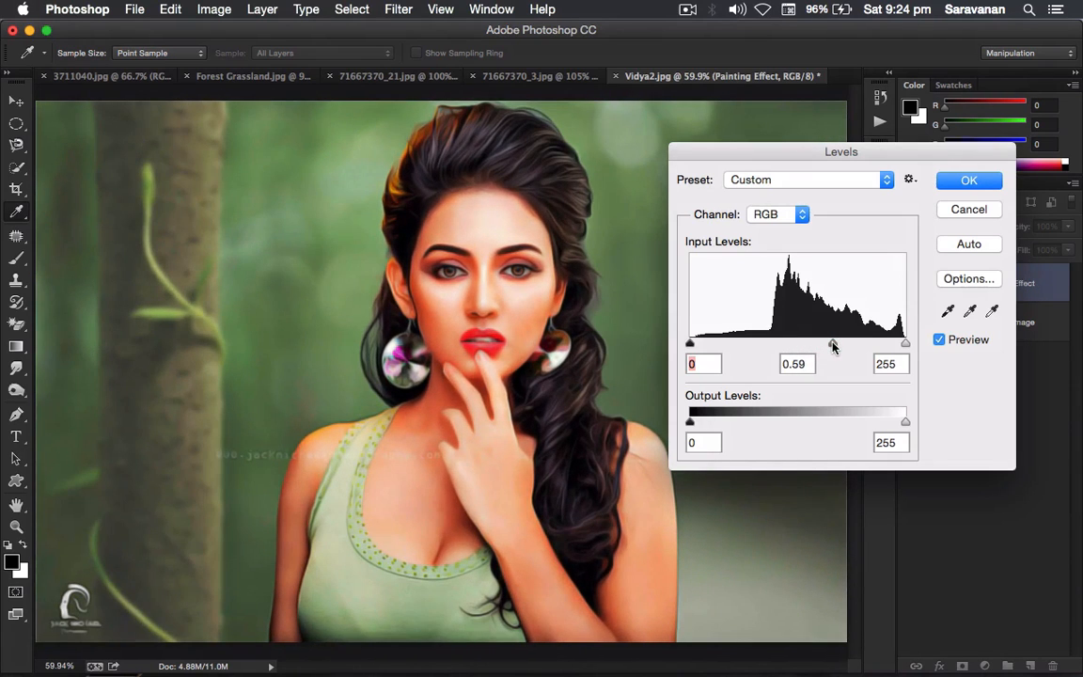
click(968, 179)
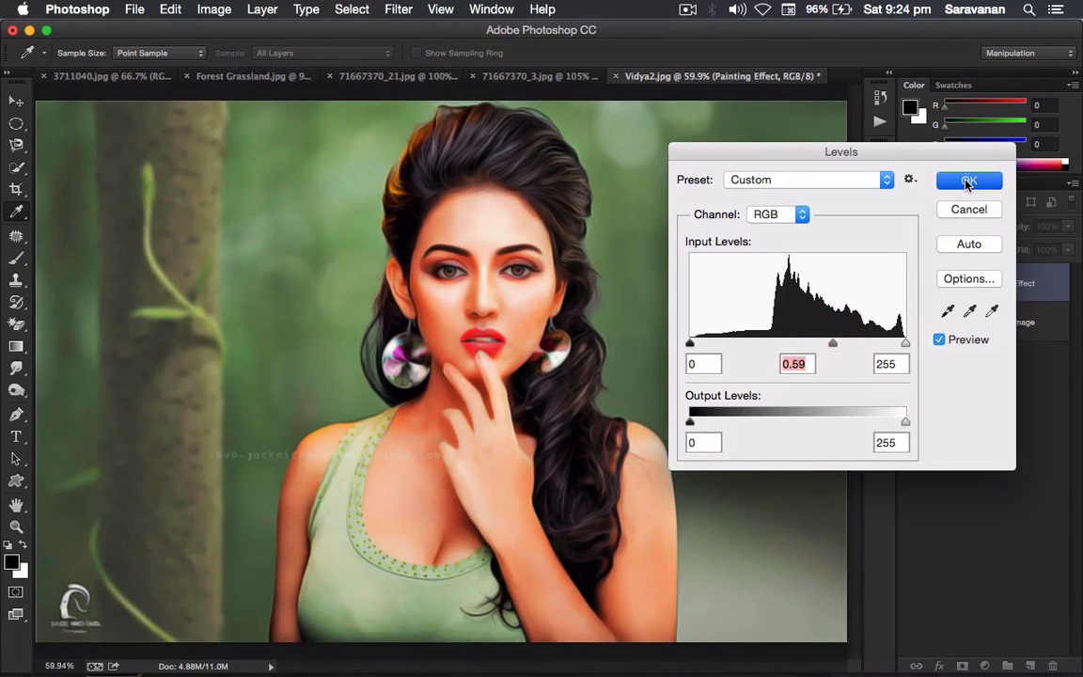
Add a layer mask to the Painting Effect layer and brush black over the woman's face, hand, arms and upper body
click(962, 666)
key(b)
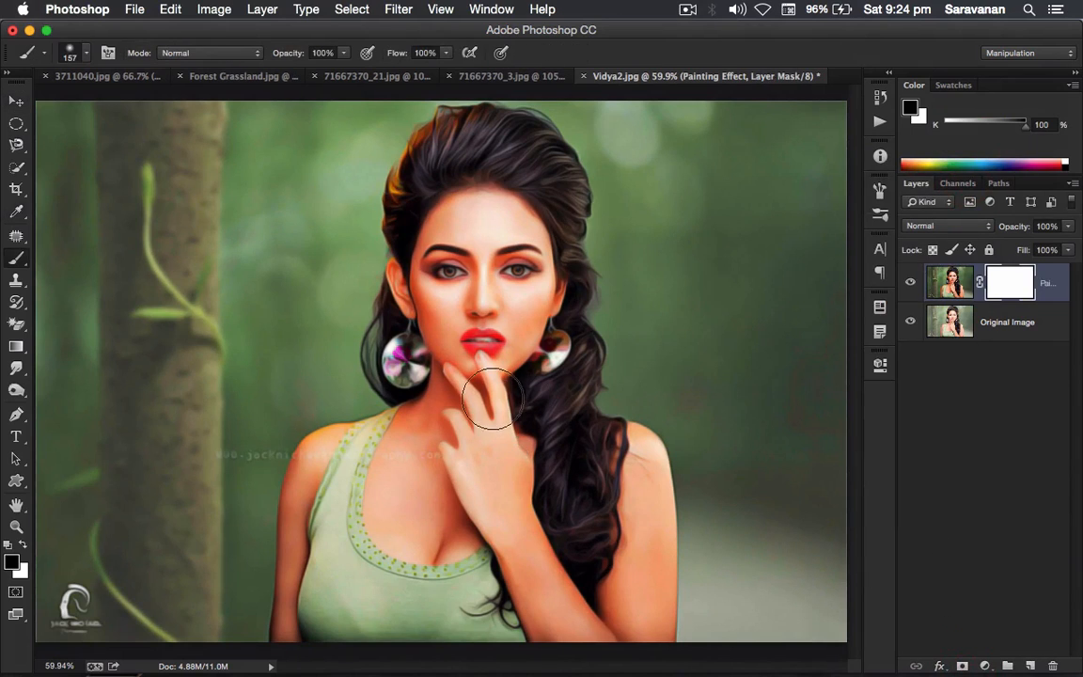
mouse_move(495, 370)
mouse_down()
mouse_move(476, 306)
mouse_move(459, 344)
mouse_move(428, 279)
mouse_move(449, 229)
mouse_move(469, 217)
mouse_move(511, 235)
mouse_move(518, 272)
mouse_move(507, 363)
mouse_move(466, 363)
mouse_move(450, 336)
mouse_move(475, 376)
mouse_move(479, 441)
mouse_move(557, 628)
mouse_move(597, 660)
mouse_move(643, 618)
mouse_move(642, 453)
mouse_move(653, 520)
mouse_move(624, 630)
mouse_move(534, 627)
mouse_move(487, 567)
mouse_move(396, 496)
mouse_move(386, 446)
mouse_move(431, 412)
mouse_move(332, 465)
mouse_move(293, 628)
mouse_move(309, 503)
mouse_move(343, 450)
mouse_up()
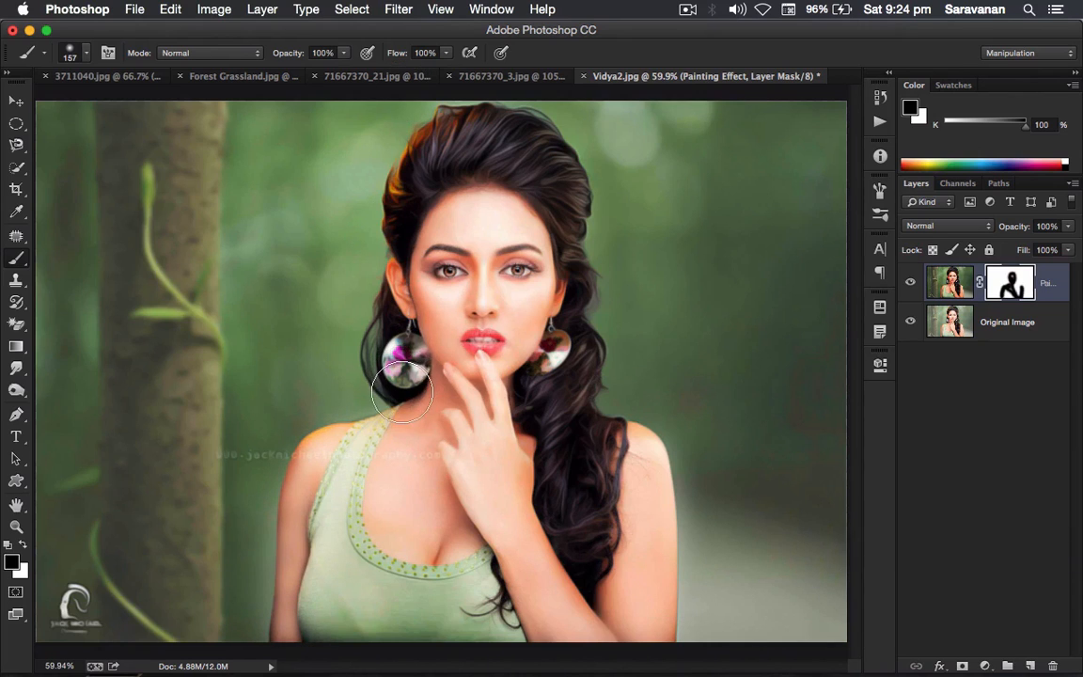
key(v)
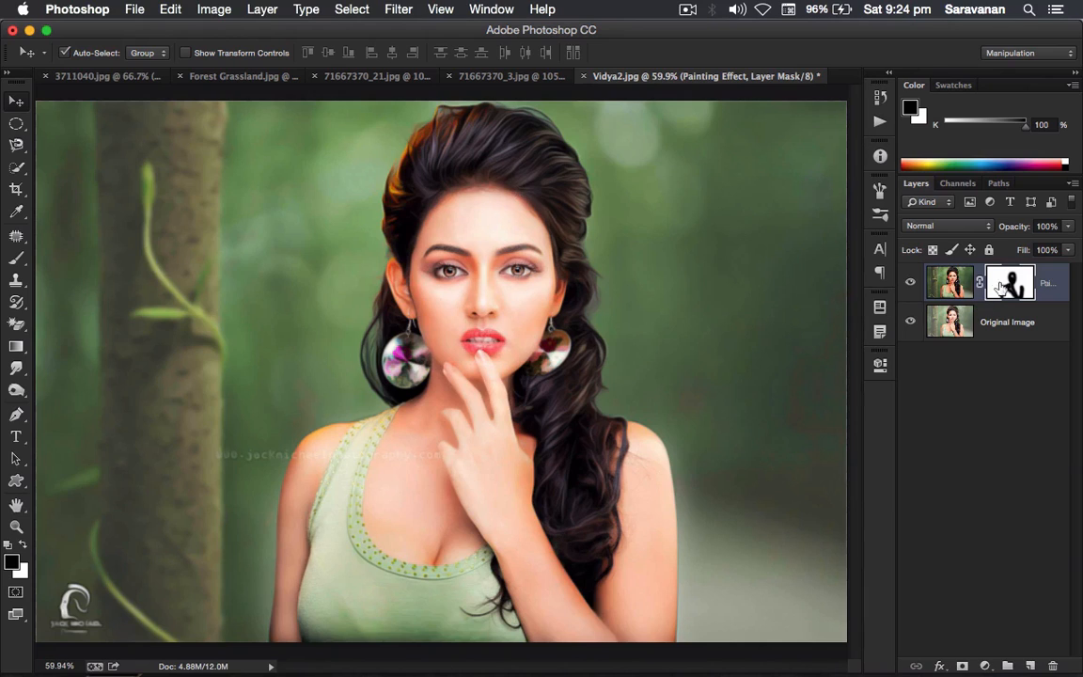
Stamp all visible layers into a new layer on top and delete the masked Painting Effect layer
key(super)
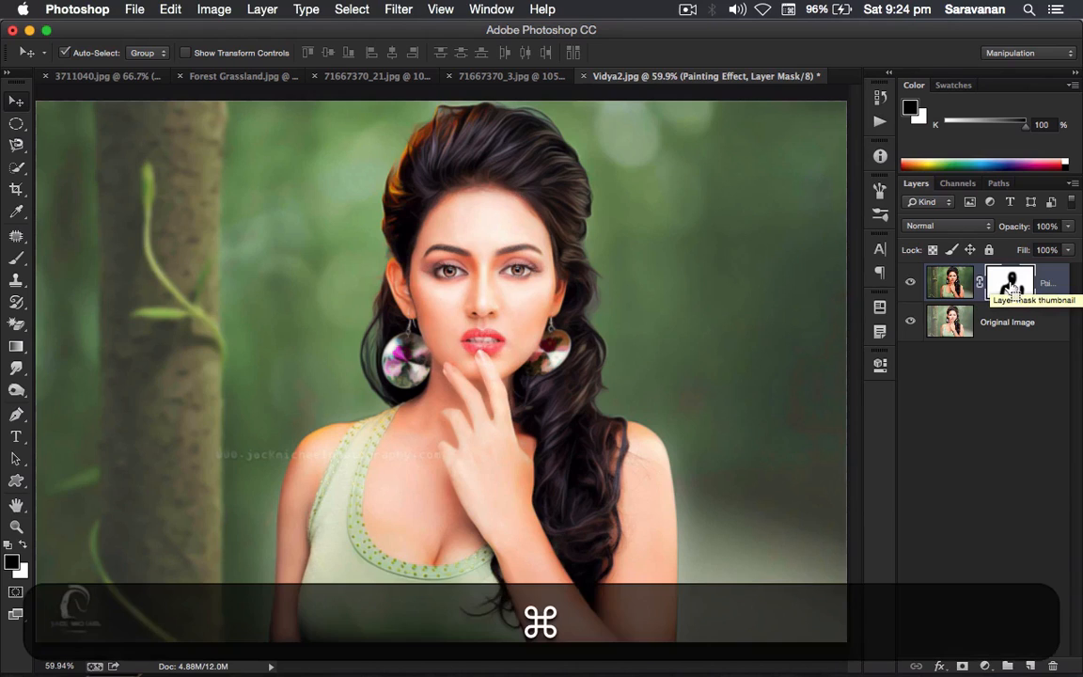
key(super+alt+shift+e)
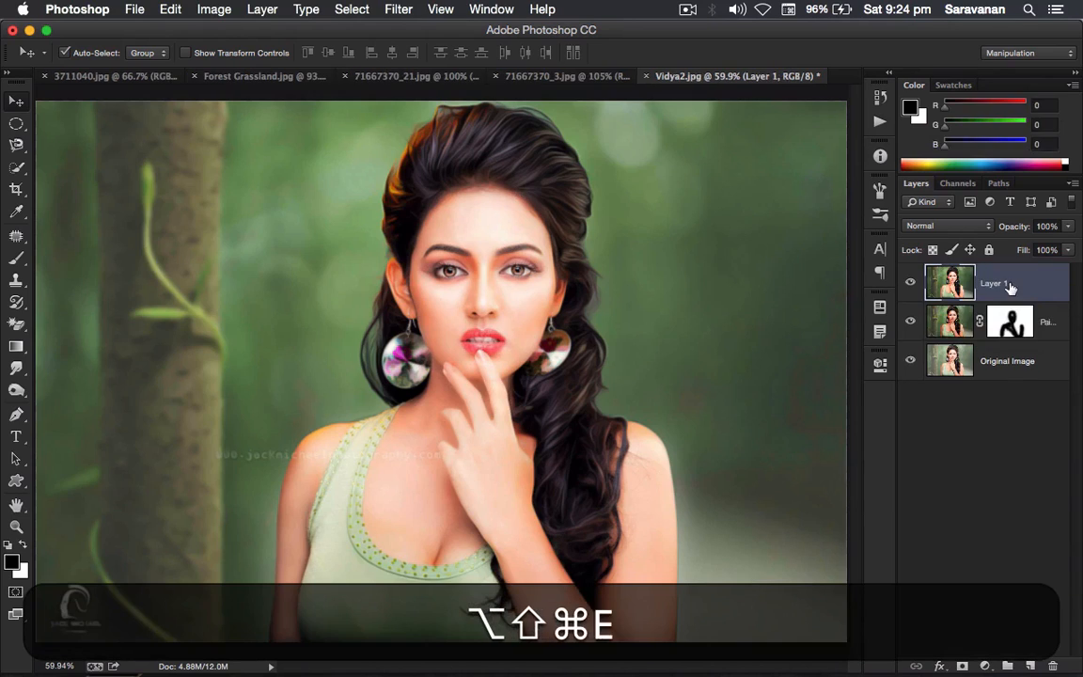
click(953, 322)
key(BackSpace)
click(949, 283)
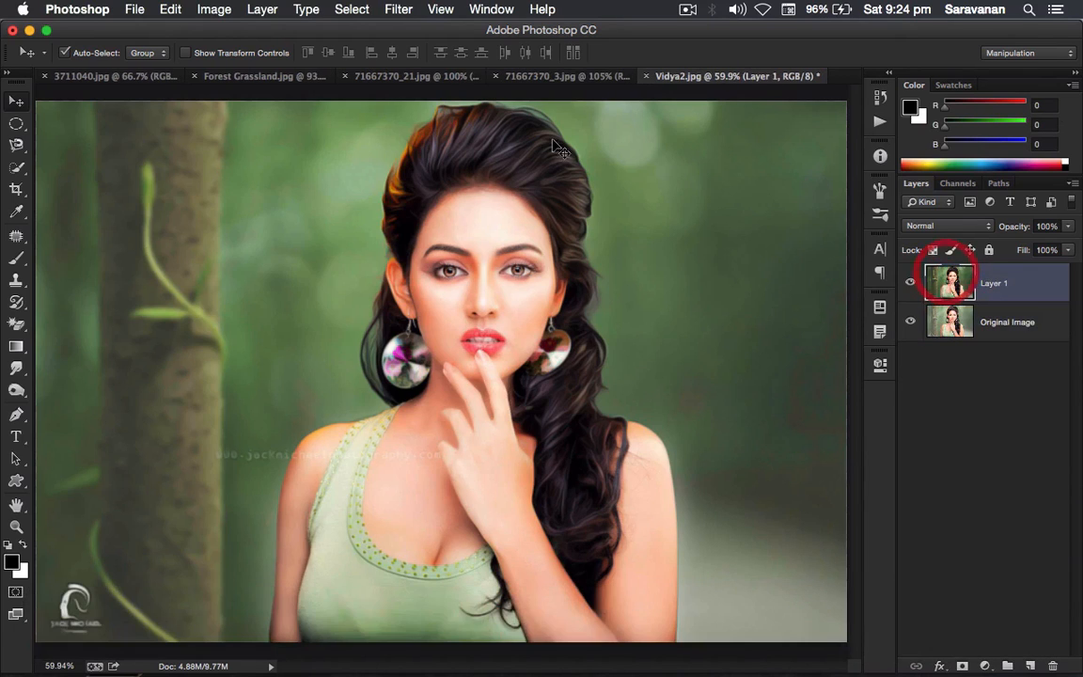
Open Knoll Light Factory on Layer 1, choose the 85mm preset and place the flare on the vine's upper tip
click(388, 10)
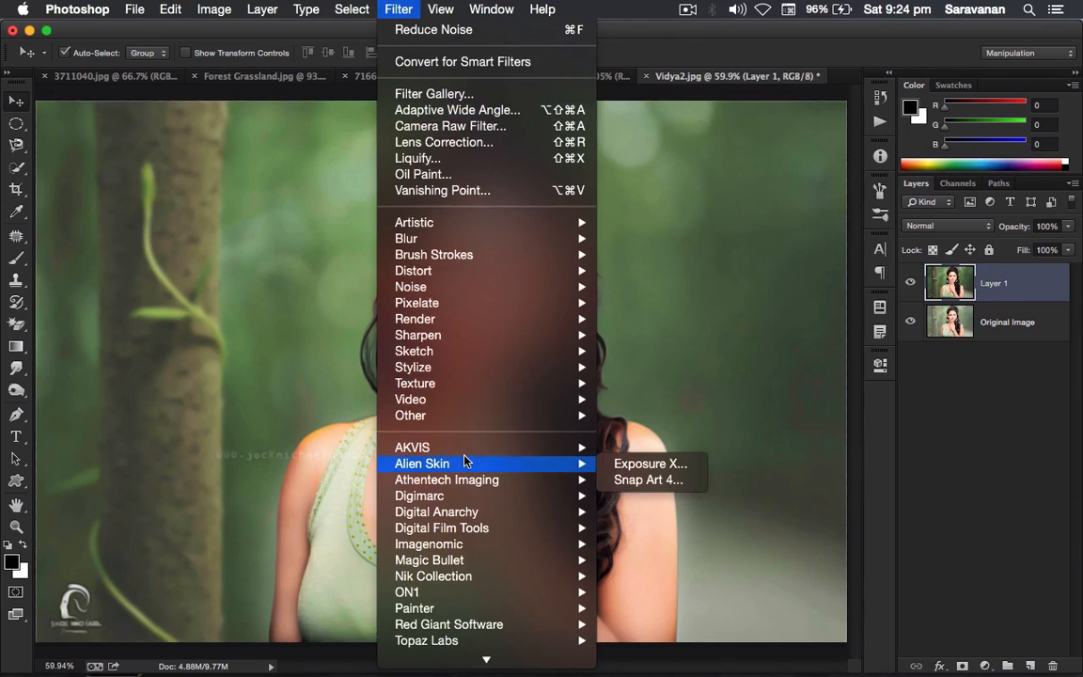
mouse_move(461, 624)
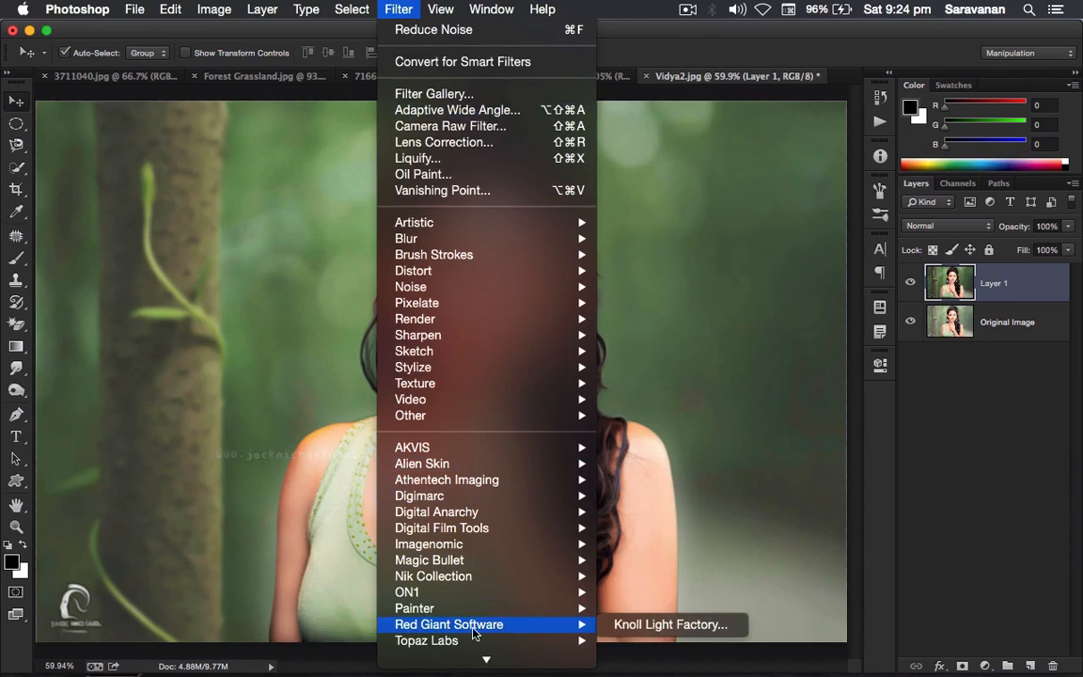
click(678, 626)
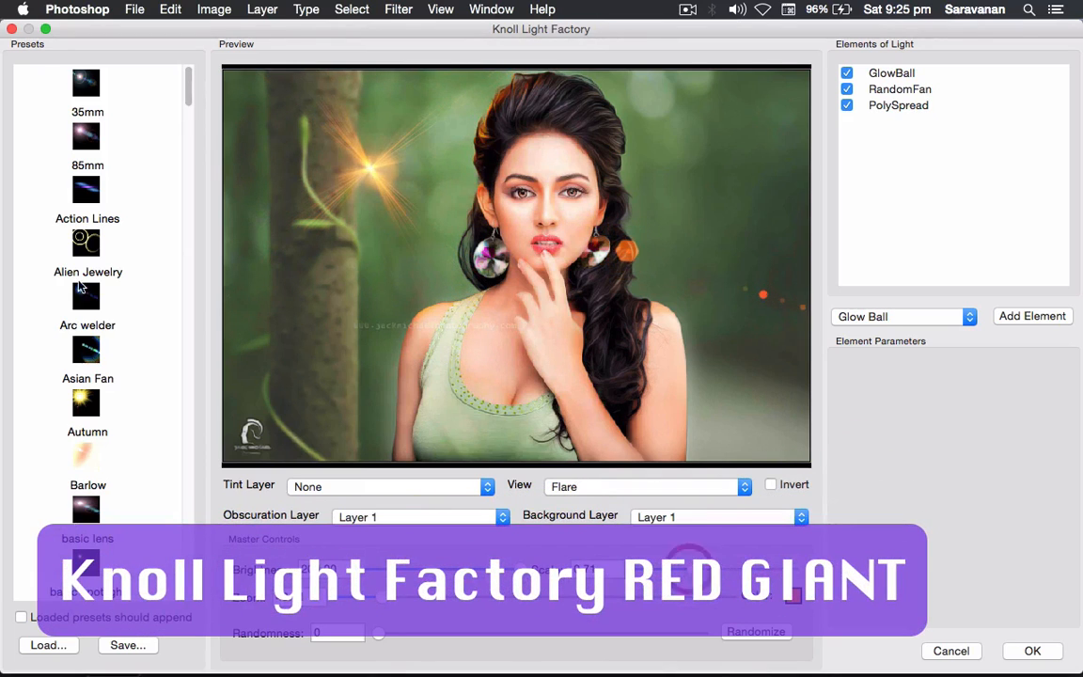
click(87, 141)
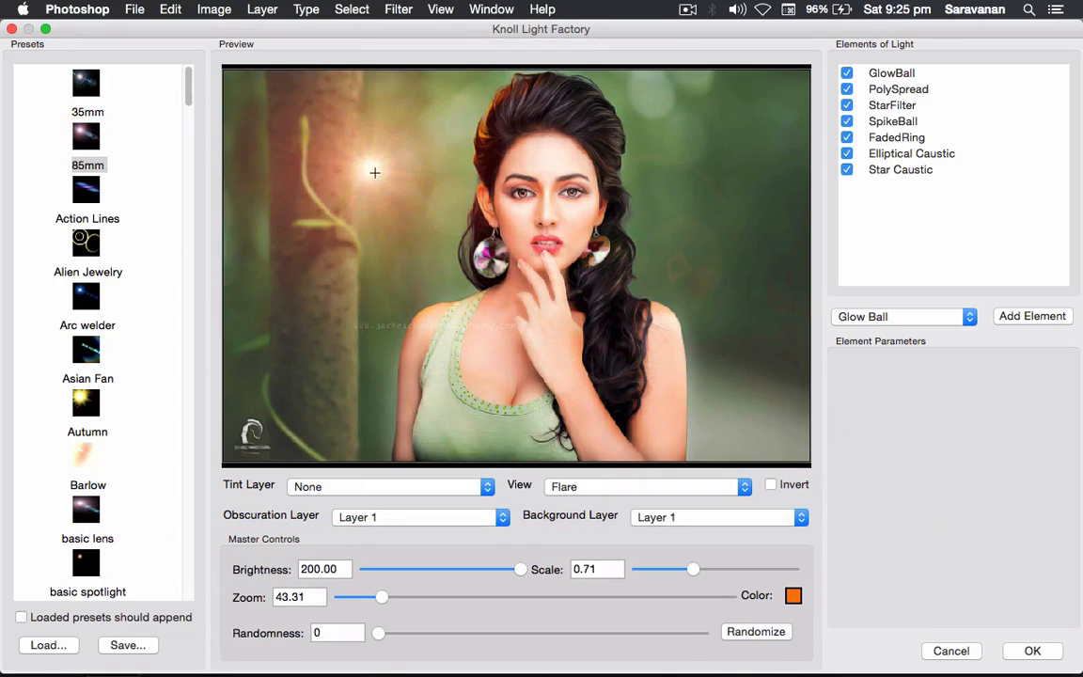
drag(375, 172, 305, 127)
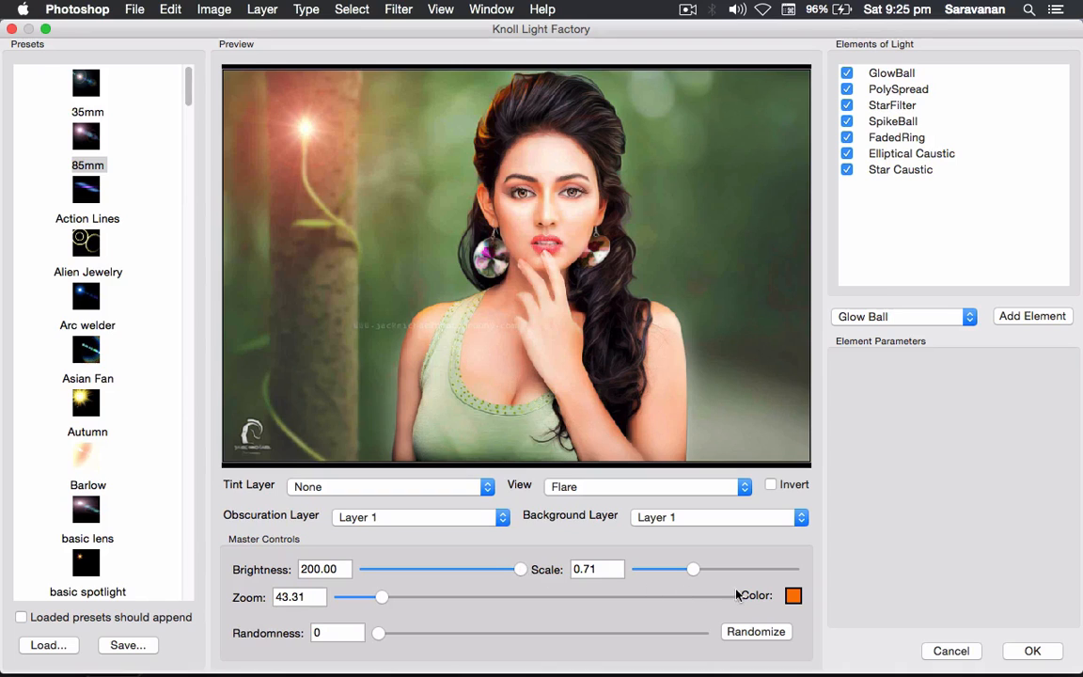
Change the flare's color to bright green
click(792, 597)
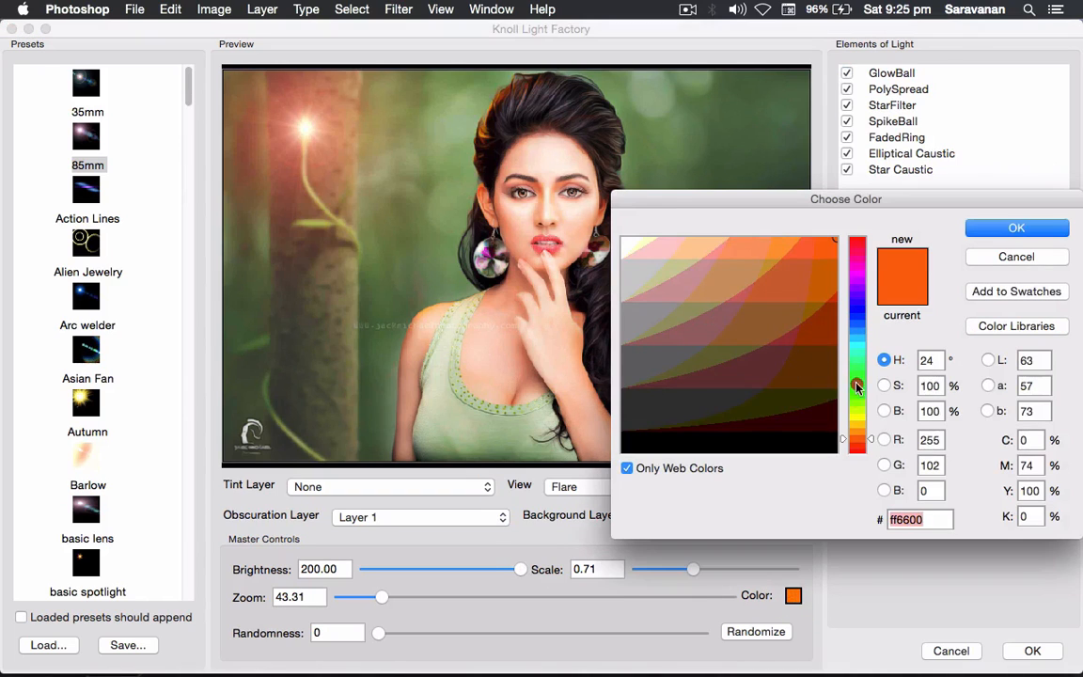
drag(856, 379, 856, 389)
key(Return)
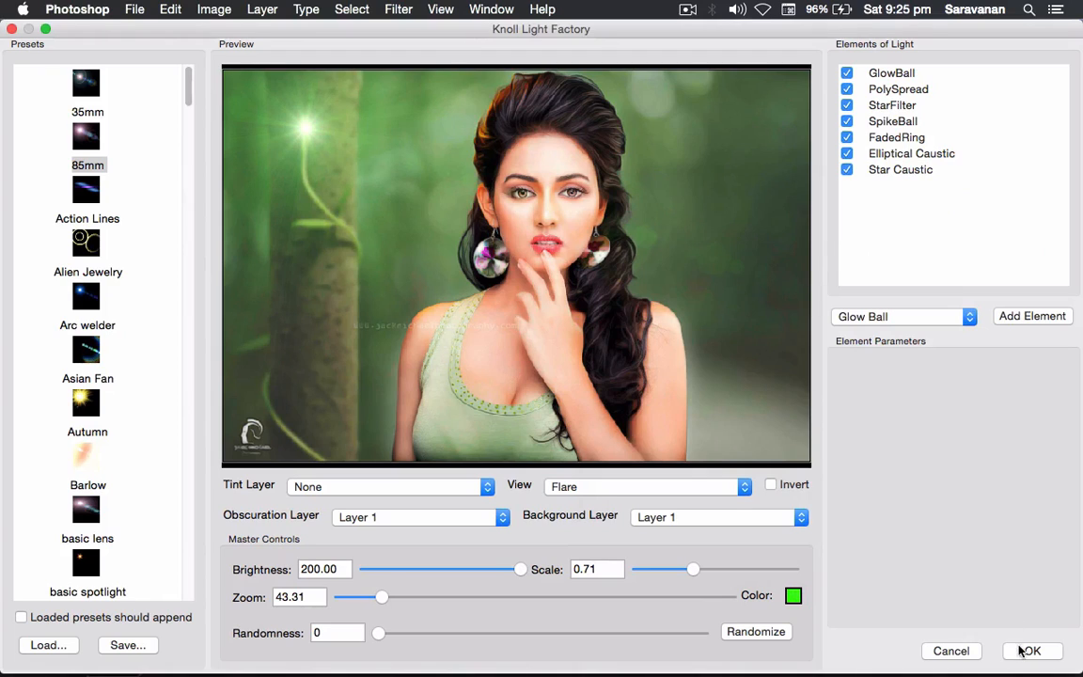
Examine the available background, obscuration and tint layer choices and the view modes for the flare
click(675, 518)
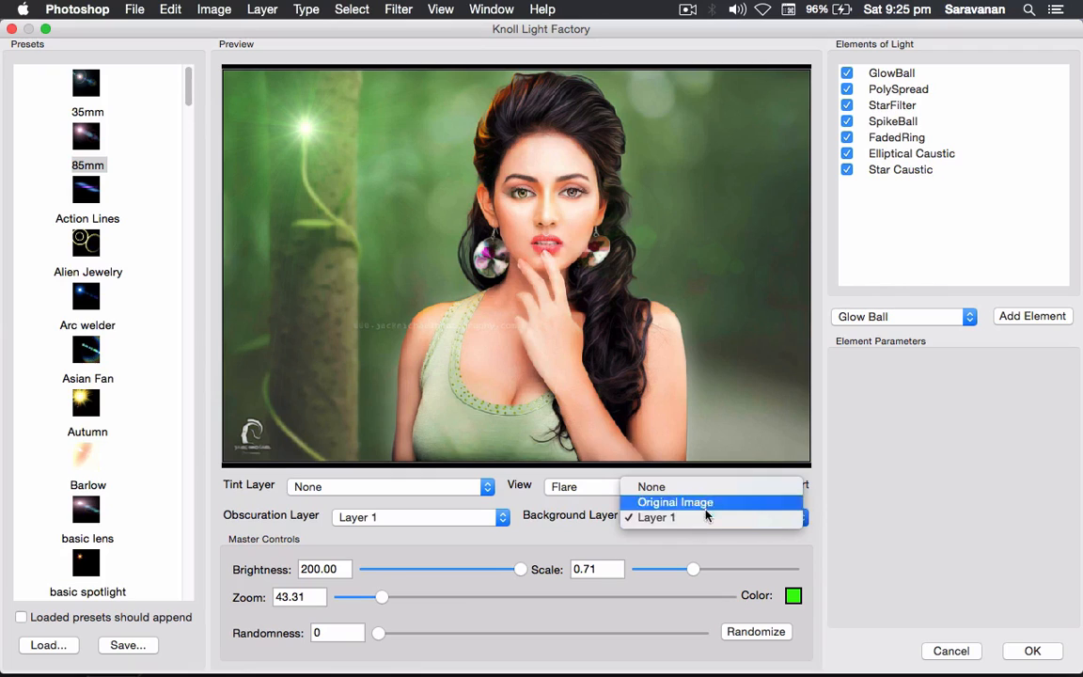
click(708, 540)
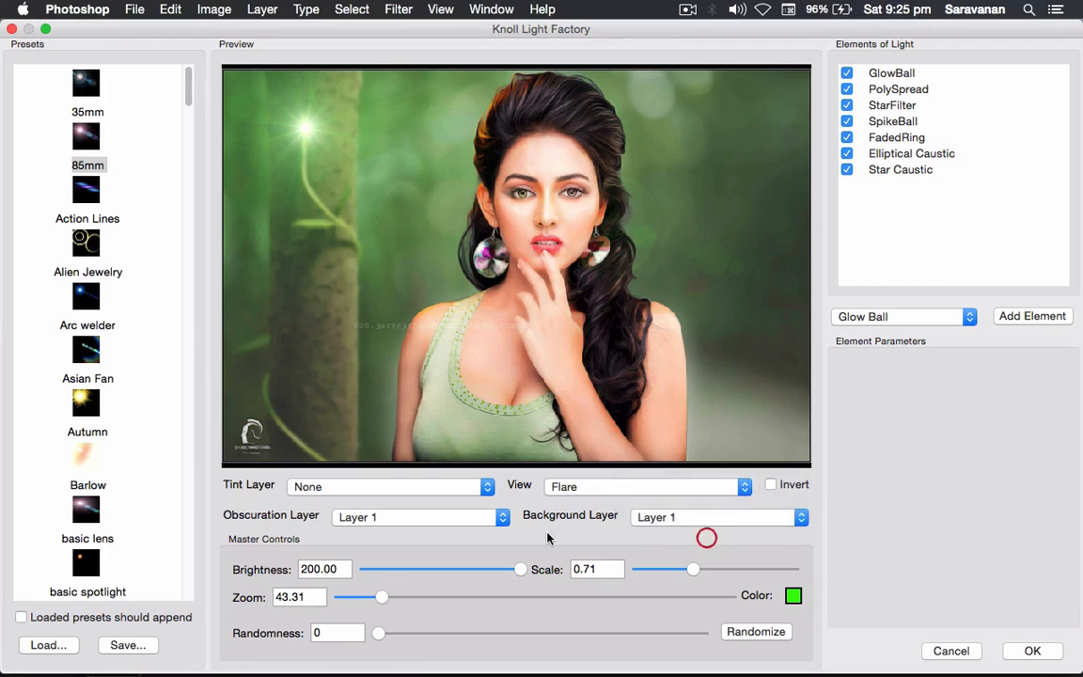
click(457, 520)
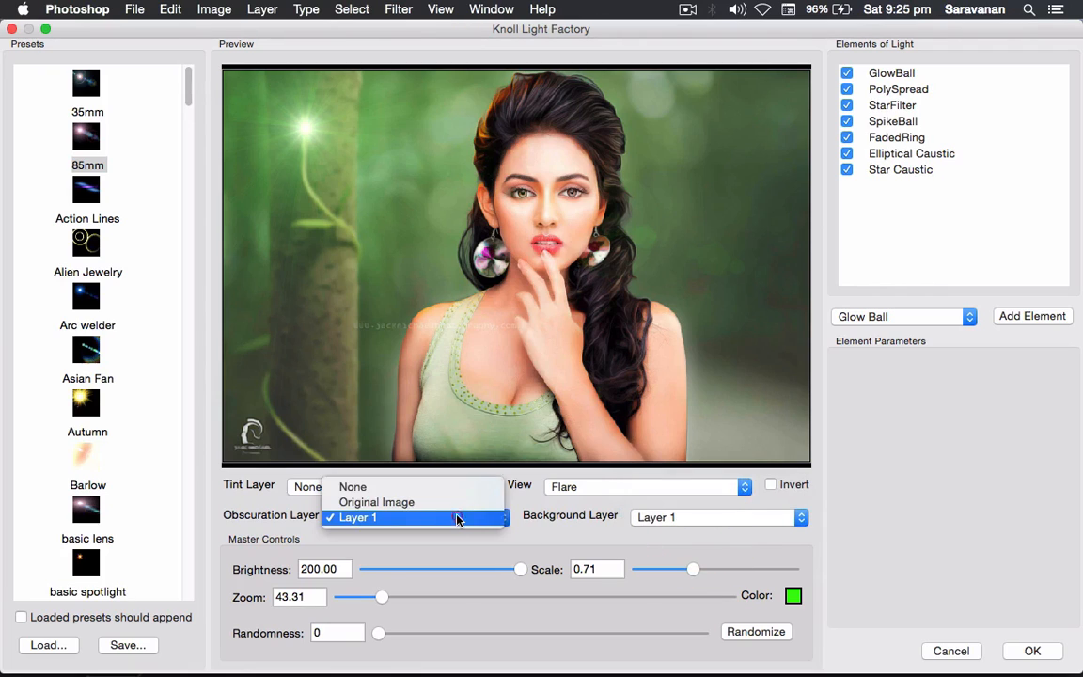
click(452, 552)
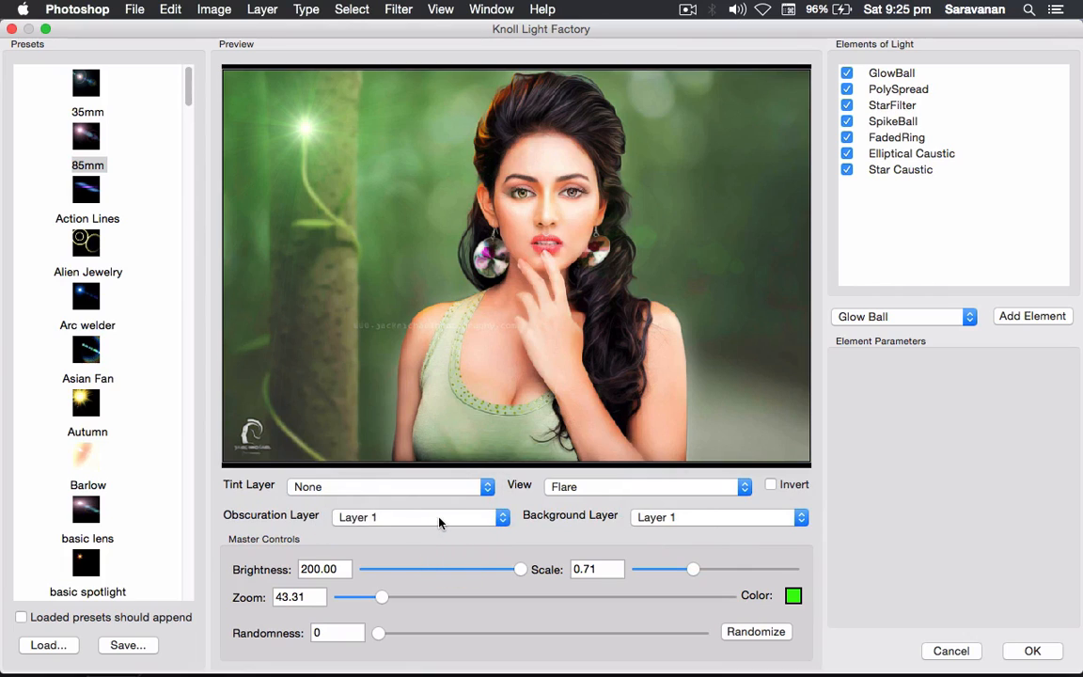
click(426, 486)
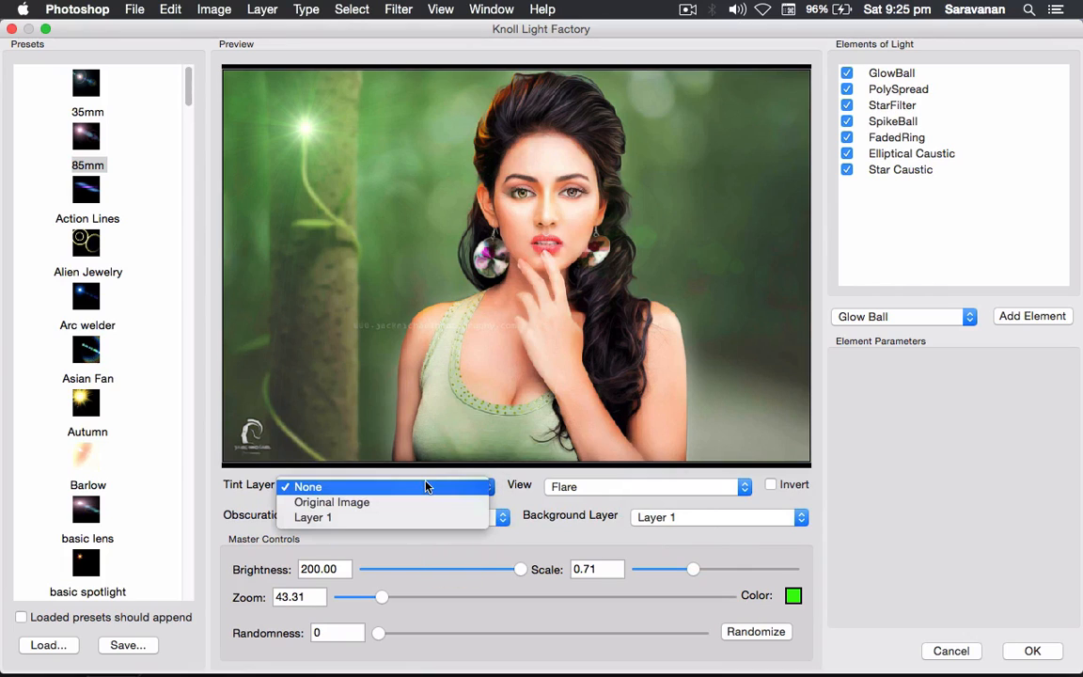
click(474, 553)
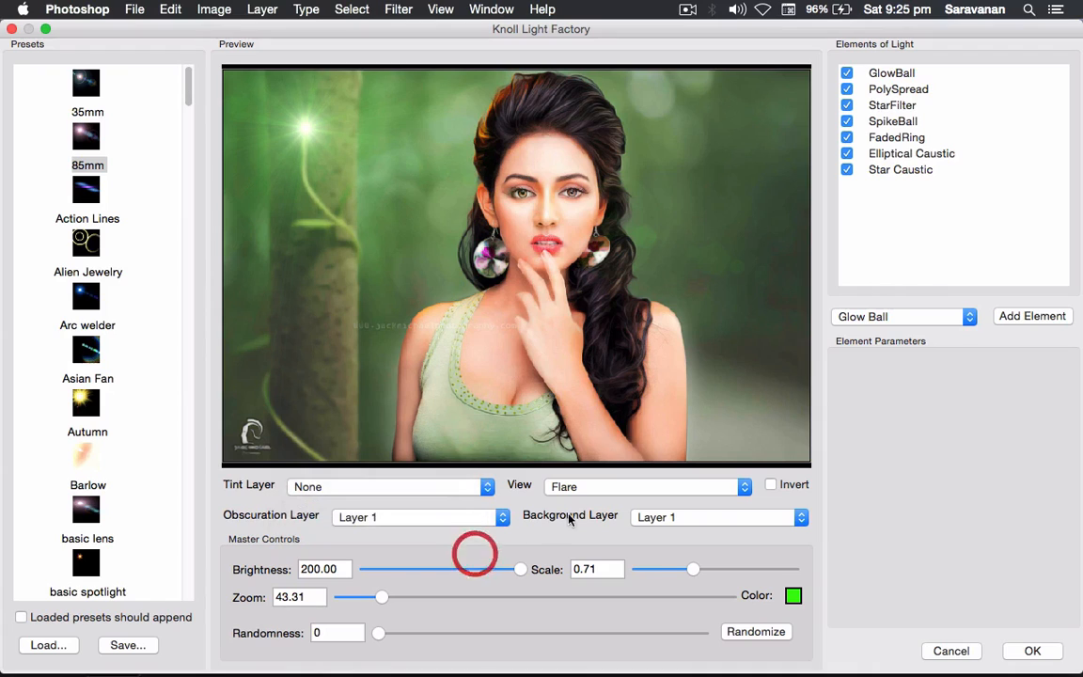
click(583, 487)
click(449, 490)
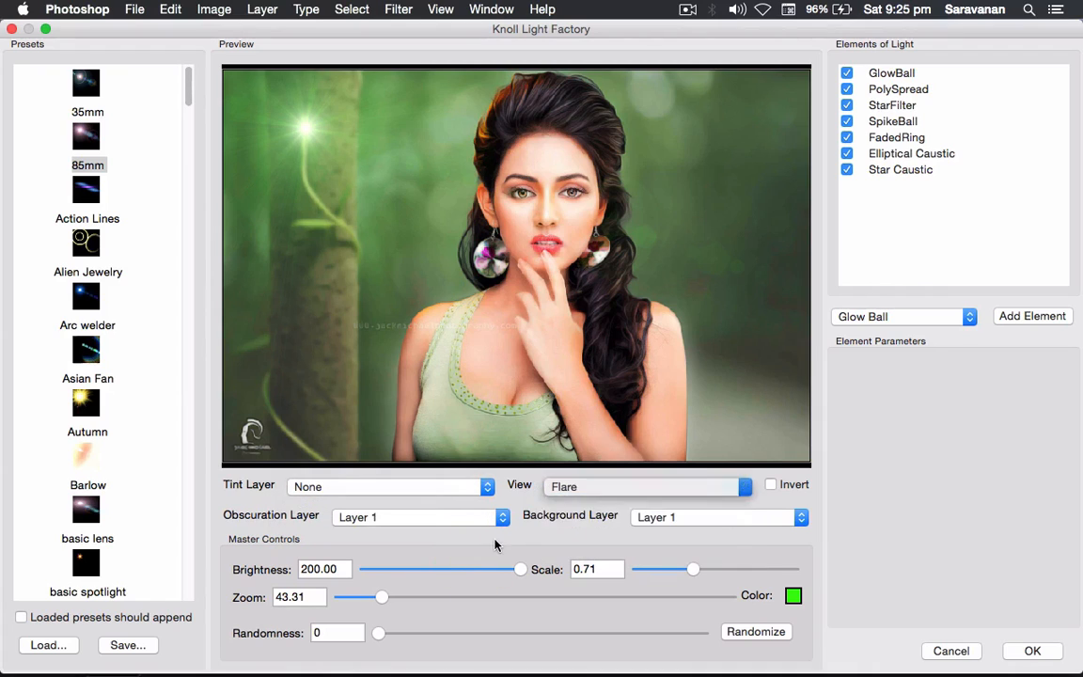
click(579, 486)
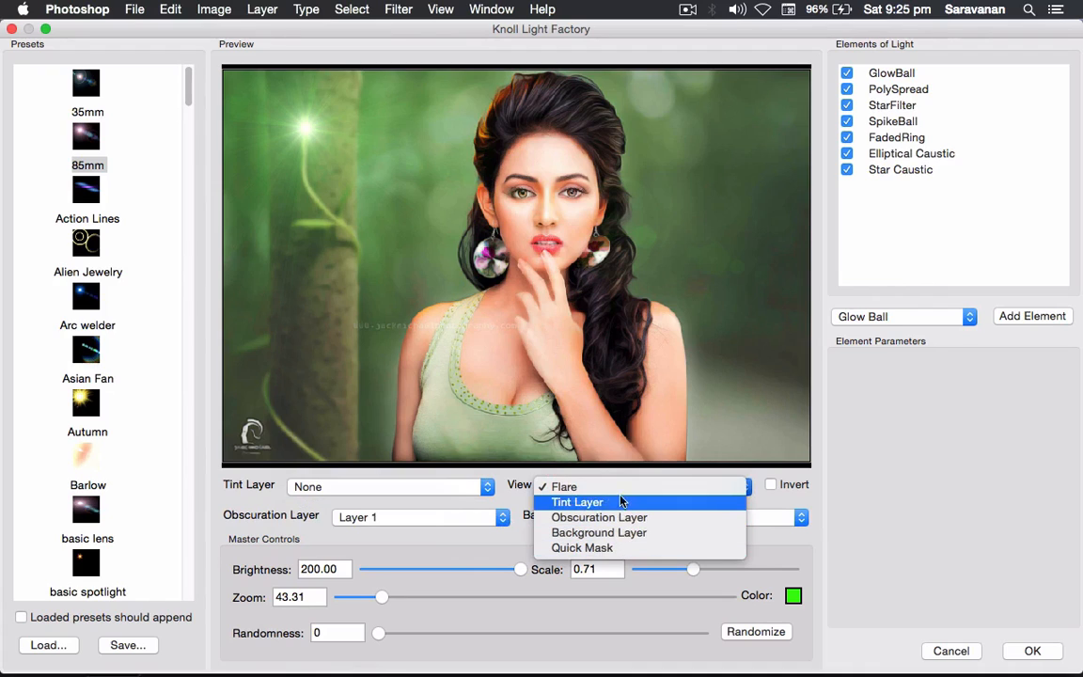
click(452, 561)
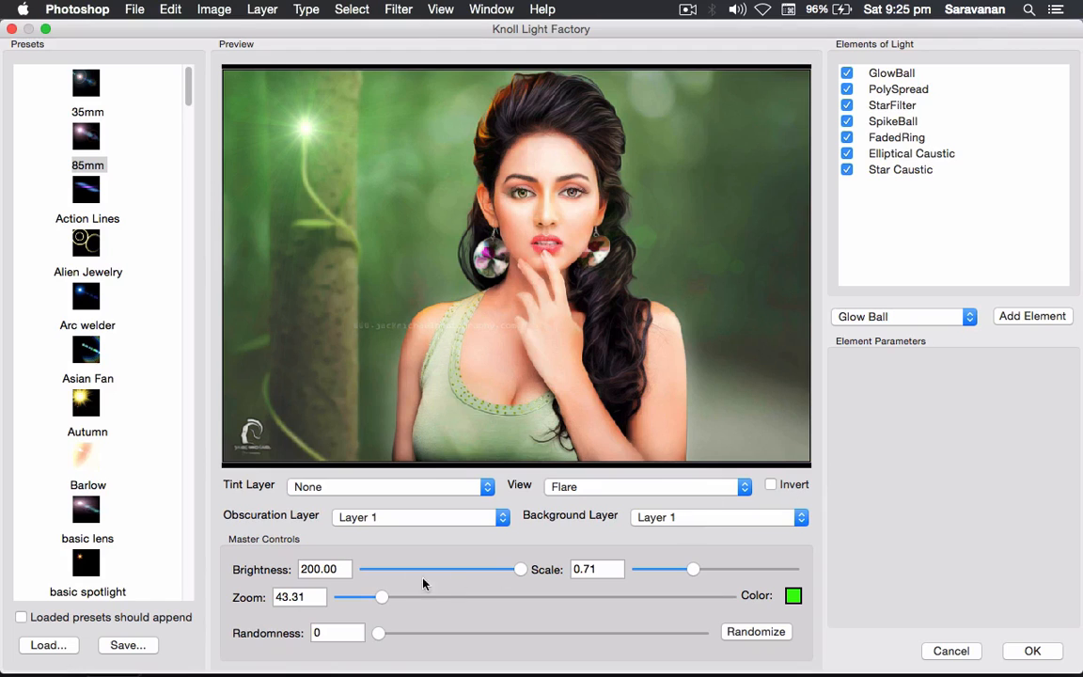
Reduce the flare's scale to 0.40 and apply the Knoll Light Factory effect to Layer 1
mouse_move(391, 601)
mouse_down()
mouse_move(428, 598)
mouse_move(381, 600)
mouse_move(409, 597)
mouse_up()
drag(329, 187, 546, 301)
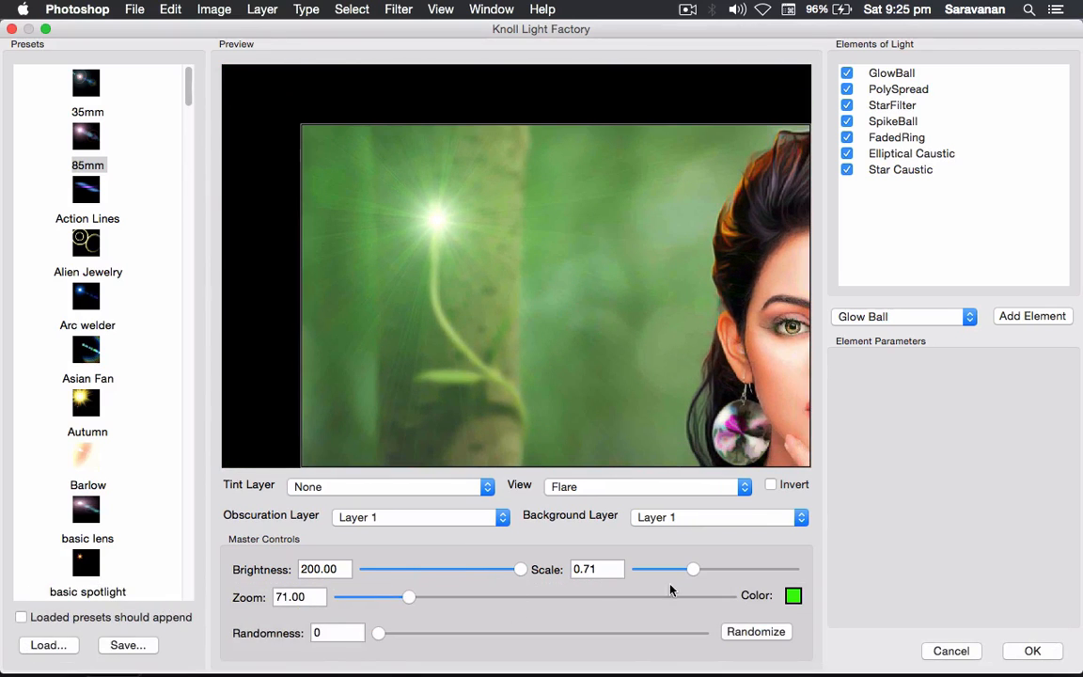
drag(693, 572, 669, 570)
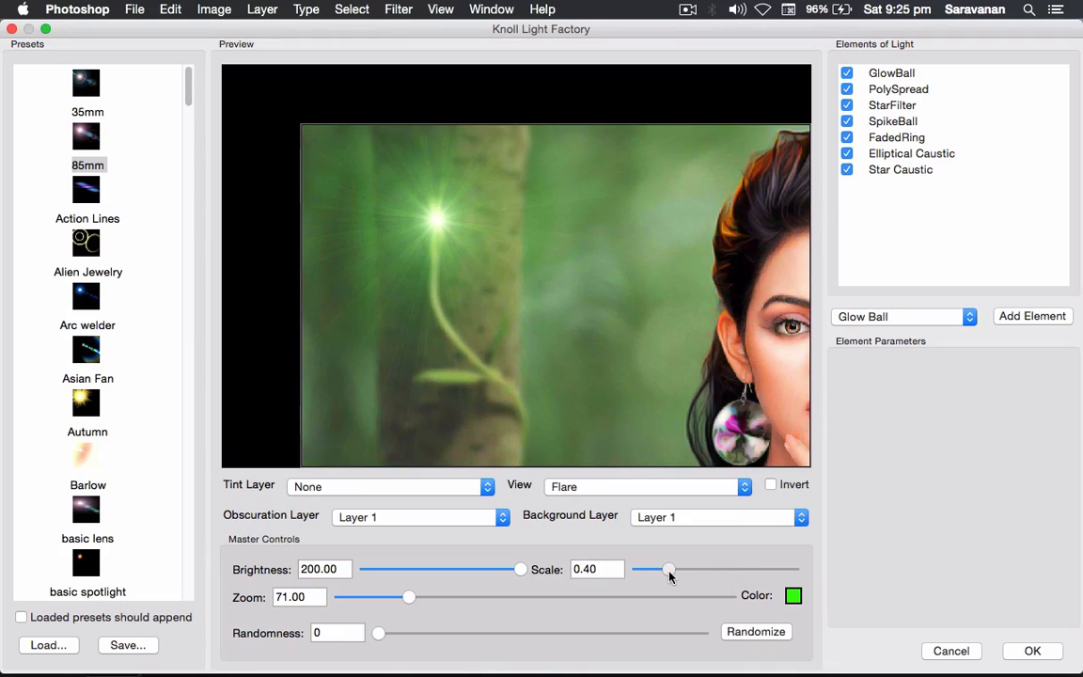
click(1031, 650)
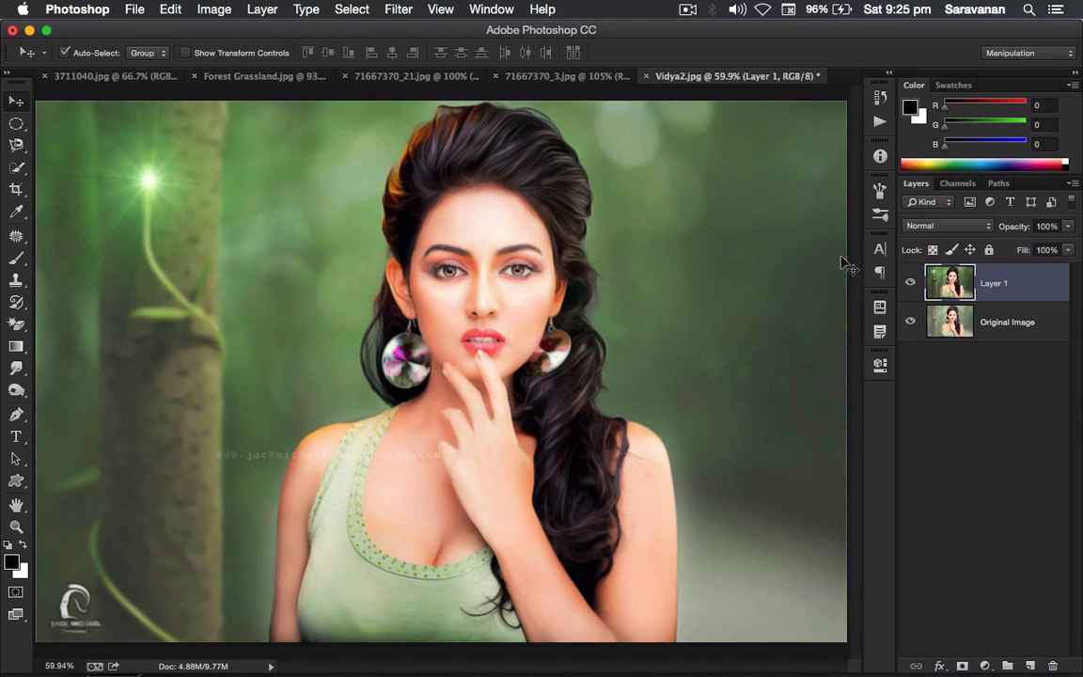
Compare Layer 1 with the original image by toggling its visibility, and close Vidya2.jpg without saving
click(910, 282)
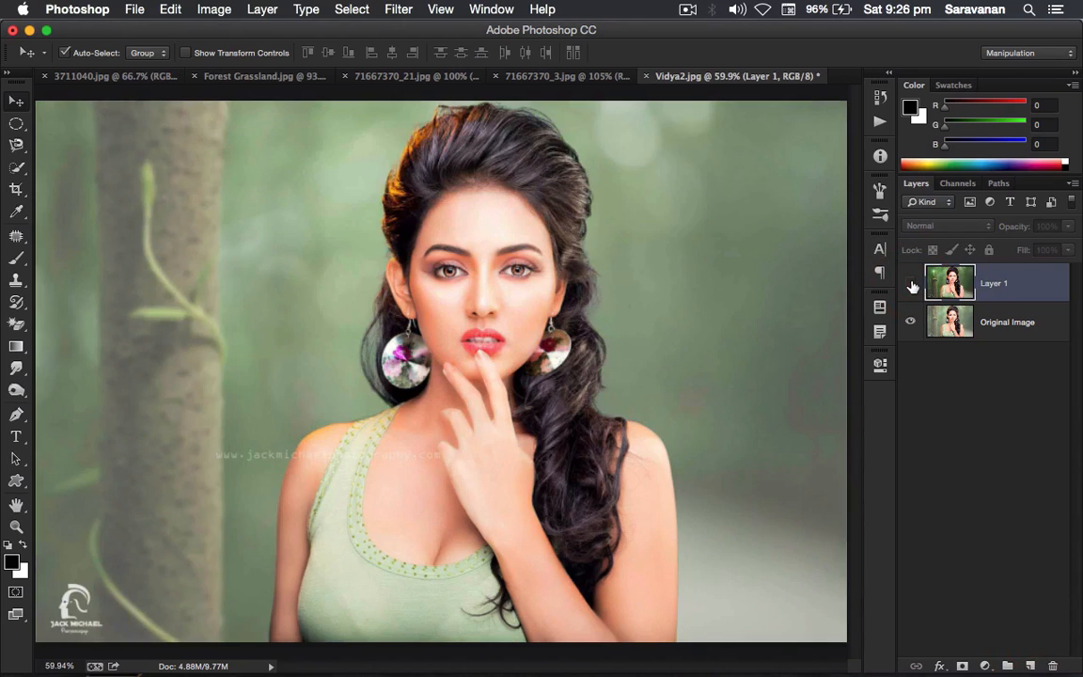
click(911, 283)
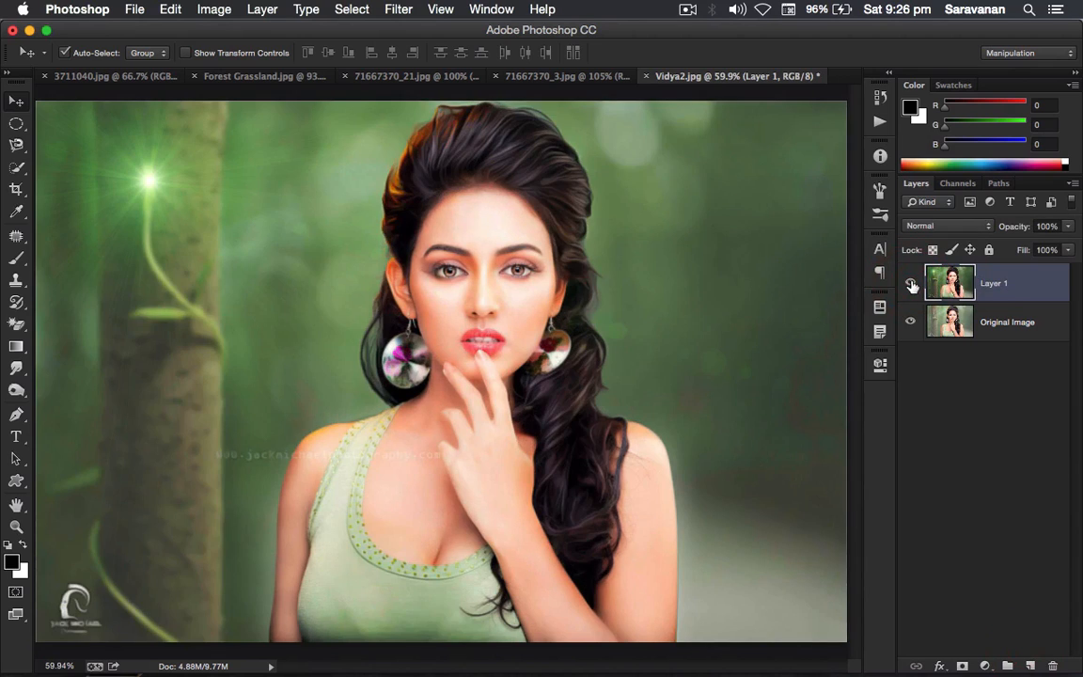
click(647, 77)
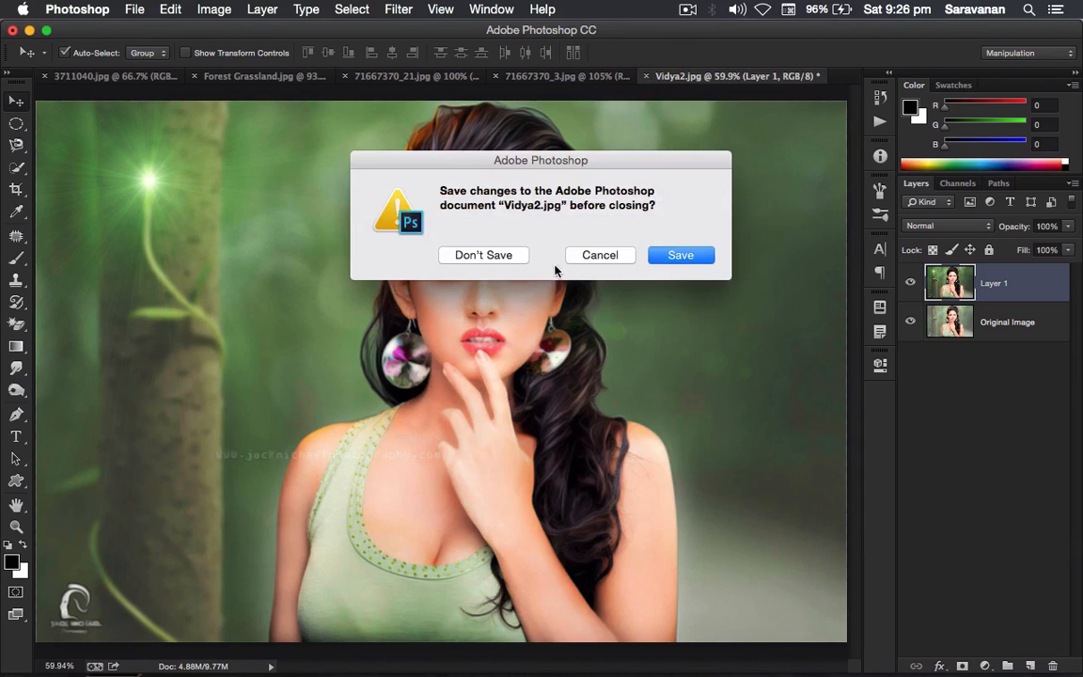
click(496, 254)
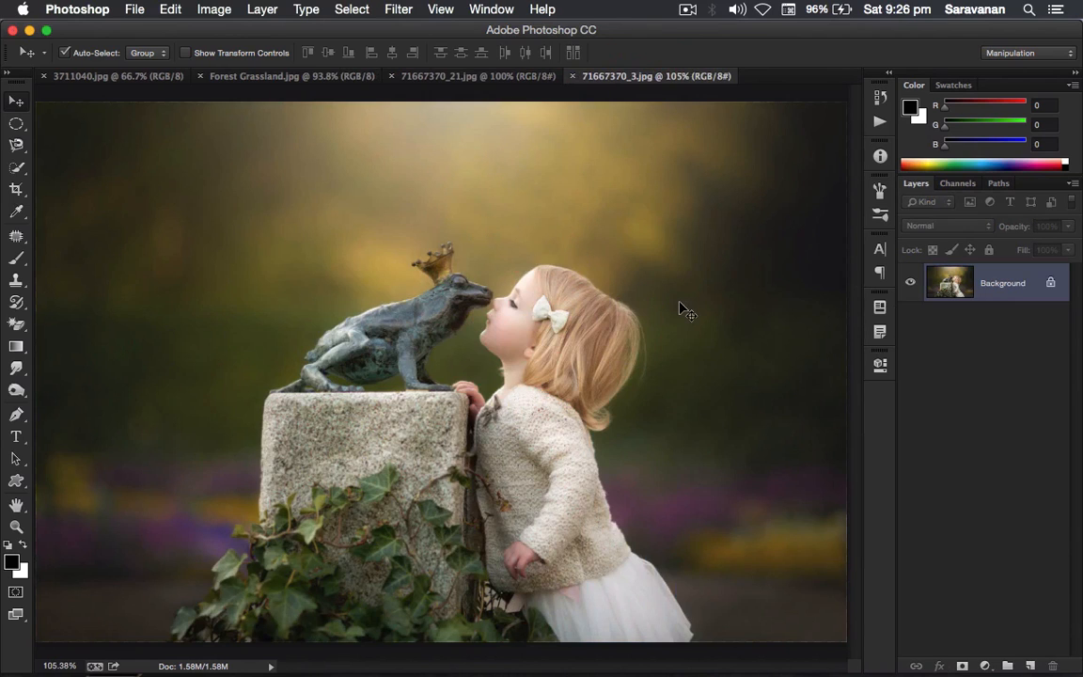
Duplicate the Background layer of 71667370_3.jpg and open the copy in a maximized Topaz InFocus window
click(947, 288)
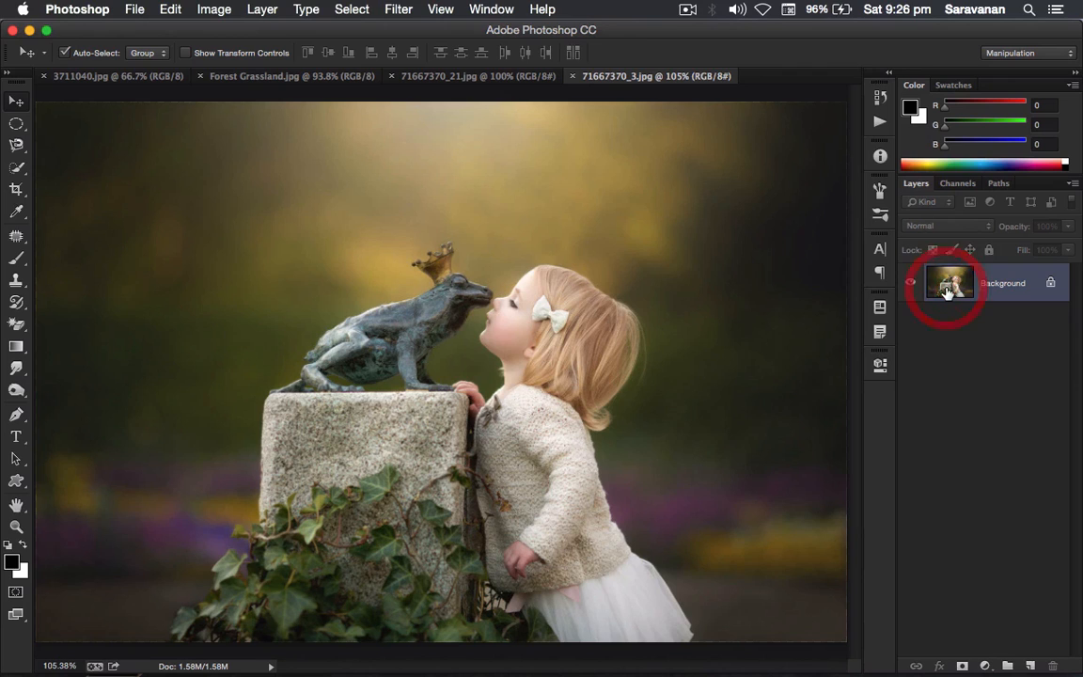
key(super+j)
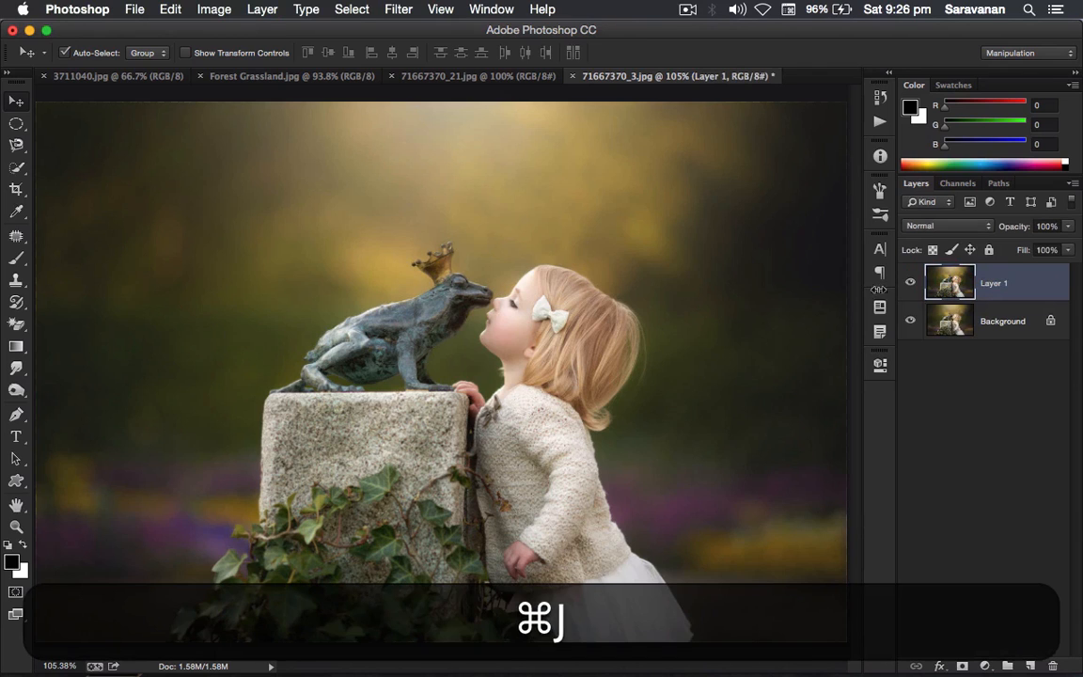
click(407, 11)
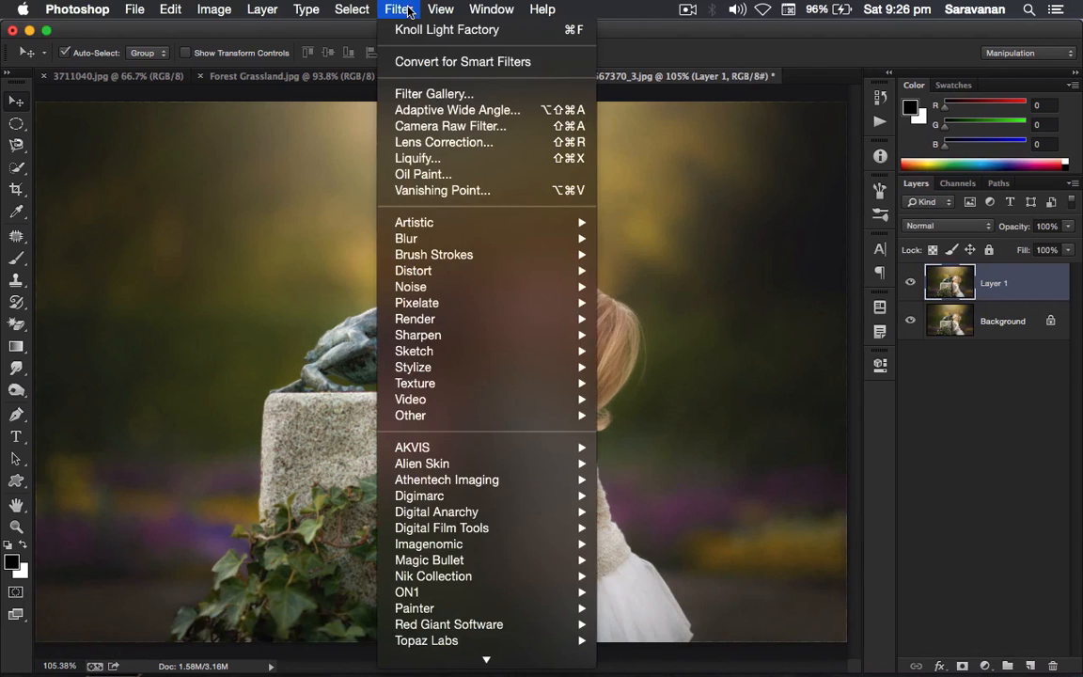
mouse_move(501, 470)
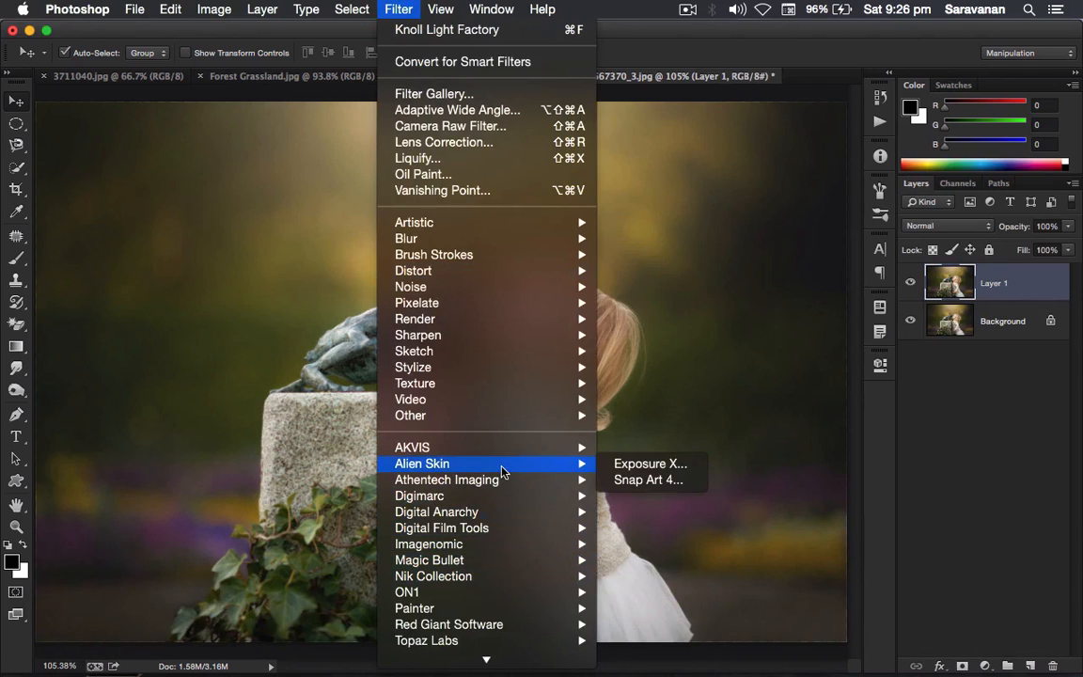
mouse_move(482, 640)
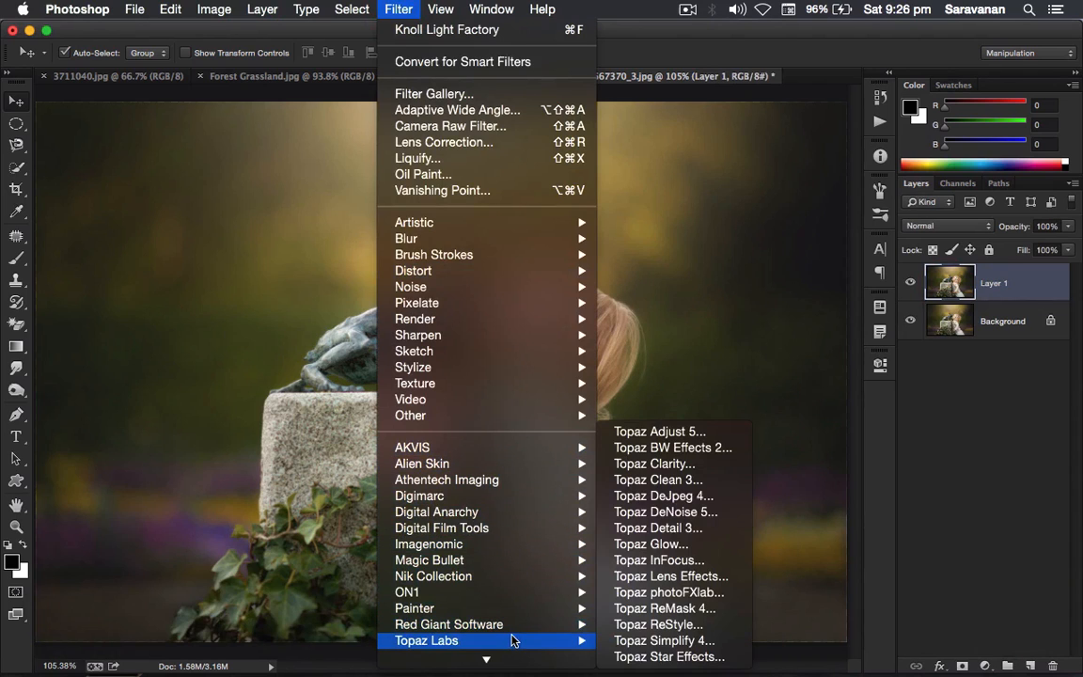
click(675, 560)
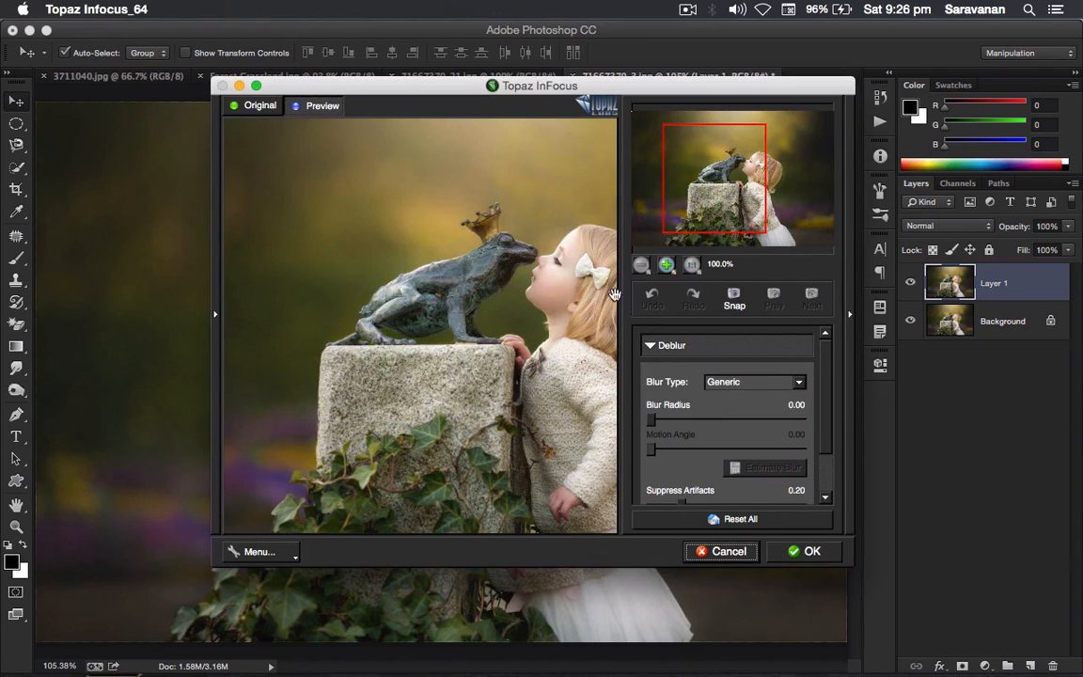
double_click(494, 82)
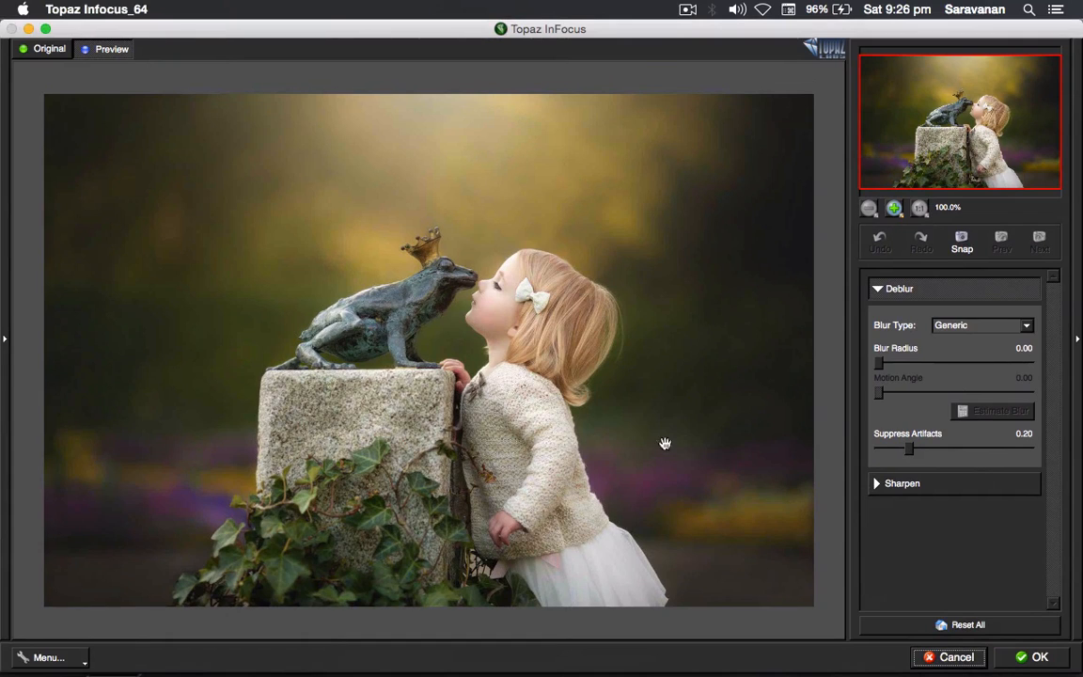
Set the deblur to Out-of-Focus with a blur radius of 0.33 and artifact suppression of 0.29
click(1010, 327)
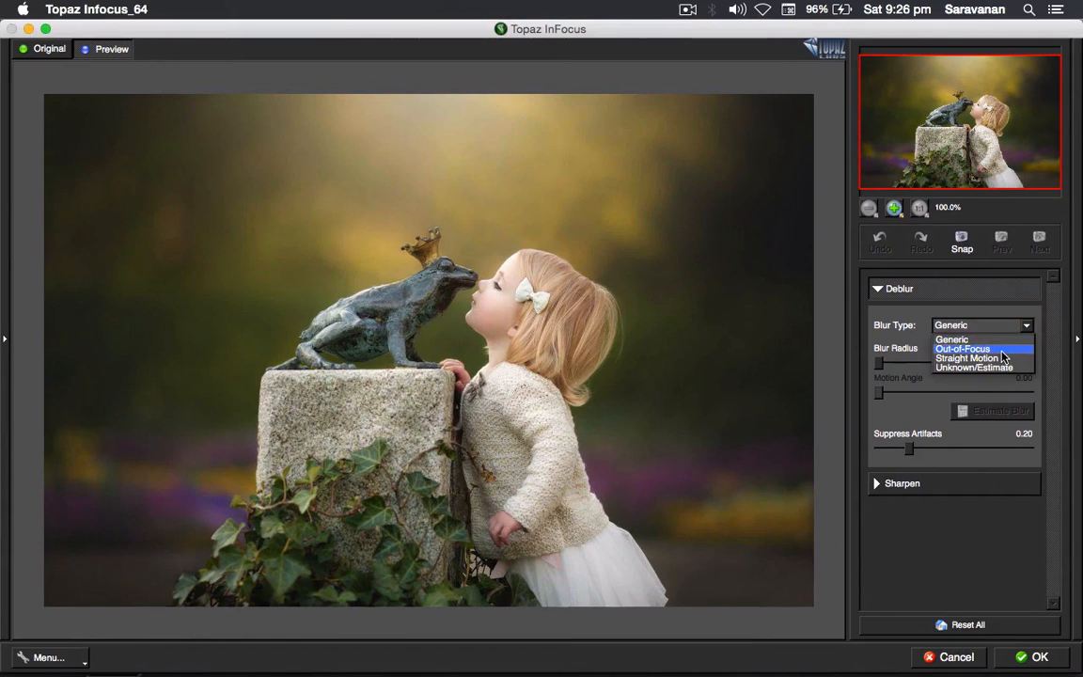
click(995, 350)
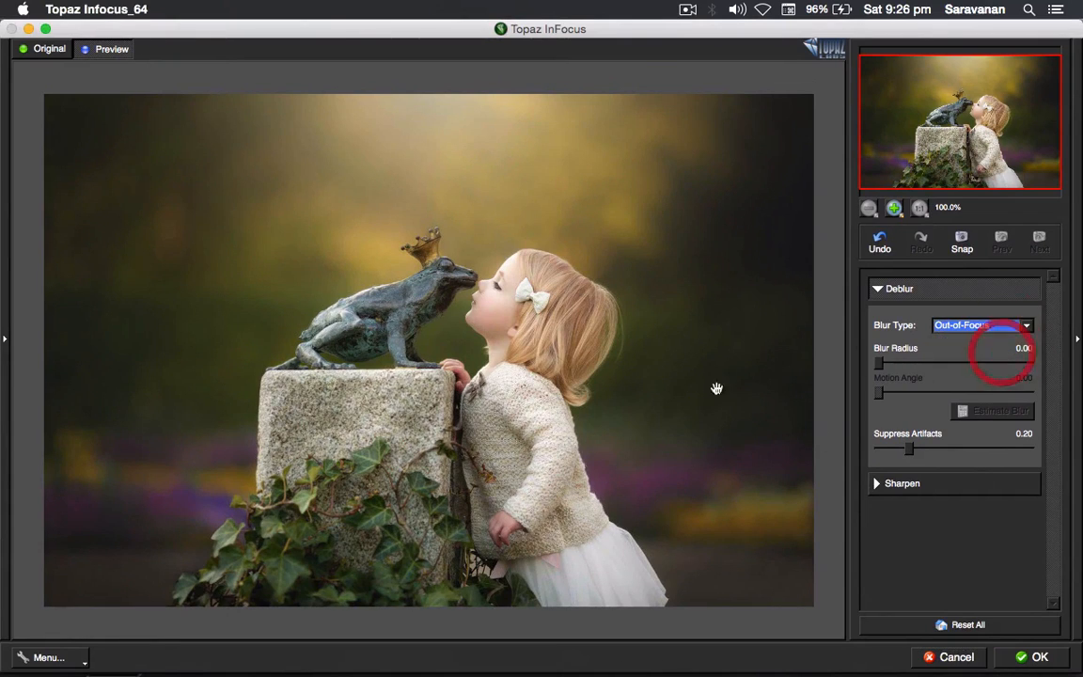
click(884, 367)
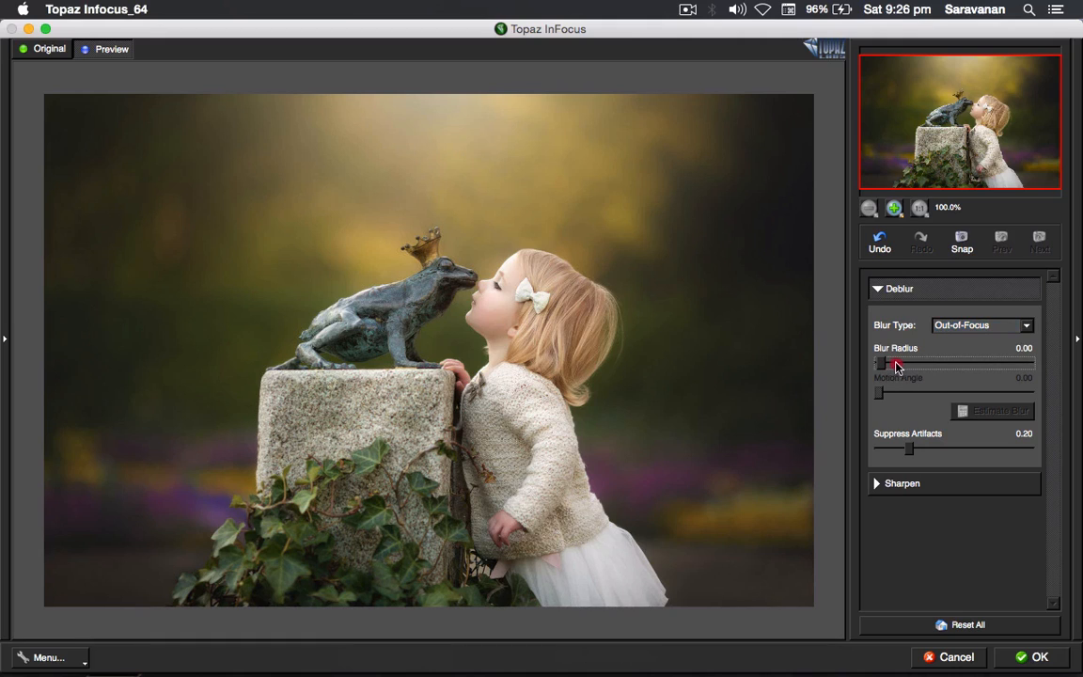
drag(885, 367, 945, 366)
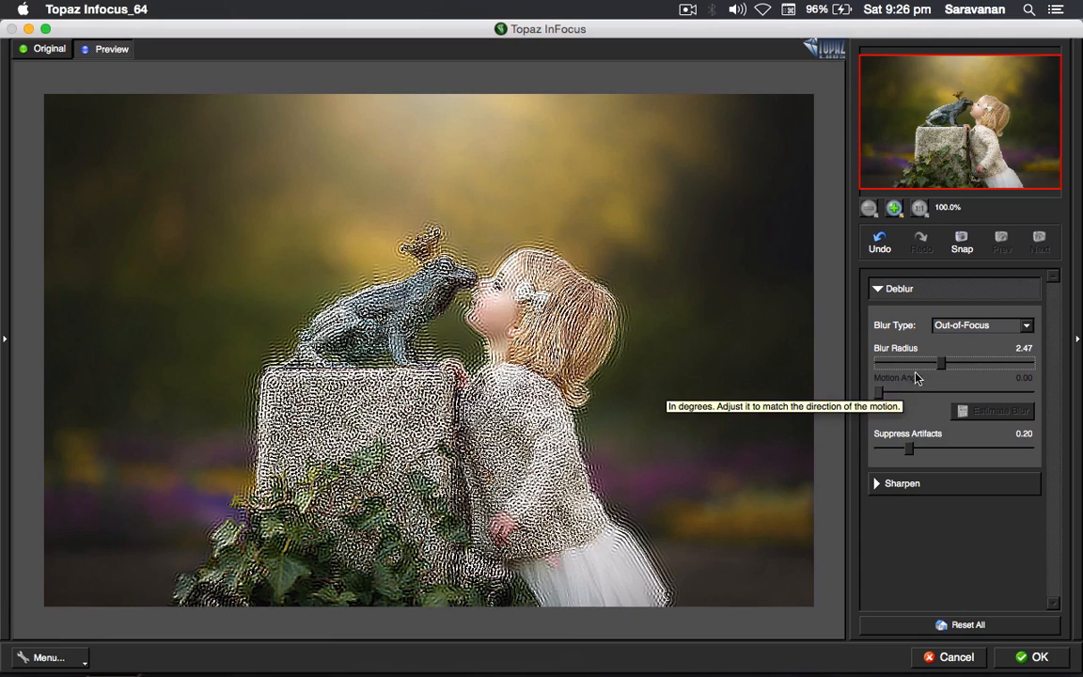
drag(941, 365, 896, 366)
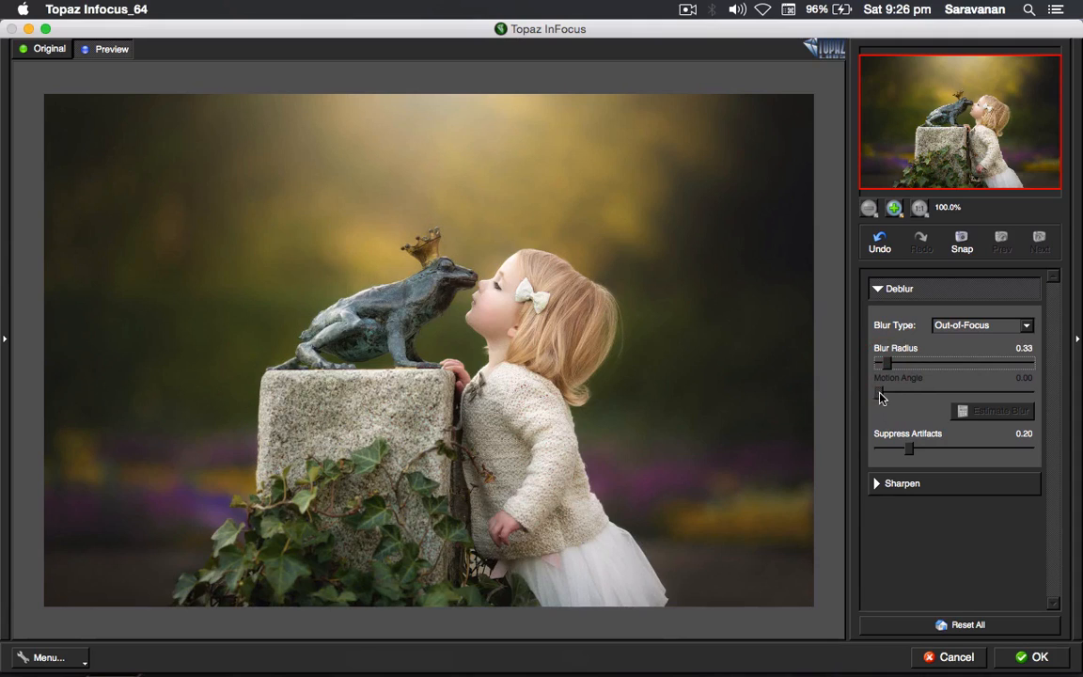
click(896, 396)
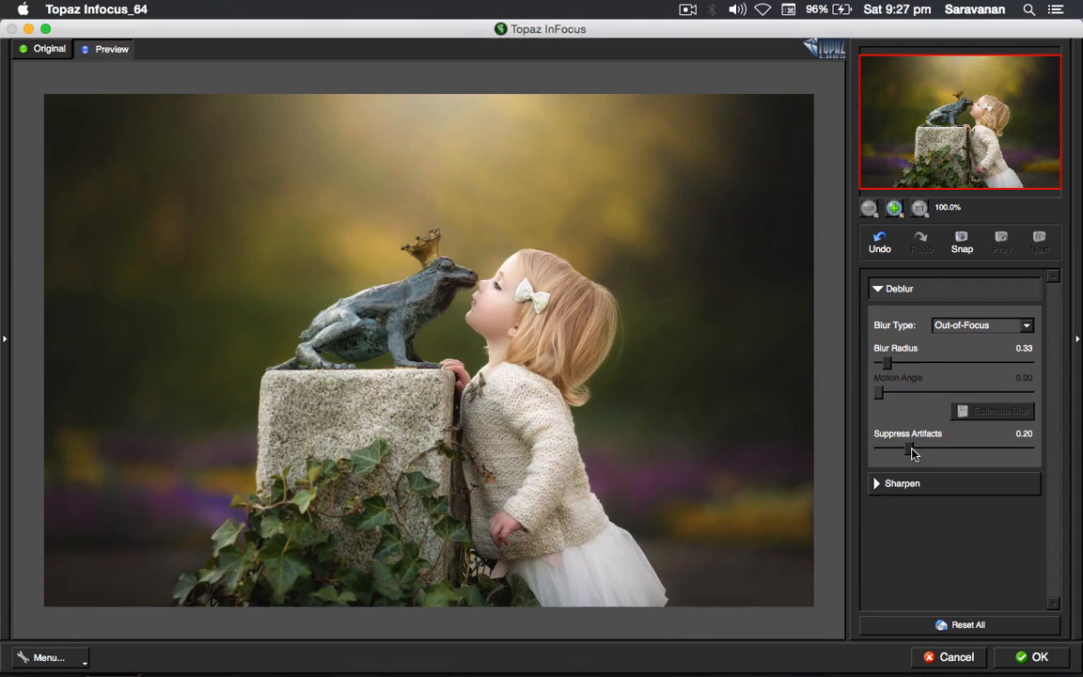
drag(910, 452, 921, 450)
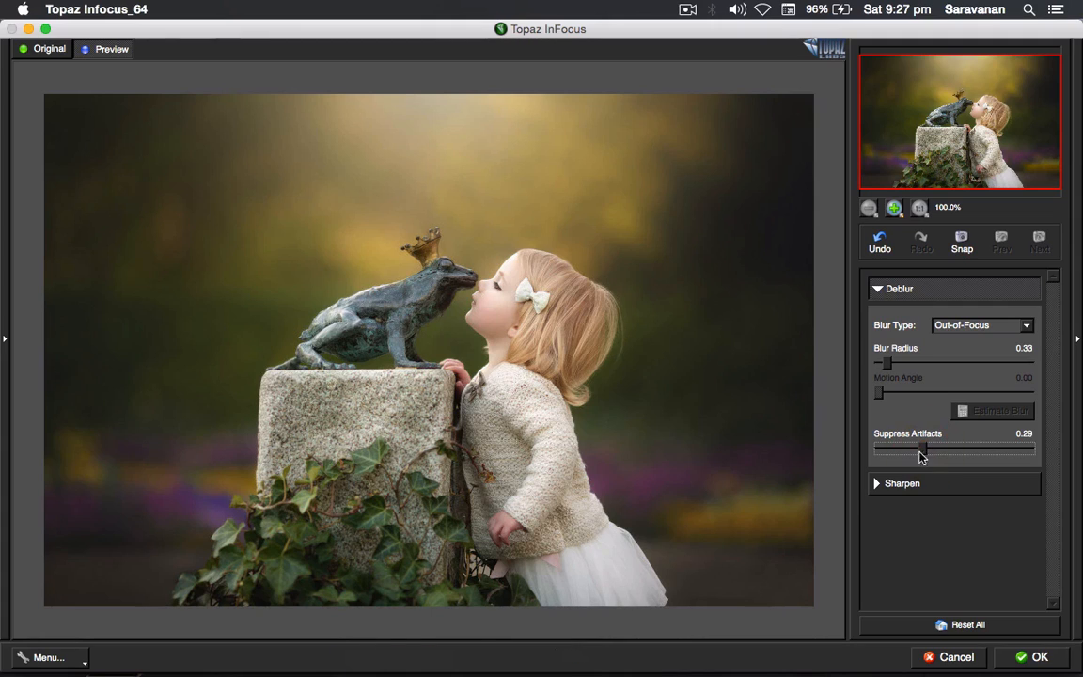
Set the micro contrast to 0.22, raise the sharpness above 0.13 and apply the InFocus effect to Layer 1
click(866, 489)
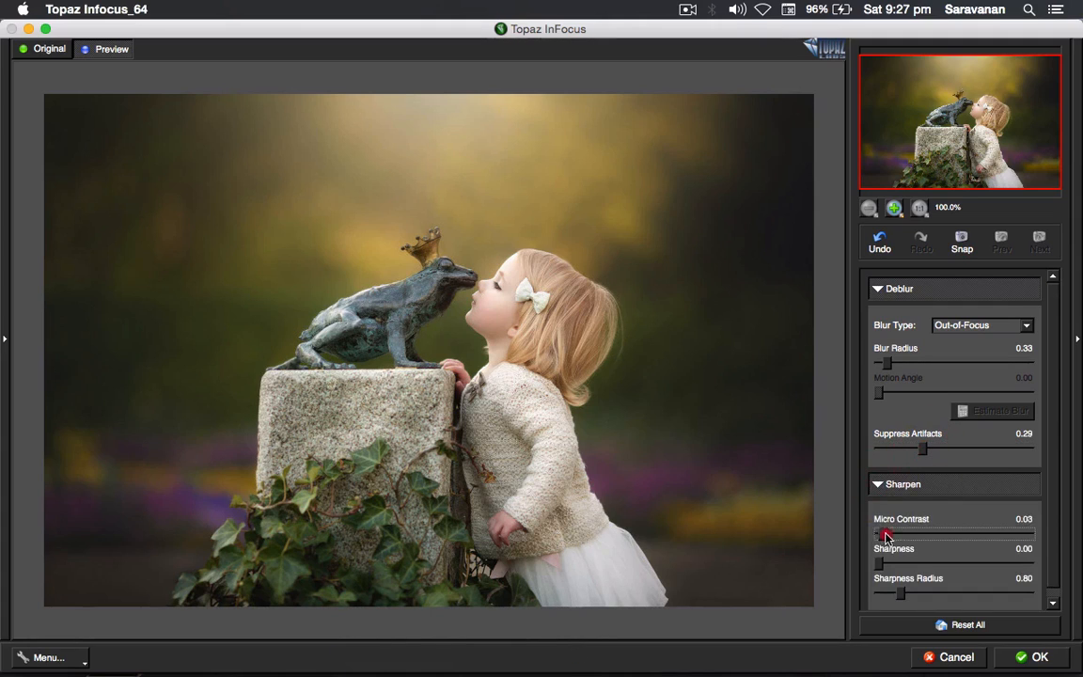
drag(878, 537, 912, 537)
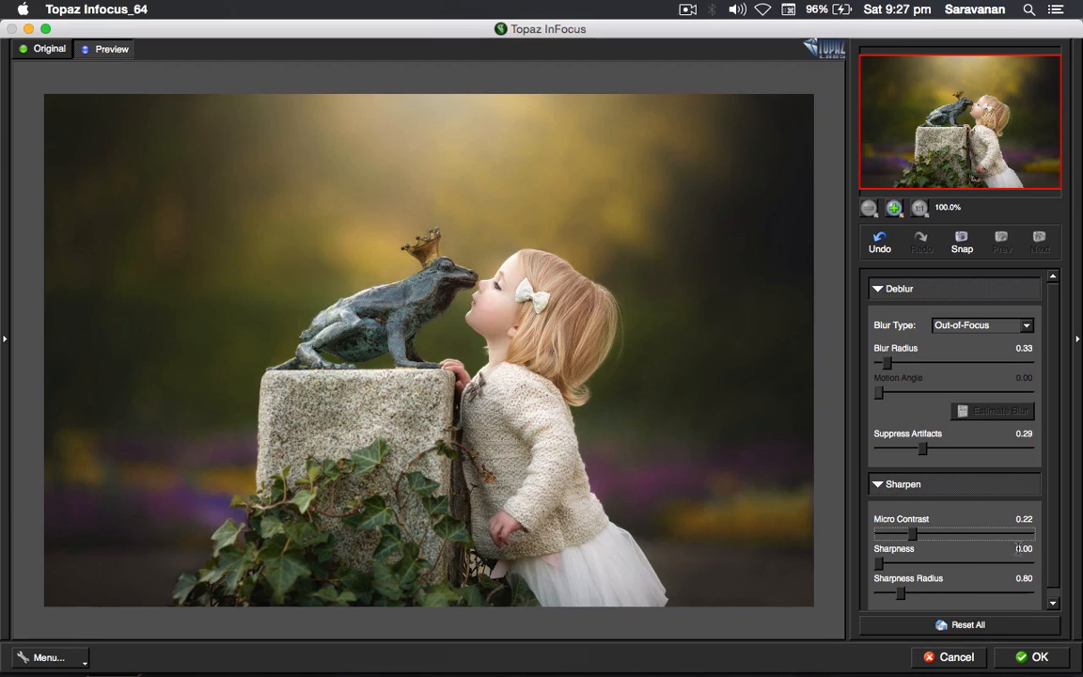
click(1053, 603)
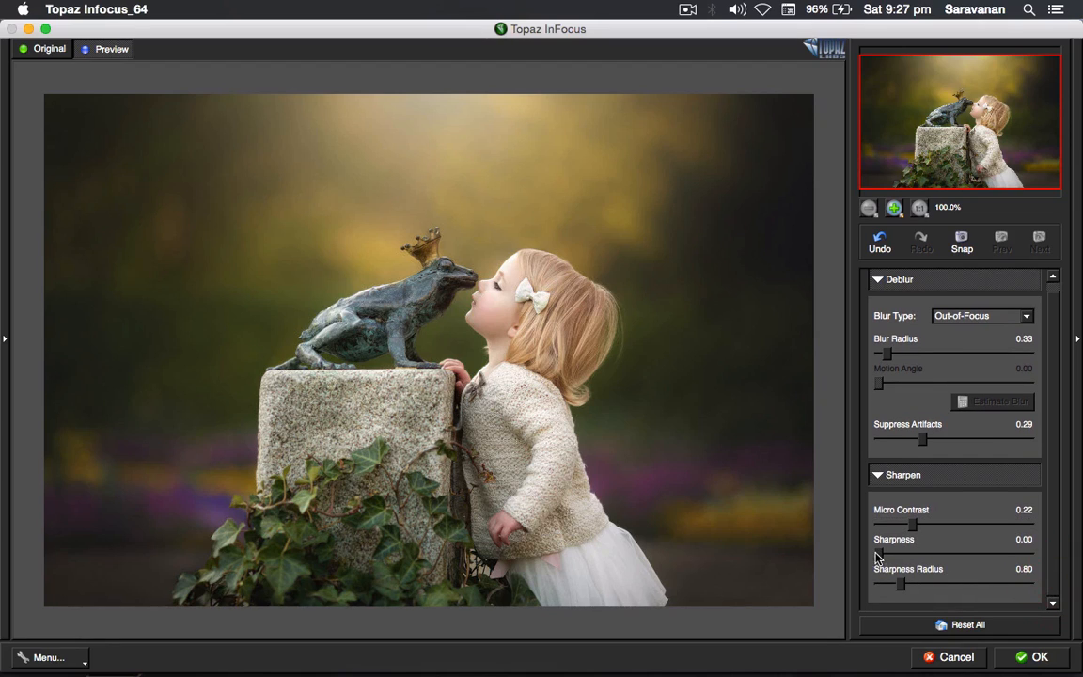
drag(879, 555, 894, 556)
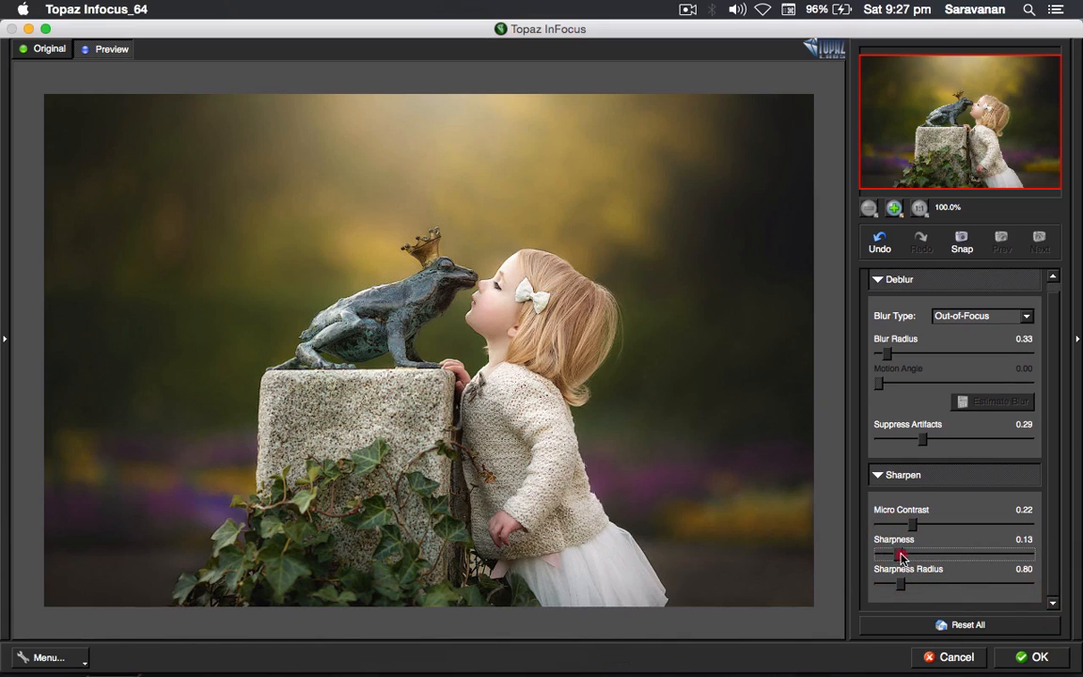
drag(900, 556, 919, 555)
click(1038, 657)
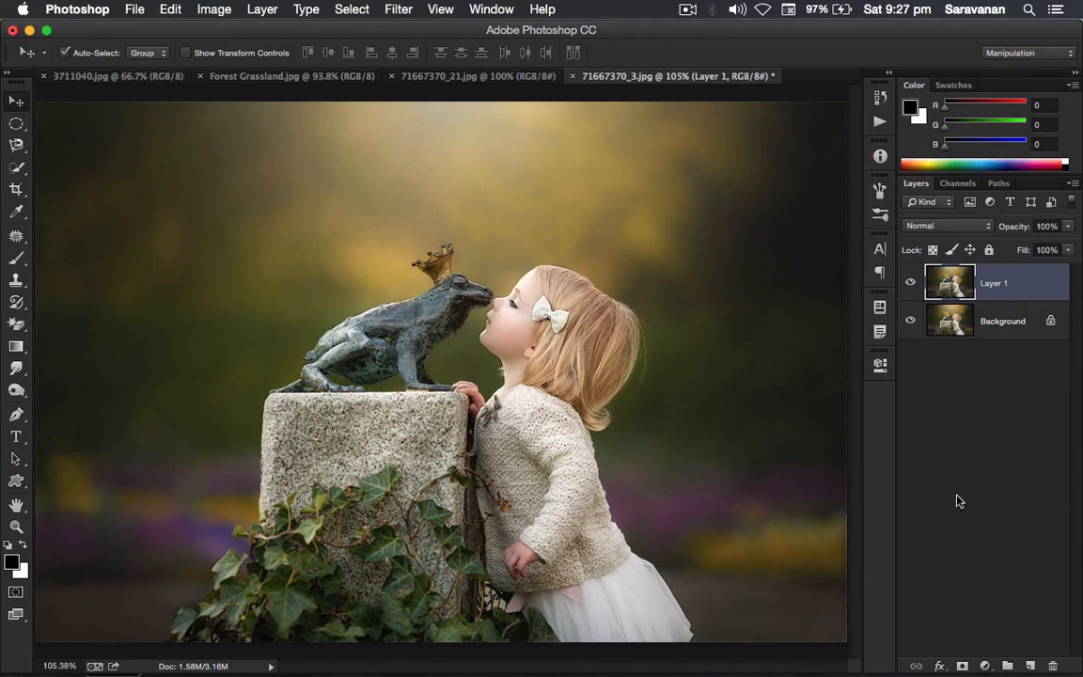
Compare the sharpened Layer 1 with the Background up close around the frog and girl, ending with Layer 1 shown in full view
click(910, 284)
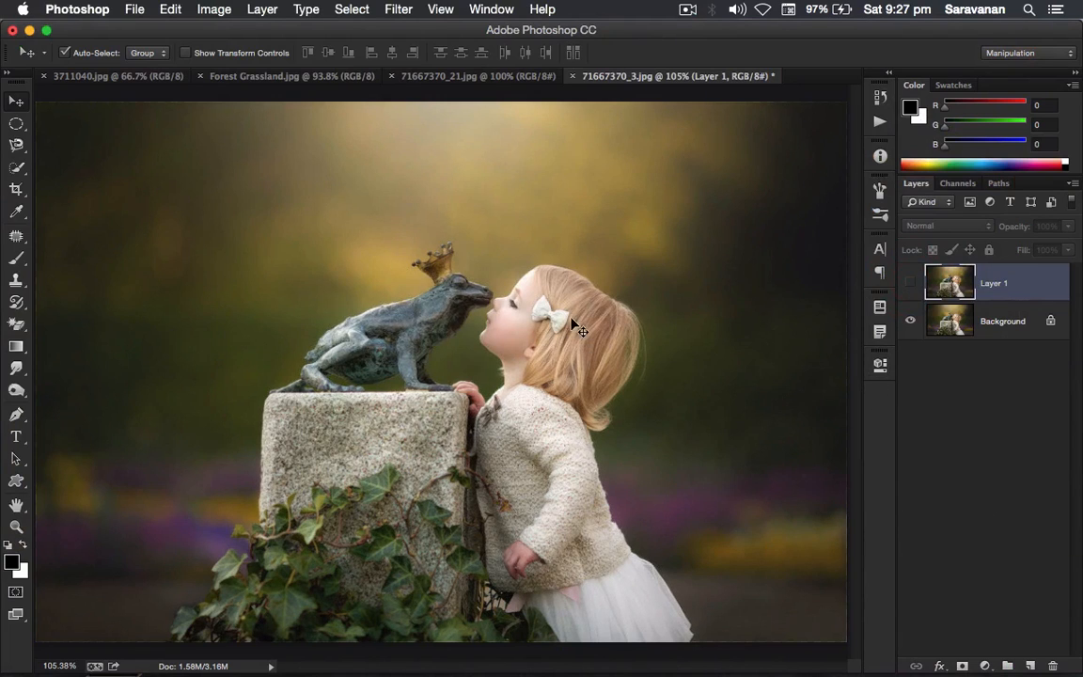
key(z)
drag(408, 229, 451, 292)
key(space)
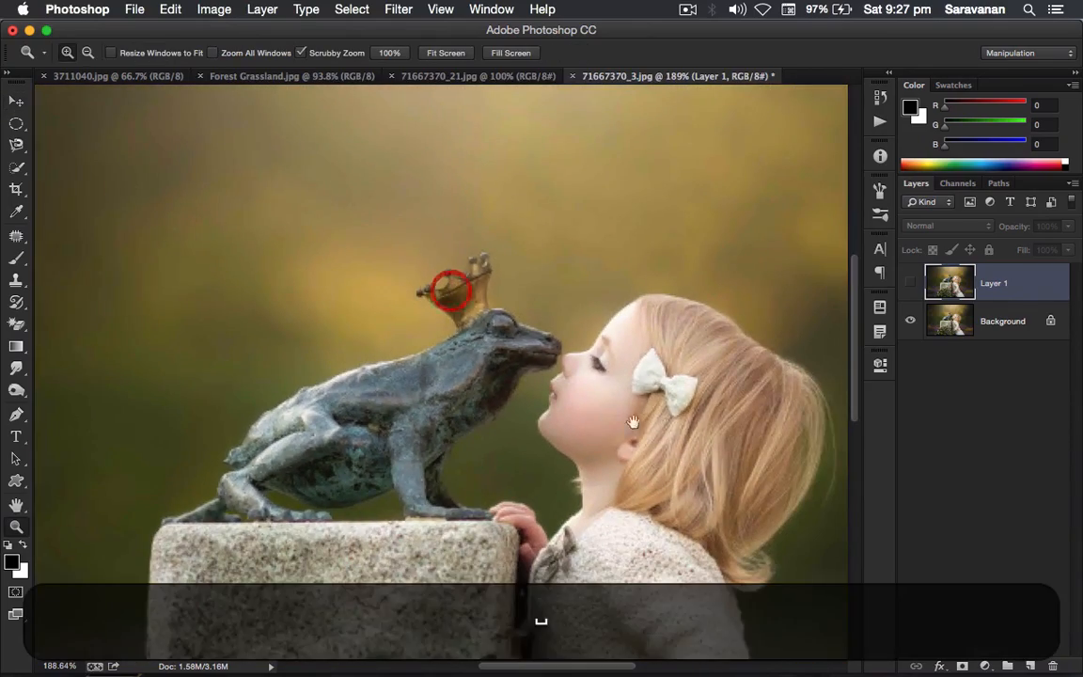
drag(697, 427, 523, 318)
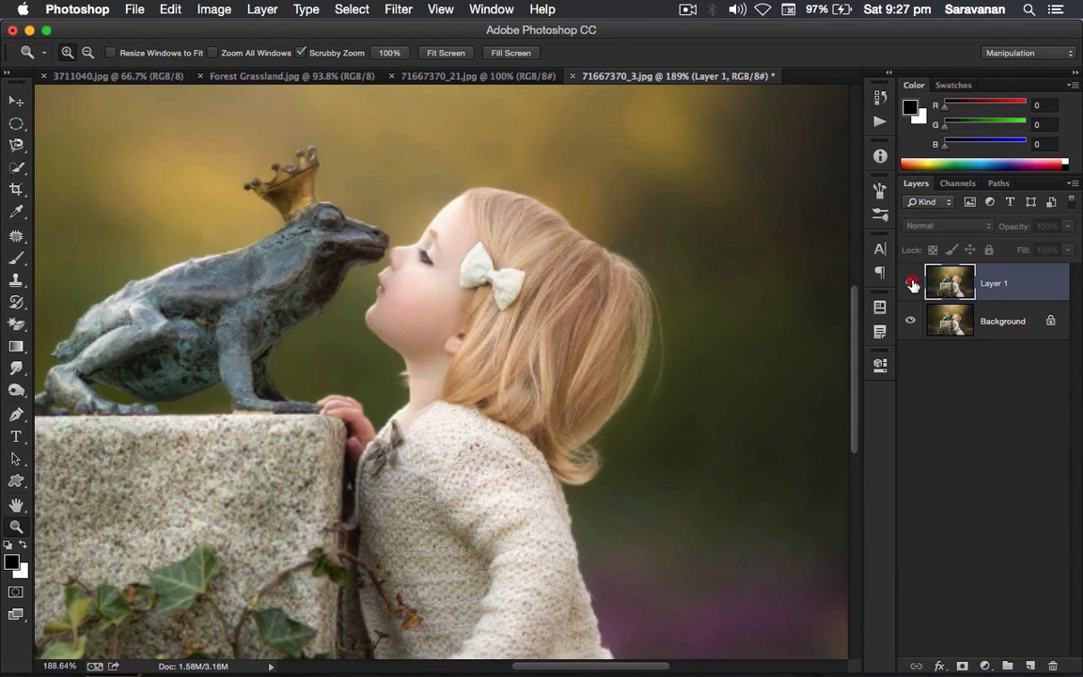
click(912, 285)
click(912, 285)
click(912, 285)
click(912, 285)
click(912, 285)
key(super+0)
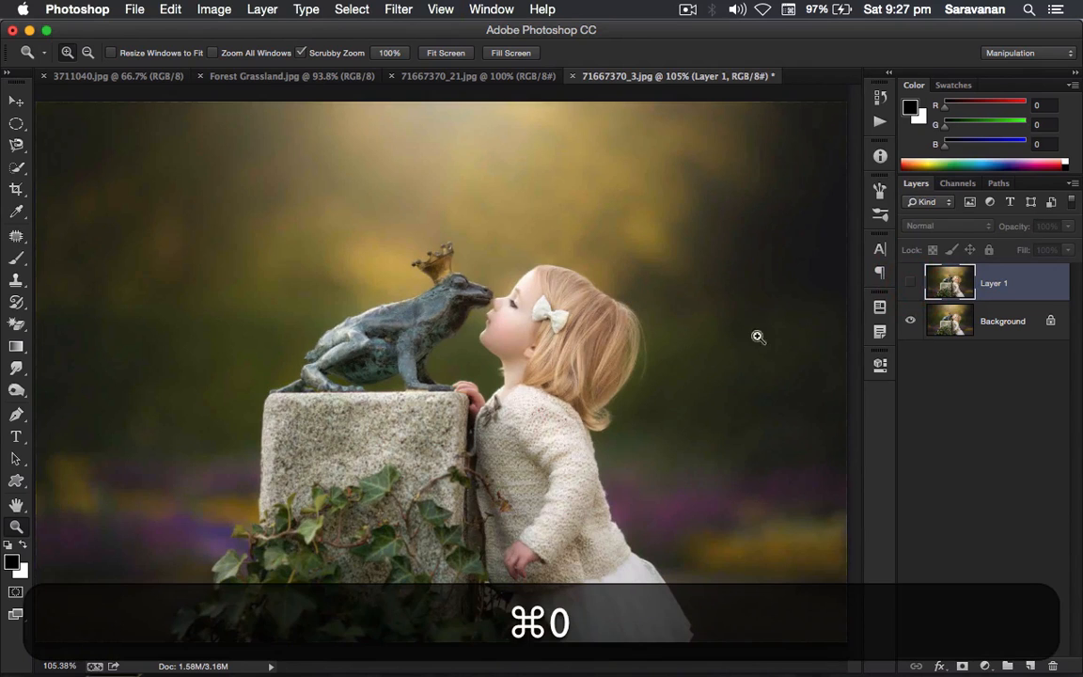
click(912, 285)
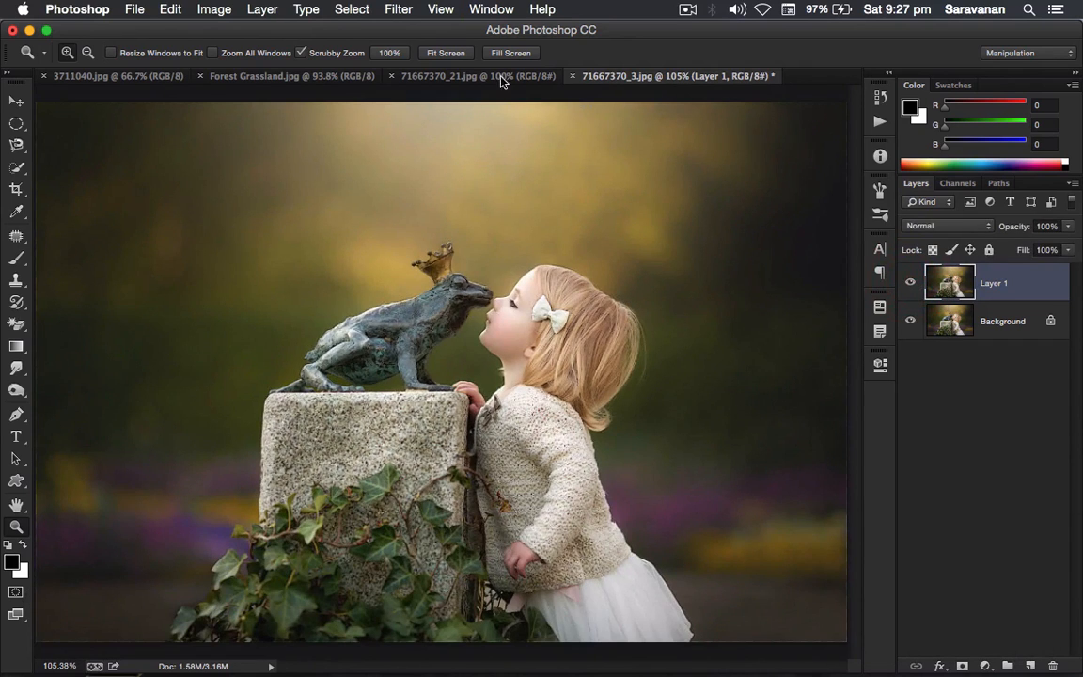
Open Layer 1 in the Camera Raw filter and display its presets
click(399, 8)
click(369, 114)
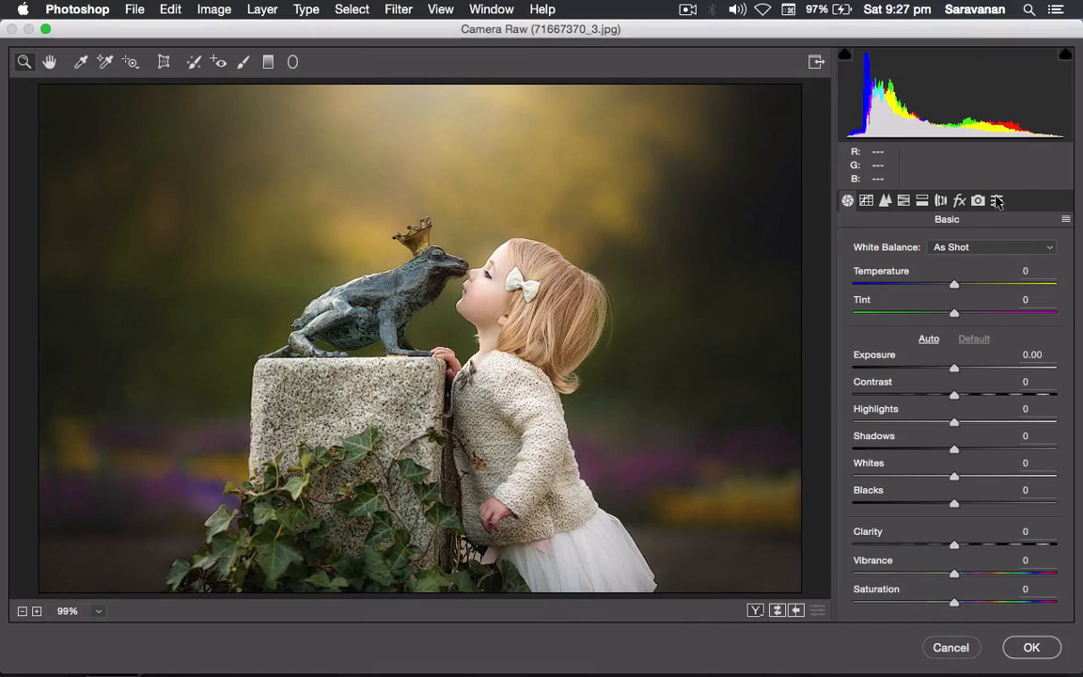
click(997, 201)
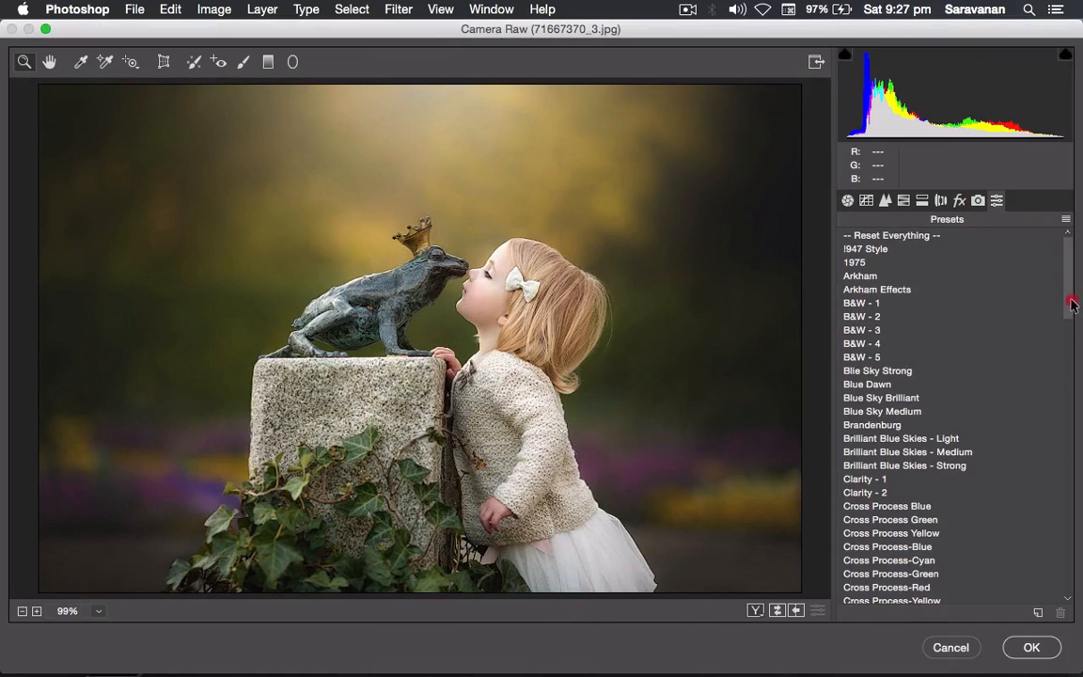
Try the Tinting-Red and Tinting-Green presets, settle on Tinting-Orange and return to the Basic adjustments
drag(1071, 304, 1069, 494)
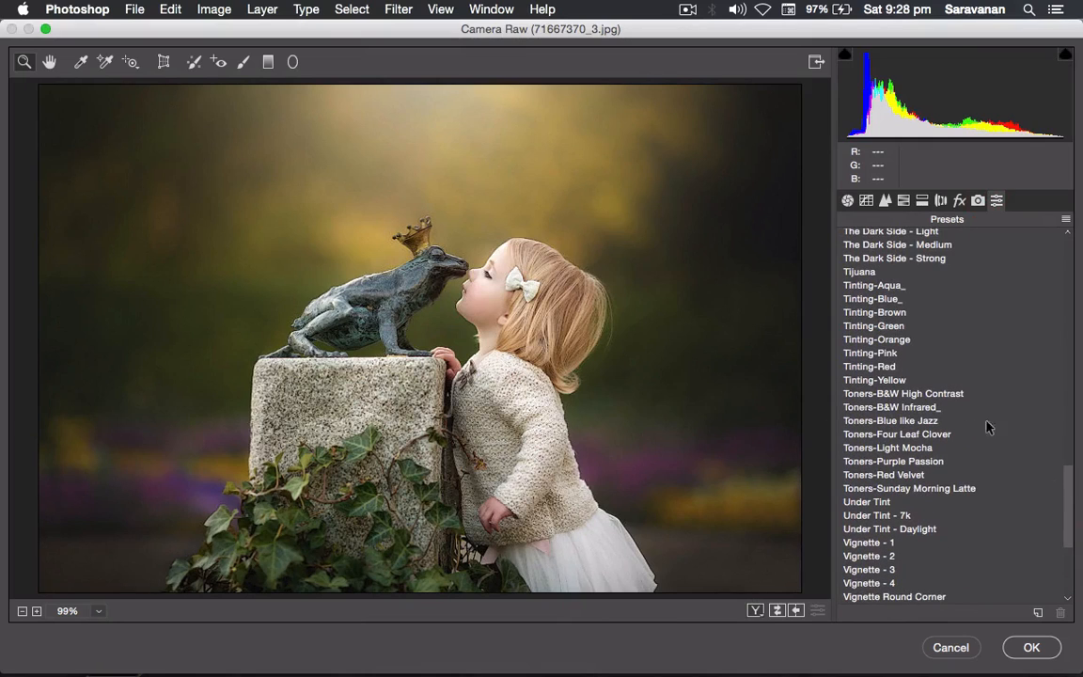
click(880, 367)
click(886, 340)
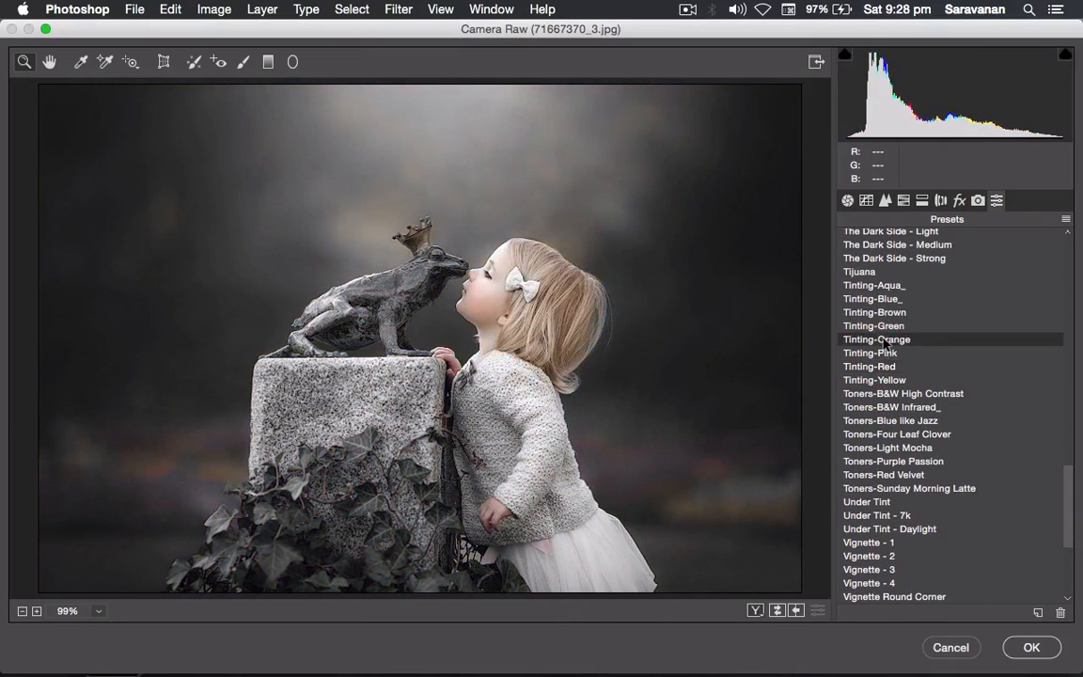
click(886, 326)
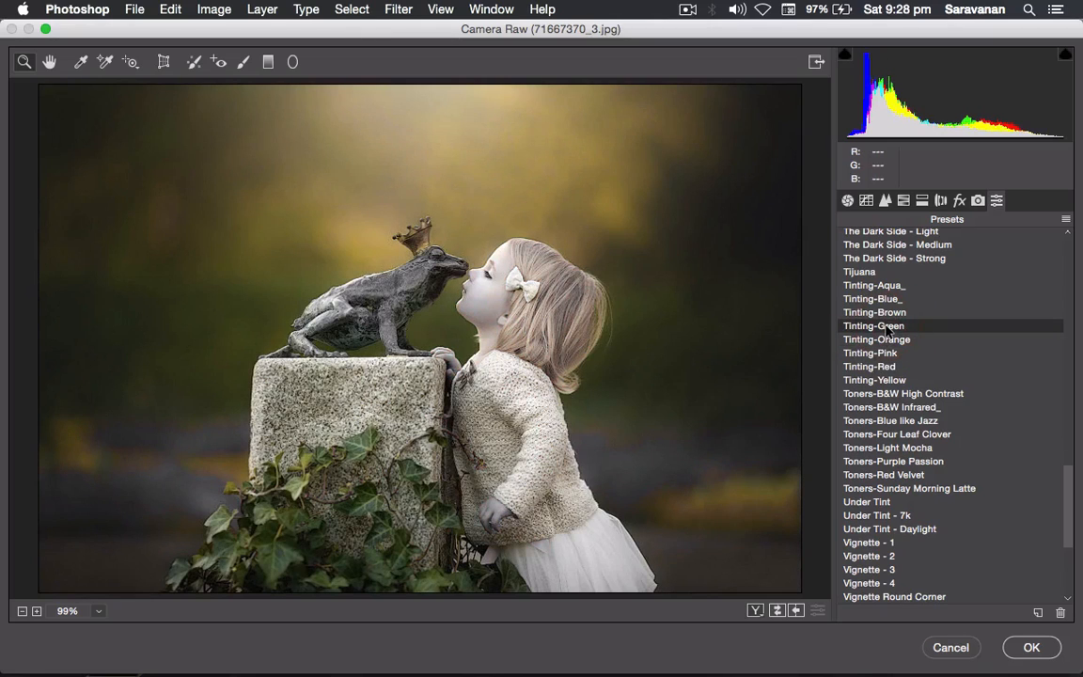
click(886, 340)
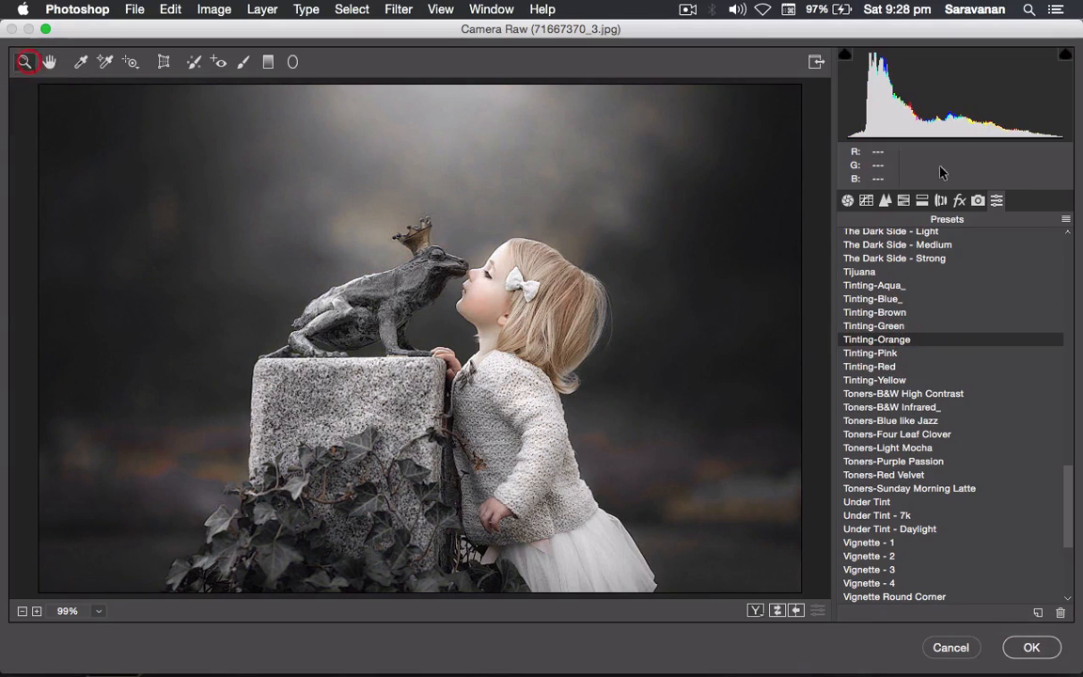
click(851, 202)
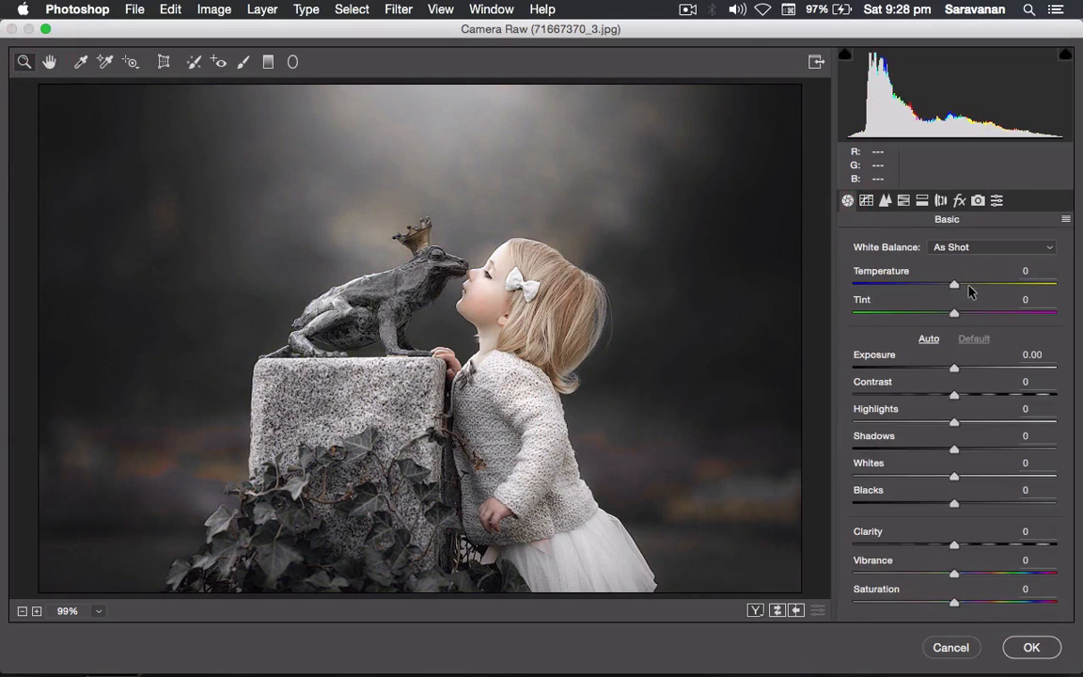
Set the Camera Raw temperature to +13, tint to -1 and exposure to -0.95
mouse_move(952, 287)
mouse_down()
mouse_move(969, 285)
mouse_move(920, 285)
mouse_move(968, 286)
mouse_move(916, 315)
mouse_move(951, 314)
mouse_up()
click(954, 315)
drag(954, 368, 935, 367)
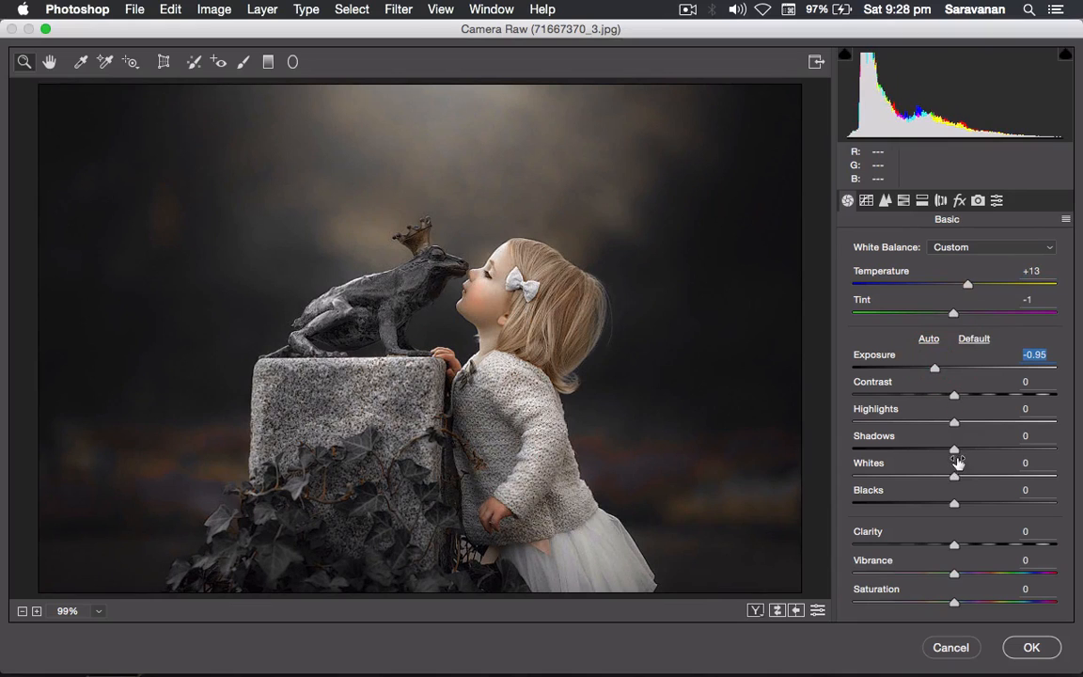
Set shadows to +72, whites to +56 and blacks to -36, and apply the Camera Raw adjustments to Layer 1
drag(954, 452, 1027, 450)
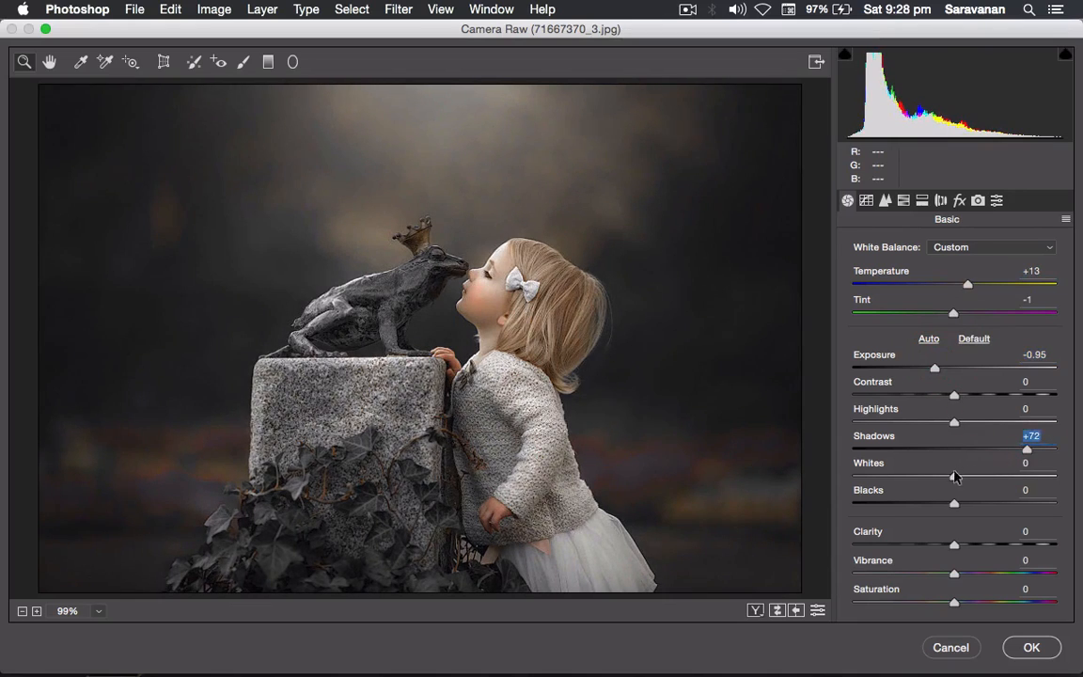
drag(956, 476, 1011, 476)
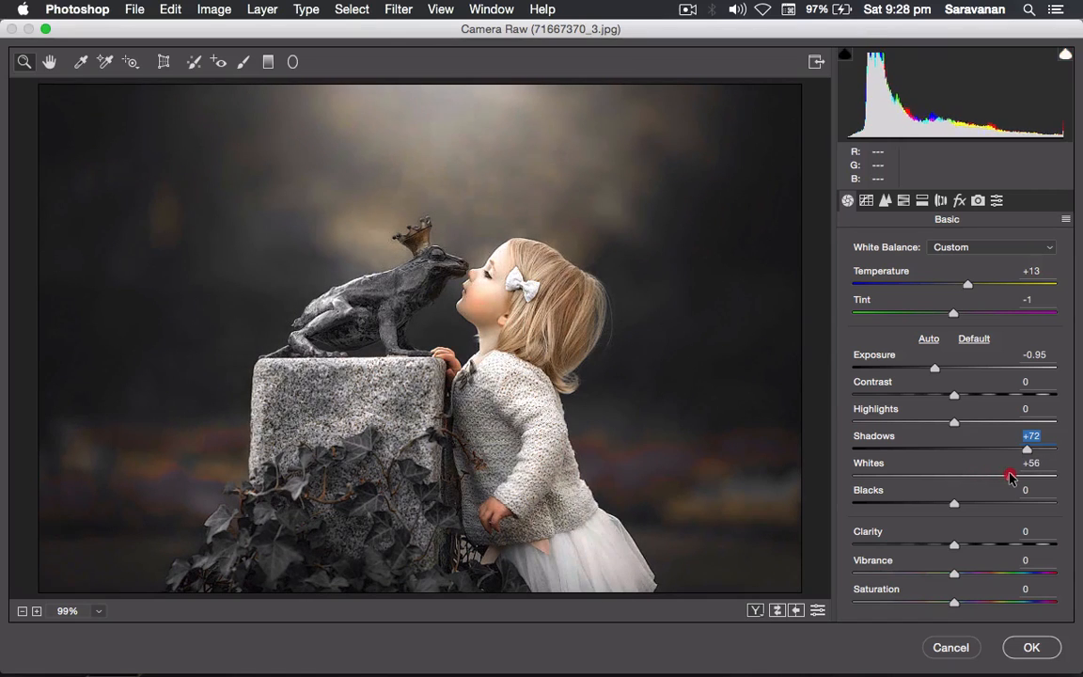
drag(955, 503, 918, 504)
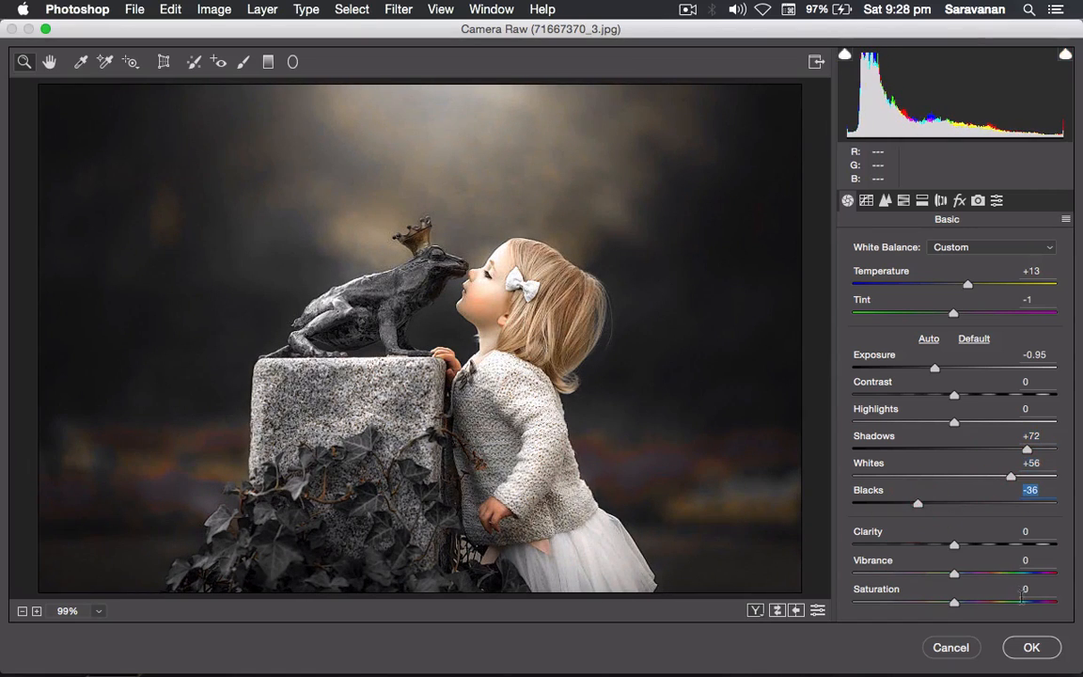
click(1033, 647)
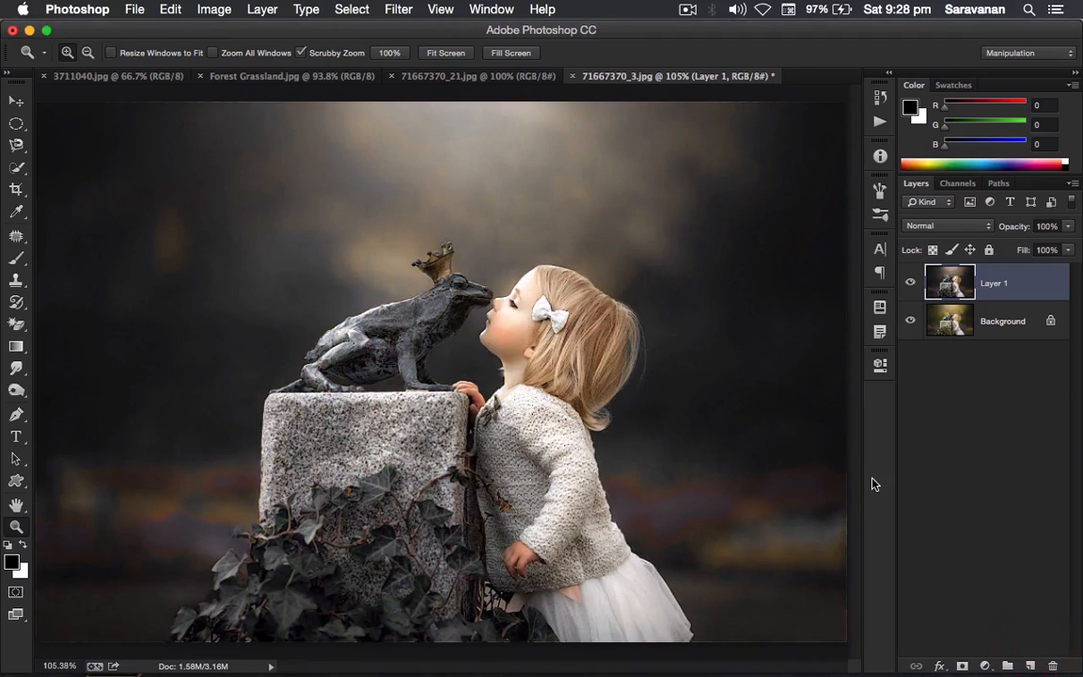
Compare the color-graded Layer 1 with the original Background by switching its visibility off and on, ending with Layer 1 shown
click(911, 284)
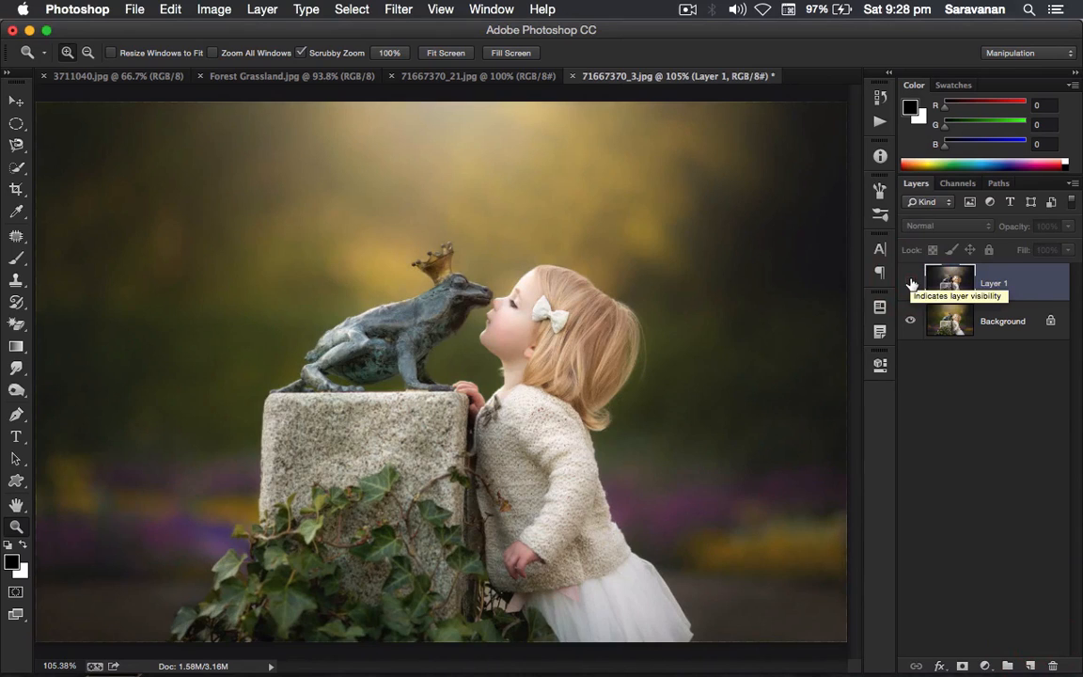
click(911, 284)
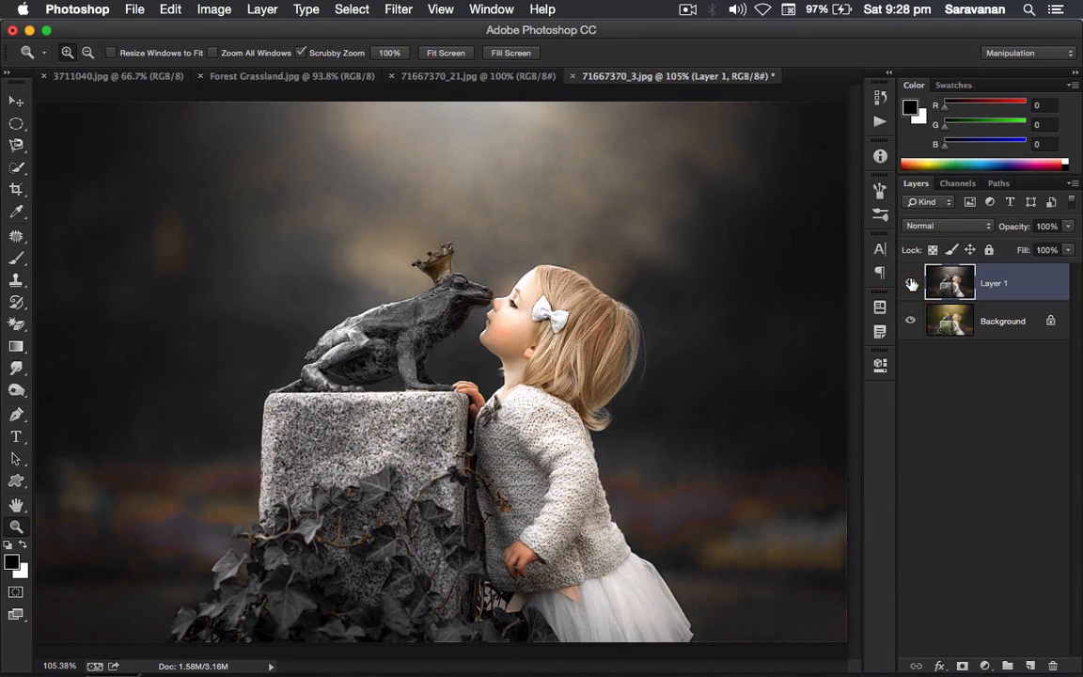
click(911, 284)
click(911, 284)
Switch to 71667370_21.jpg and open it in the Color Efex Pro 4 filter of the Nik Collection
click(497, 77)
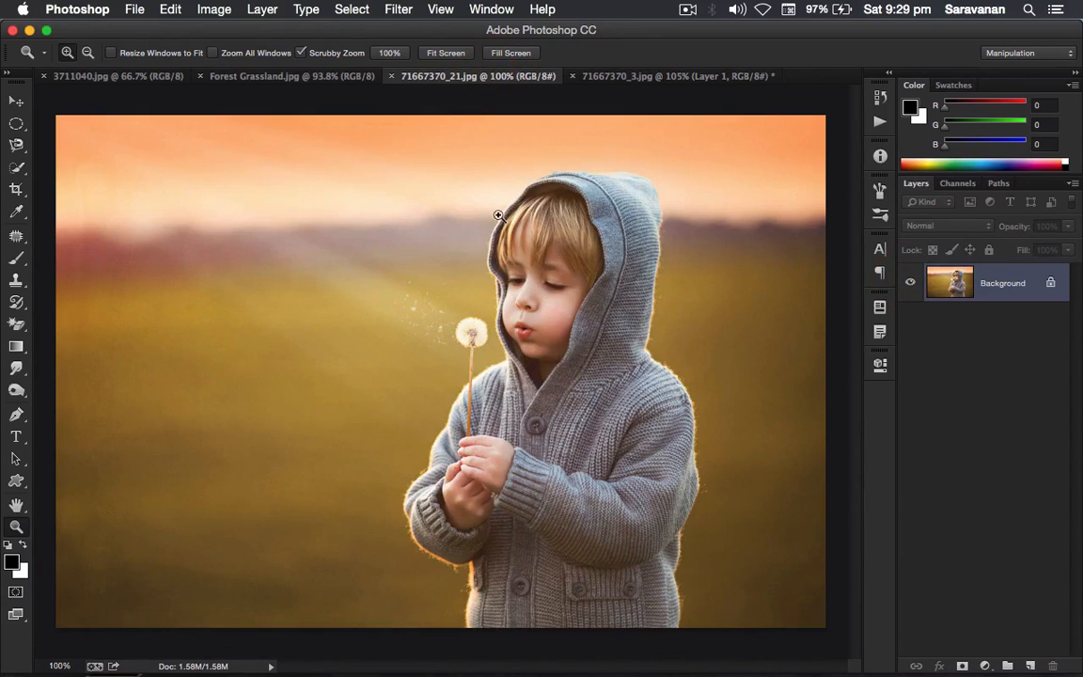
click(399, 9)
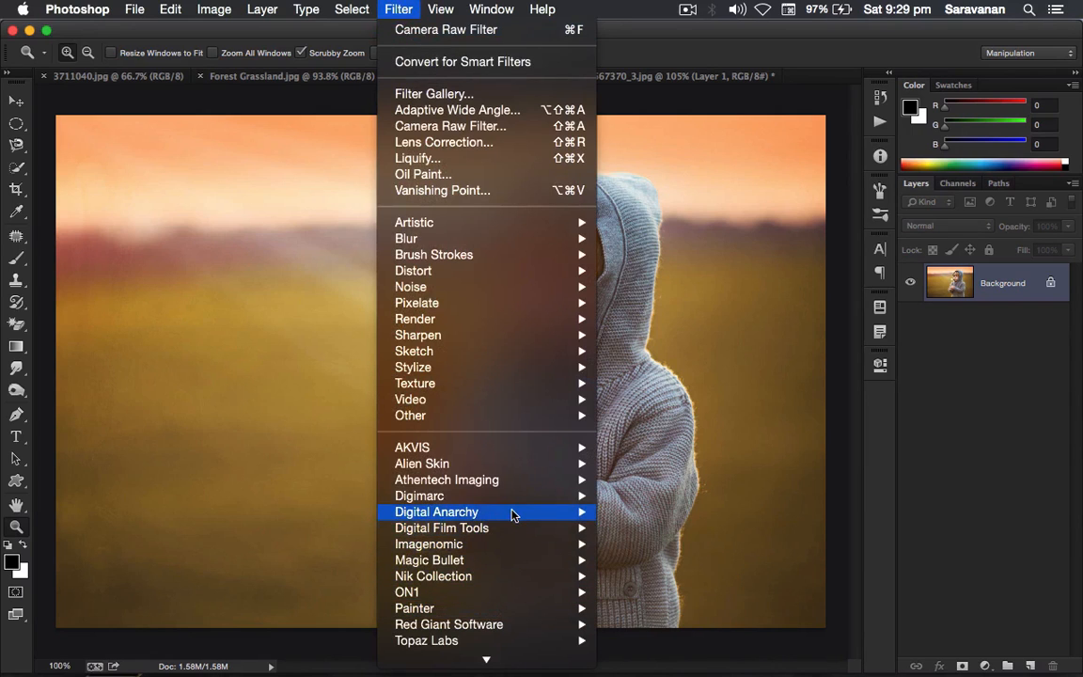
mouse_move(512, 578)
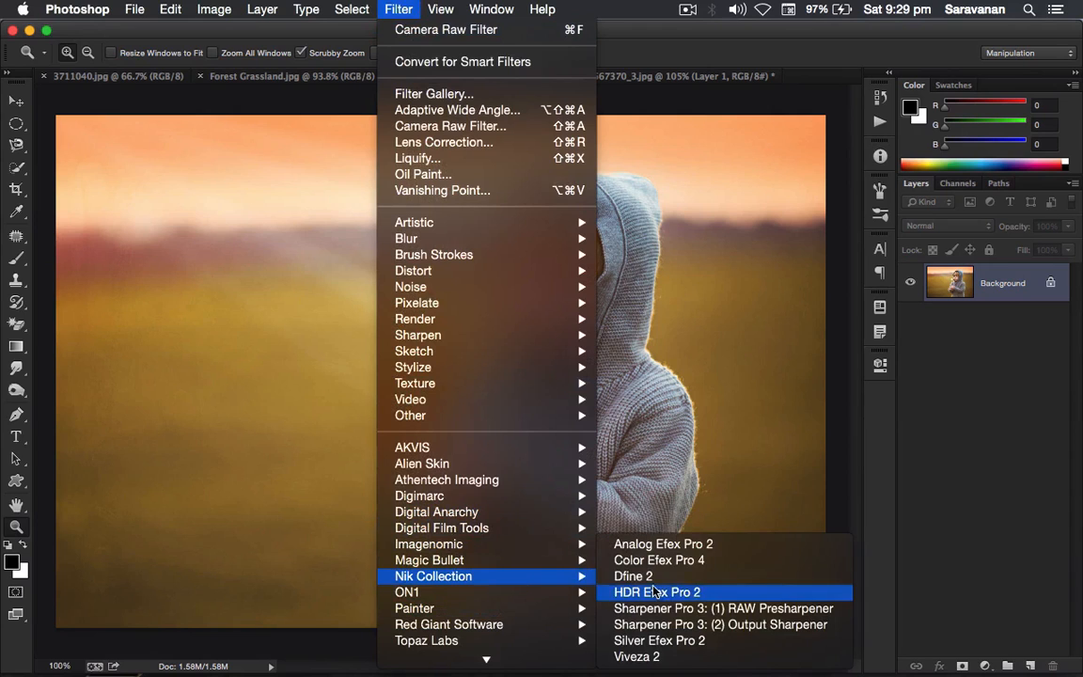
click(700, 561)
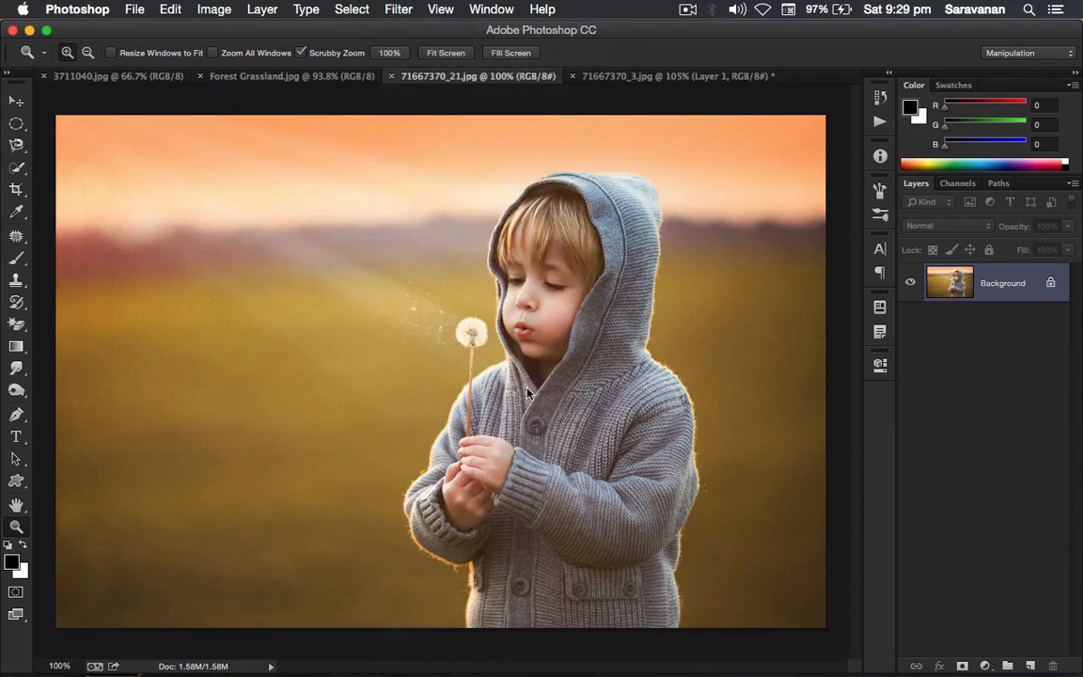
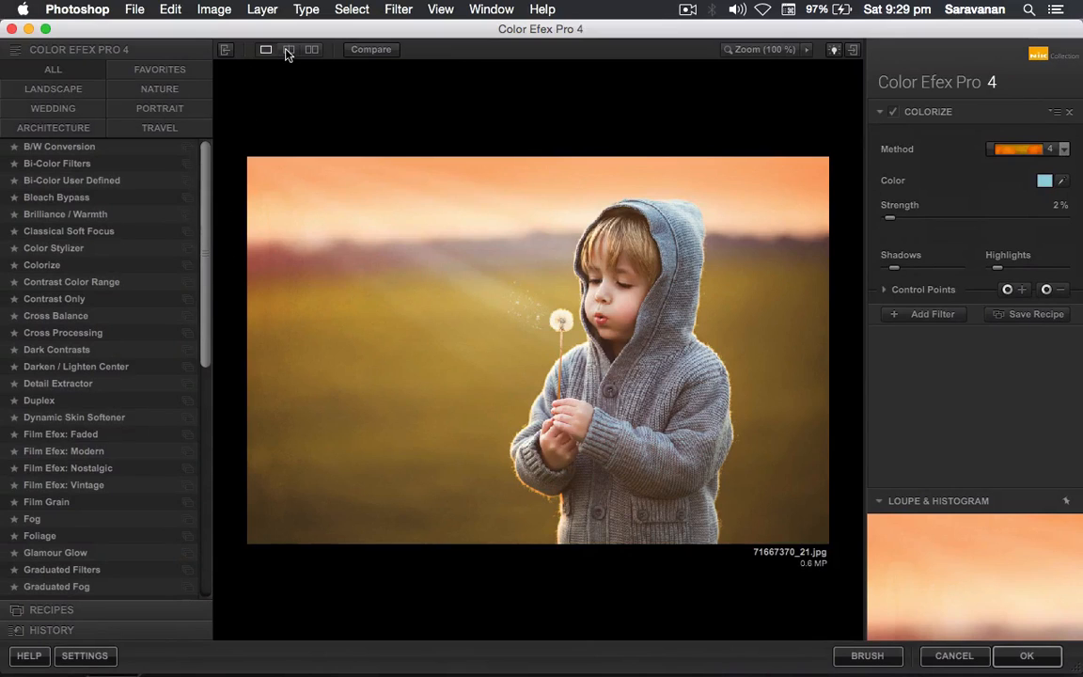
Use the Brilliance / Warmth filter with saturation 17%, warmth 25% and perceptual saturation 25%, and place control points on the boy's face
click(71, 213)
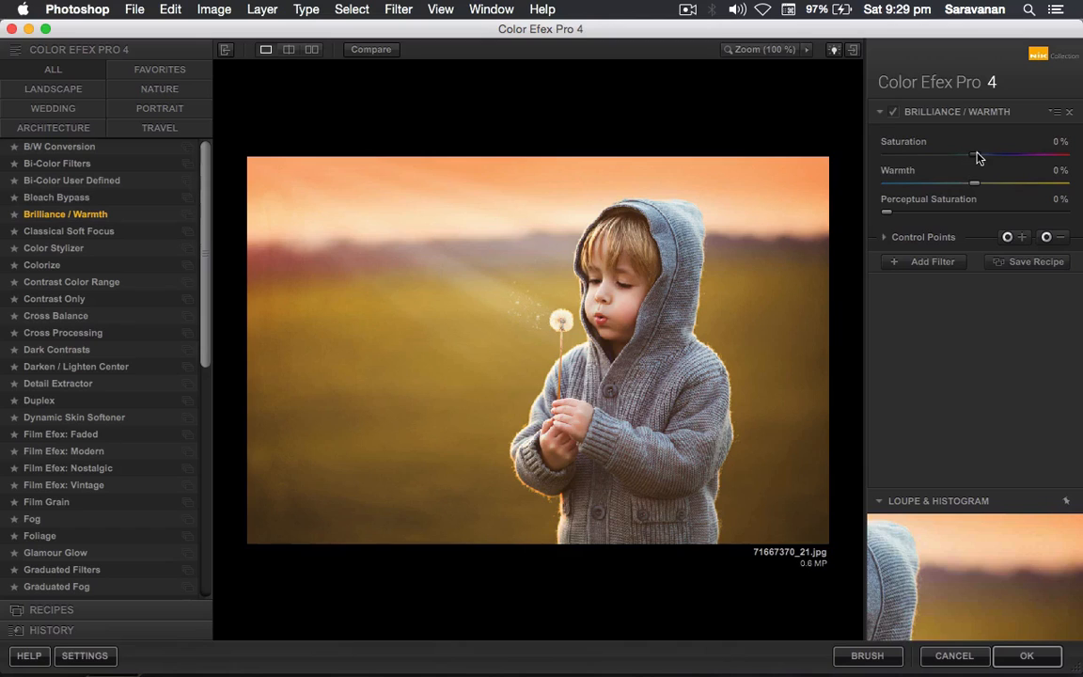
drag(978, 157, 962, 214)
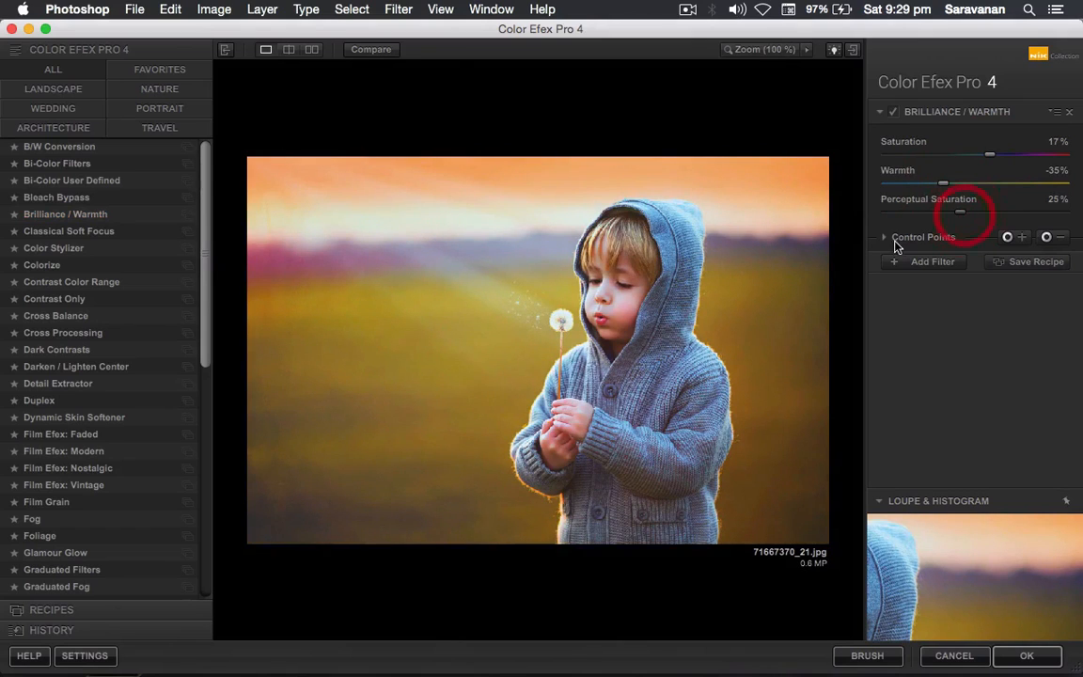
click(1007, 237)
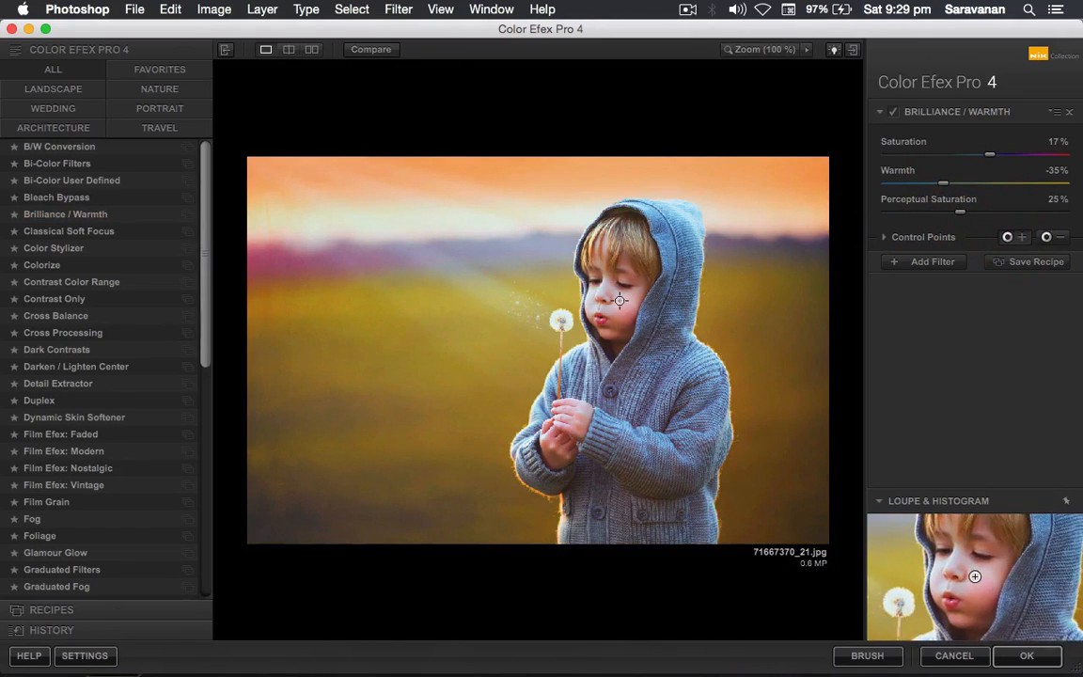
click(619, 301)
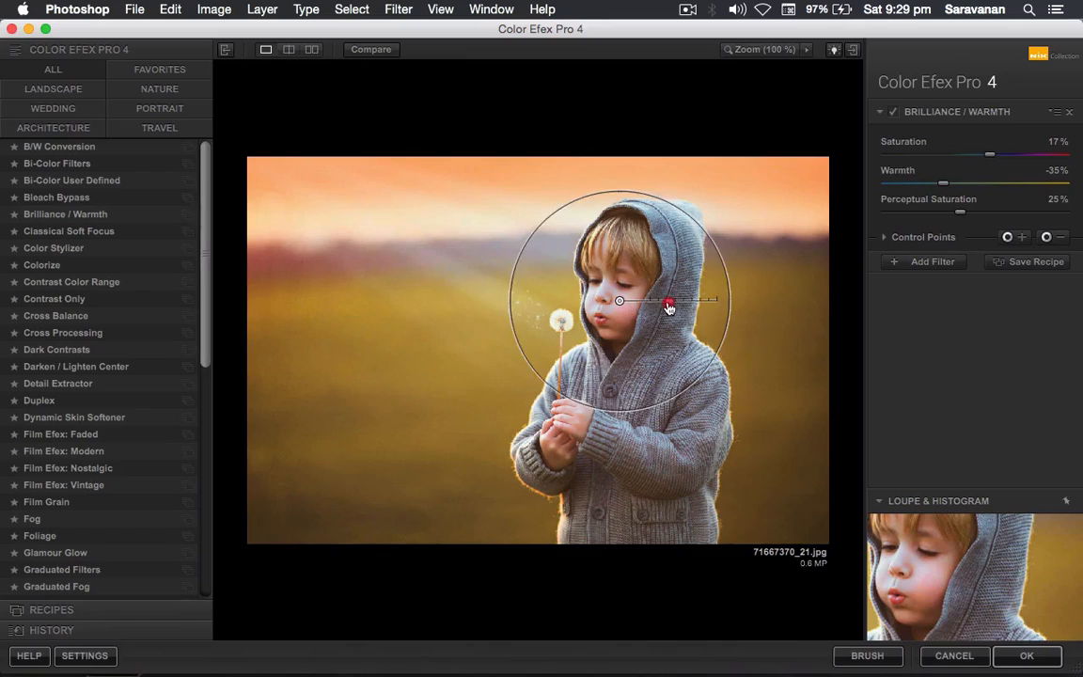
drag(620, 301, 617, 289)
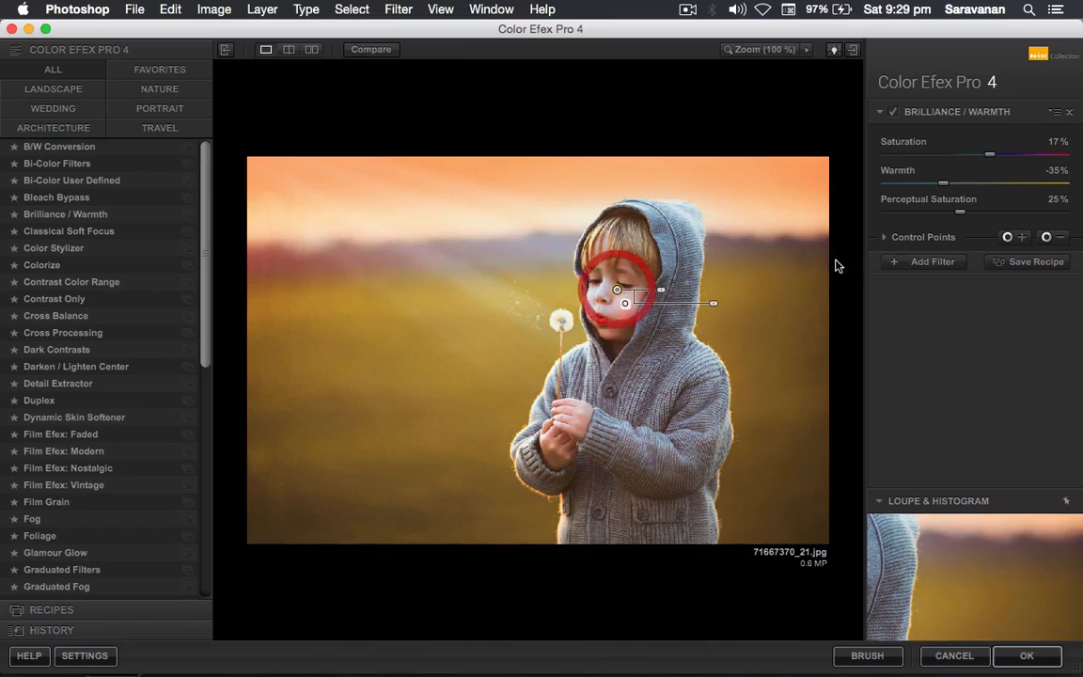
drag(944, 186, 984, 188)
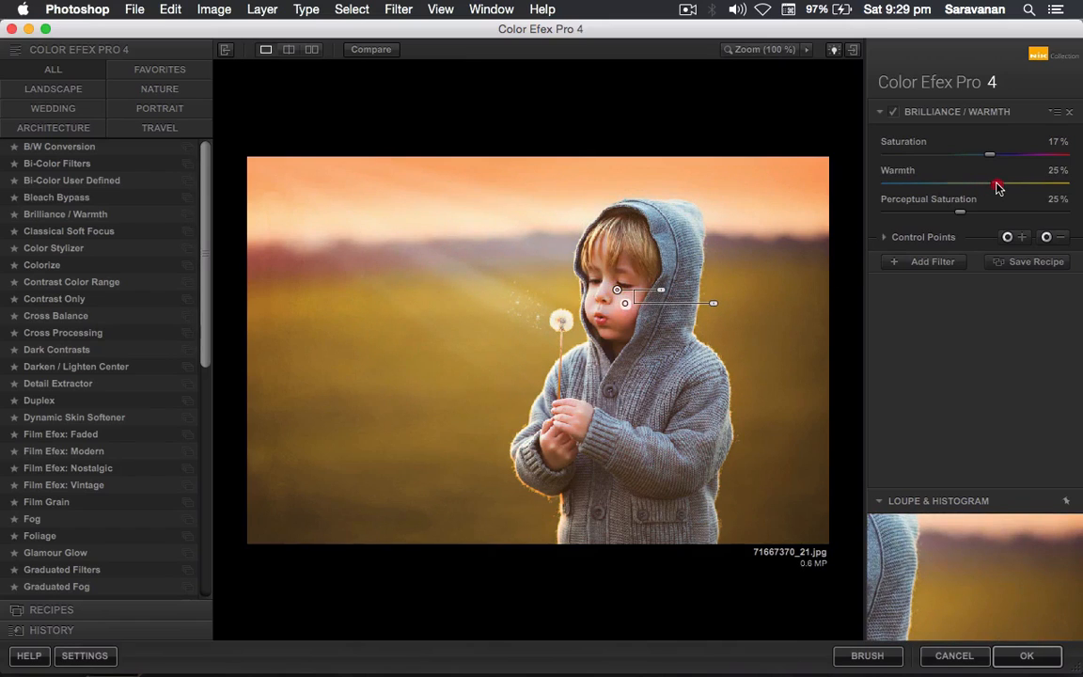
Add a second filter to the stack and try Fog, Duplex and Cross Processing in it
click(935, 259)
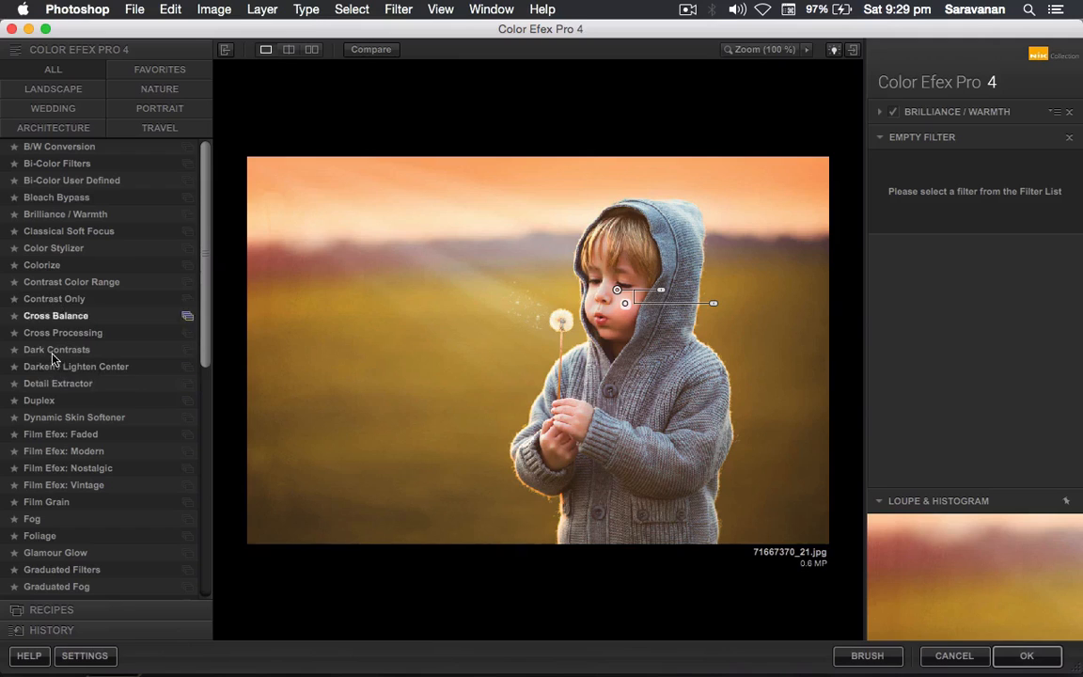
click(56, 523)
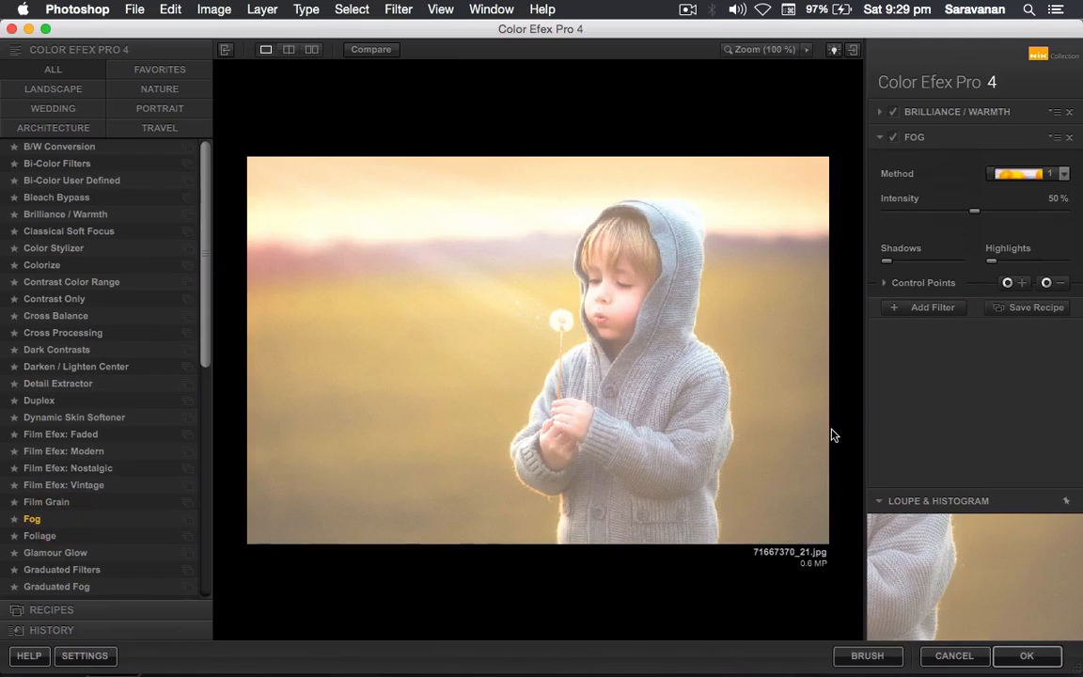
click(43, 401)
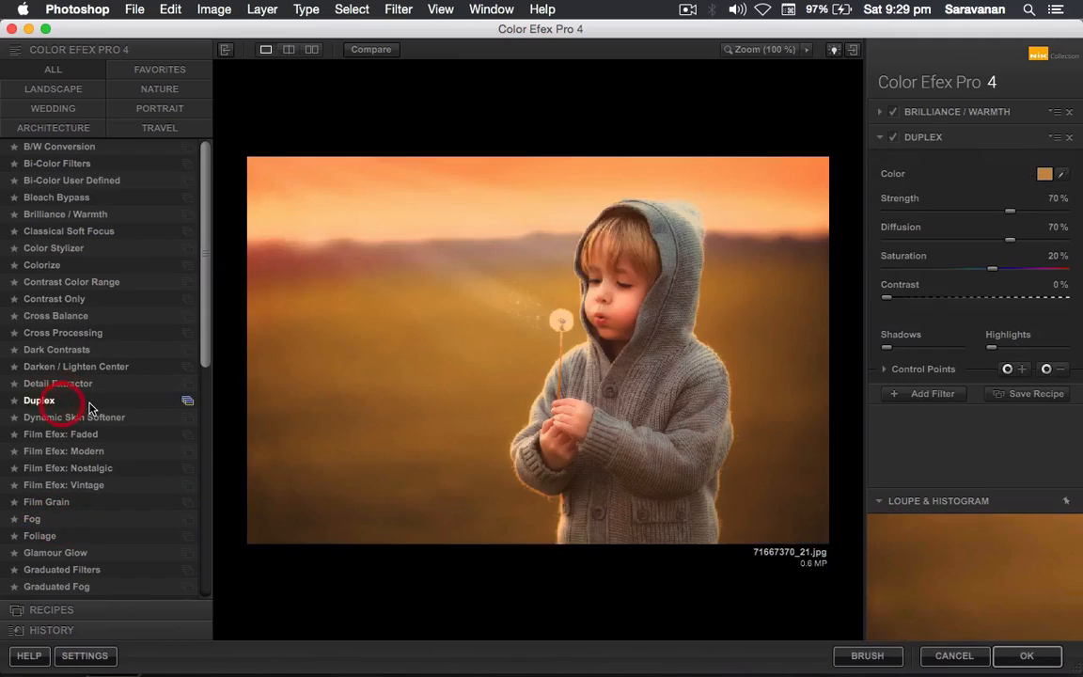
click(57, 333)
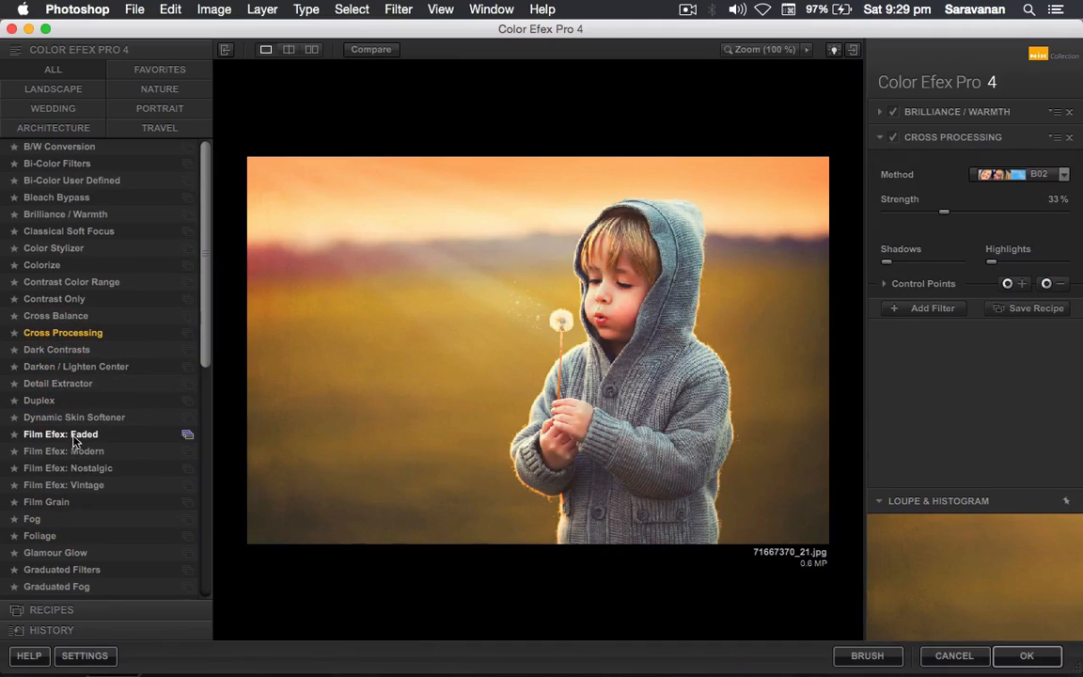
Try Detail Extractor as the second filter with detail 37%, contrast -41% and saturation -17%
click(91, 386)
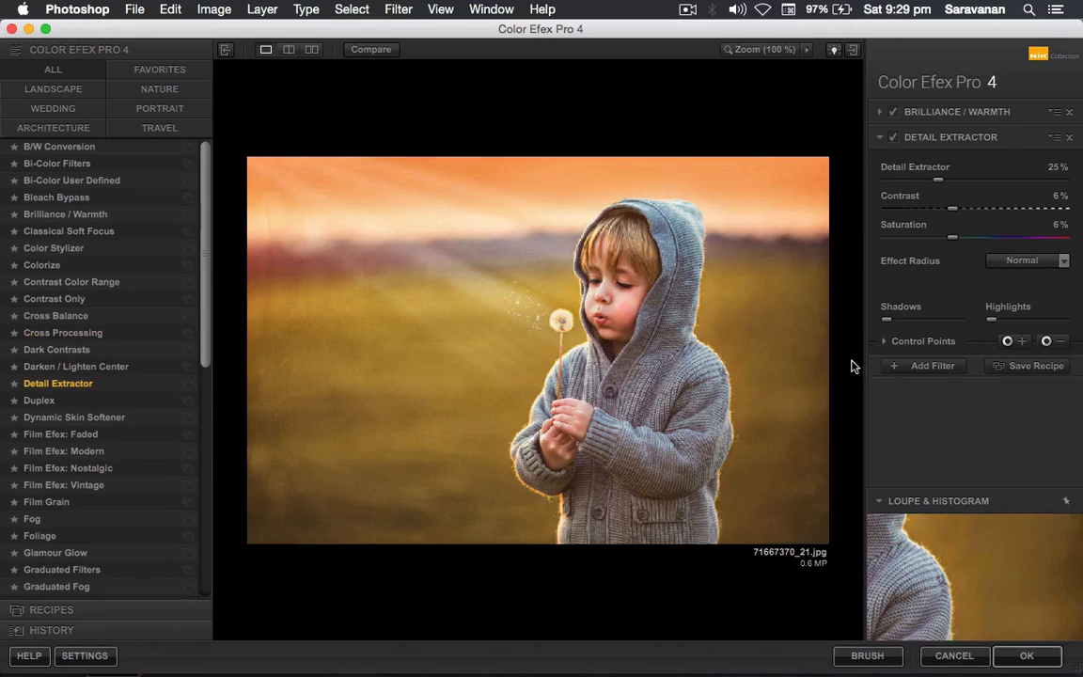
drag(937, 181, 896, 214)
drag(952, 237, 927, 245)
mouse_move(948, 184)
mouse_down()
mouse_move(918, 182)
mouse_move(964, 184)
mouse_up()
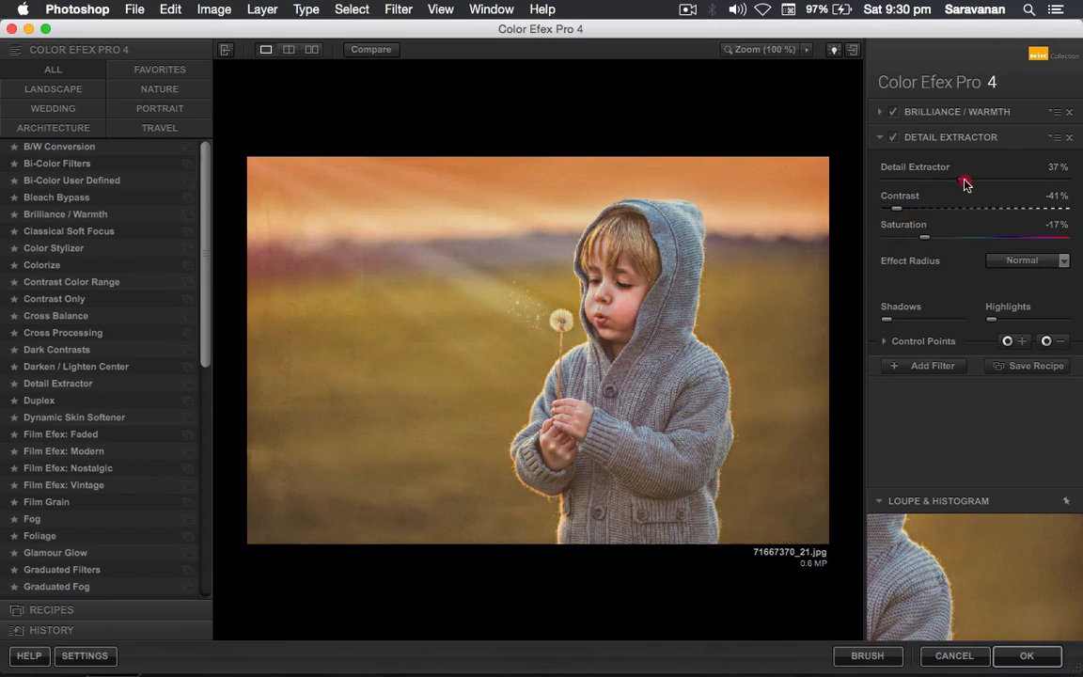
Change the second filter to Bi-Color Filters with Violet/Pink color set 2 and apply the Color Efex Pro 4 effects
click(52, 164)
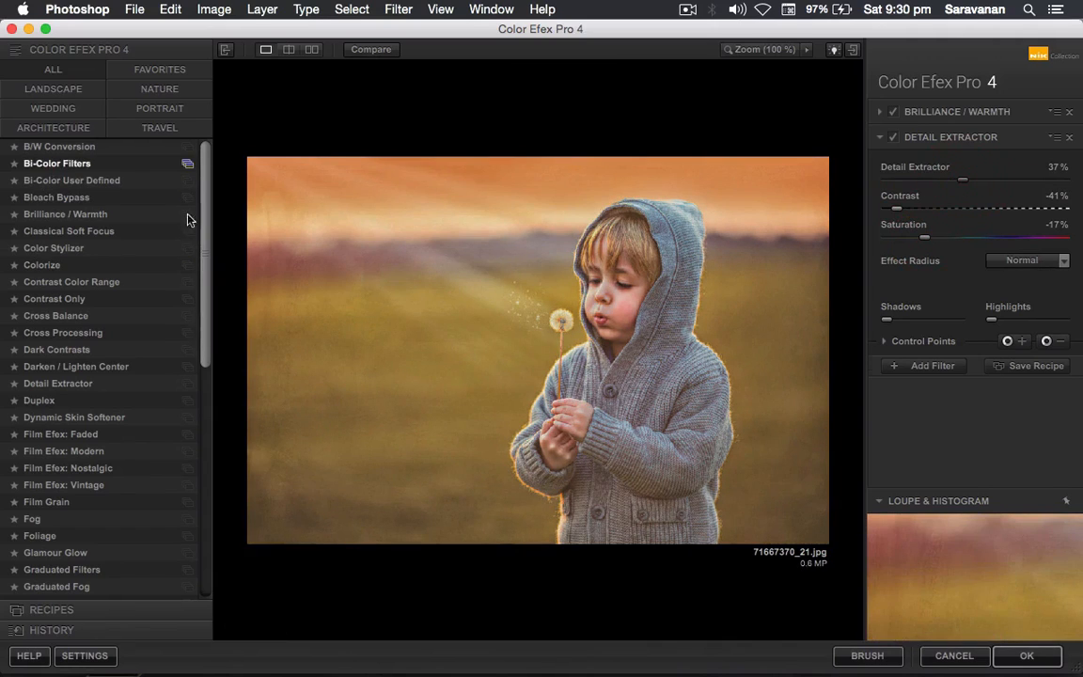
click(1025, 178)
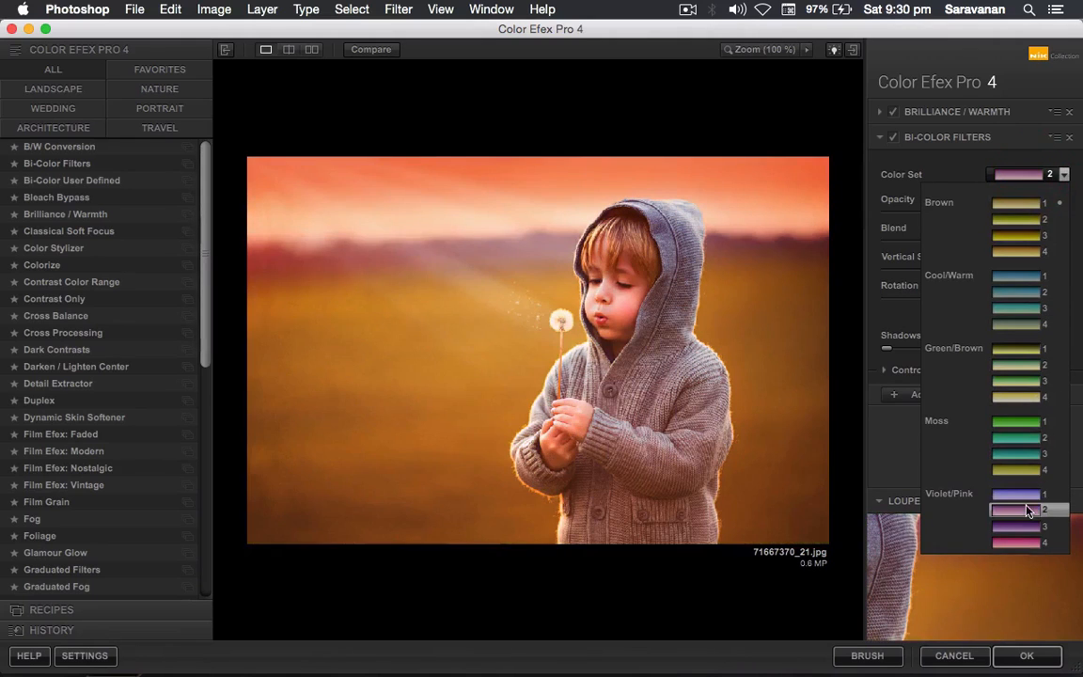
click(1027, 510)
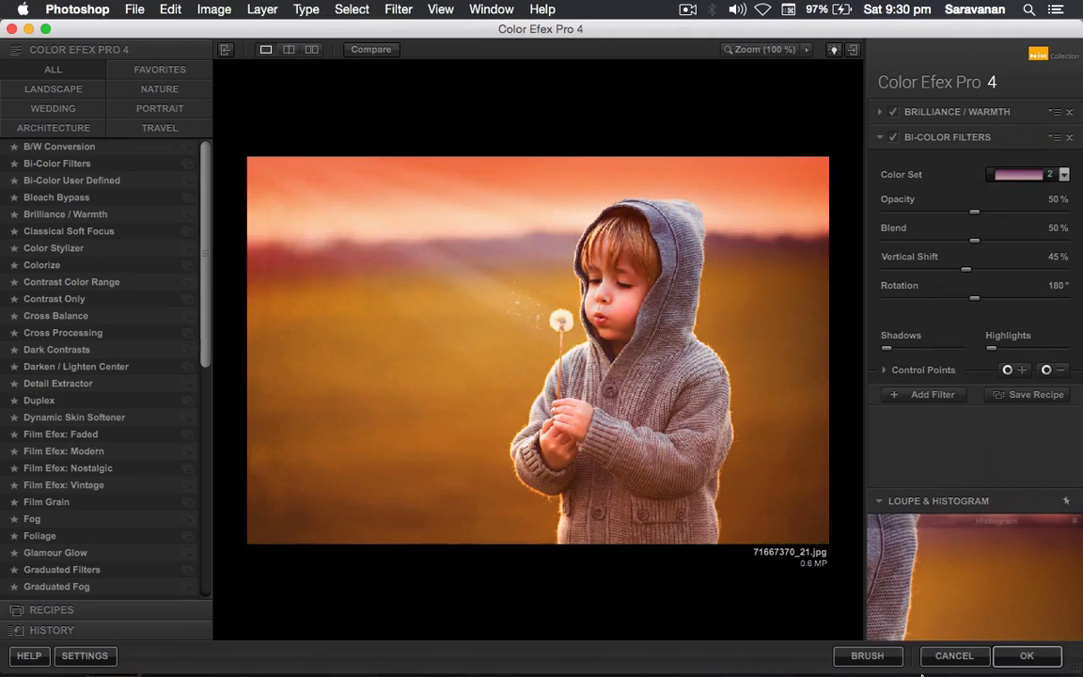
click(1030, 656)
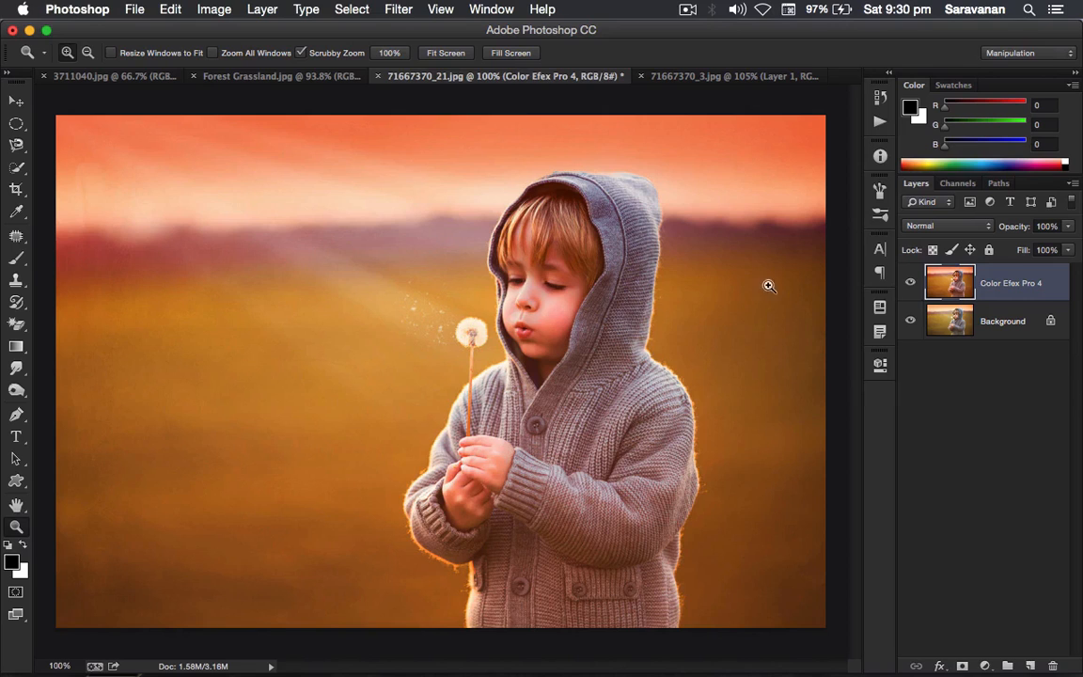
Compare the Color Efex Pro 4 layer with the Background, and close 71667370_21.jpg without saving
click(909, 284)
click(909, 286)
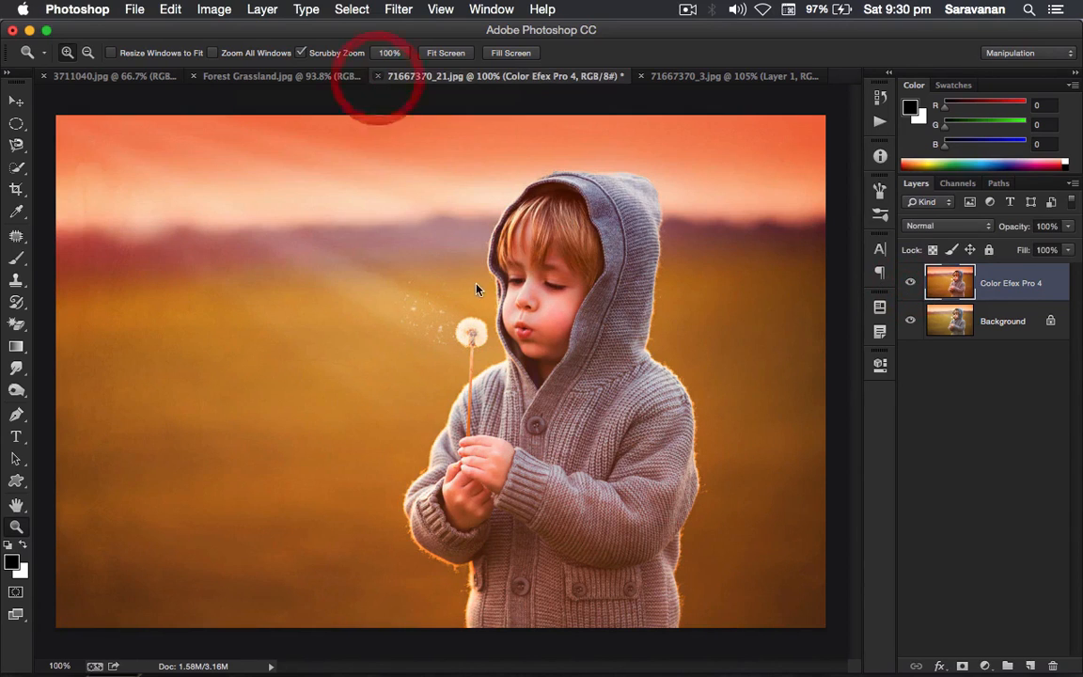
click(376, 76)
click(493, 257)
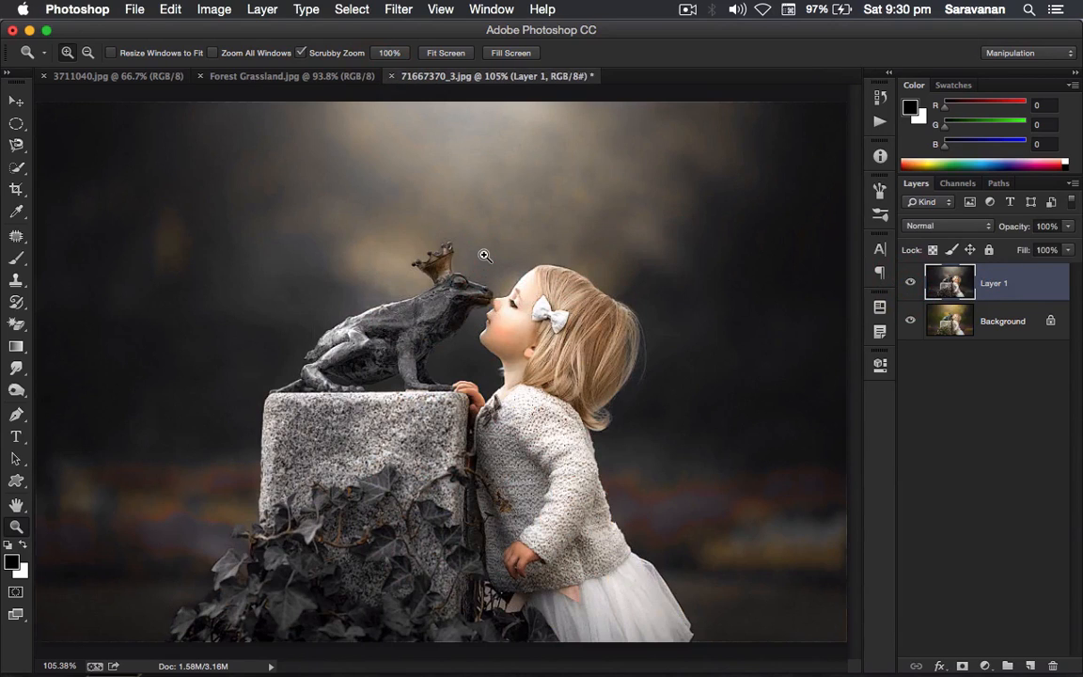
Look at Forest Grassland.jpg, return to 71667370_3.jpg and close that image without saving
click(303, 82)
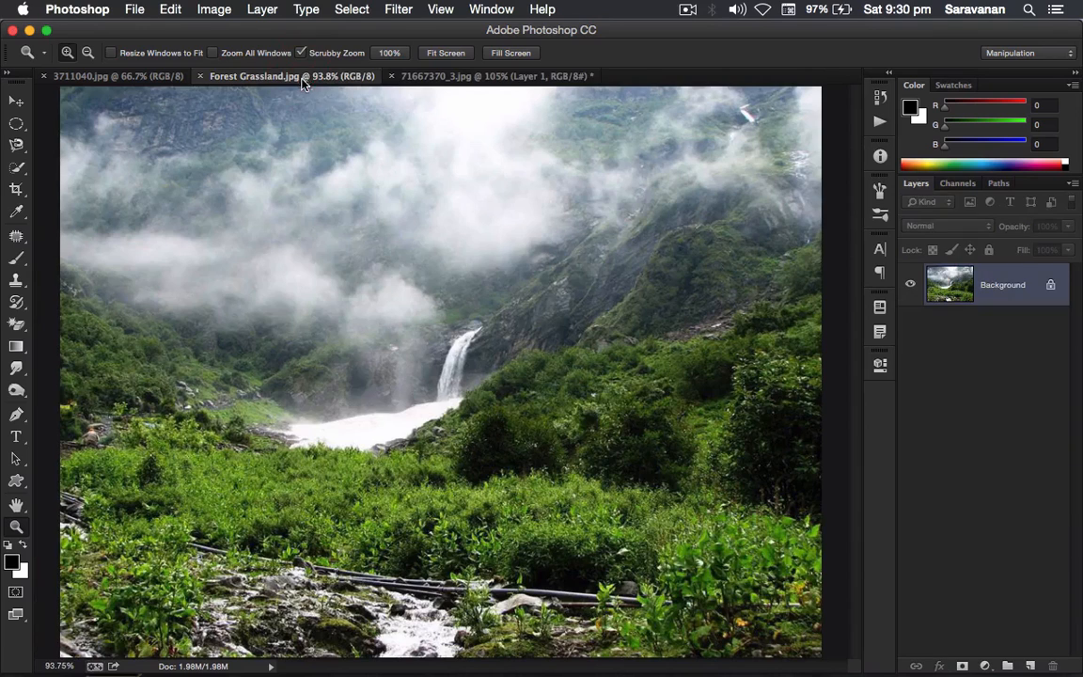
click(462, 76)
click(391, 76)
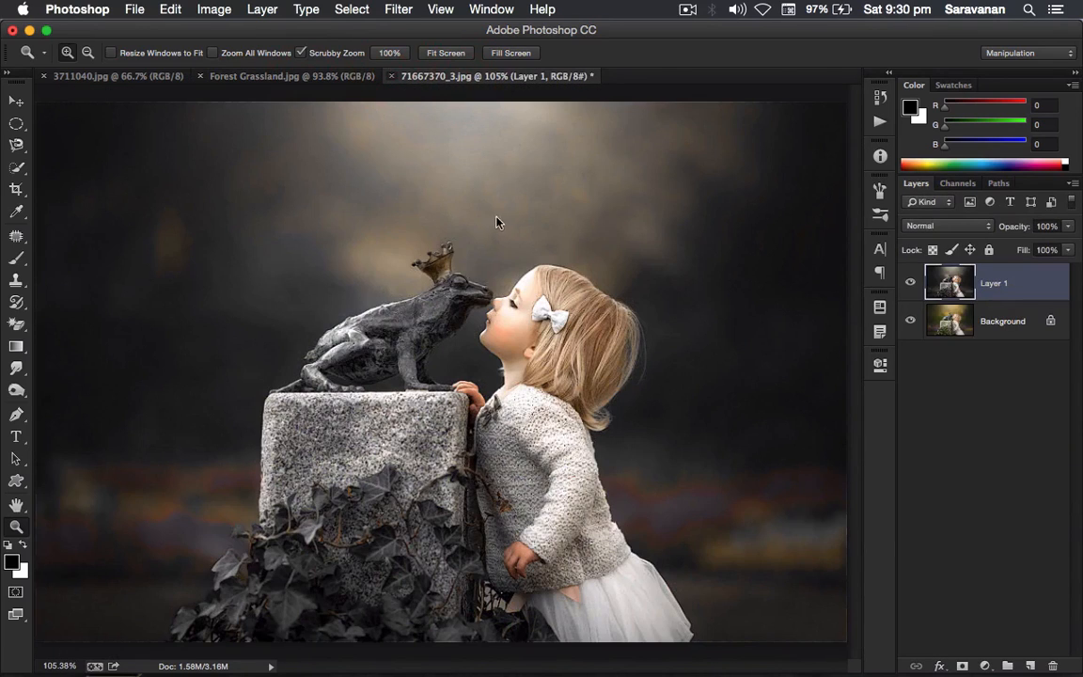
click(488, 252)
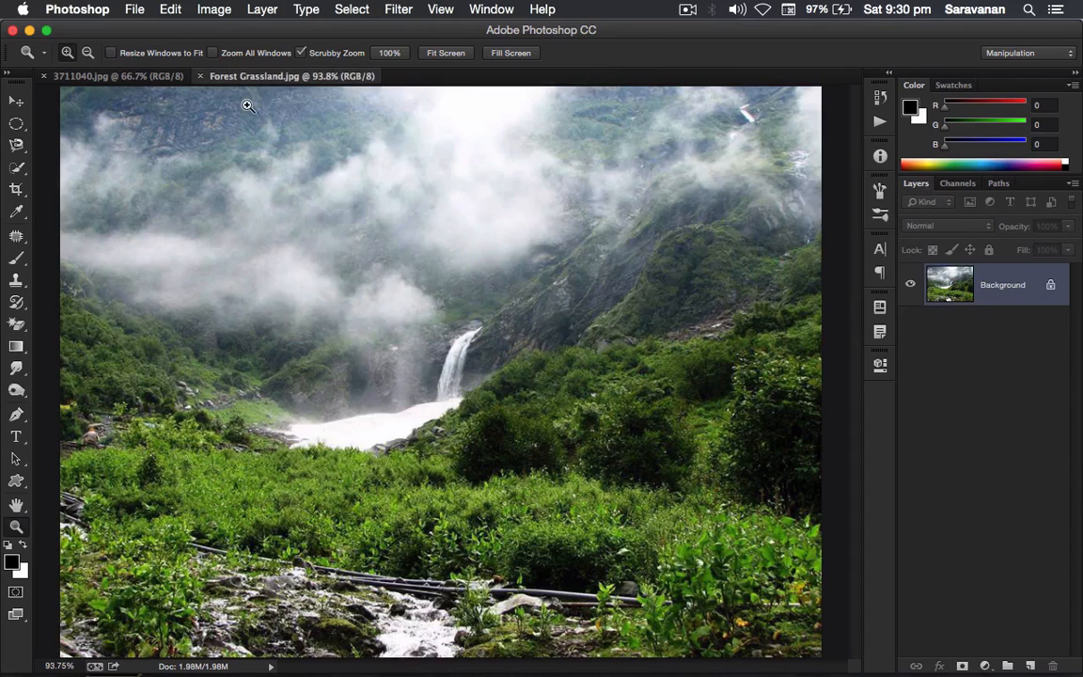
Duplicate the Background layer of 3711040.jpg and open the copy in the Athentech Imaging Perfectly Clear filter
click(108, 76)
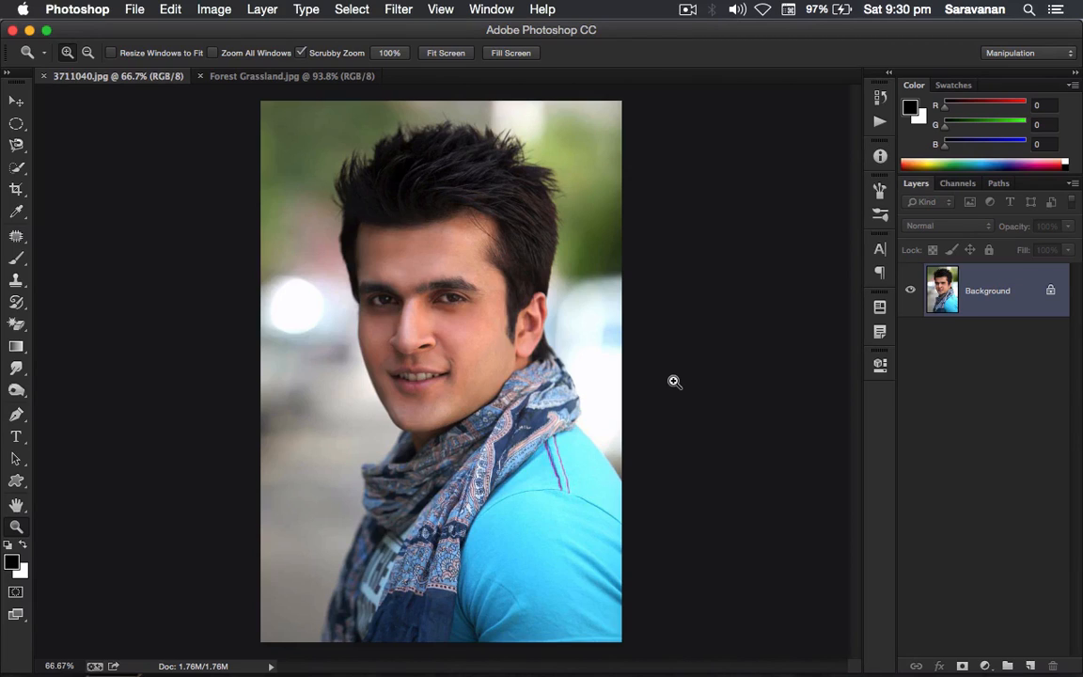
key(super)
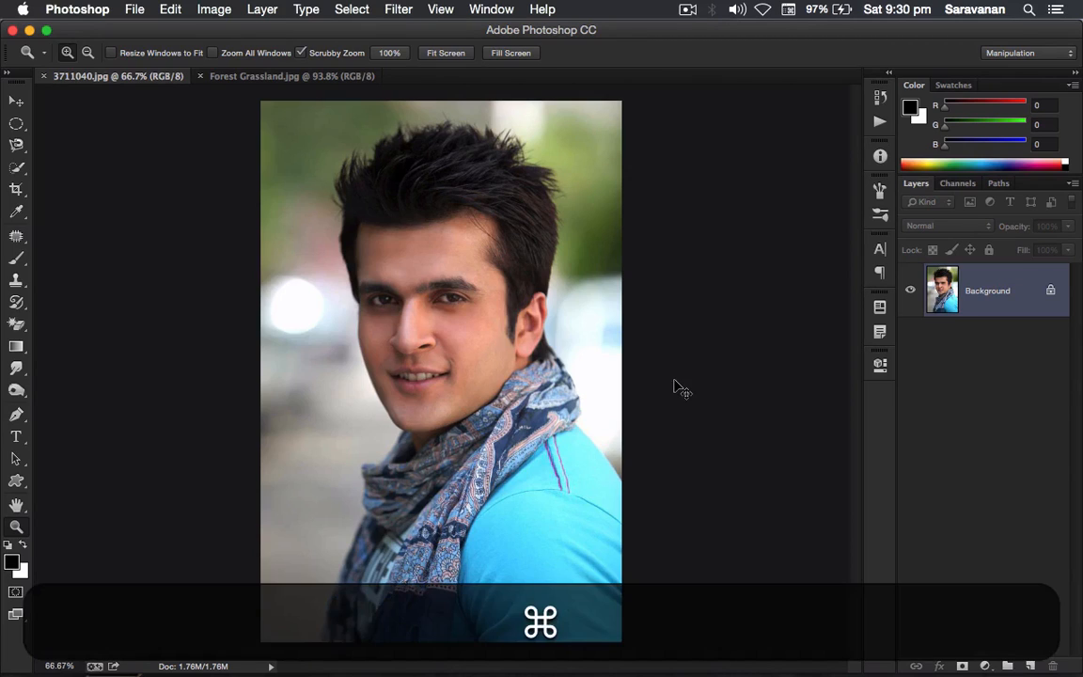
key(super+j)
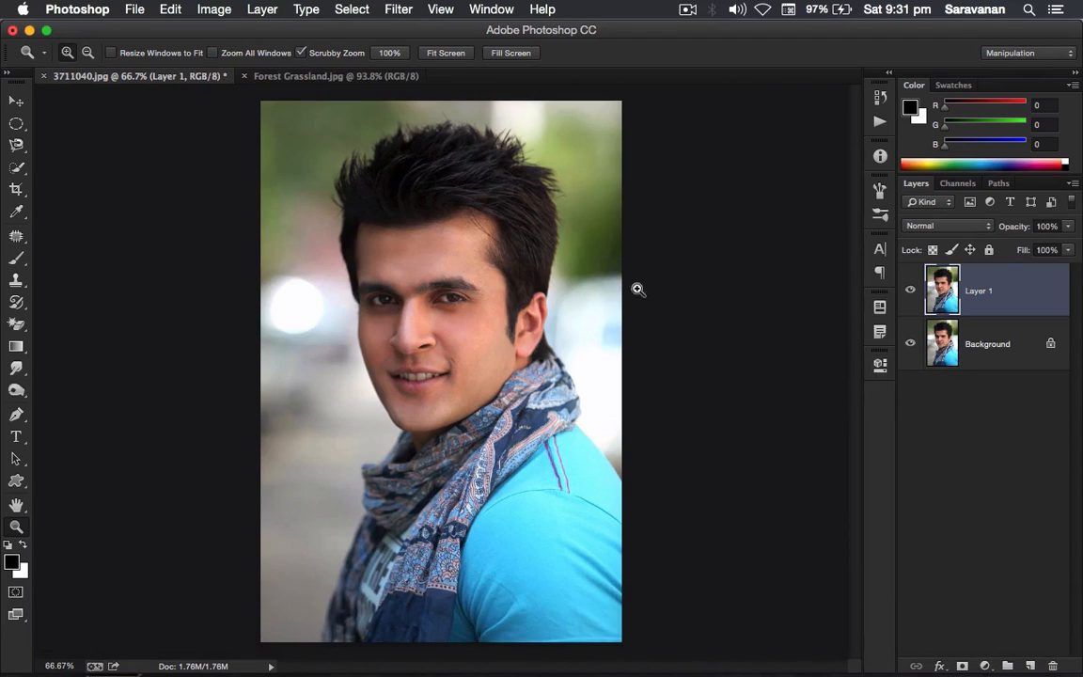
click(393, 13)
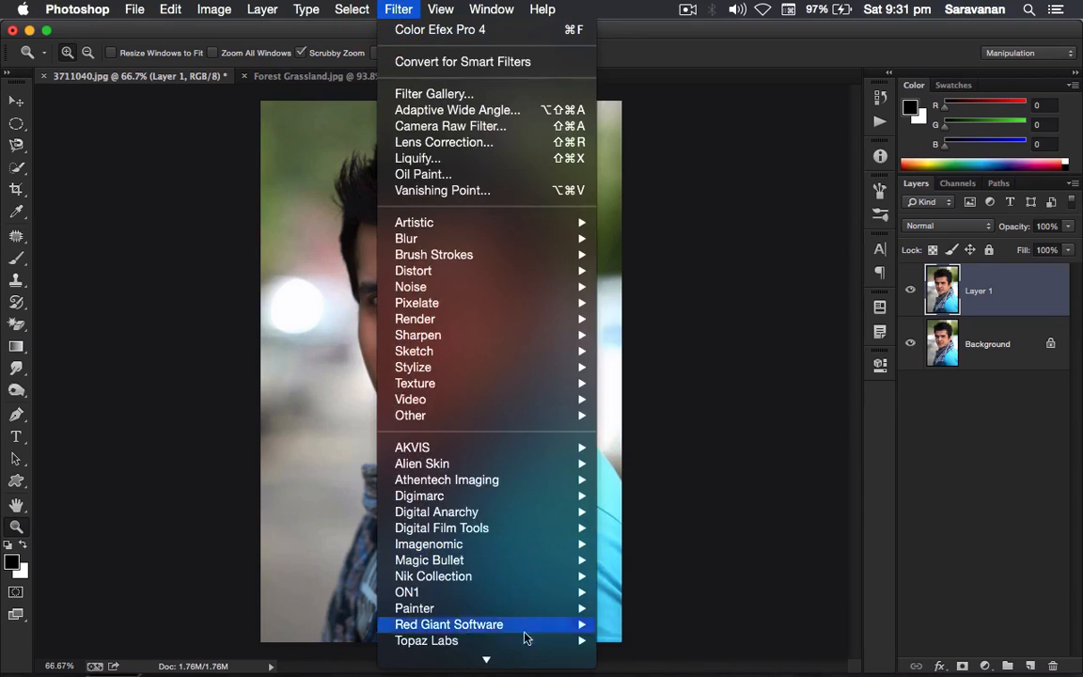
mouse_move(533, 484)
click(689, 478)
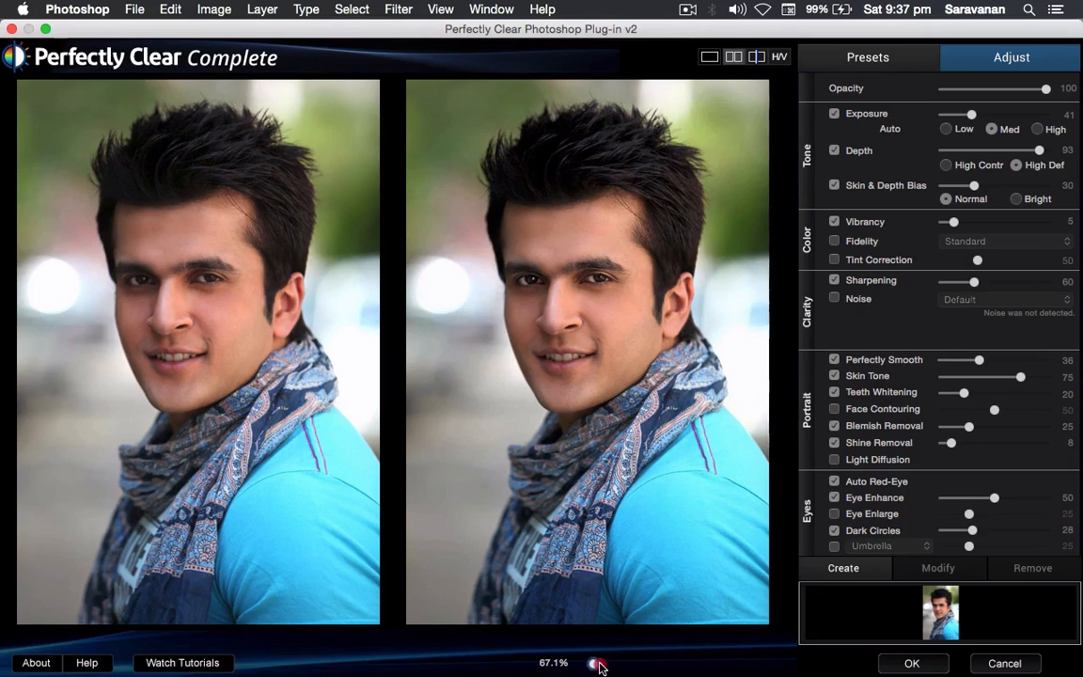
Examine the man's face up close in the before/after preview and browse all the Perfectly Clear preset groups
drag(594, 665, 738, 667)
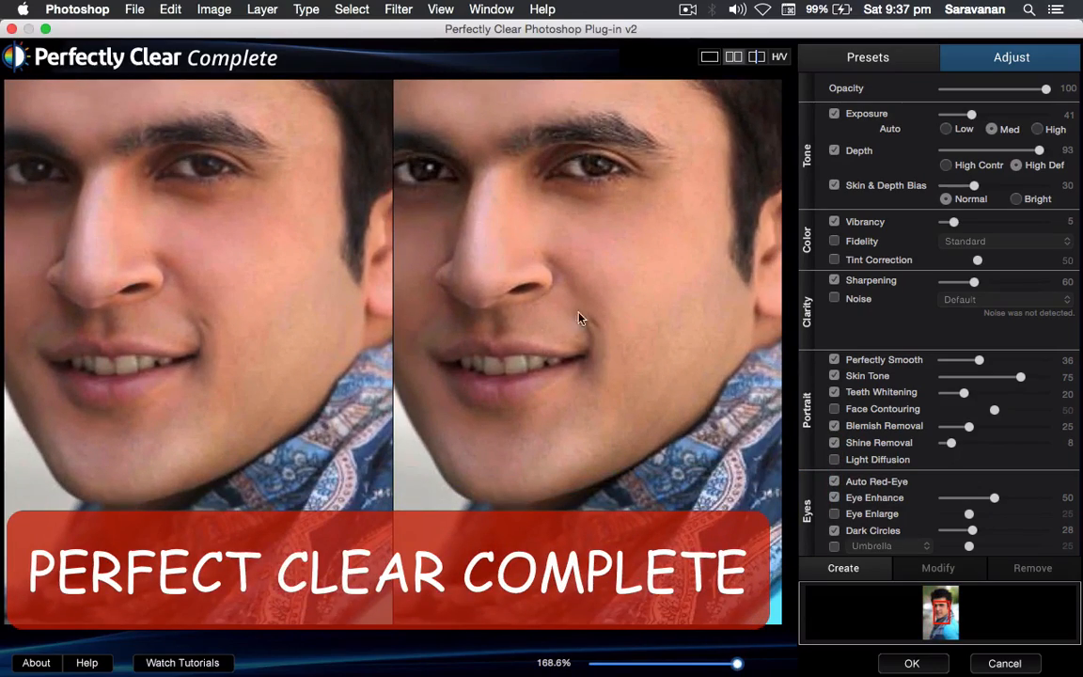
drag(579, 318, 665, 389)
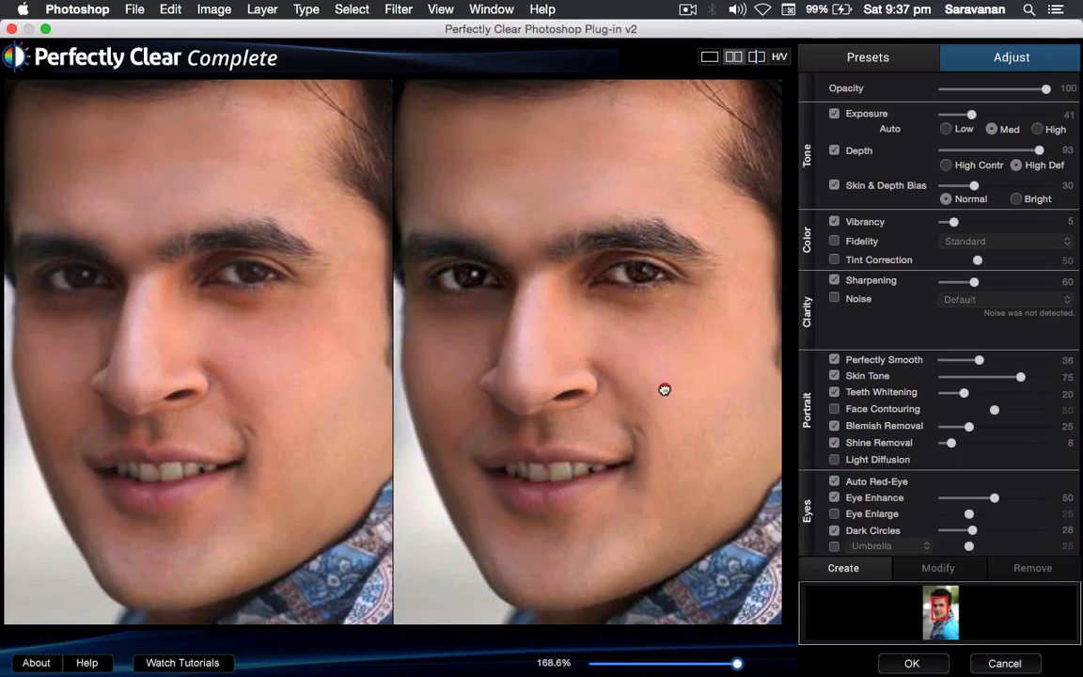
click(902, 61)
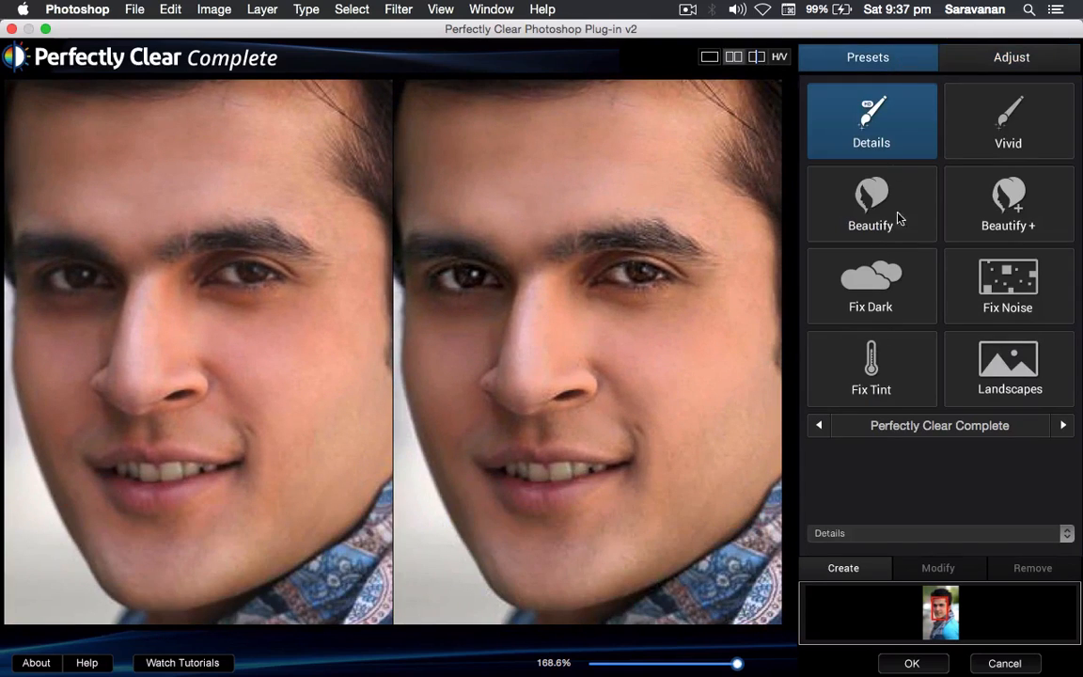
click(1064, 427)
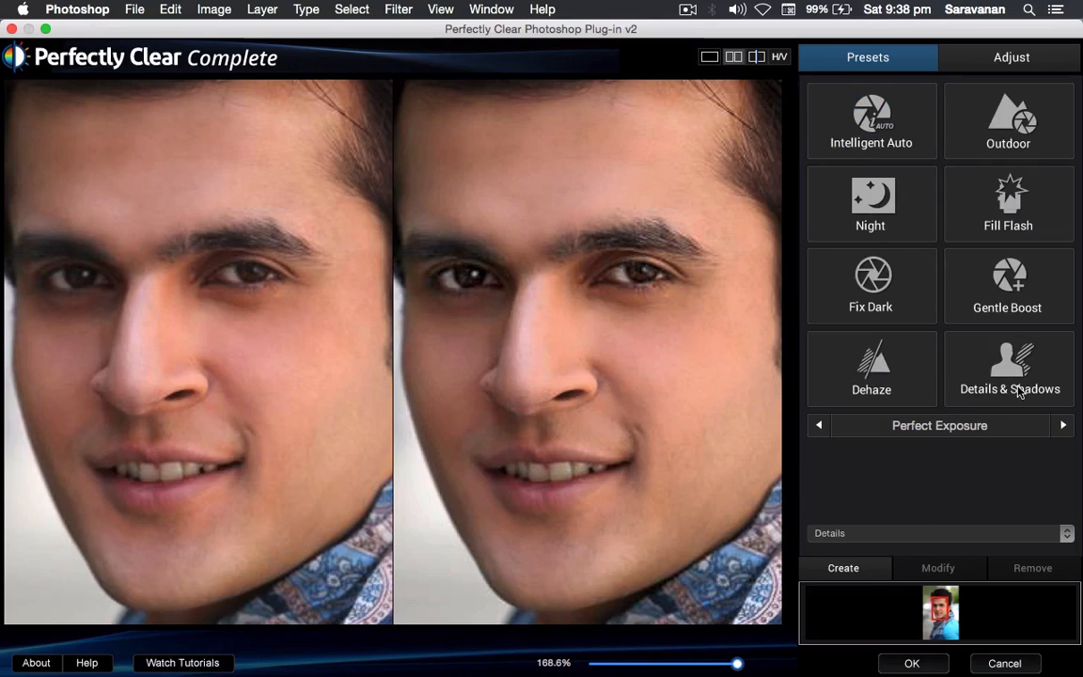
click(1064, 426)
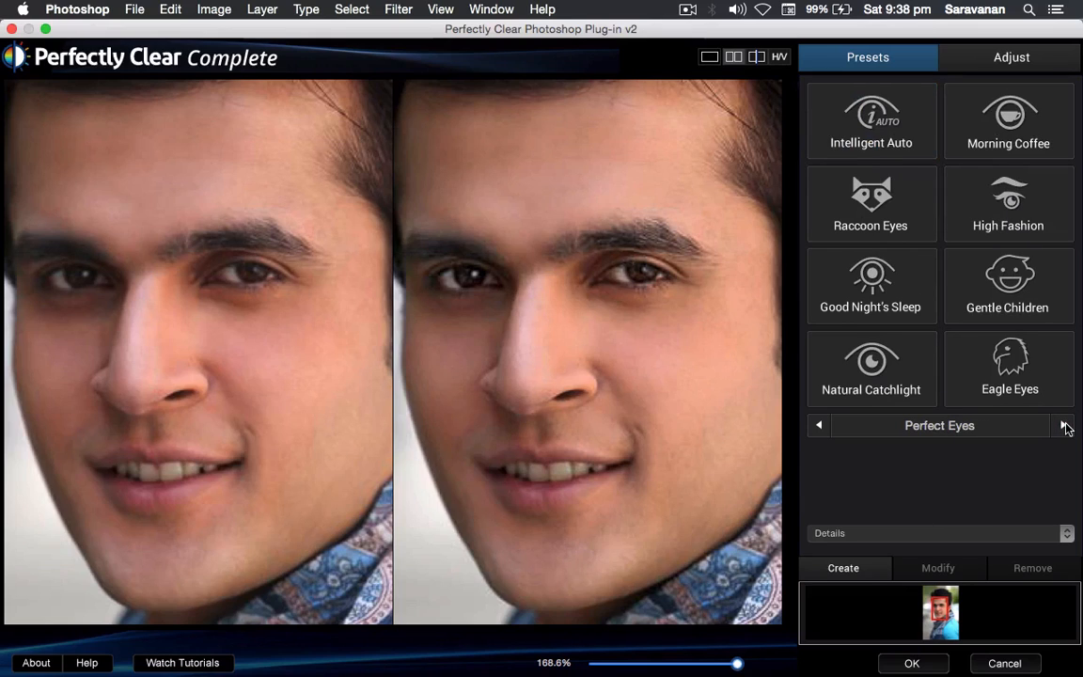
click(1066, 427)
click(1065, 427)
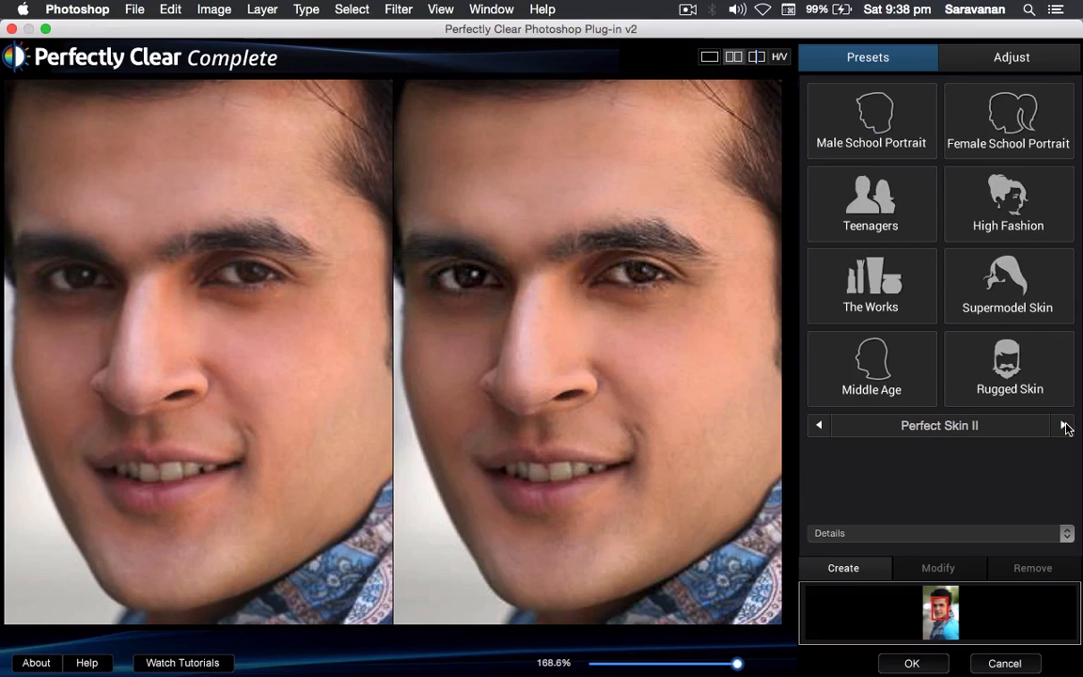
click(1066, 427)
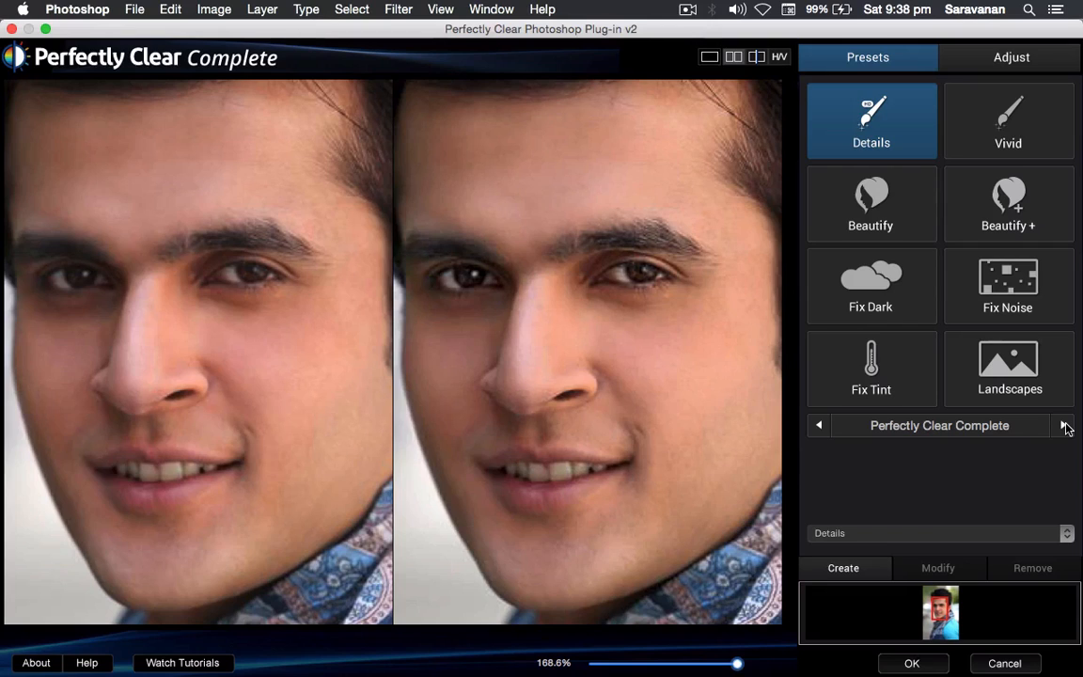
Try the Perfectly Clear Complete presets Beautify, Beautify +, Fix Tint, Details, Fix Noise and Landscapes on the face
click(879, 214)
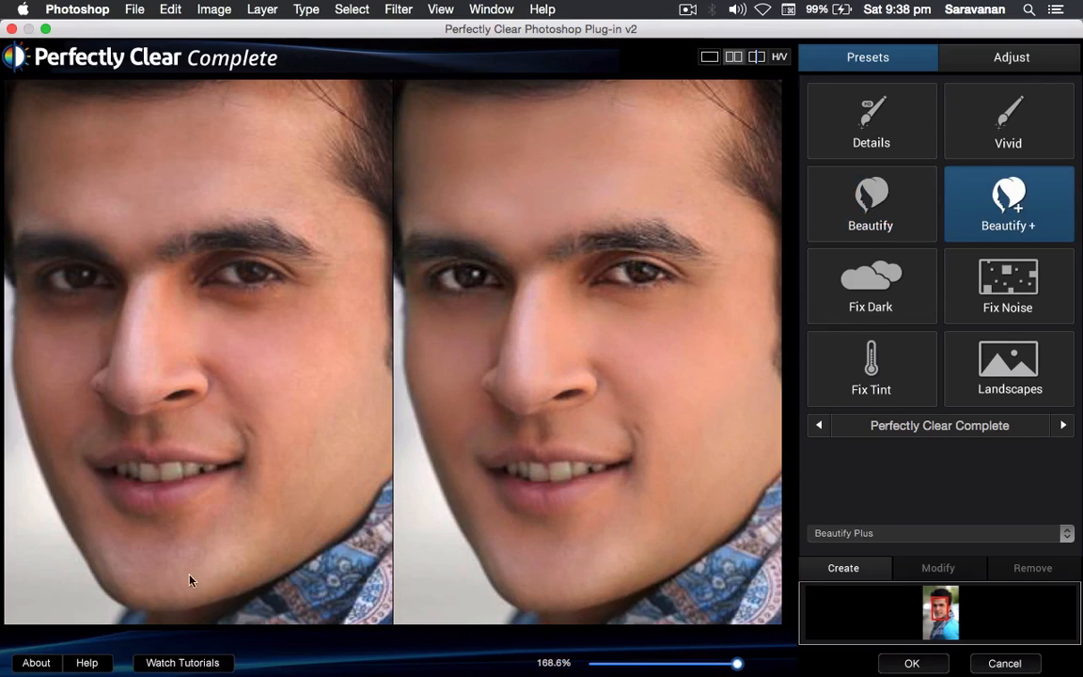
drag(556, 470, 554, 411)
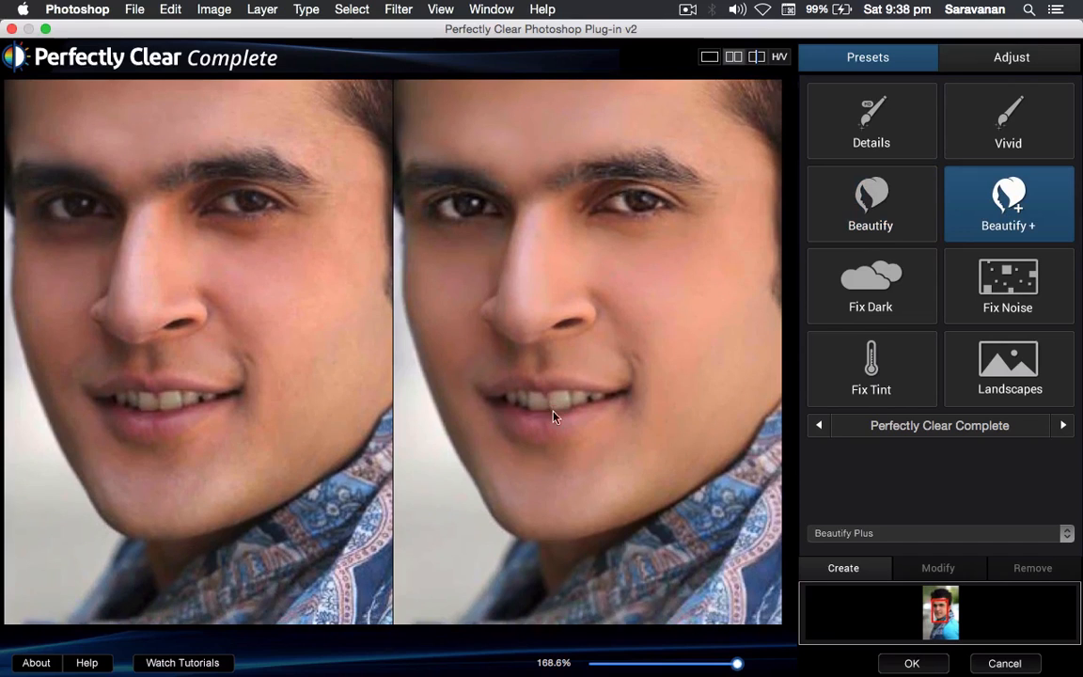
click(879, 214)
click(1003, 213)
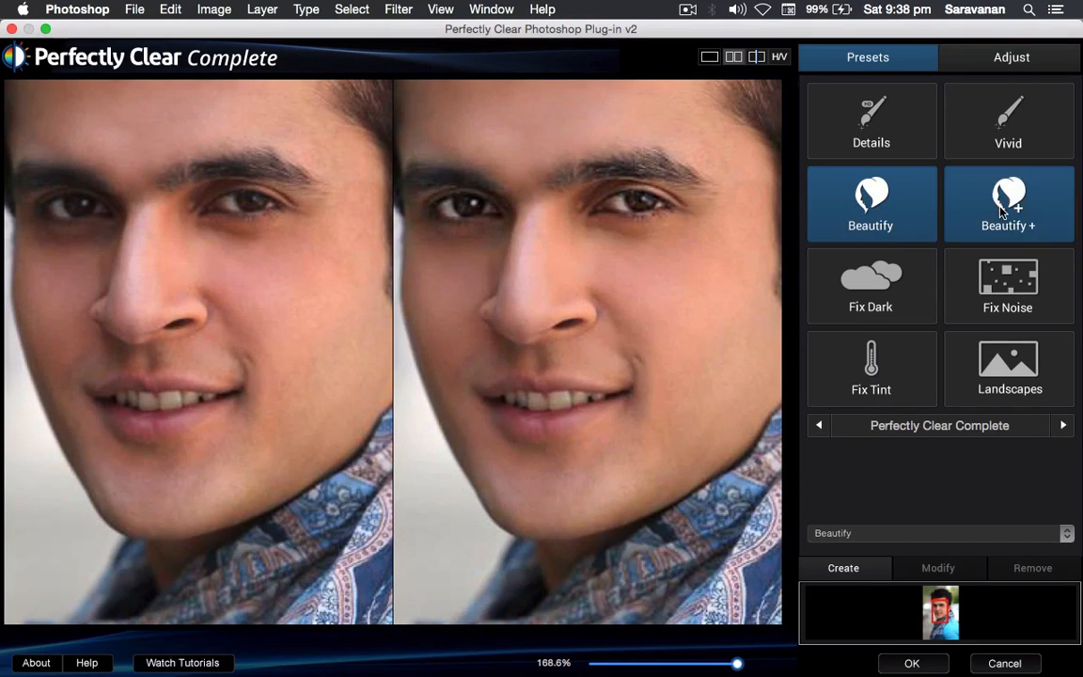
click(899, 374)
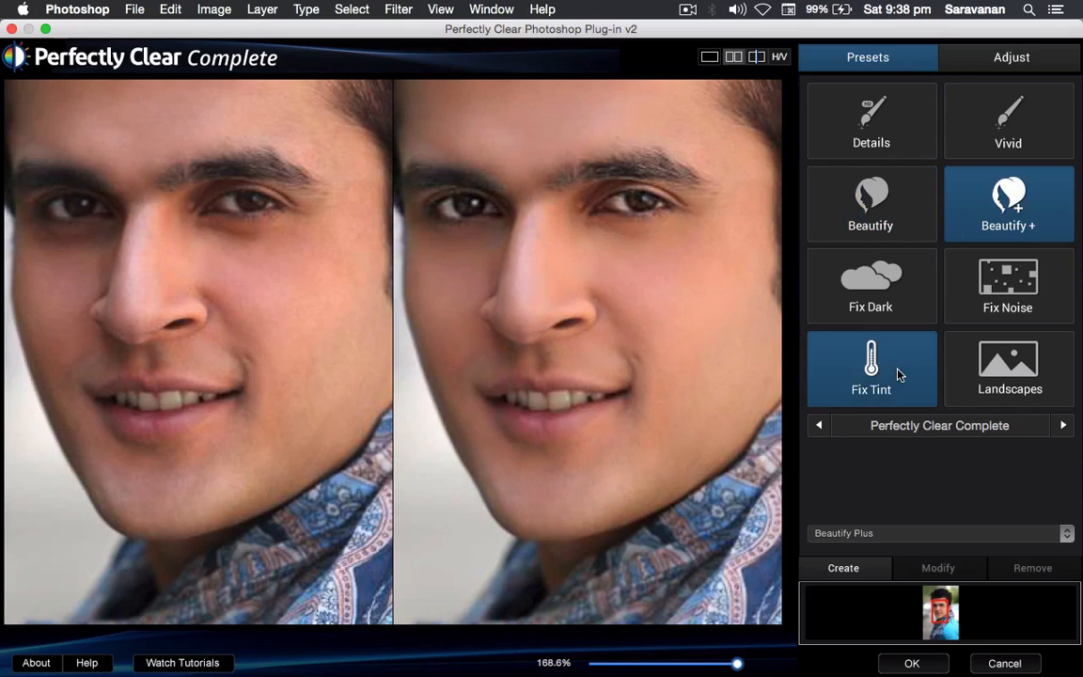
click(874, 138)
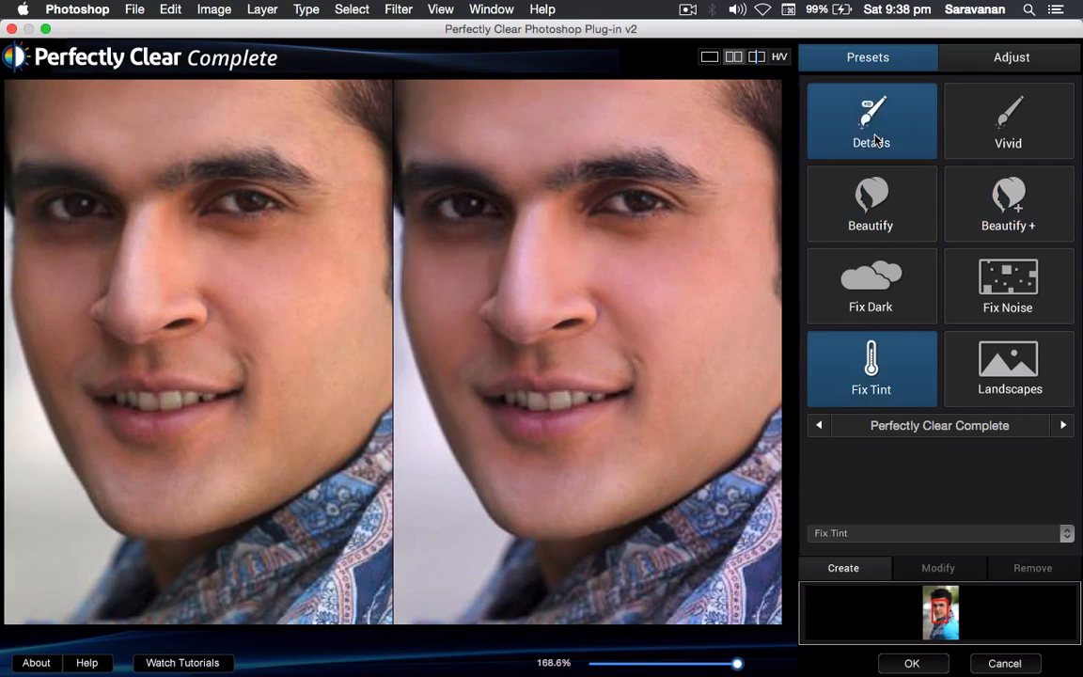
click(1001, 285)
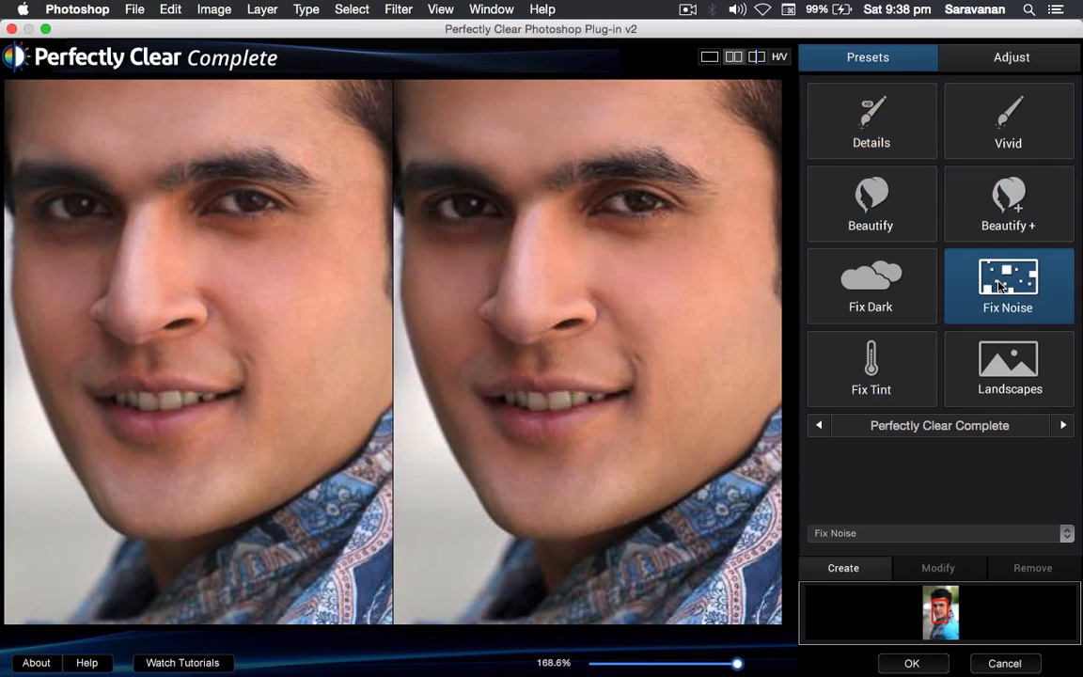
click(1011, 379)
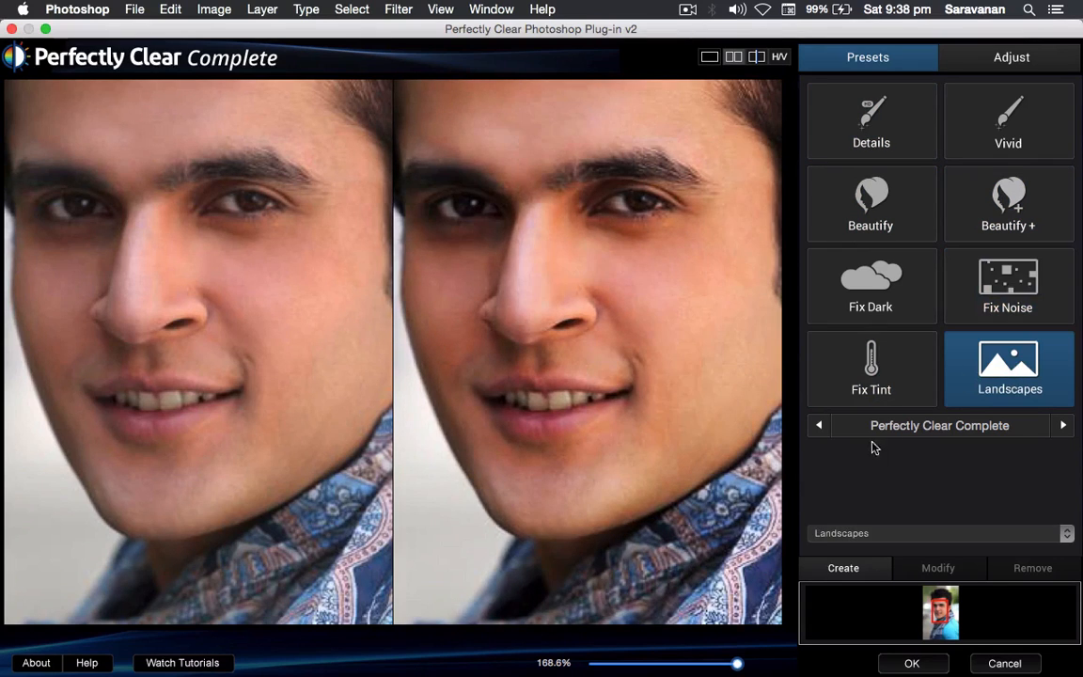
Try the Perfect Skin II presets The Works, Teenagers, Male School Portrait, Supermodel Skin, Rugged Skin and High Fashion
click(820, 427)
click(889, 308)
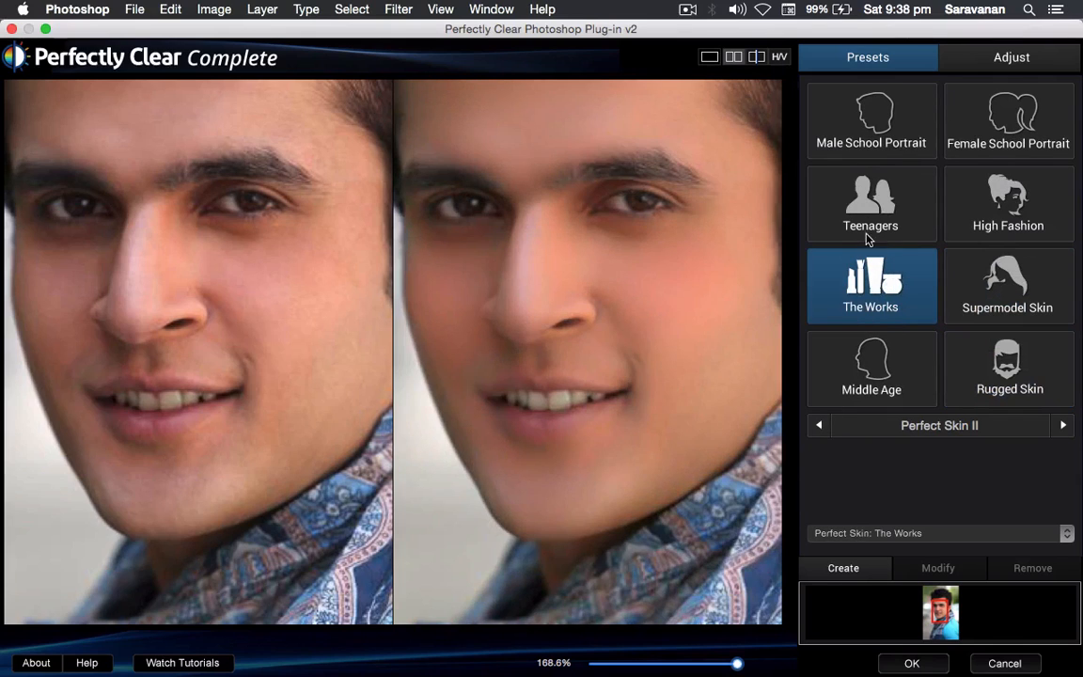
click(869, 199)
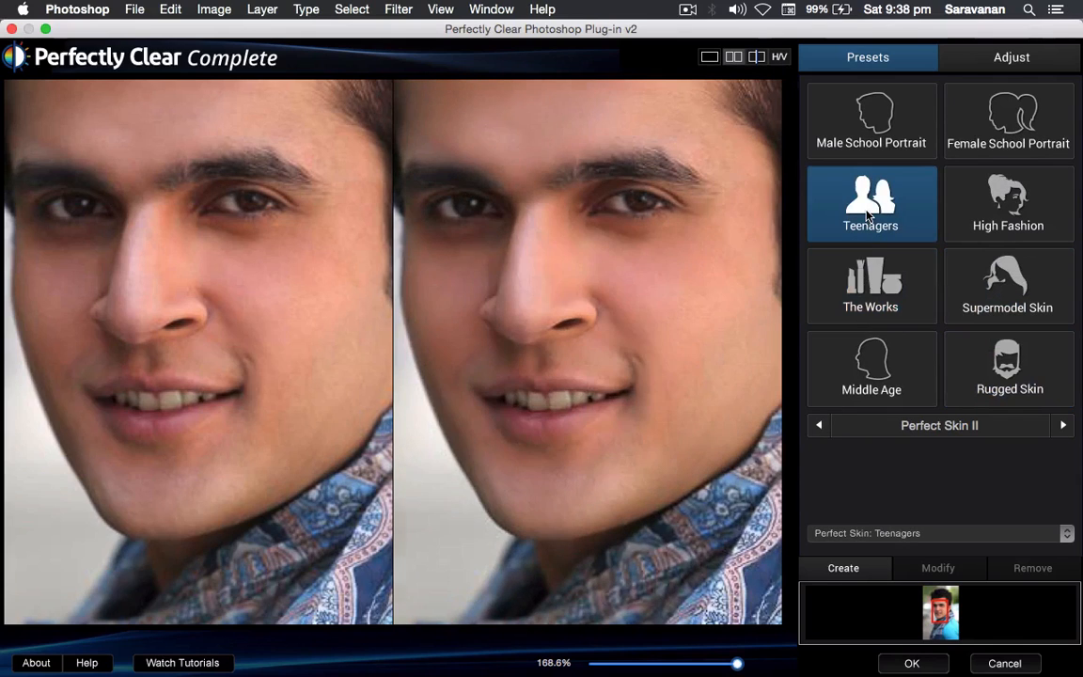
click(871, 146)
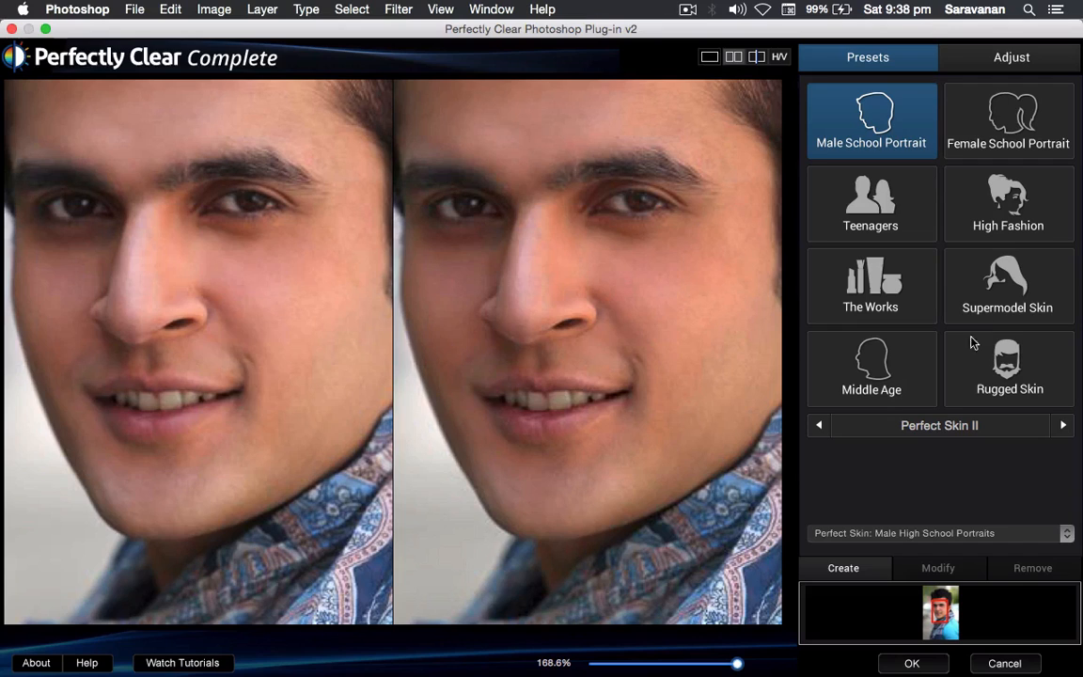
click(1009, 303)
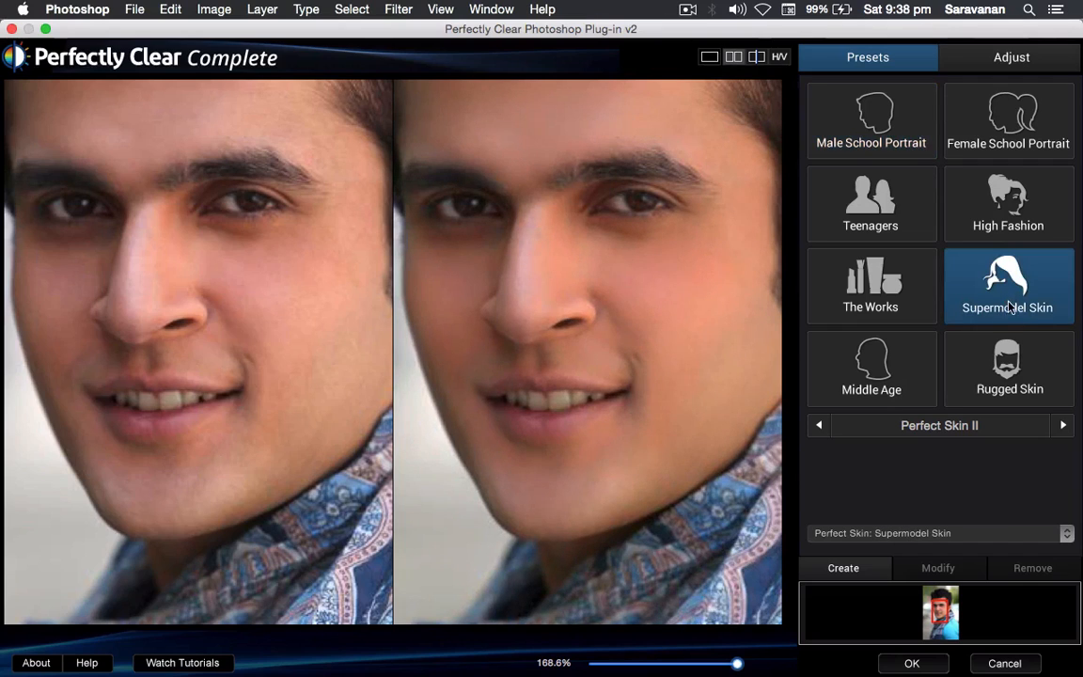
click(1012, 380)
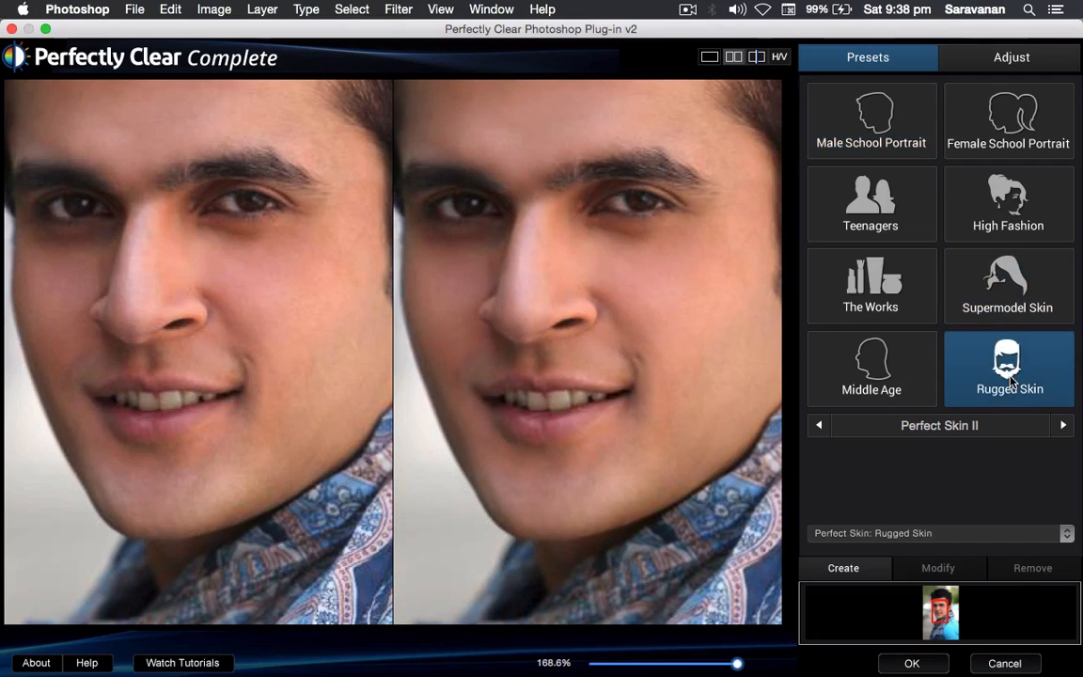
click(997, 224)
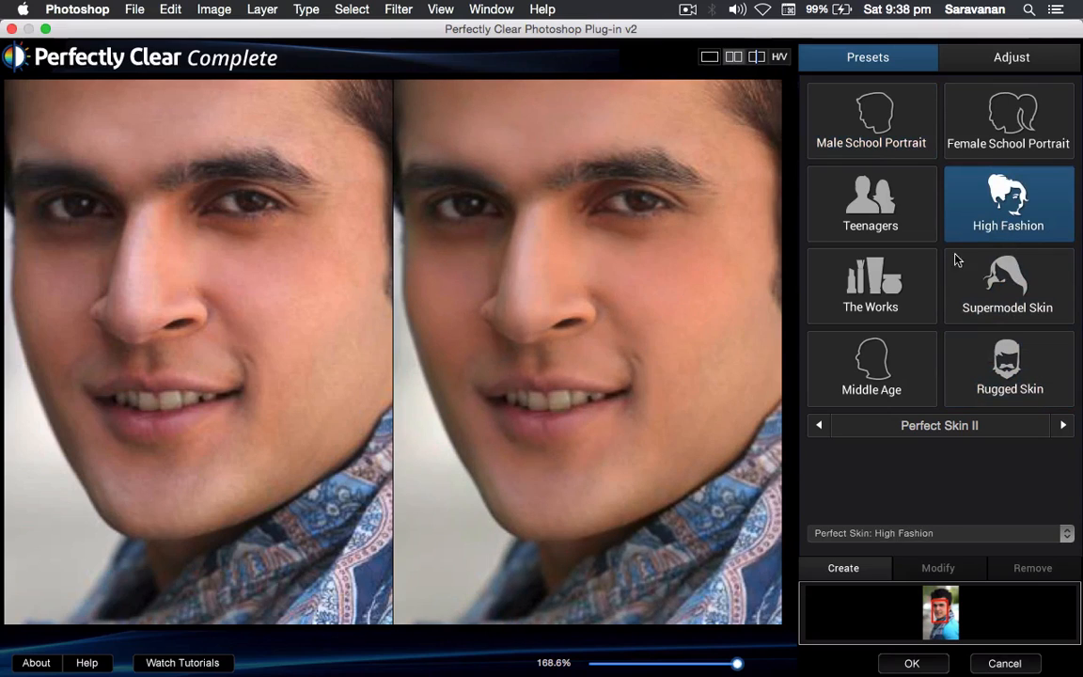
Apply the Intelligent Auto preset from Perfect Skin I and set Perfectly Smooth to 55
click(819, 425)
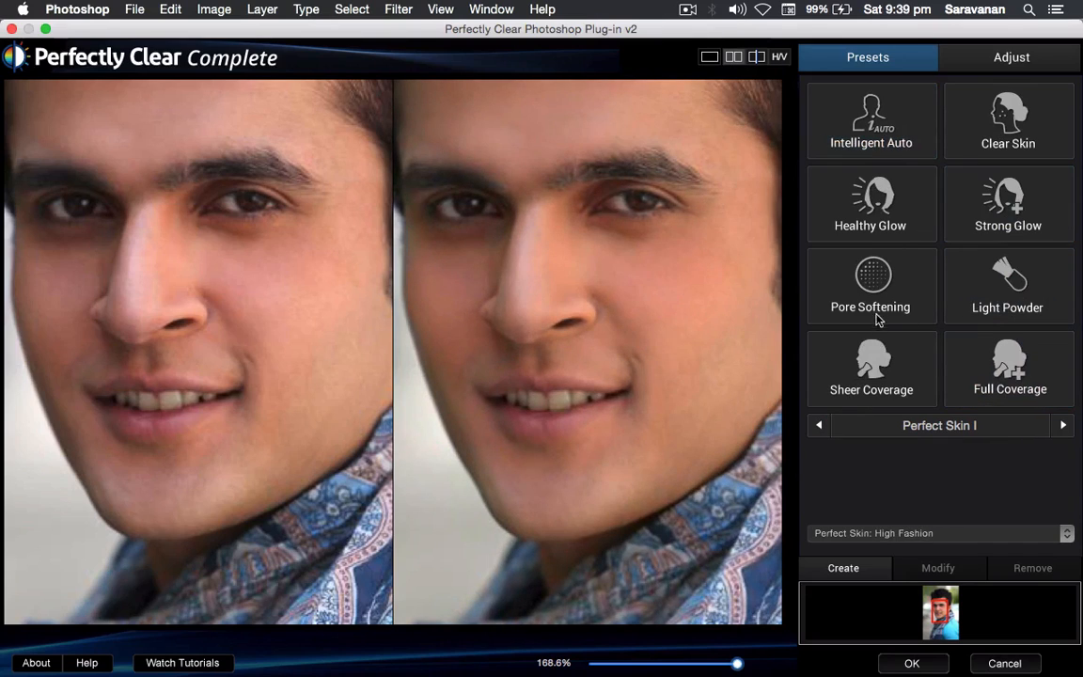
click(833, 117)
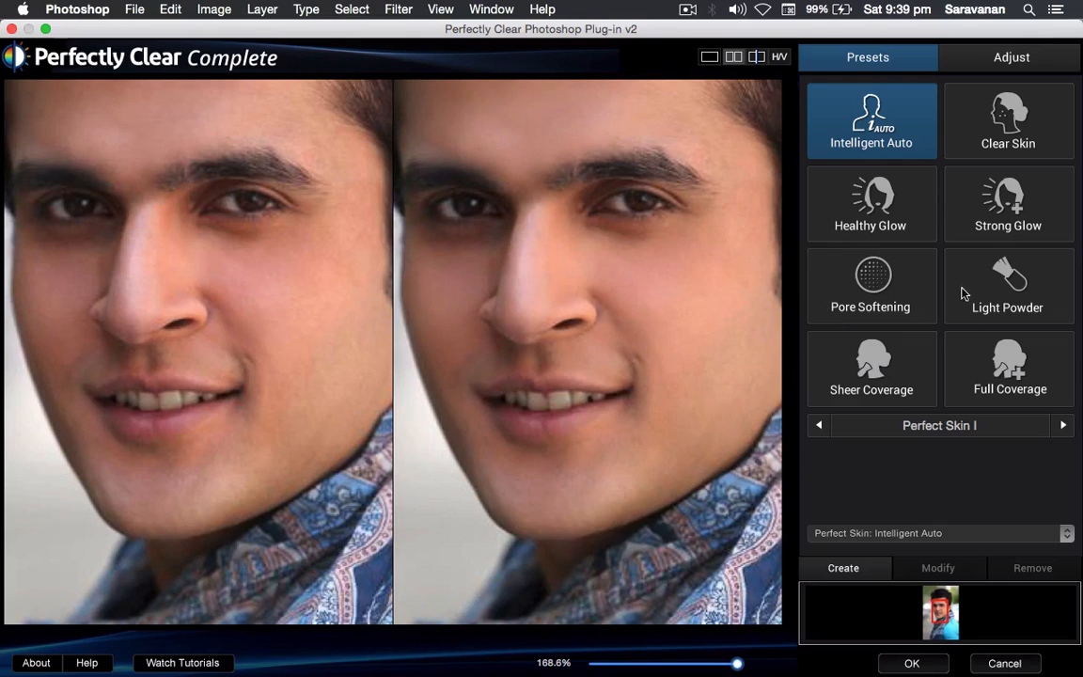
click(992, 60)
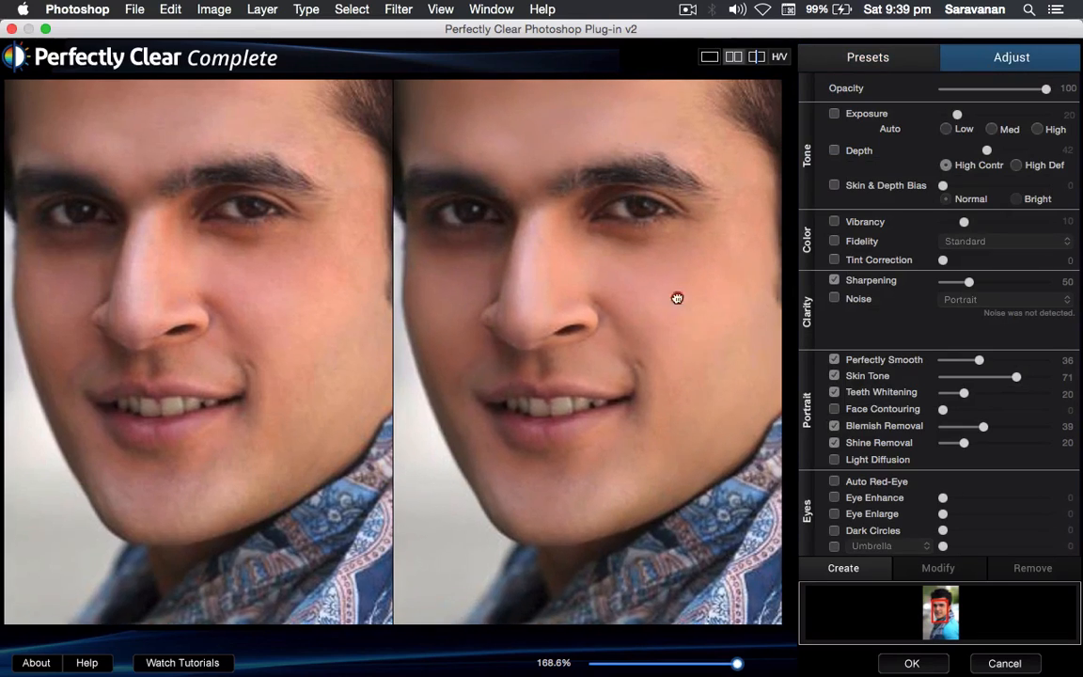
drag(679, 297, 692, 351)
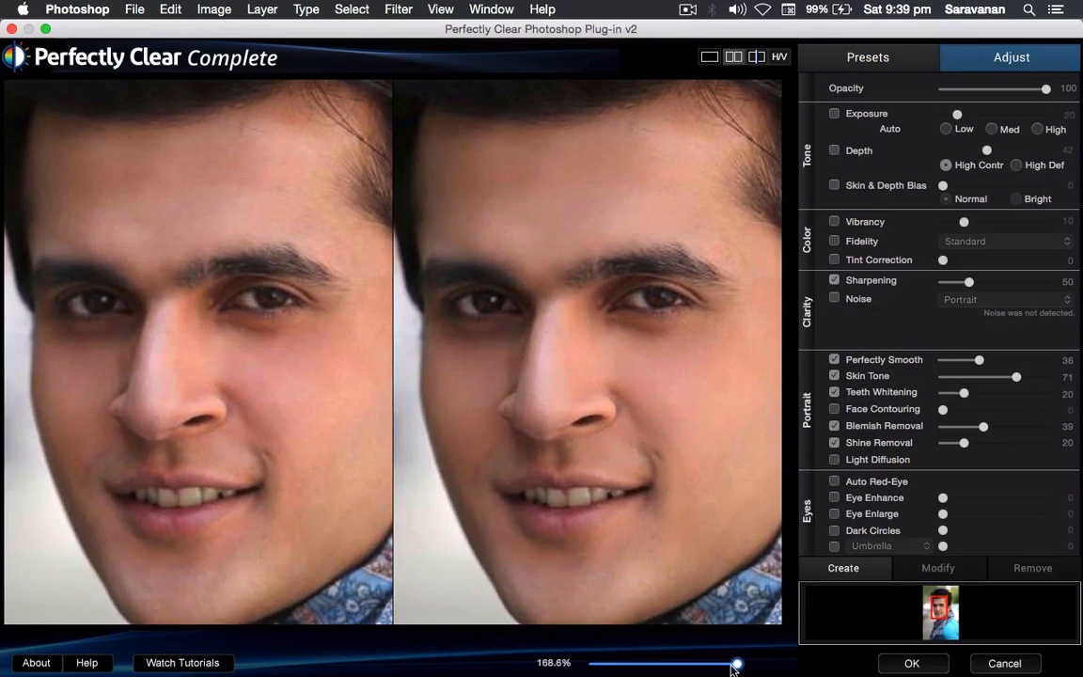
drag(737, 666, 641, 668)
drag(639, 452, 609, 474)
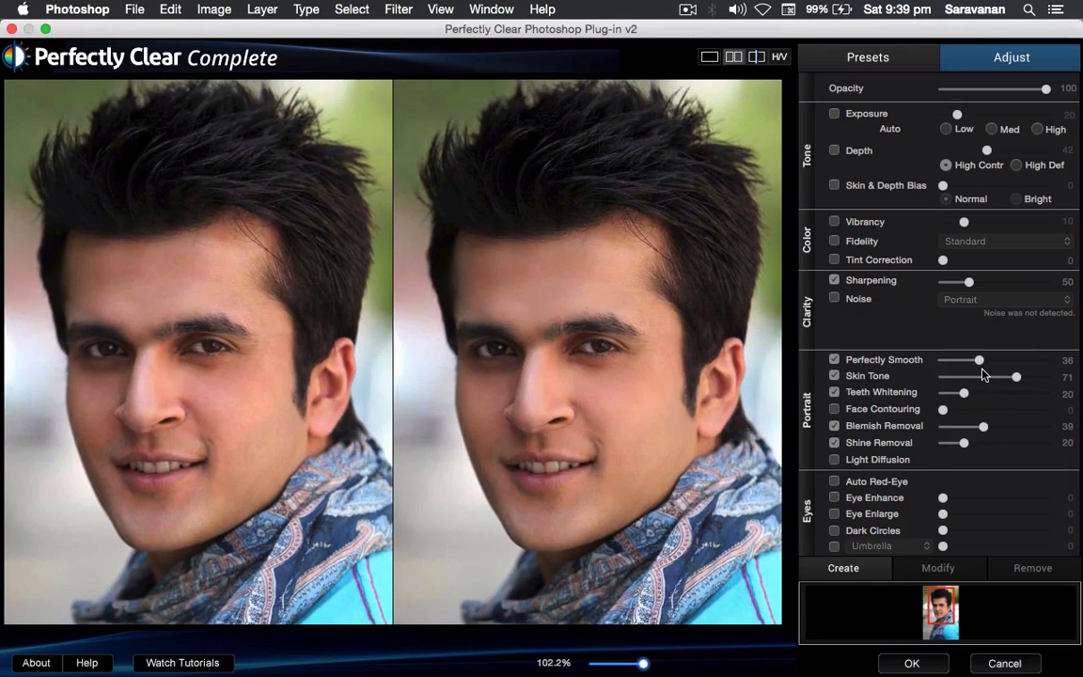
drag(981, 359, 999, 361)
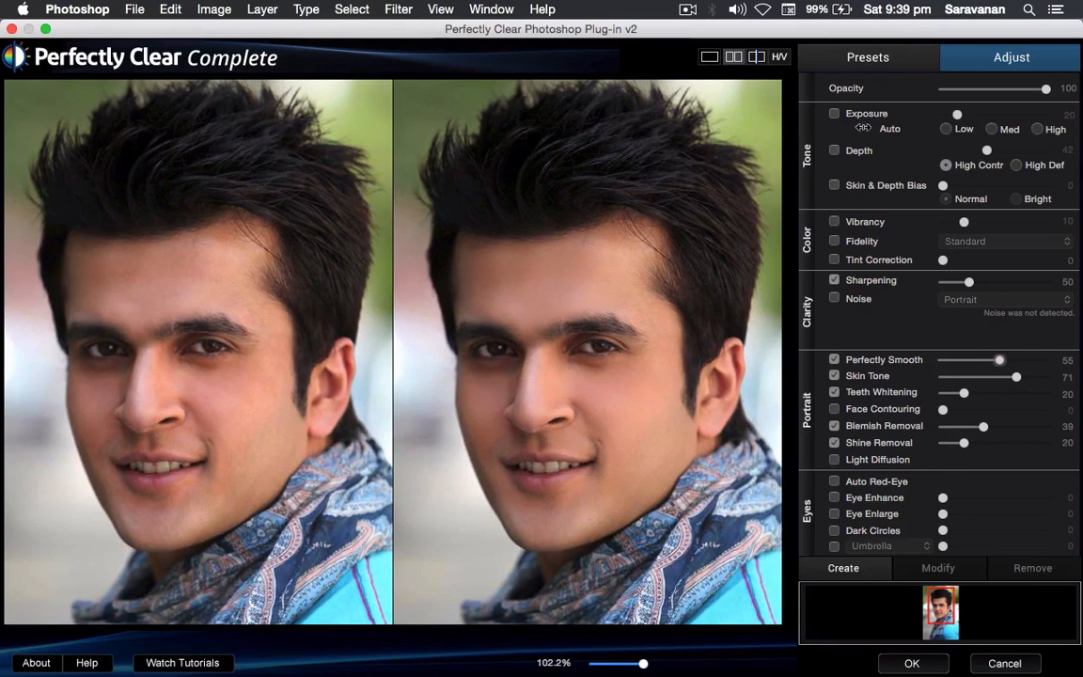
Enable the tone corrections Exposure at 43, Skin & Depth Bias at 30, and Depth
click(835, 115)
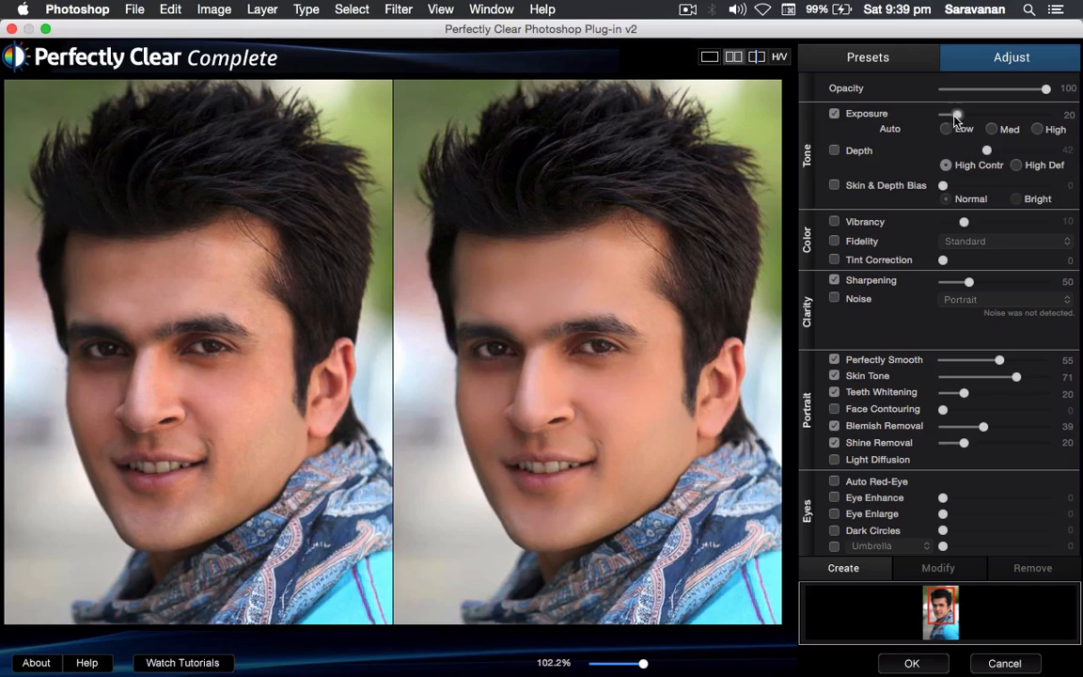
drag(957, 115, 973, 116)
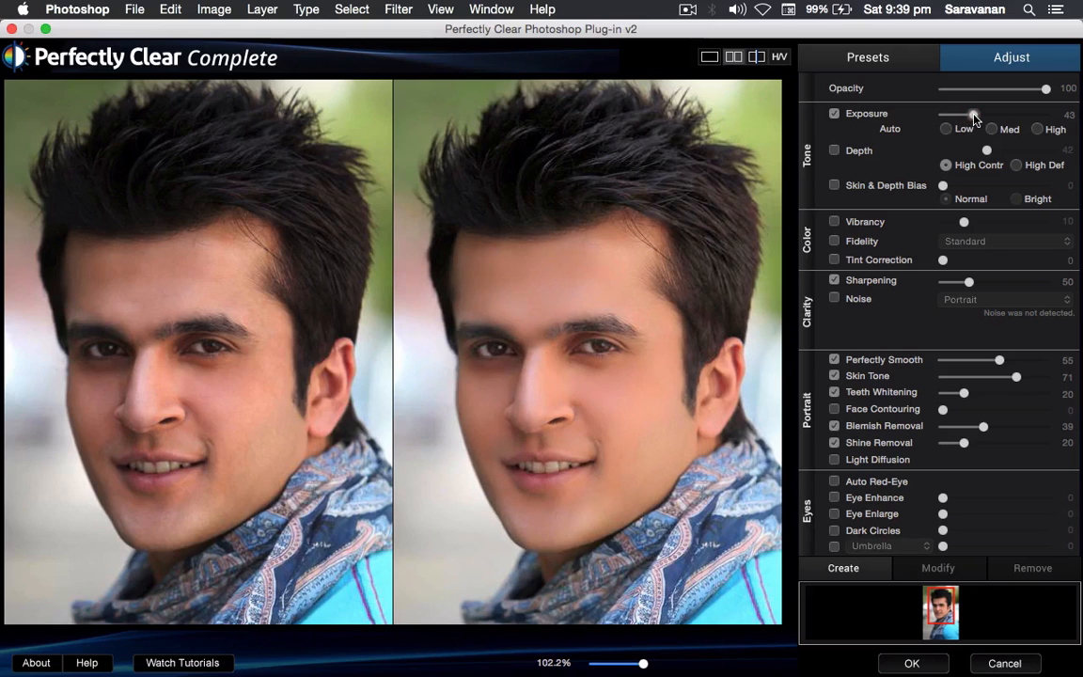
click(835, 186)
drag(944, 186, 975, 188)
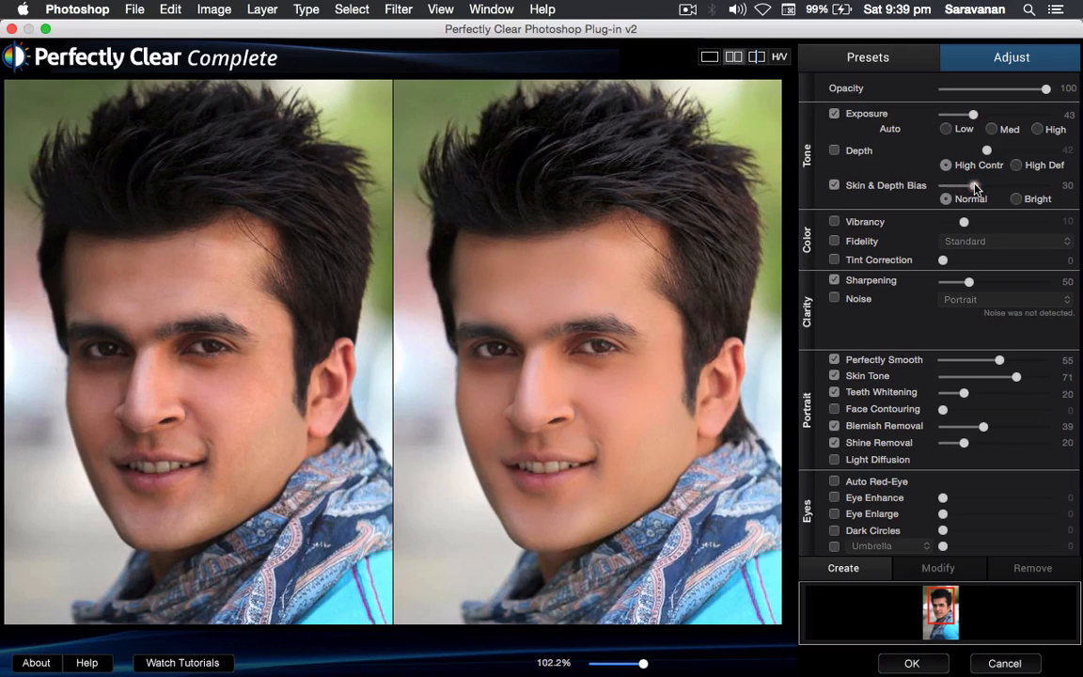
click(835, 151)
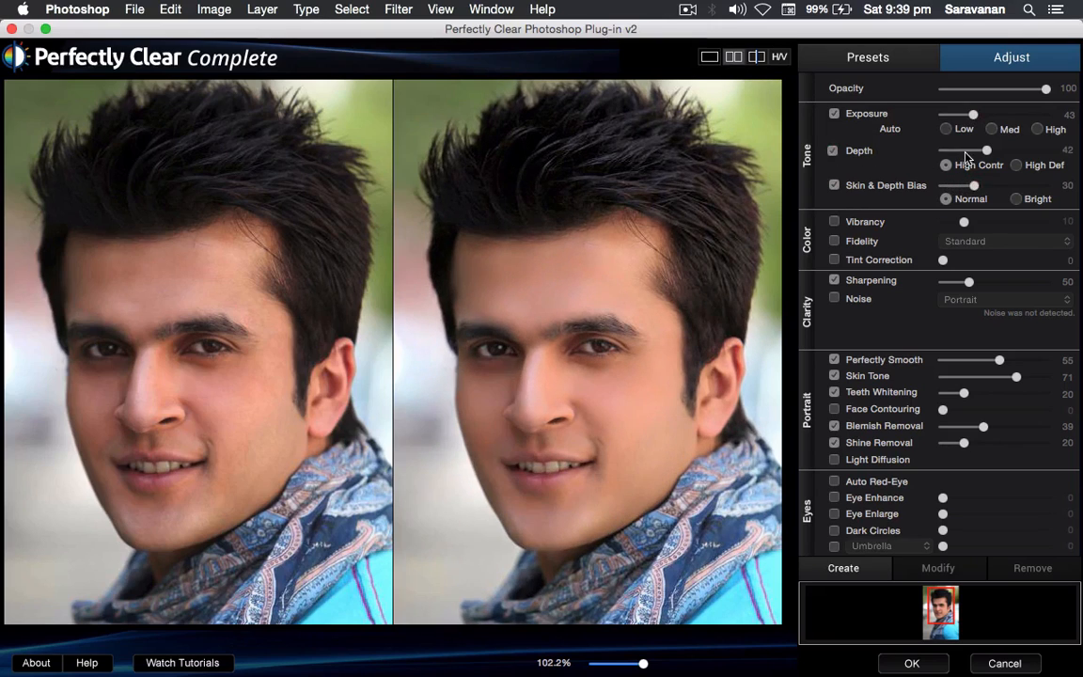
Set the tone Depth to 57 and enable the Dark Circles correction for the eyes at 59
drag(983, 151, 1003, 150)
click(835, 531)
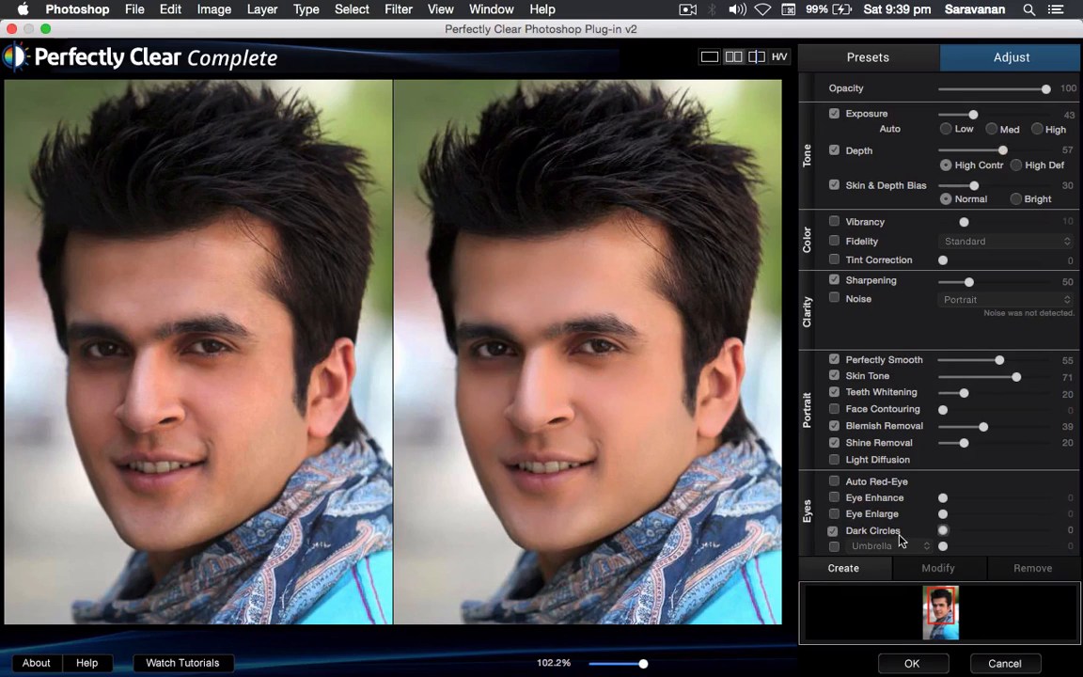
drag(958, 533, 1008, 533)
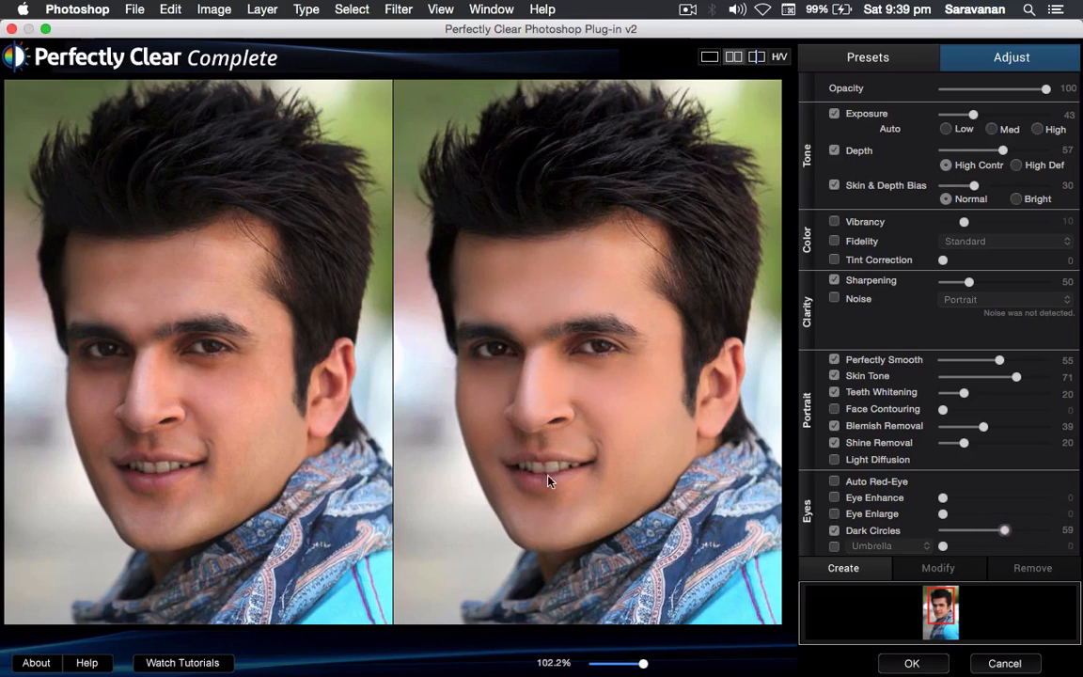
Enable the eye corrections Eye Enhance at 51 and Eye Enlarge at 49
drag(643, 663, 697, 665)
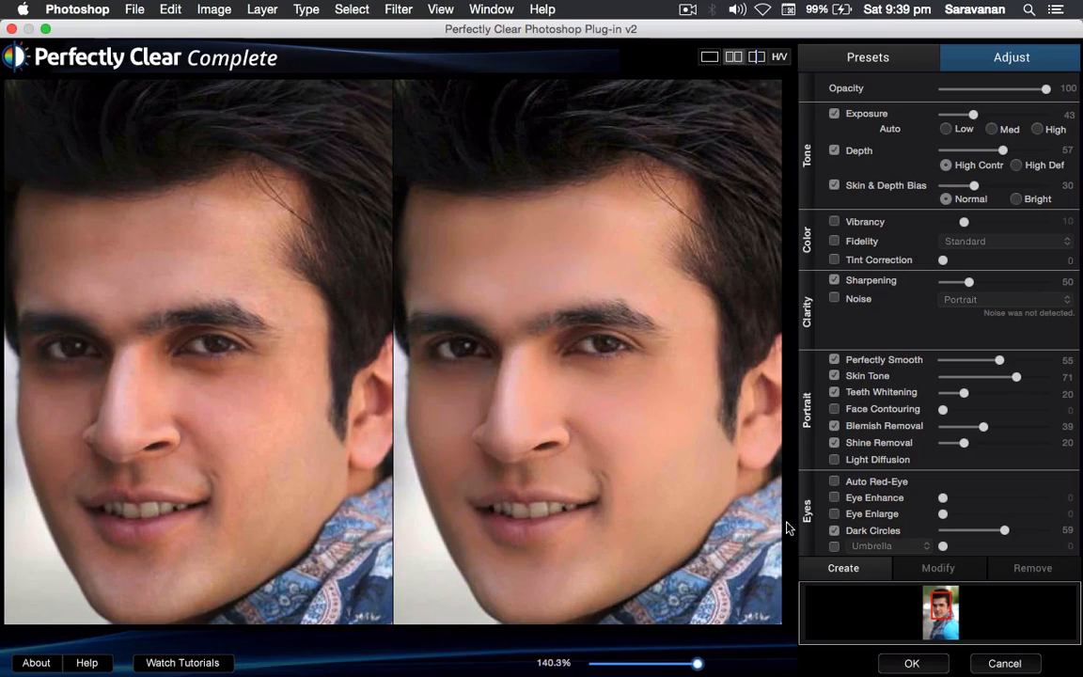
click(834, 498)
click(834, 514)
drag(943, 497, 978, 516)
mouse_move(998, 515)
mouse_down()
mouse_move(1028, 515)
mouse_move(998, 520)
mouse_up()
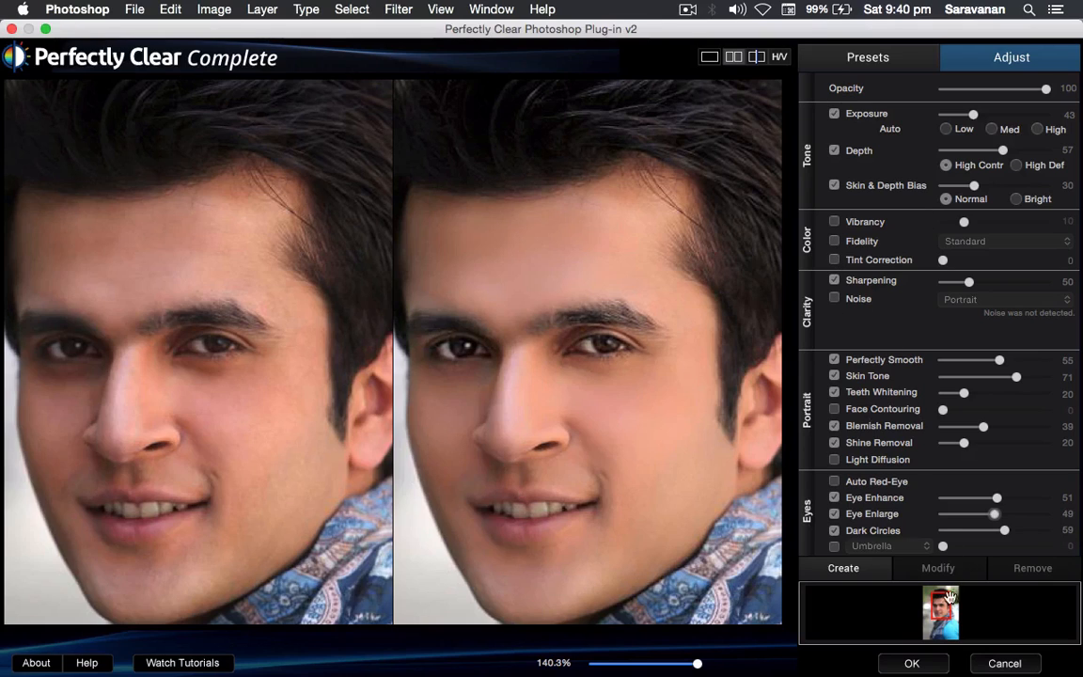
Apply the Perfectly Clear corrections to the portrait, and hide and reshow Layer 1 to compare before and after
click(911, 661)
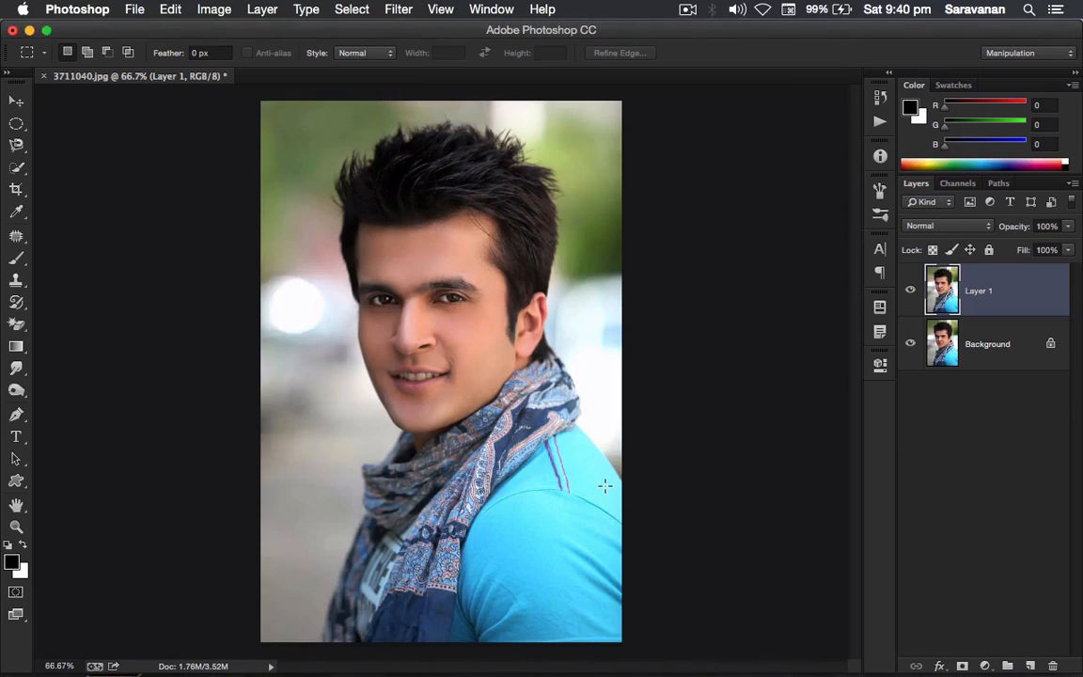
click(910, 292)
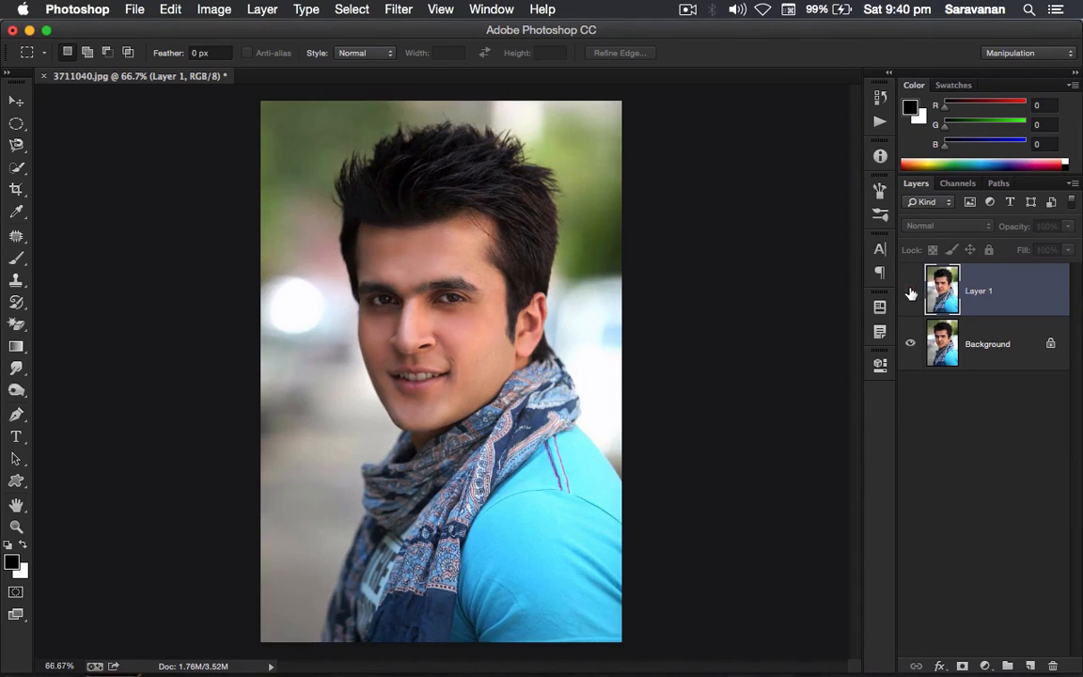
click(910, 293)
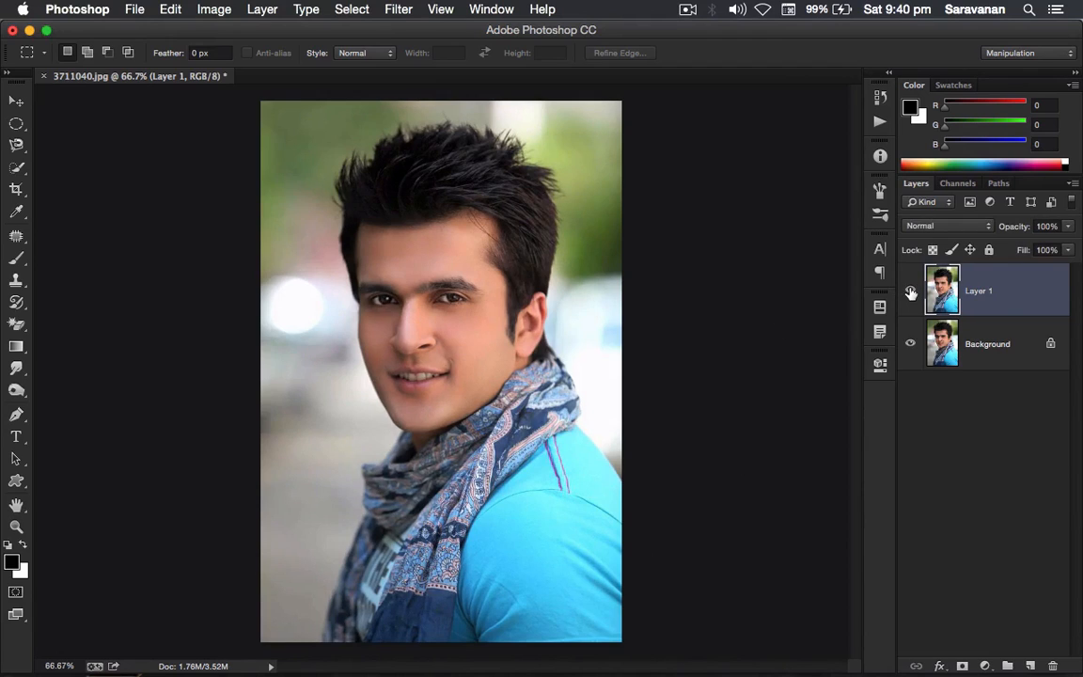